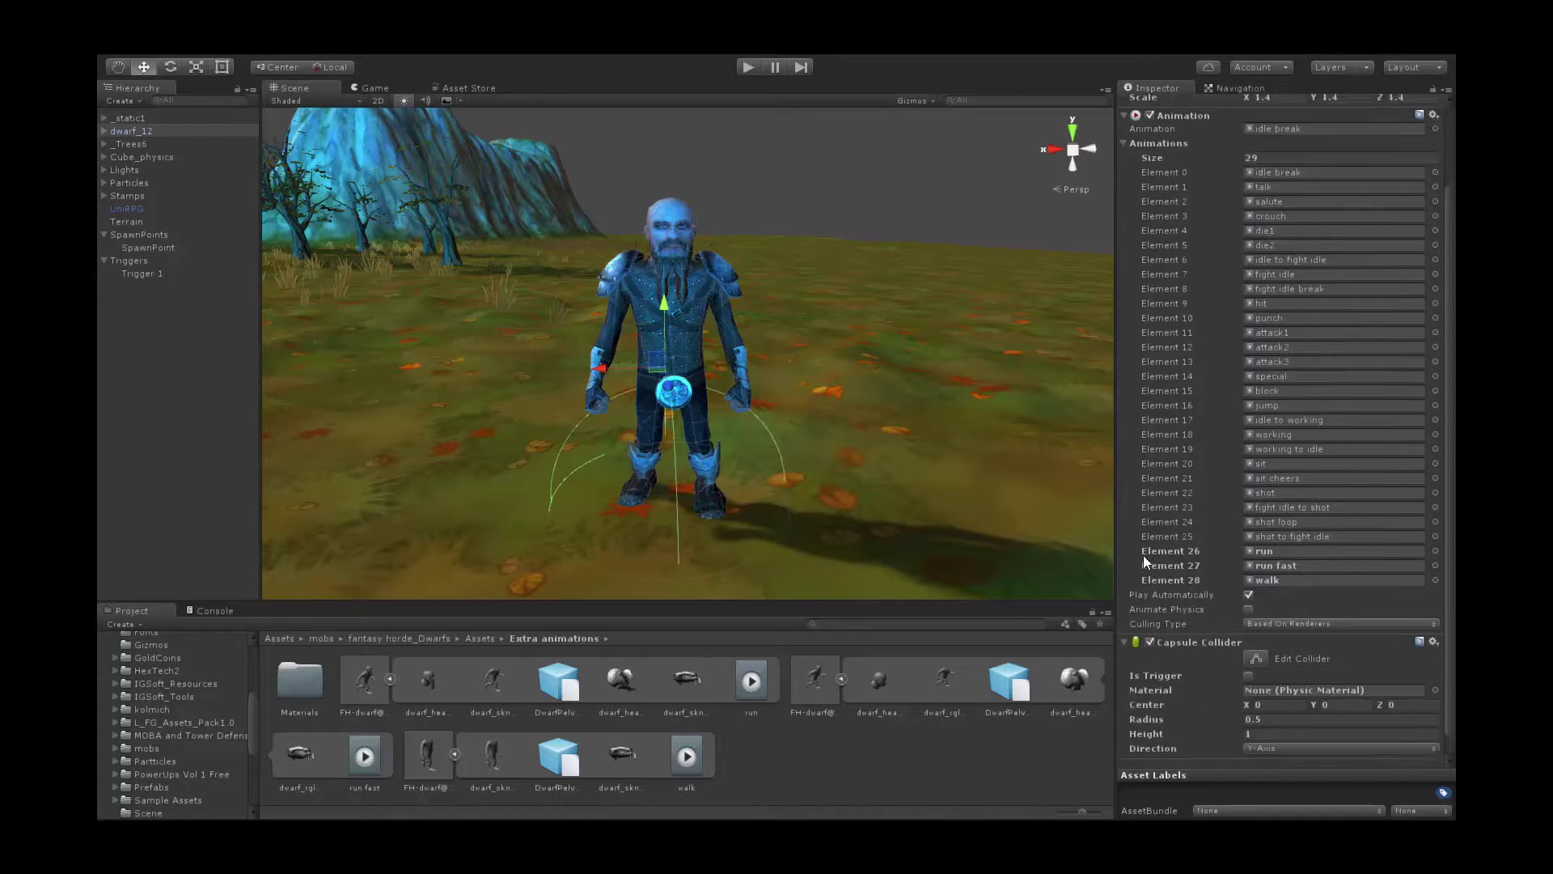
- Set the dwarf's capsule collider to a center Y of 0.5, a radius of 0.2 and a height of 1.3
{"action": "type", "text": ".5"}
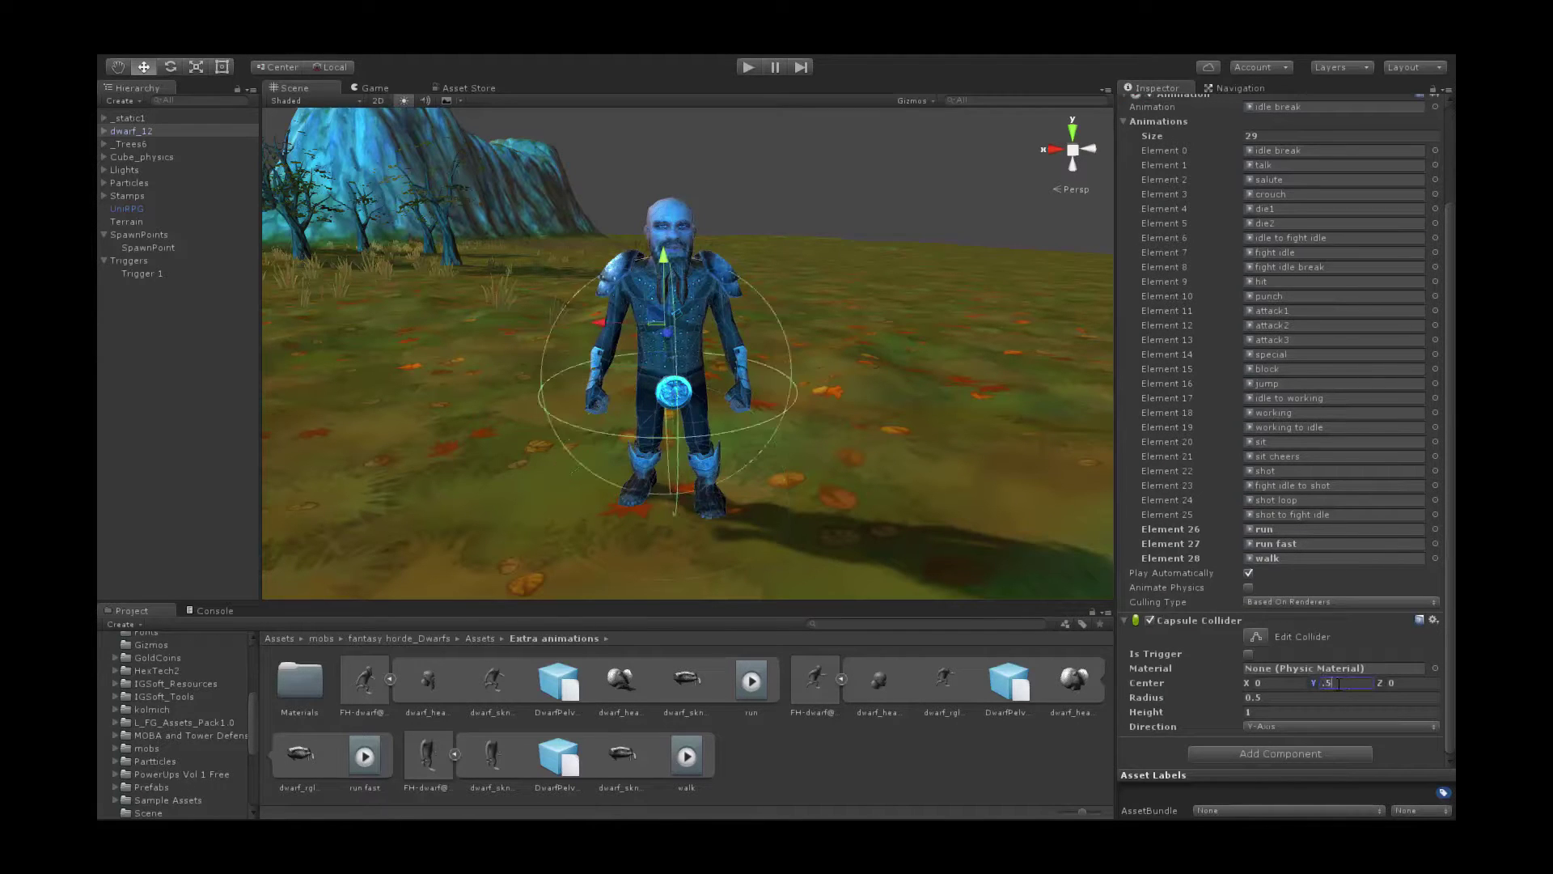
{"action": "left_click", "coordinate": [1256, 697]}
{"action": "type", "text": "0.2"}
{"action": "key", "text": "Tab"}
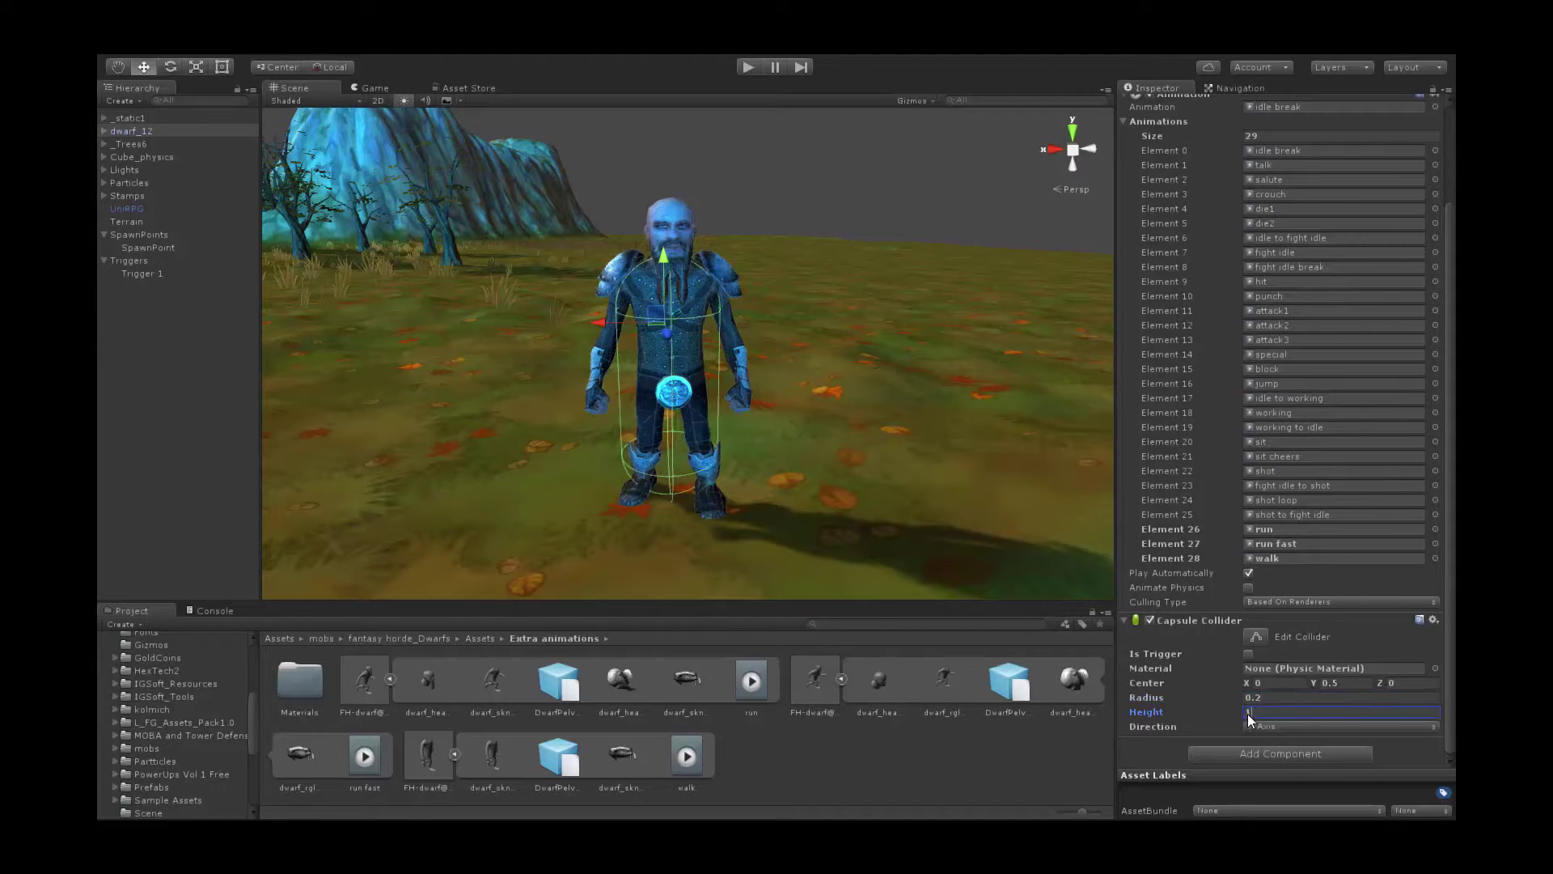
{"action": "type", "text": "1.3"}
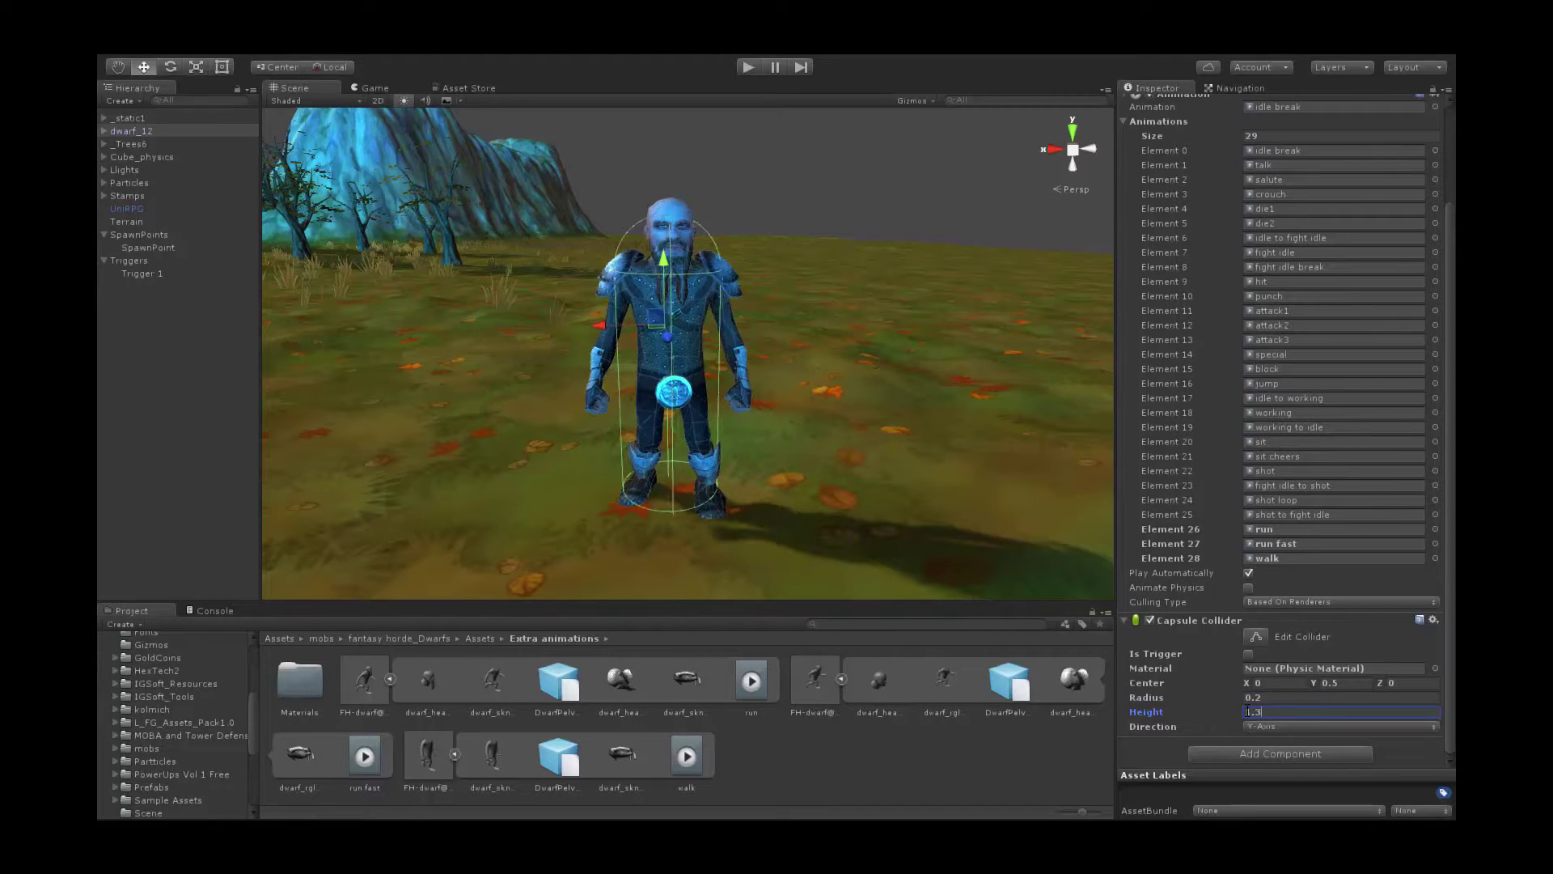
- Raise the capsule collider around the dwarf by setting its center Y to 0.65
{"action": "left_click", "coordinate": [1336, 683]}
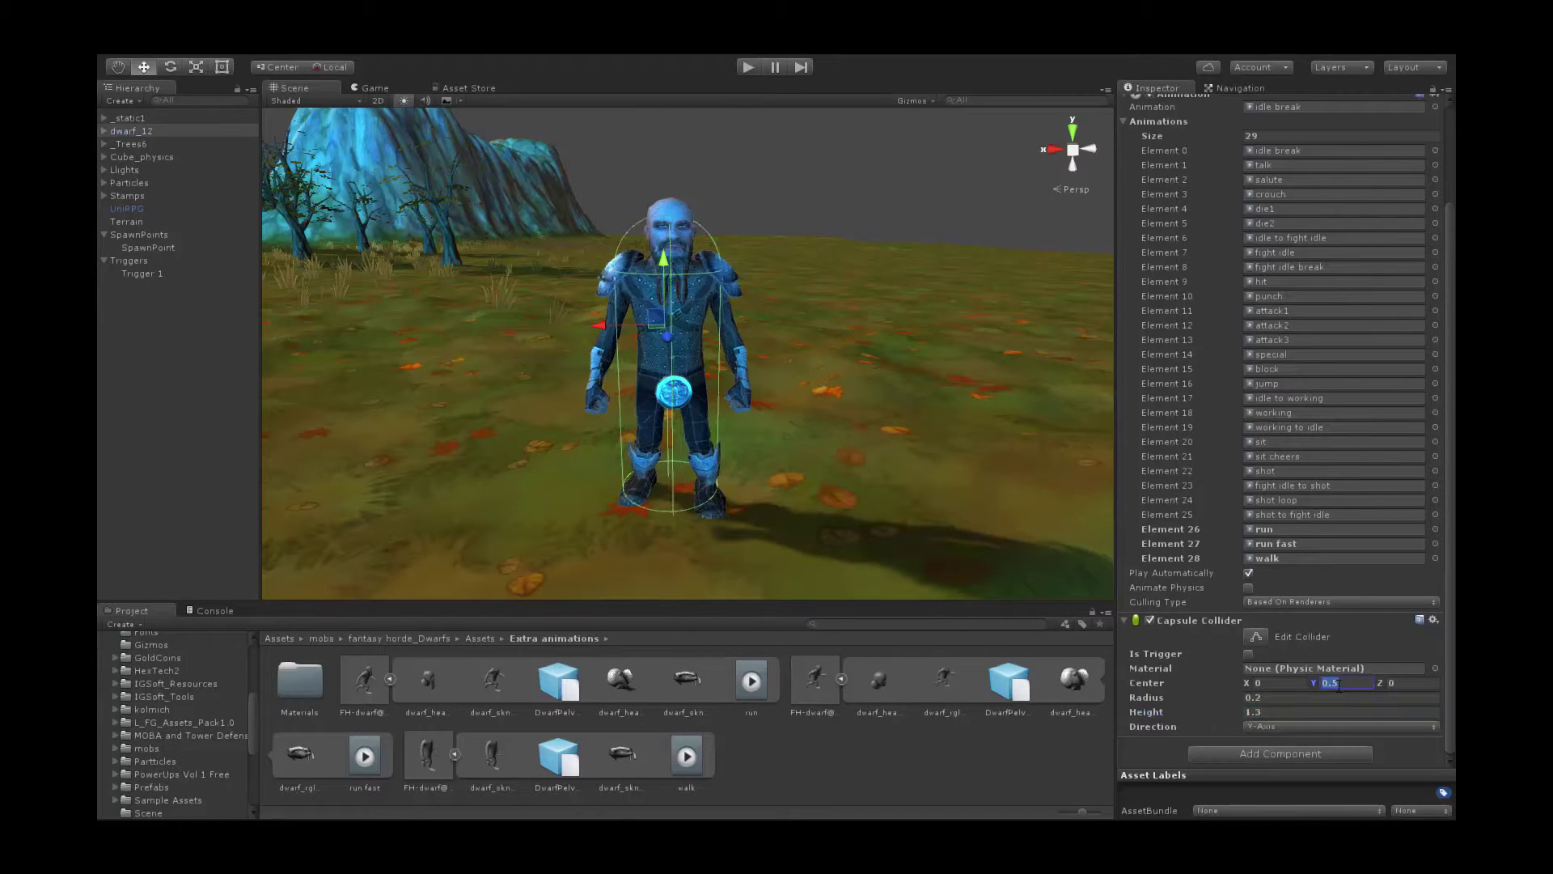
{"action": "type", "text": ".55"}
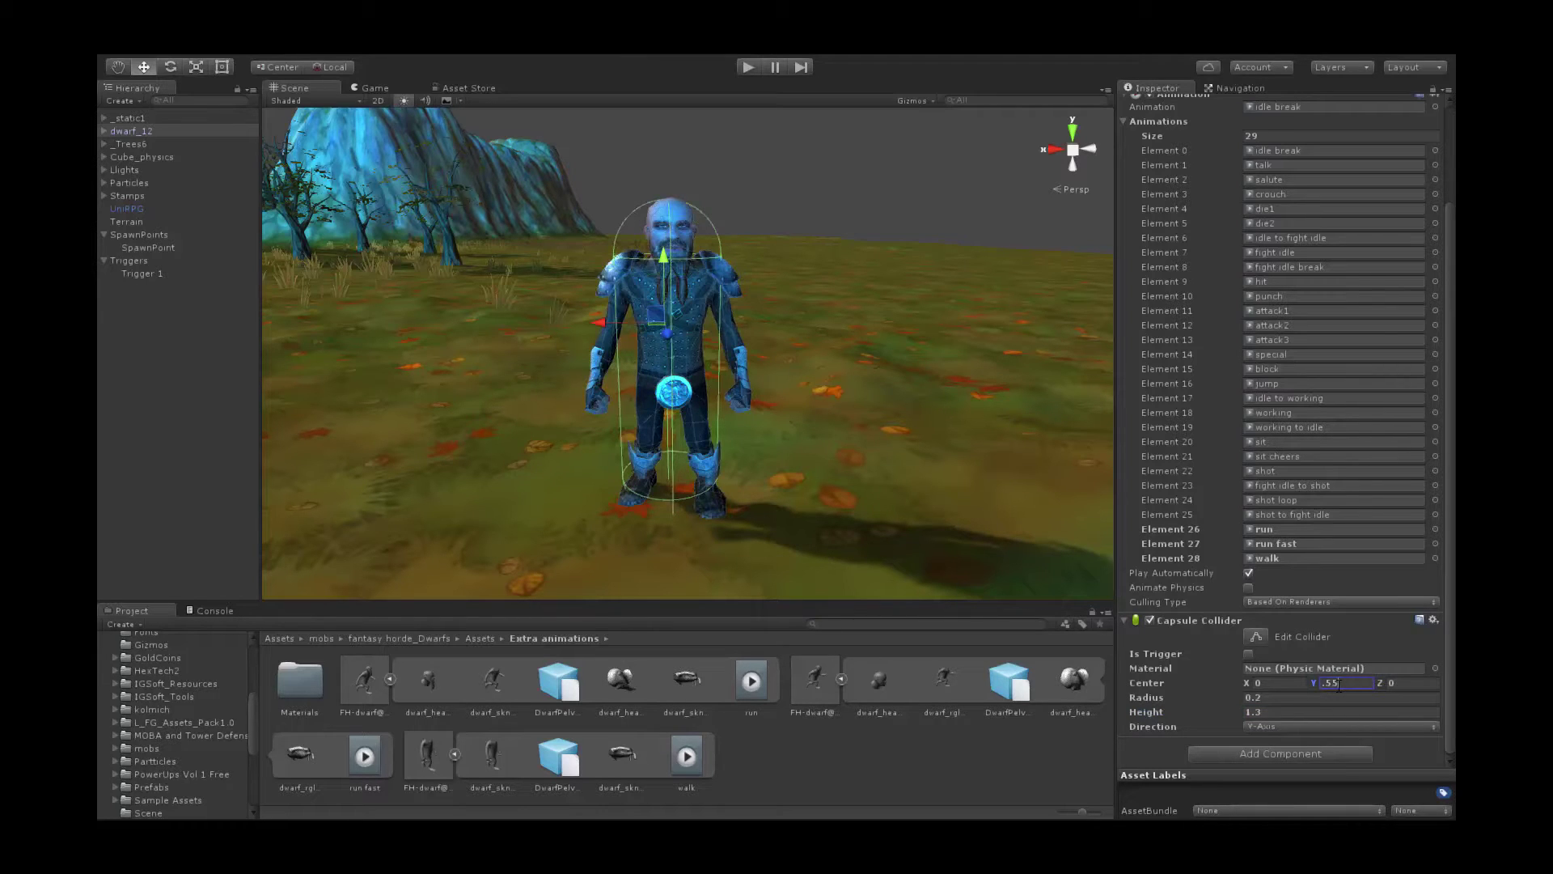
{"action": "key", "text": "BackSpace"}
{"action": "key", "text": "BackSpace"}
{"action": "type", "text": "6"}
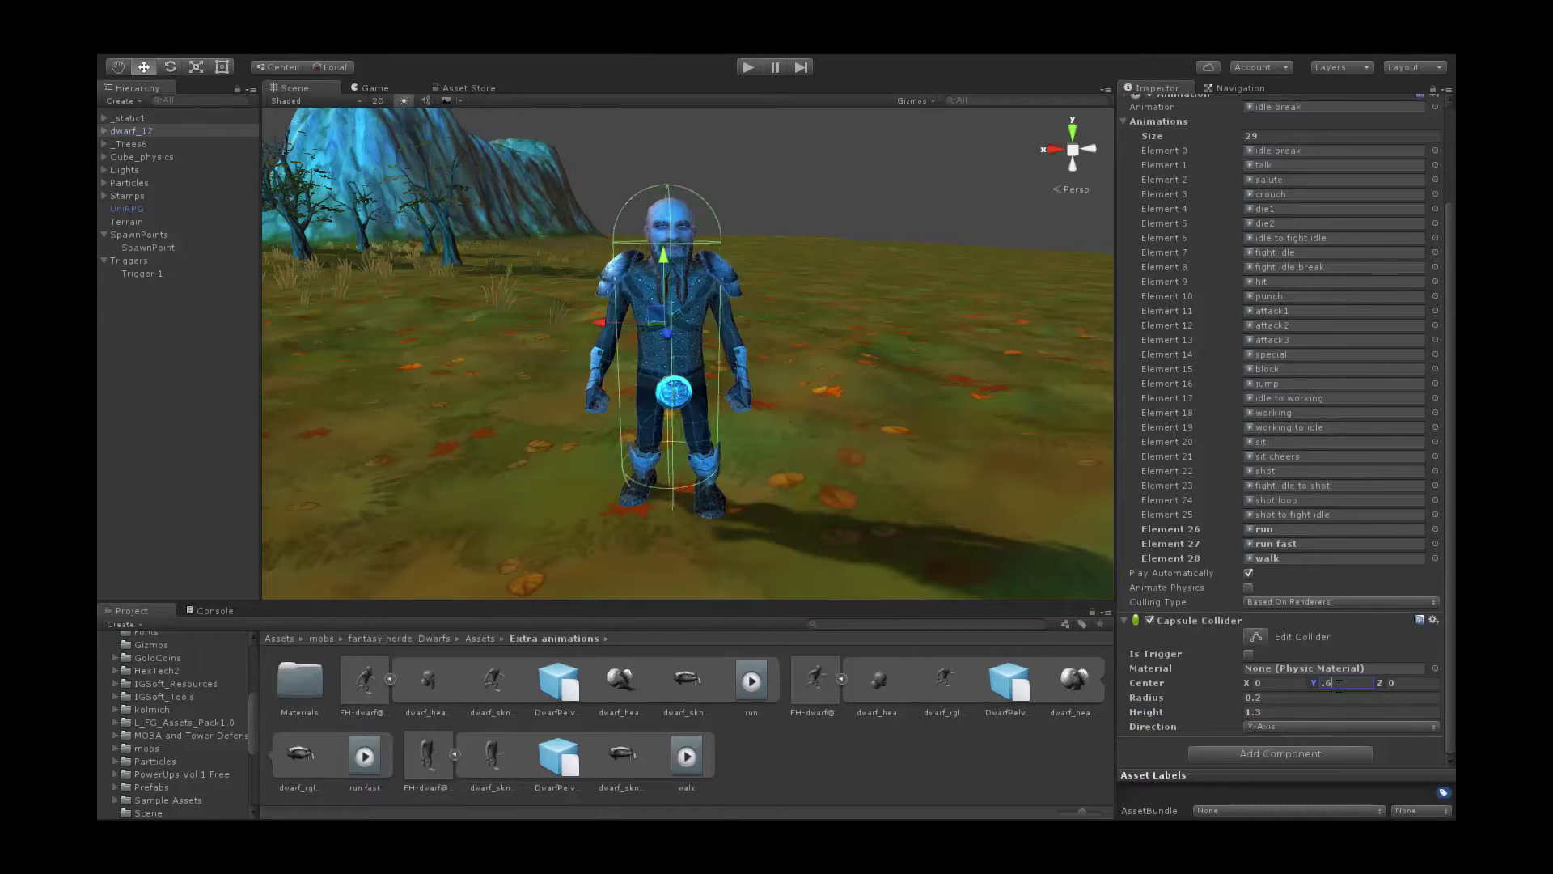
{"action": "key", "text": "BackSpace"}
{"action": "type", "text": "7"}
{"action": "key", "text": "BackSpace"}
{"action": "type", "text": "65"}
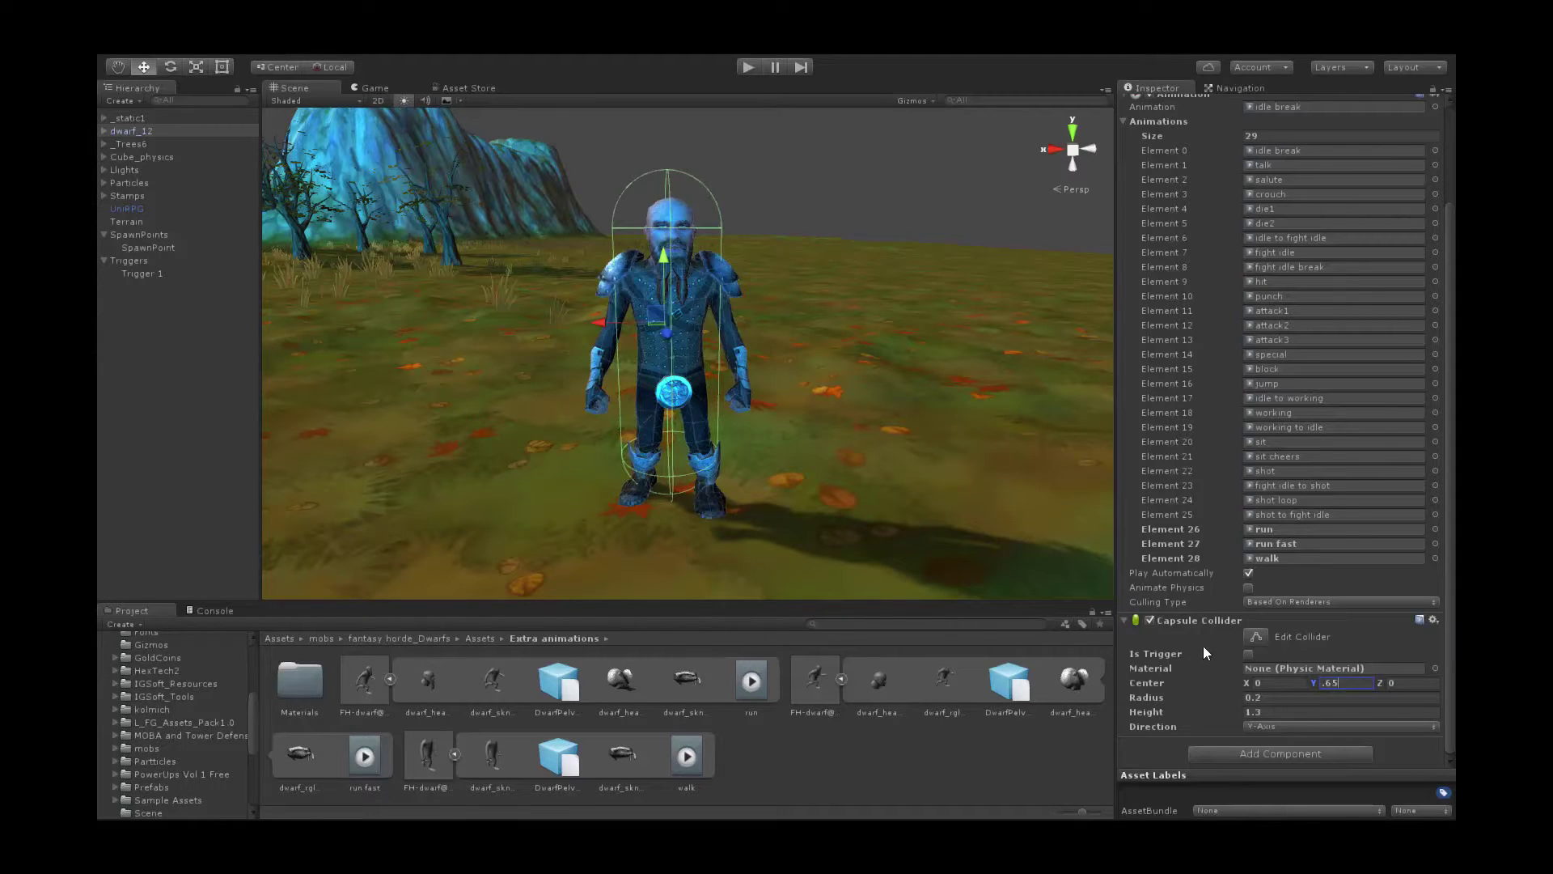
- Add a Rigidbody component to the dwarf
{"action": "left_click", "coordinate": [1278, 753]}
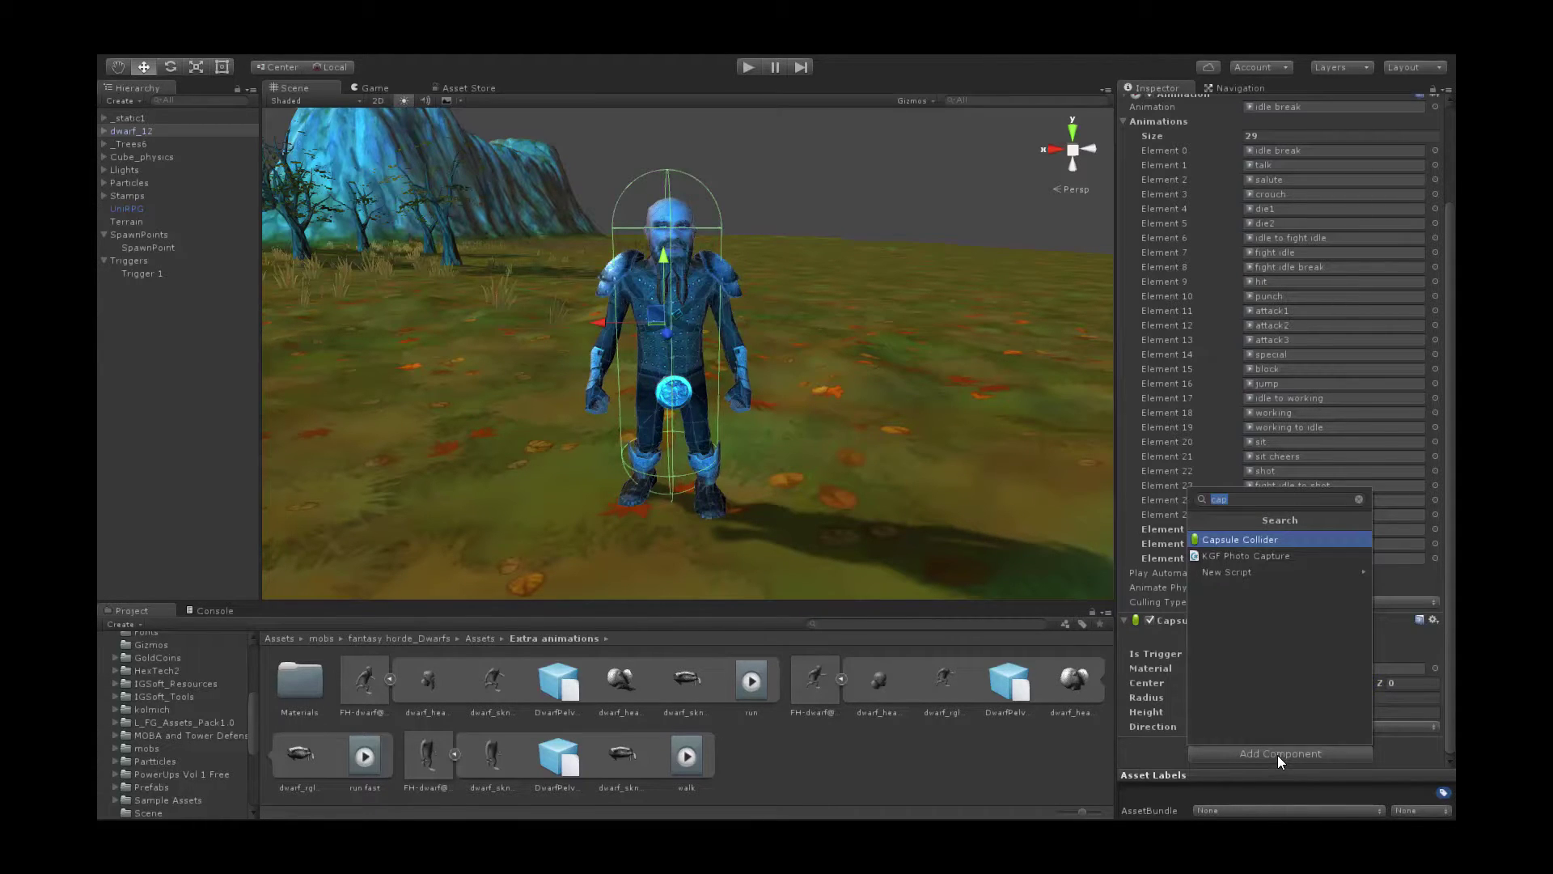
{"action": "type", "text": "rigi"}
{"action": "key", "text": "Return"}
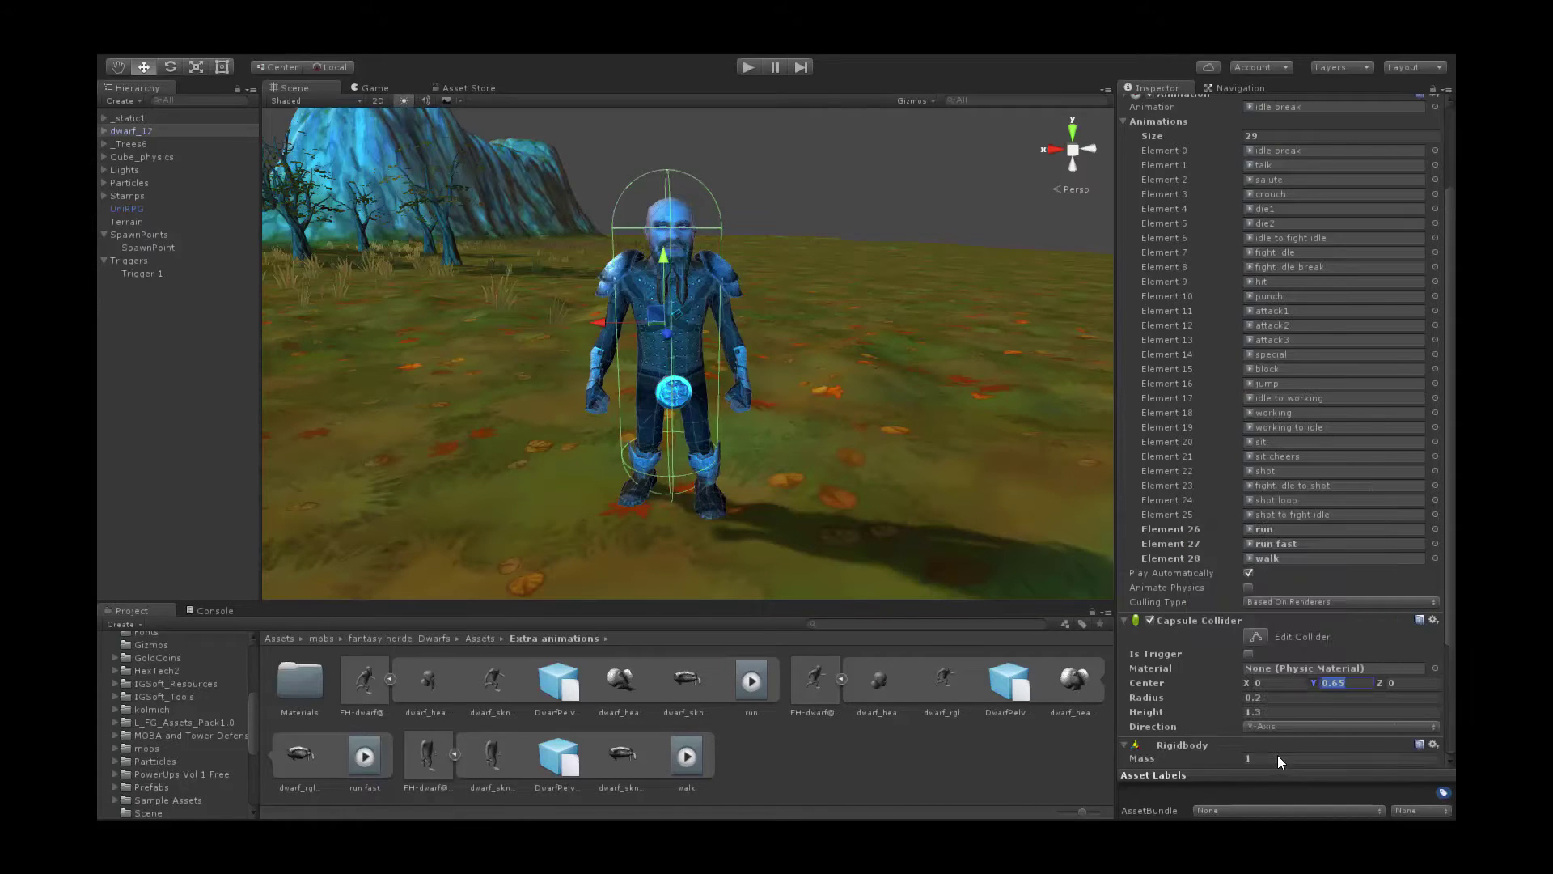
{"action": "scroll", "coordinate": [1205, 652], "scroll_direction": "down", "scroll_amount": 5}
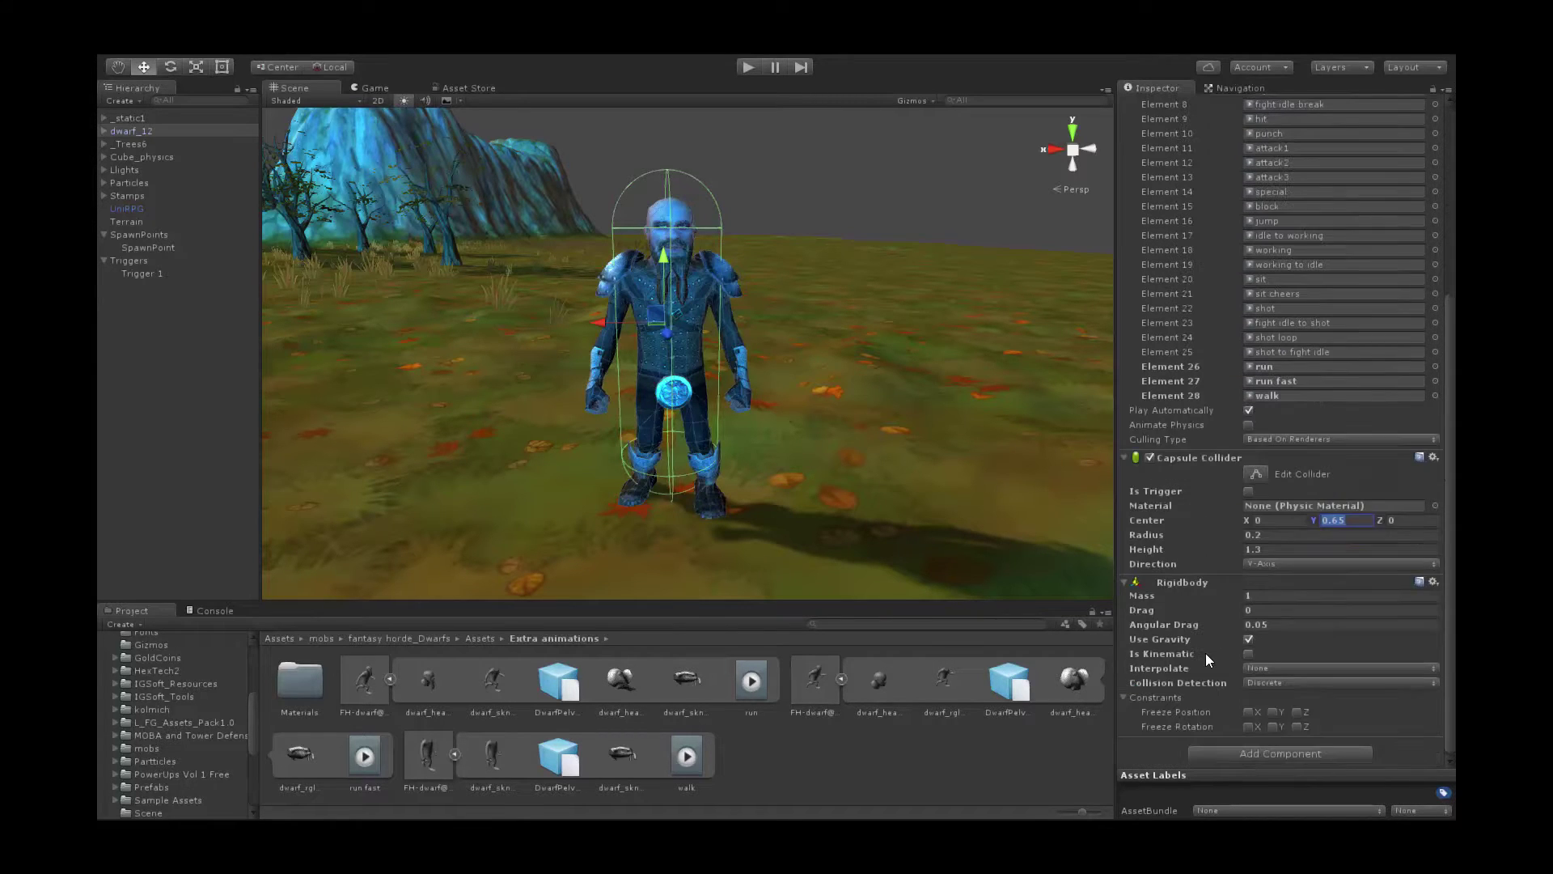
- Add the UniRPG Character 2 Player component to the dwarf
{"action": "left_click", "coordinate": [1287, 754]}
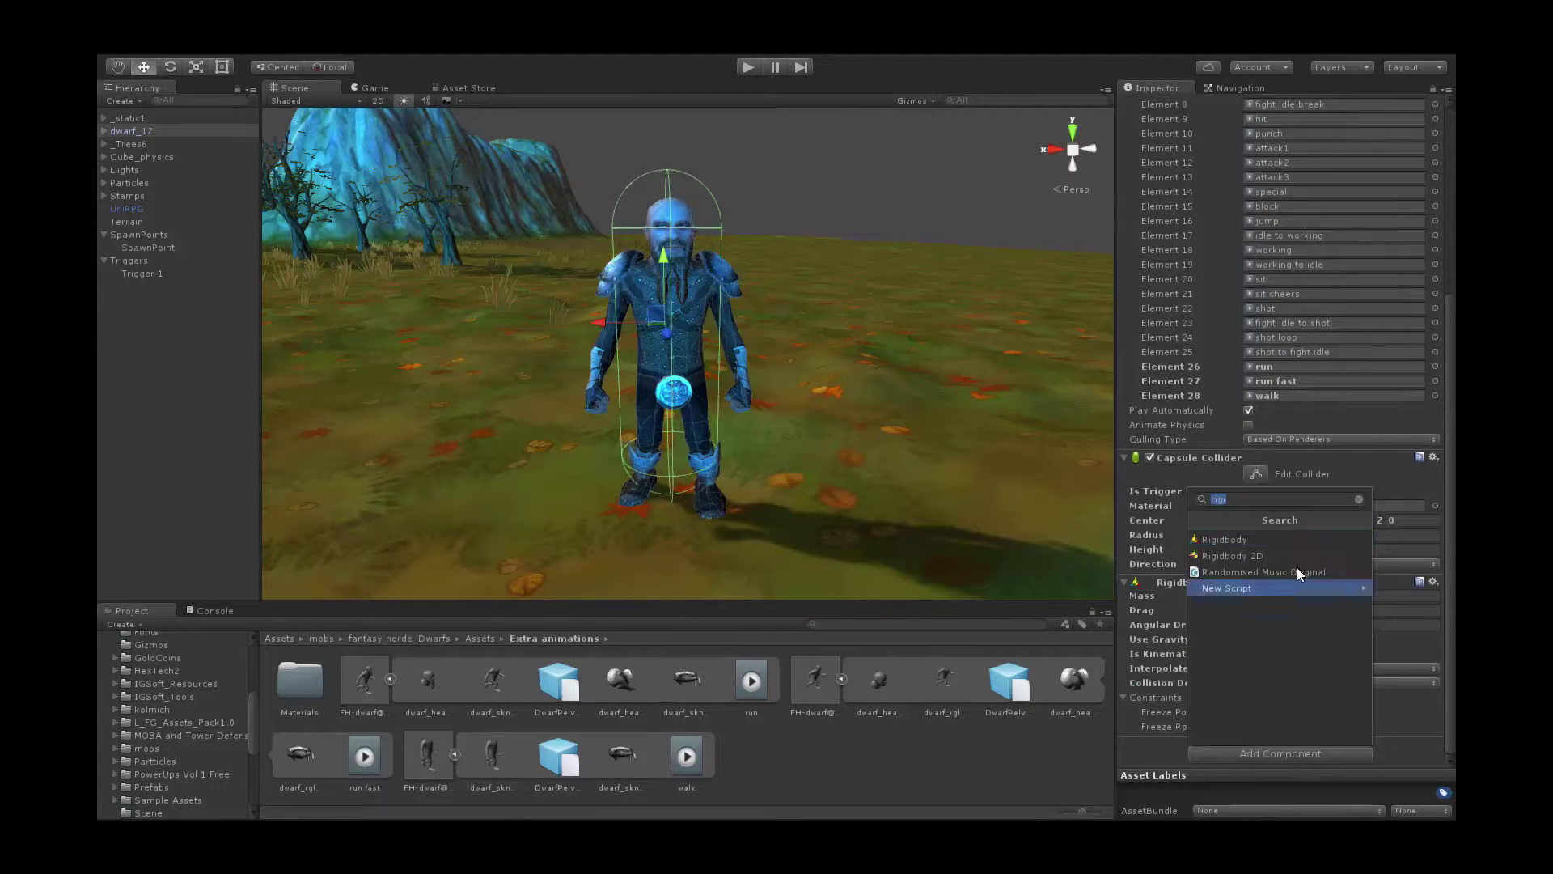
{"action": "key", "text": "BackSpace"}
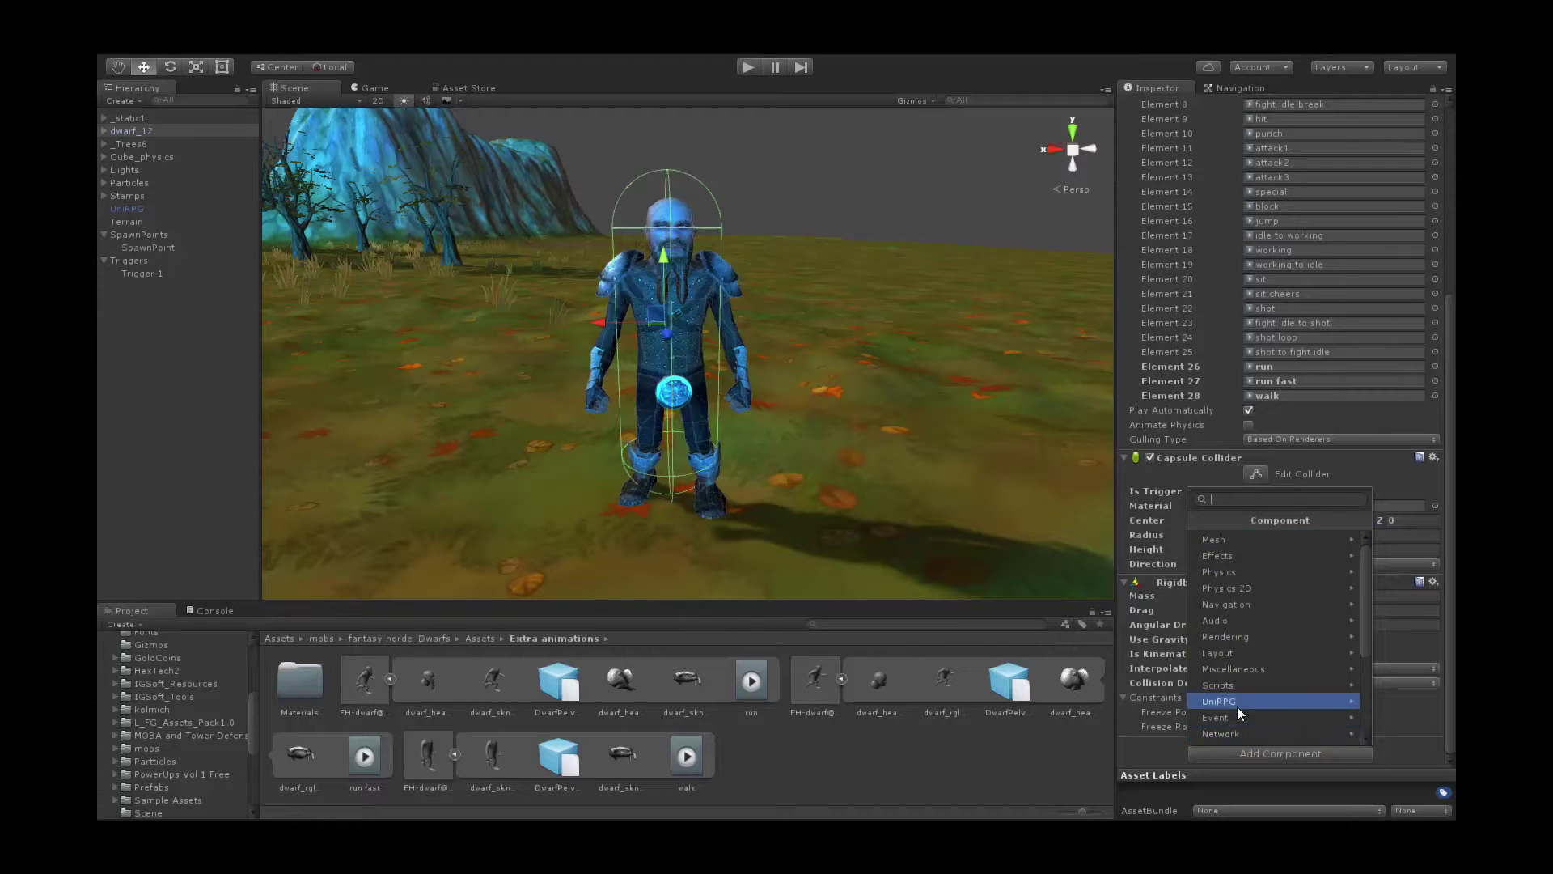
{"action": "left_click", "coordinate": [1234, 703]}
{"action": "left_click", "coordinate": [1275, 541]}
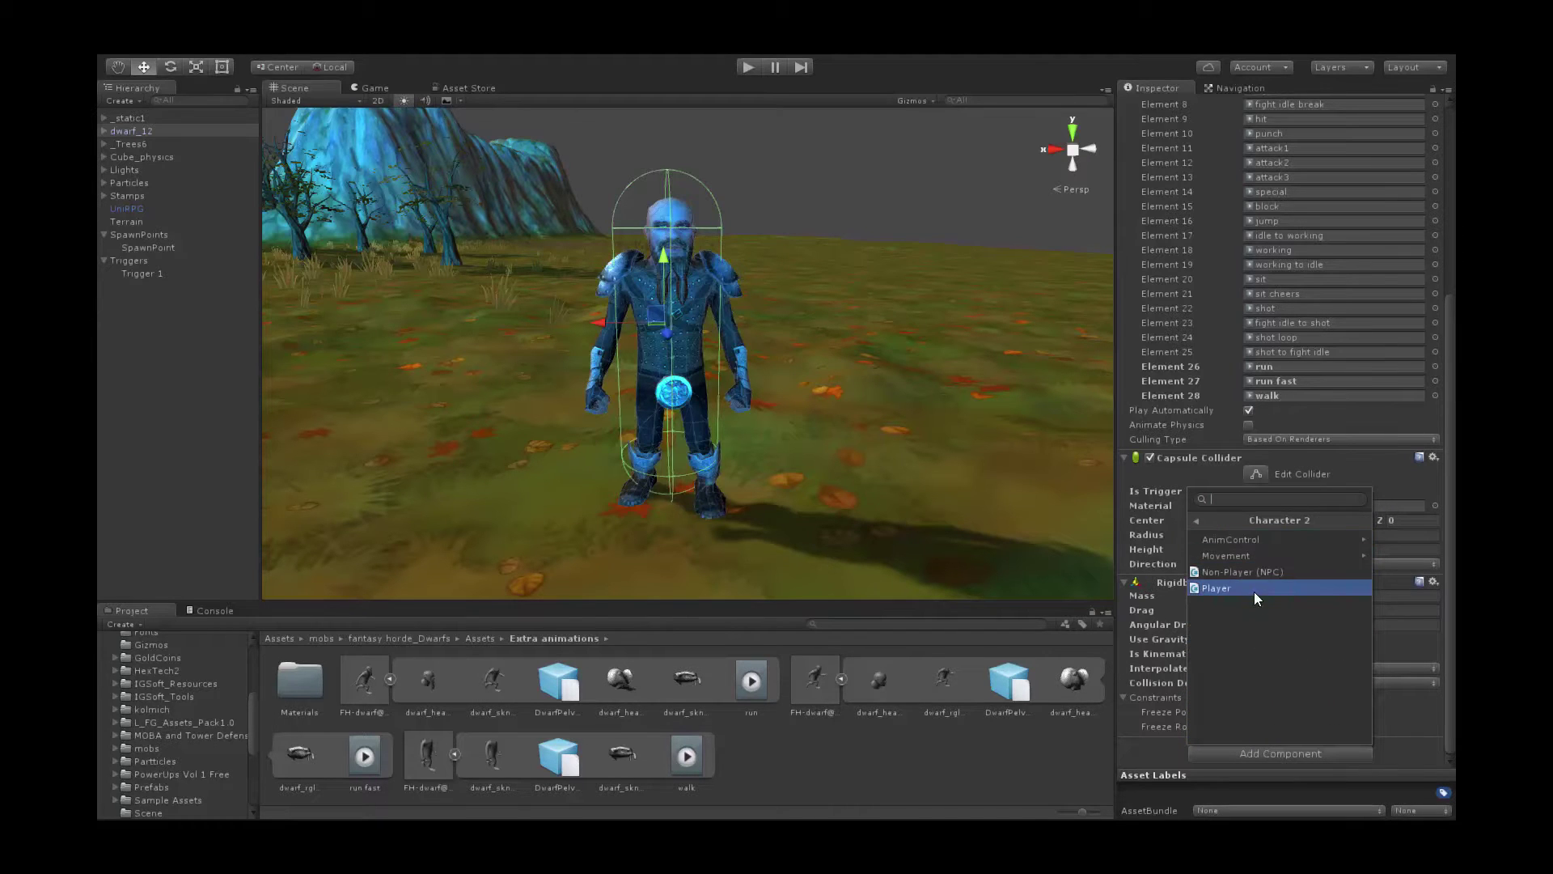
{"action": "left_click", "coordinate": [1254, 590]}
- Set the Actor script's screen name to "New Dwarf"
{"action": "scroll", "coordinate": [1181, 626], "scroll_direction": "down", "scroll_amount": 4}
{"action": "left_click", "coordinate": [1280, 493]}
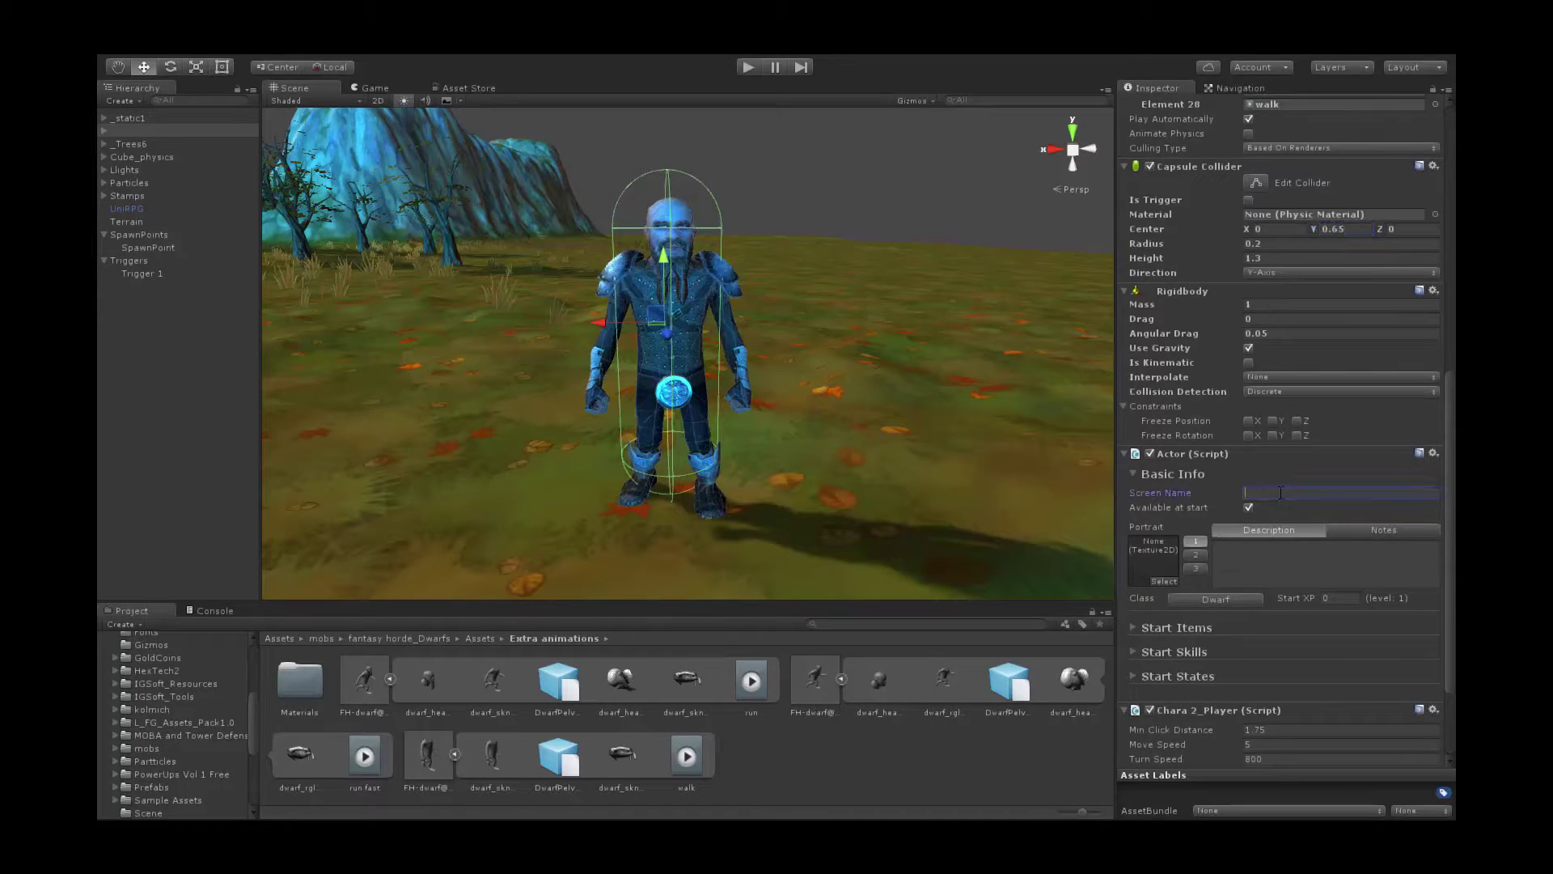
{"action": "type", "text": "New Dwarf"}
- Open the class definitions in the UniRPG database and create a class with the screen name "New Dwarf"
{"action": "left_click", "coordinate": [343, 54]}
{"action": "left_click", "coordinate": [369, 62]}
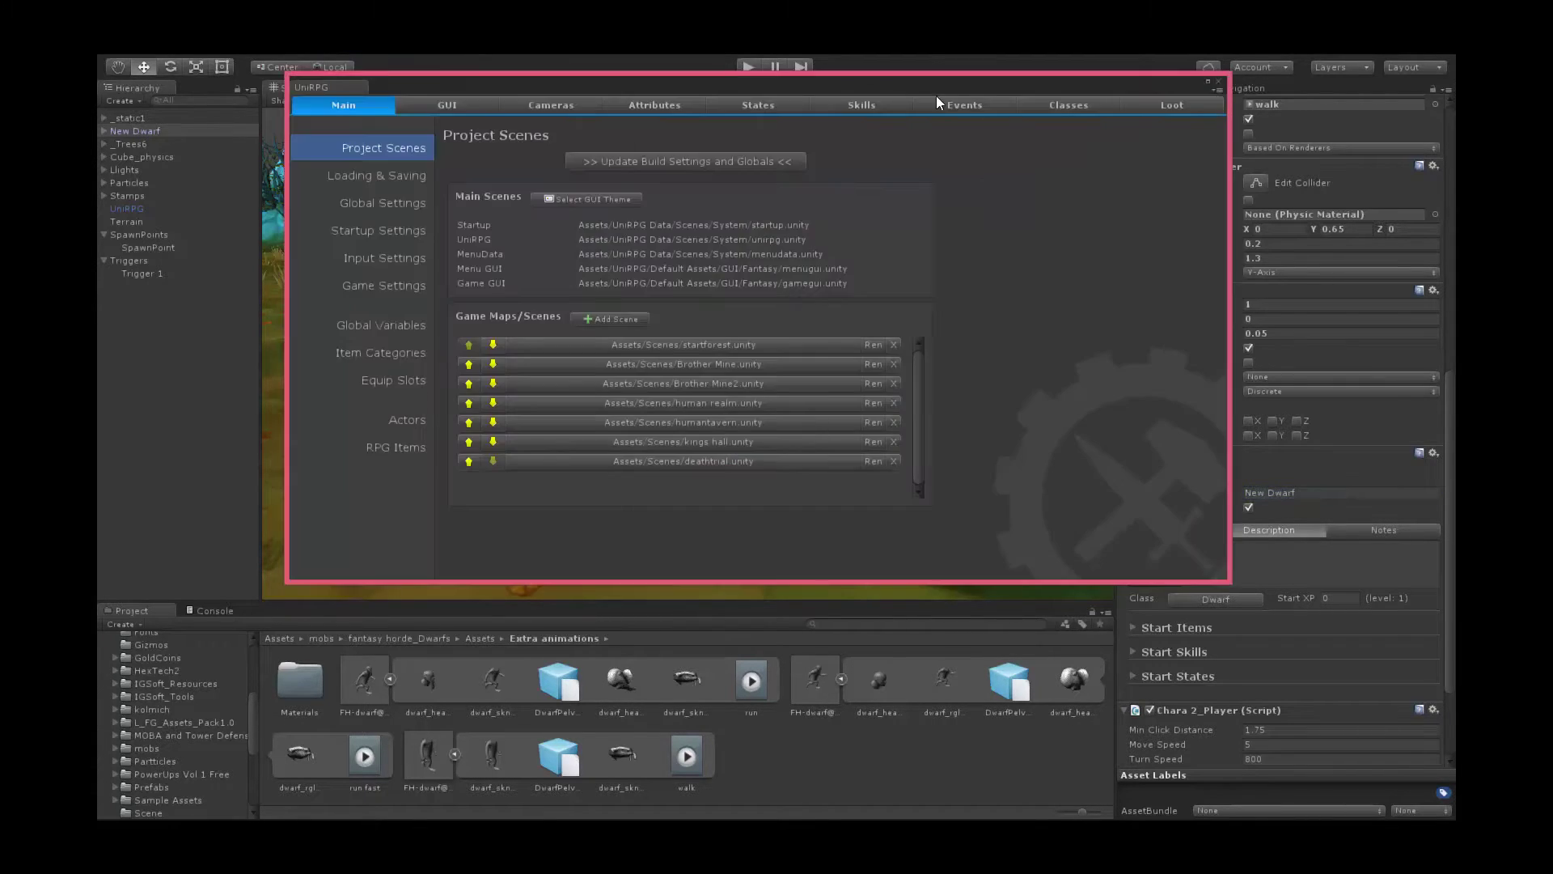
{"action": "left_click", "coordinate": [1054, 106]}
{"action": "left_click", "coordinate": [387, 155]}
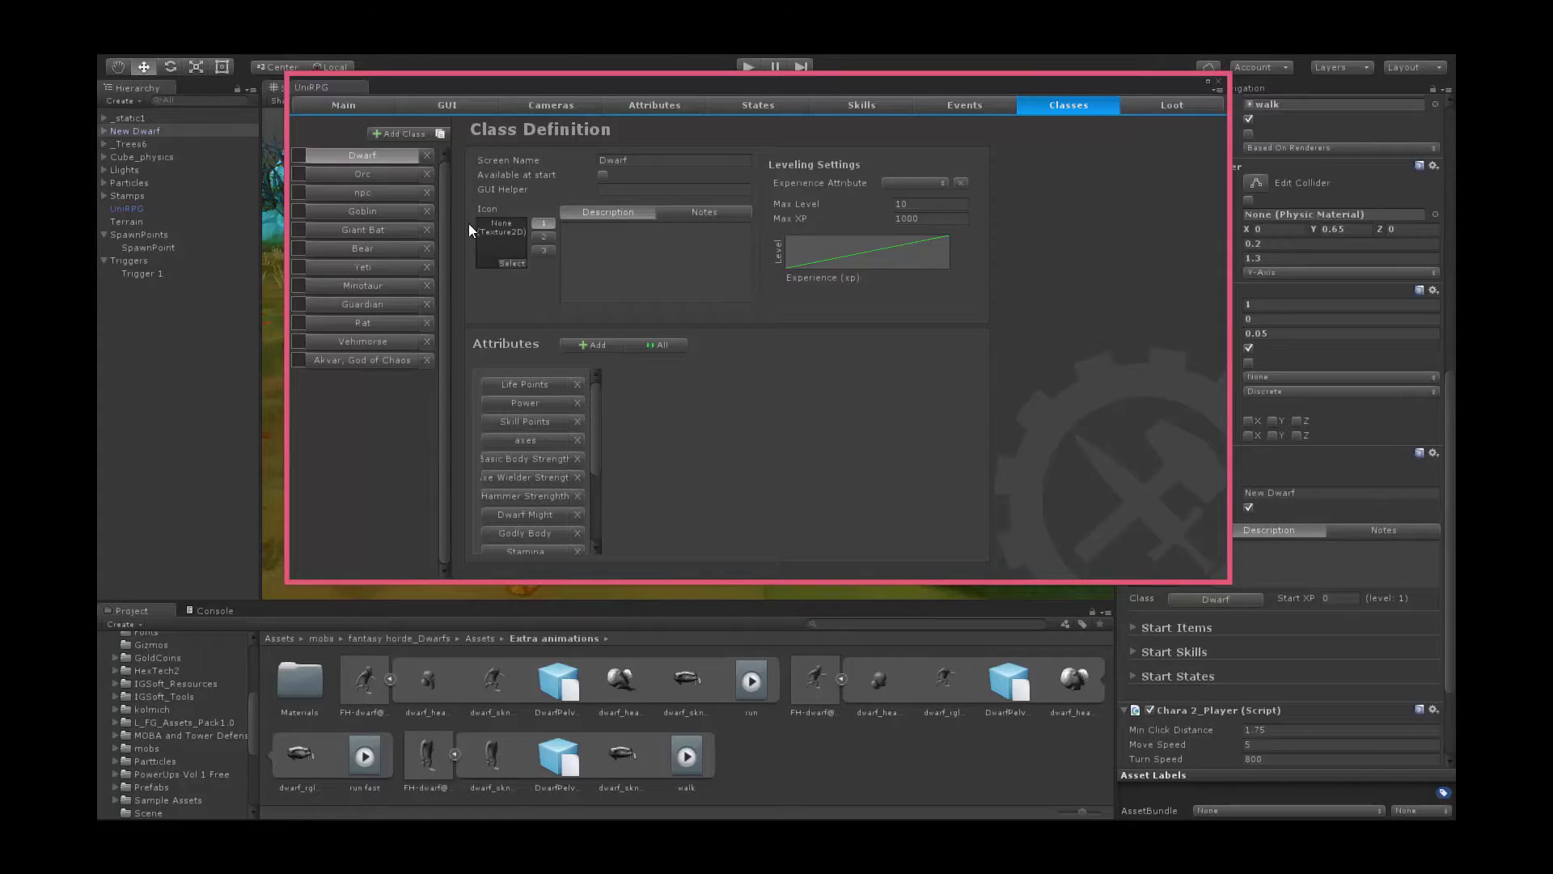
{"action": "left_click", "coordinate": [397, 135]}
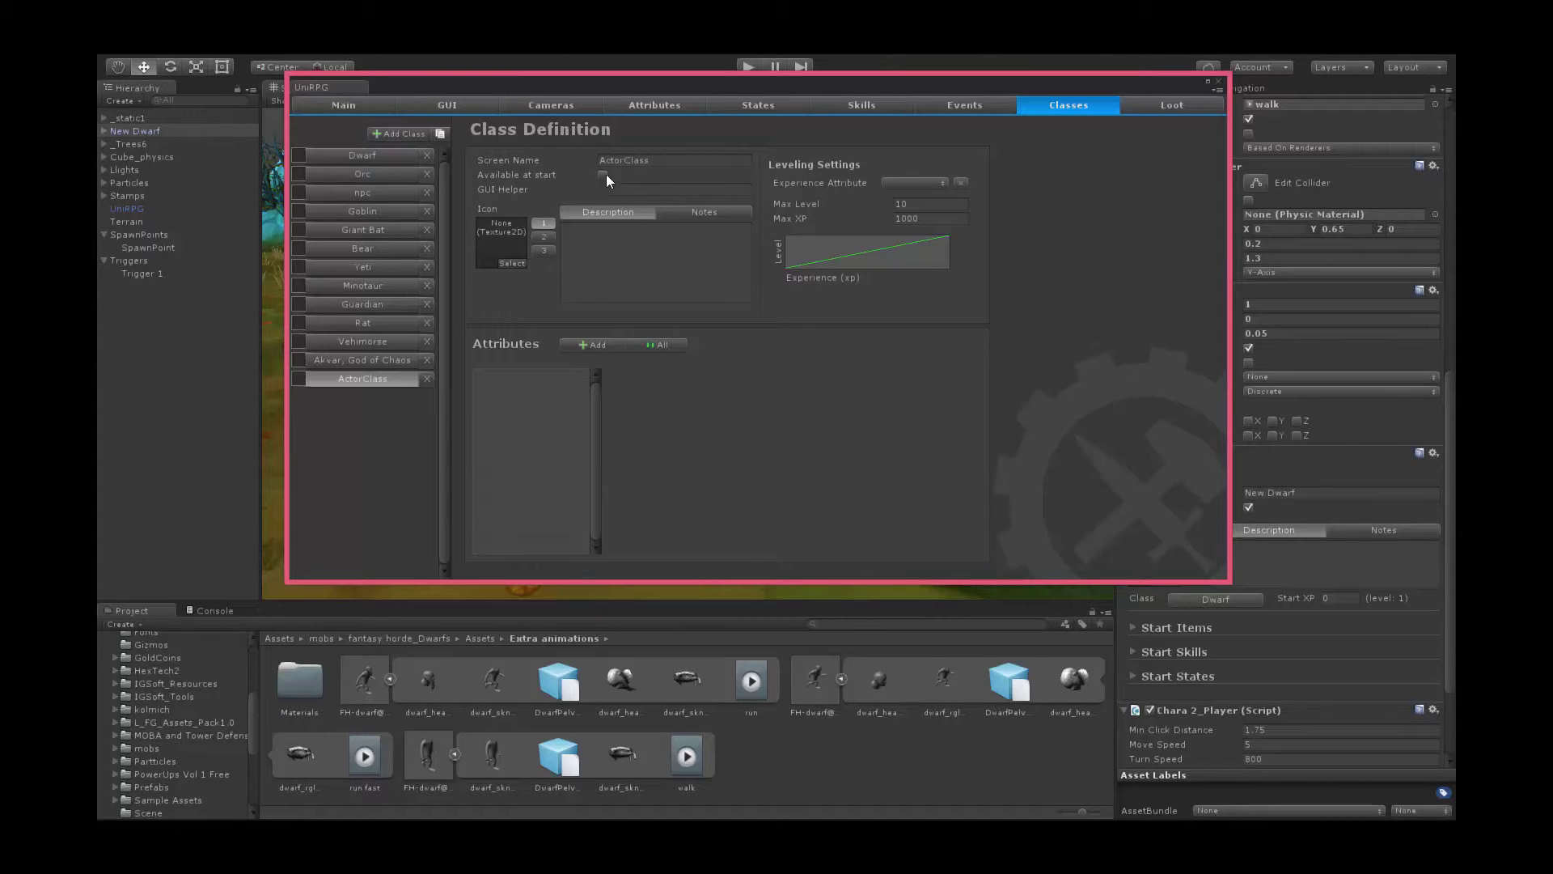
{"action": "left_click", "coordinate": [648, 160]}
{"action": "type", "text": "New Dwarf"}
- Add the Life Points attribute to the New Dwarf class
{"action": "left_click", "coordinate": [595, 344]}
{"action": "left_click", "coordinate": [196, 54]}
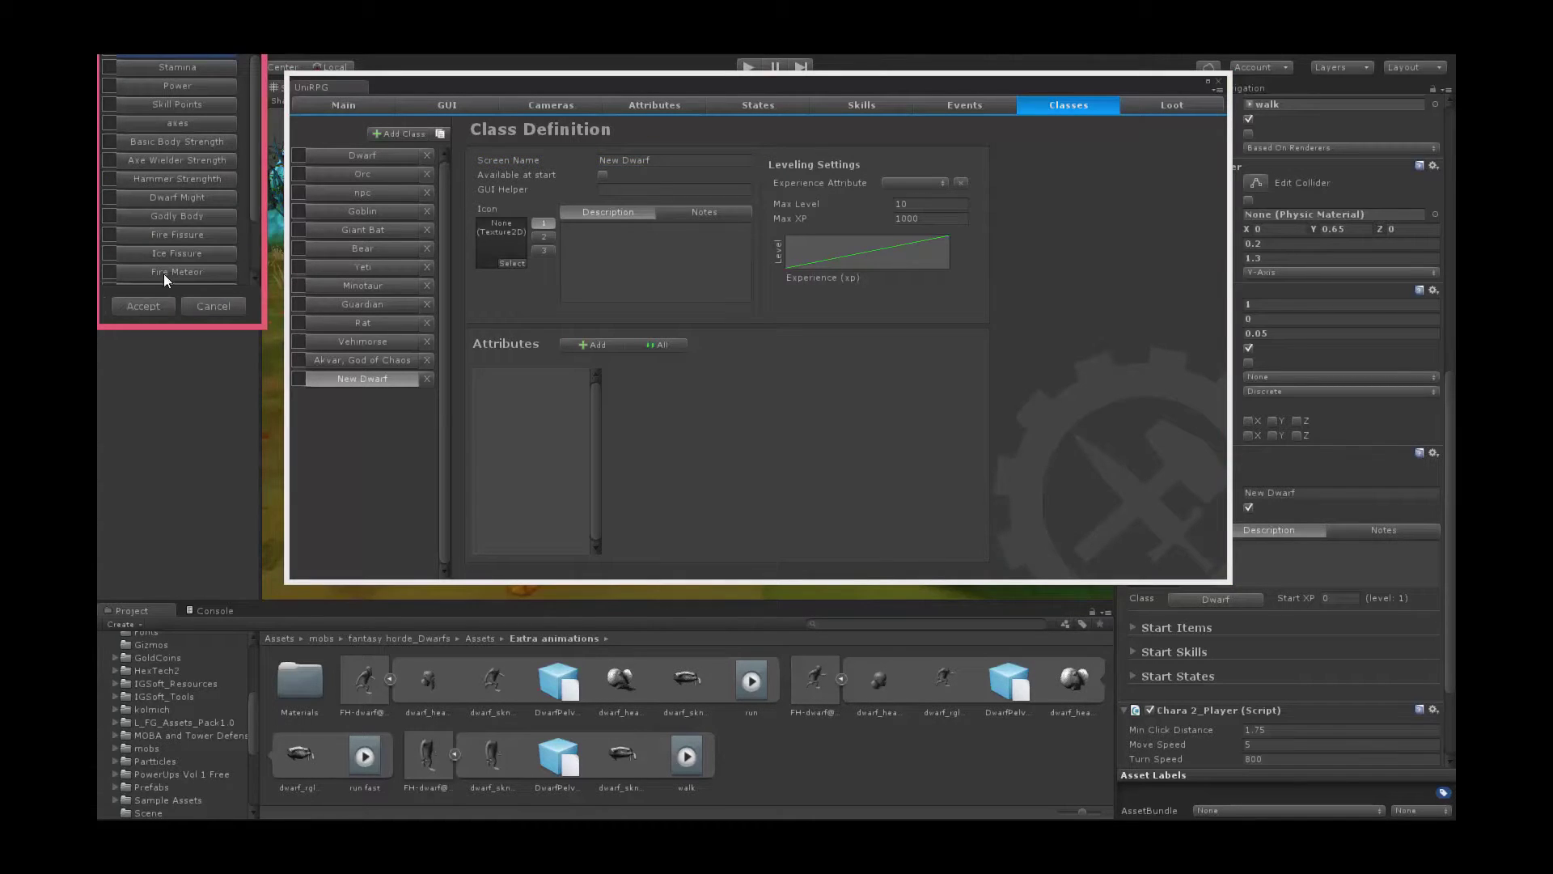
{"action": "left_click", "coordinate": [144, 306]}
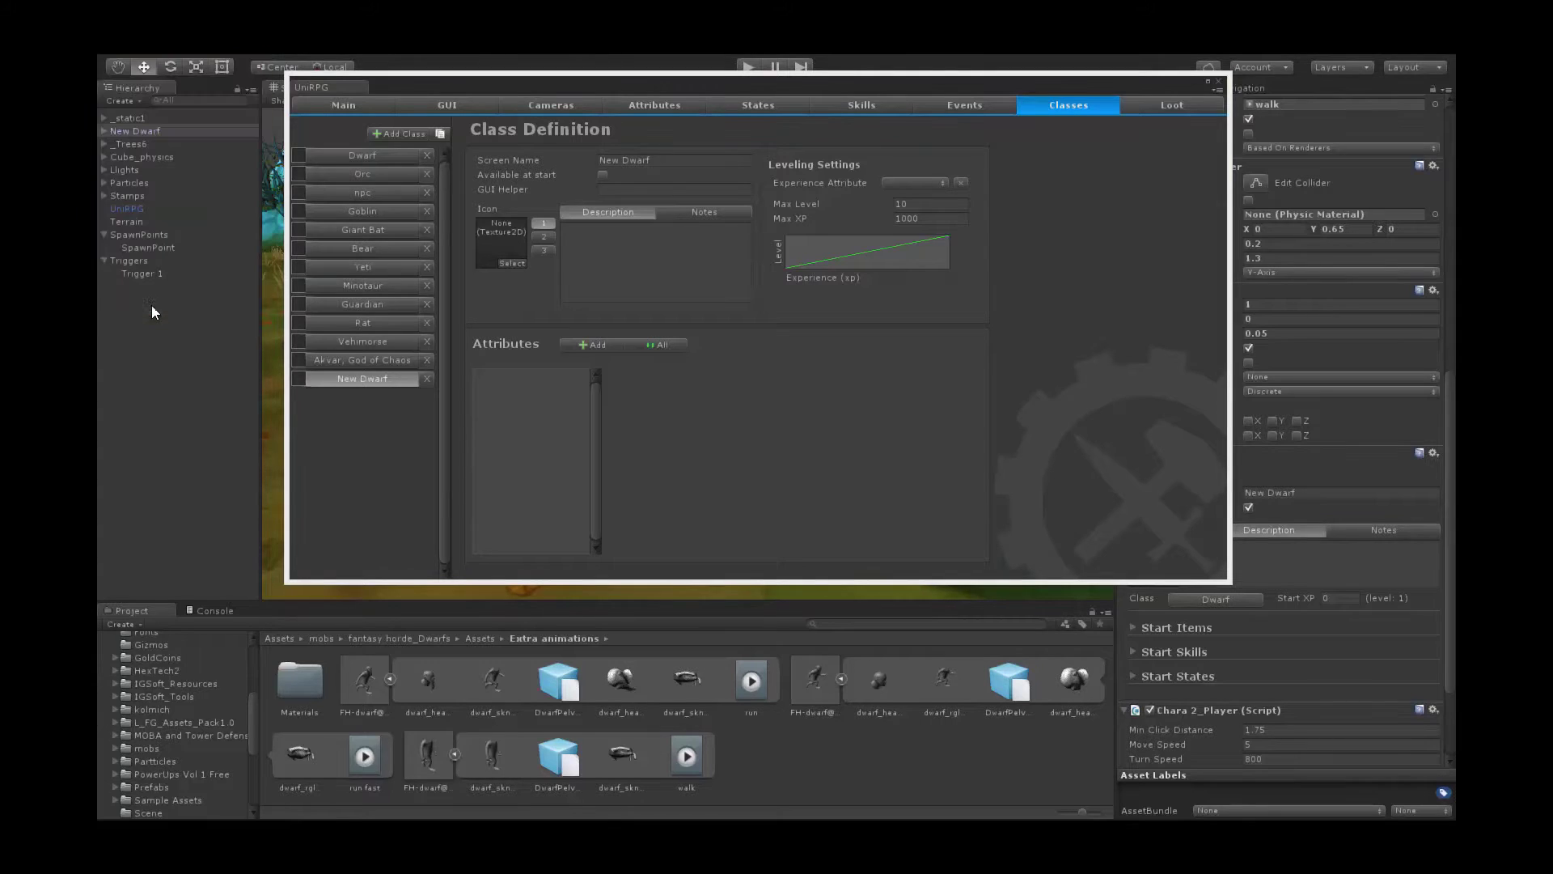
- Add the Stamina attribute to the New Dwarf class
{"action": "left_click", "coordinate": [593, 345]}
{"action": "left_click", "coordinate": [186, 68]}
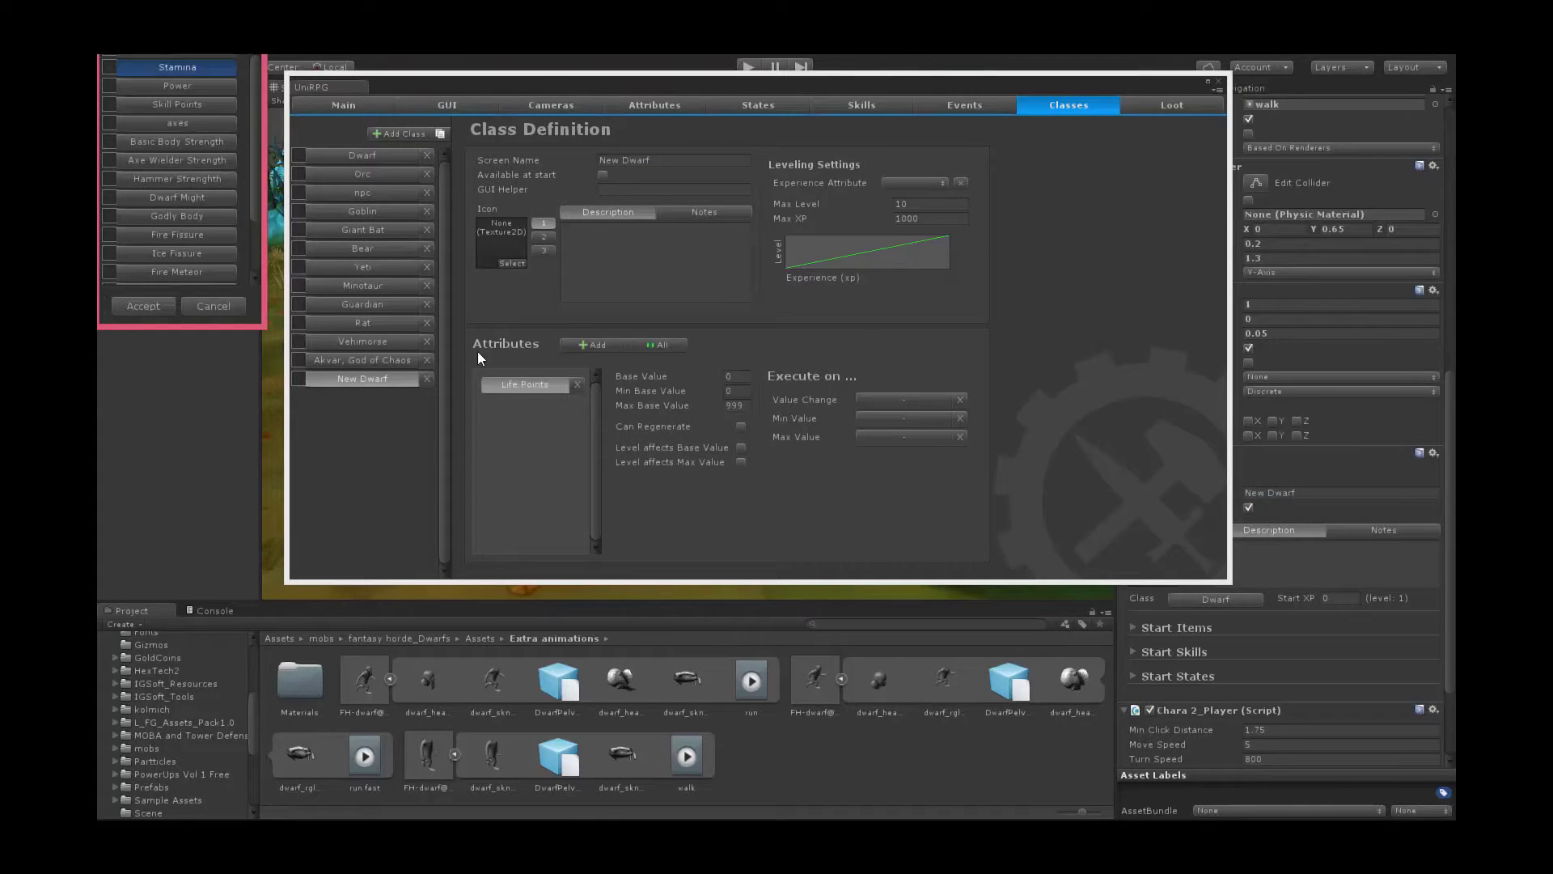
{"action": "left_click", "coordinate": [595, 344]}
{"action": "left_click", "coordinate": [152, 84]}
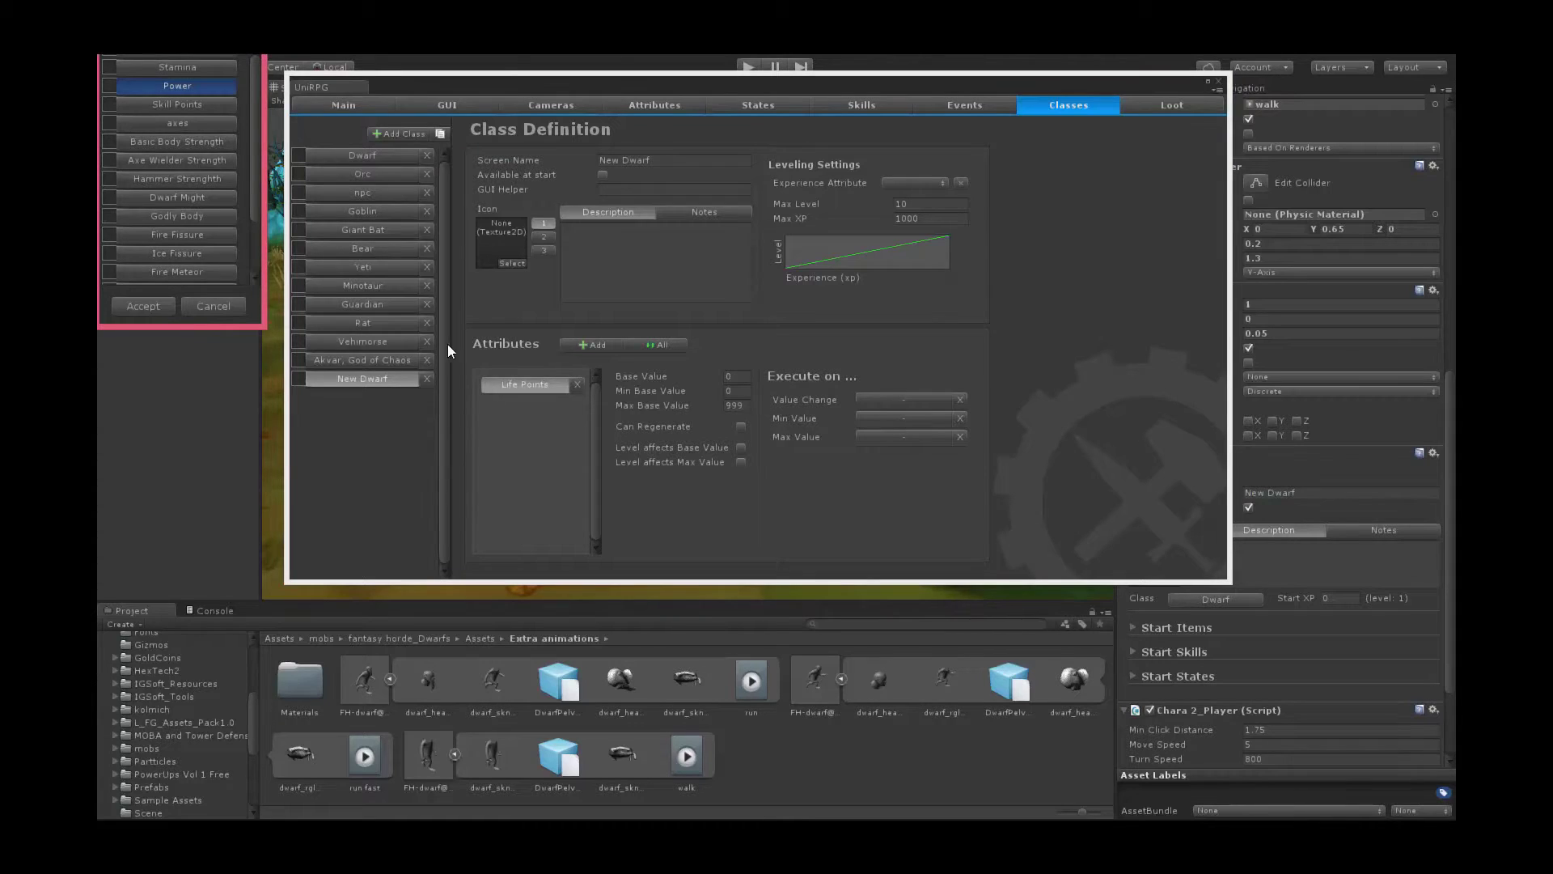
{"action": "left_click", "coordinate": [567, 348]}
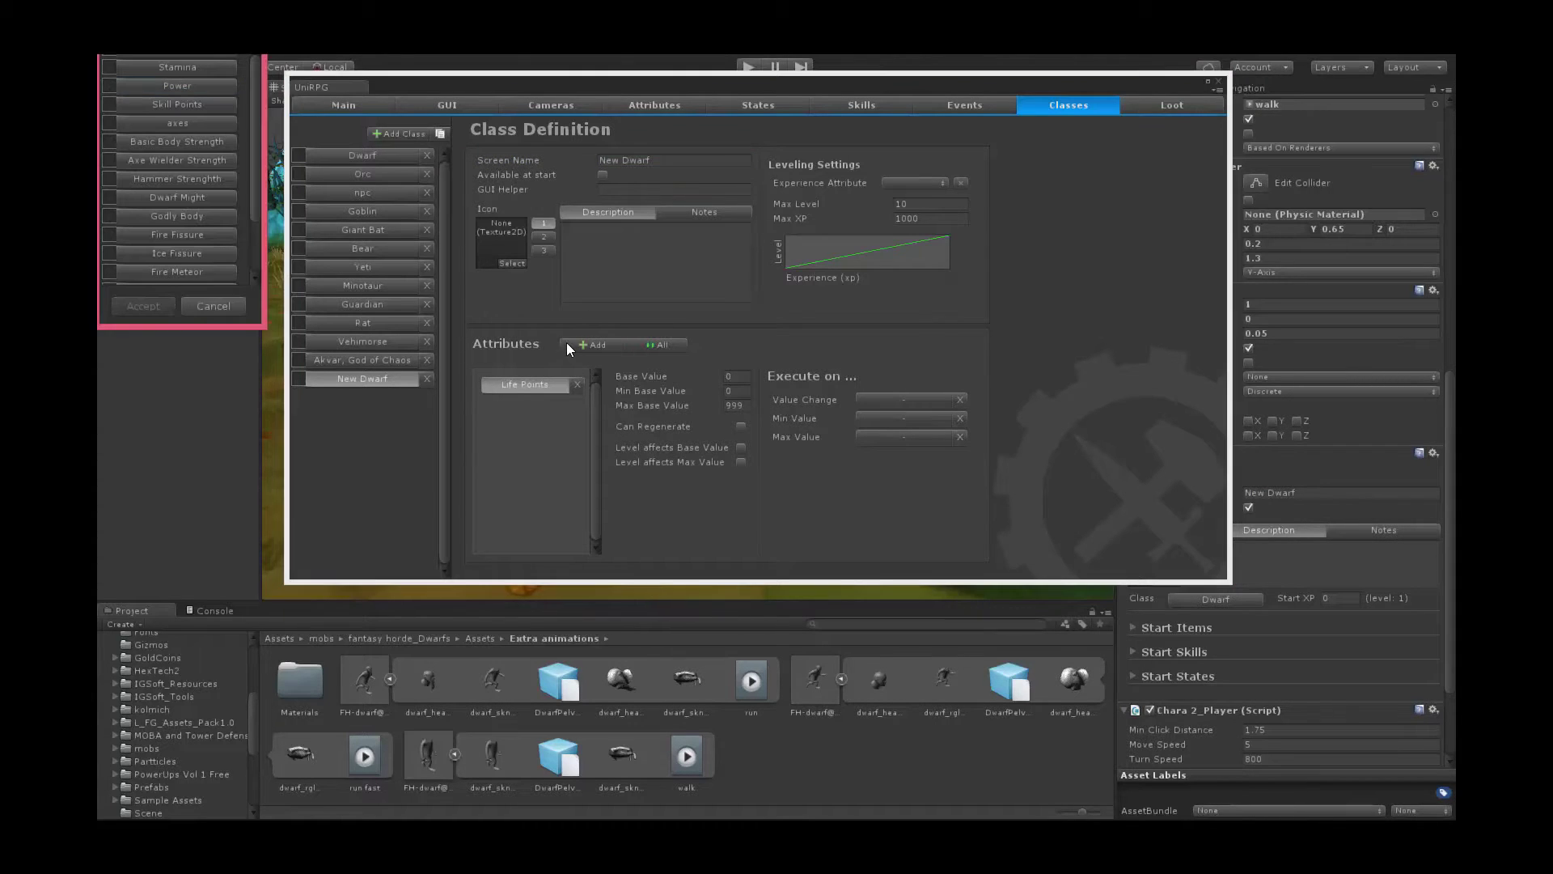
{"action": "left_click", "coordinate": [172, 65]}
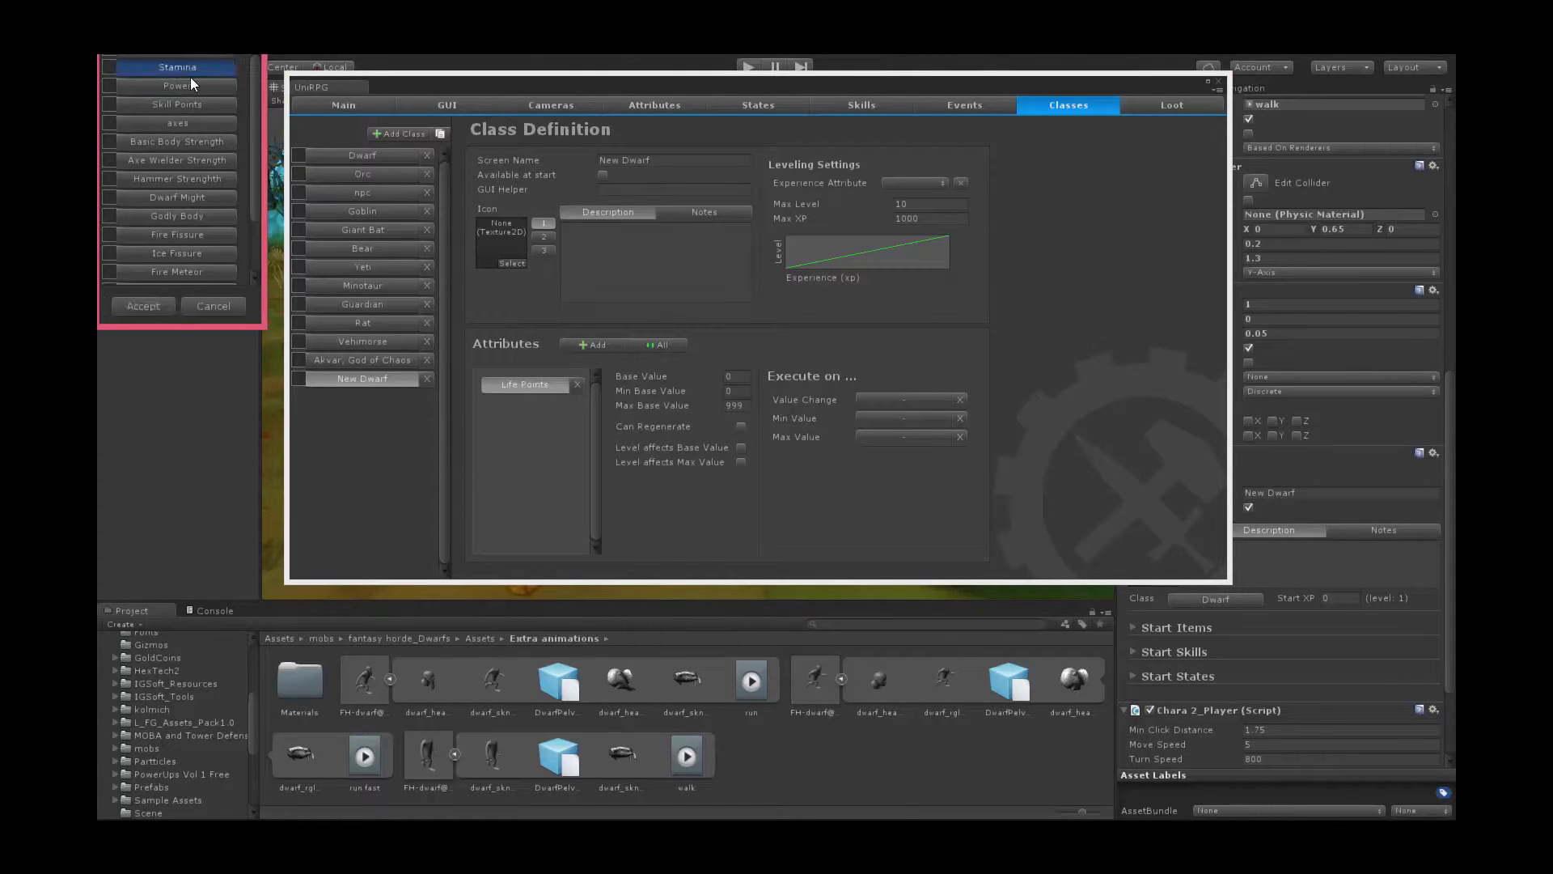
{"action": "left_click", "coordinate": [143, 306]}
- Add the Power and Skill Points attributes to the New Dwarf class
{"action": "left_click", "coordinate": [598, 345]}
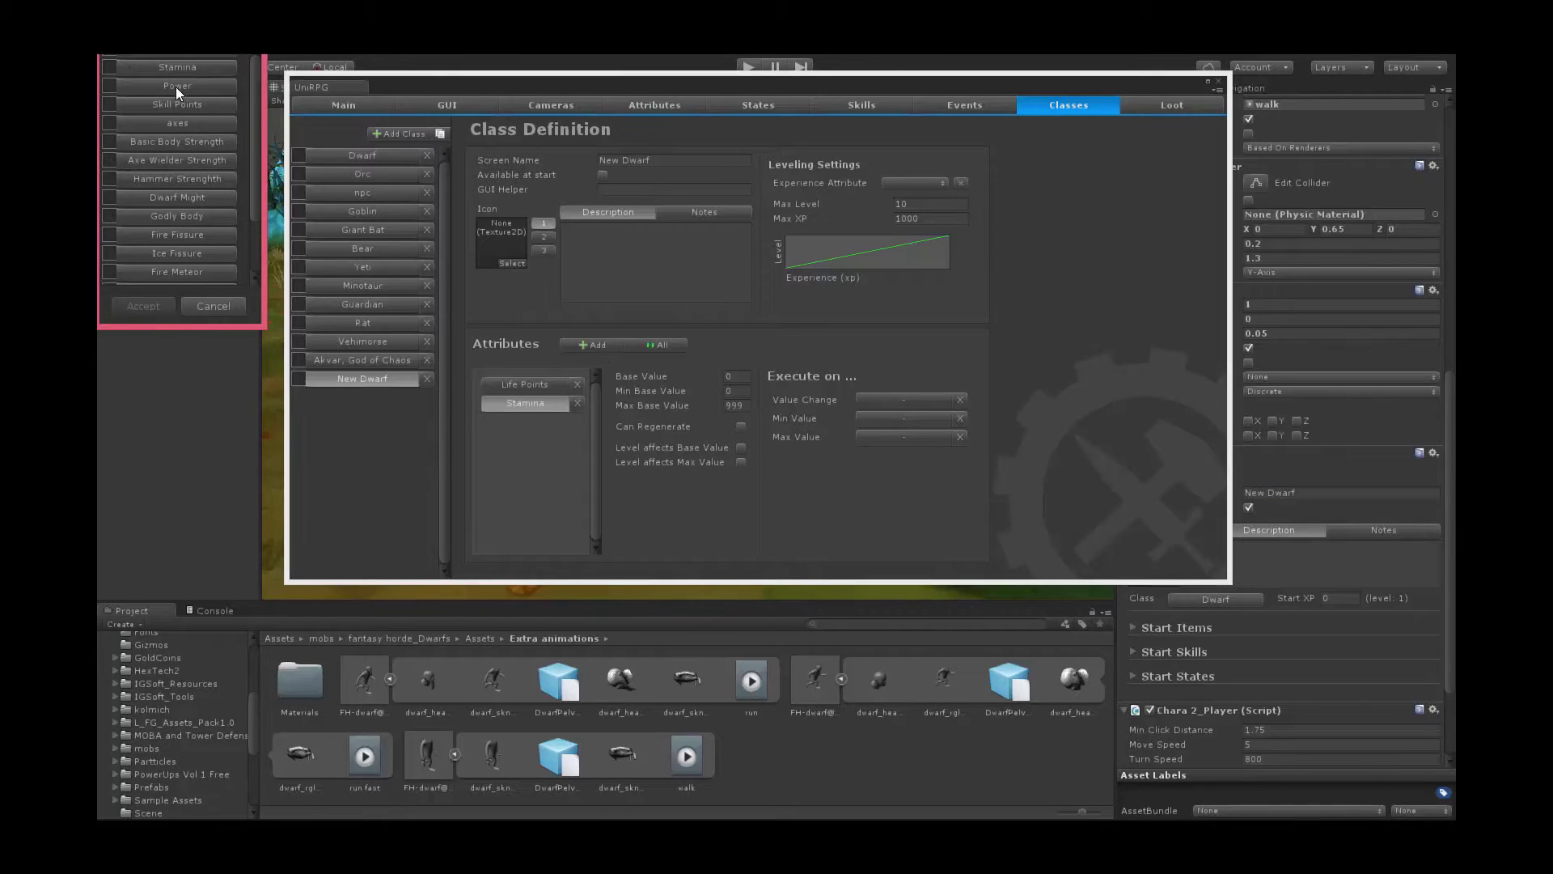
{"action": "left_click", "coordinate": [176, 85]}
{"action": "left_click", "coordinate": [166, 306]}
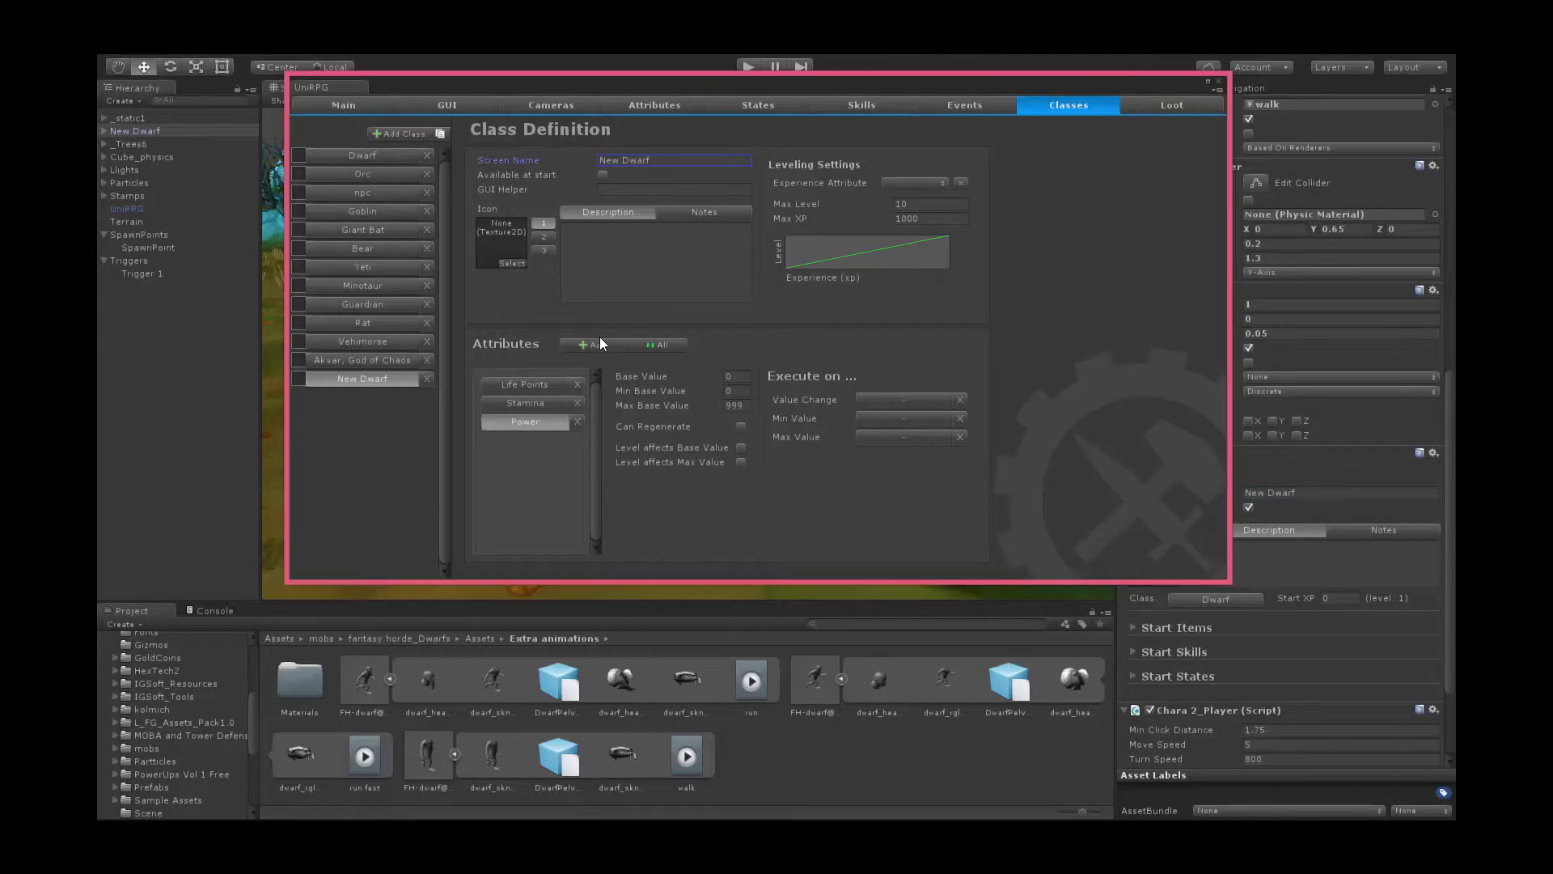
{"action": "left_click", "coordinate": [597, 346]}
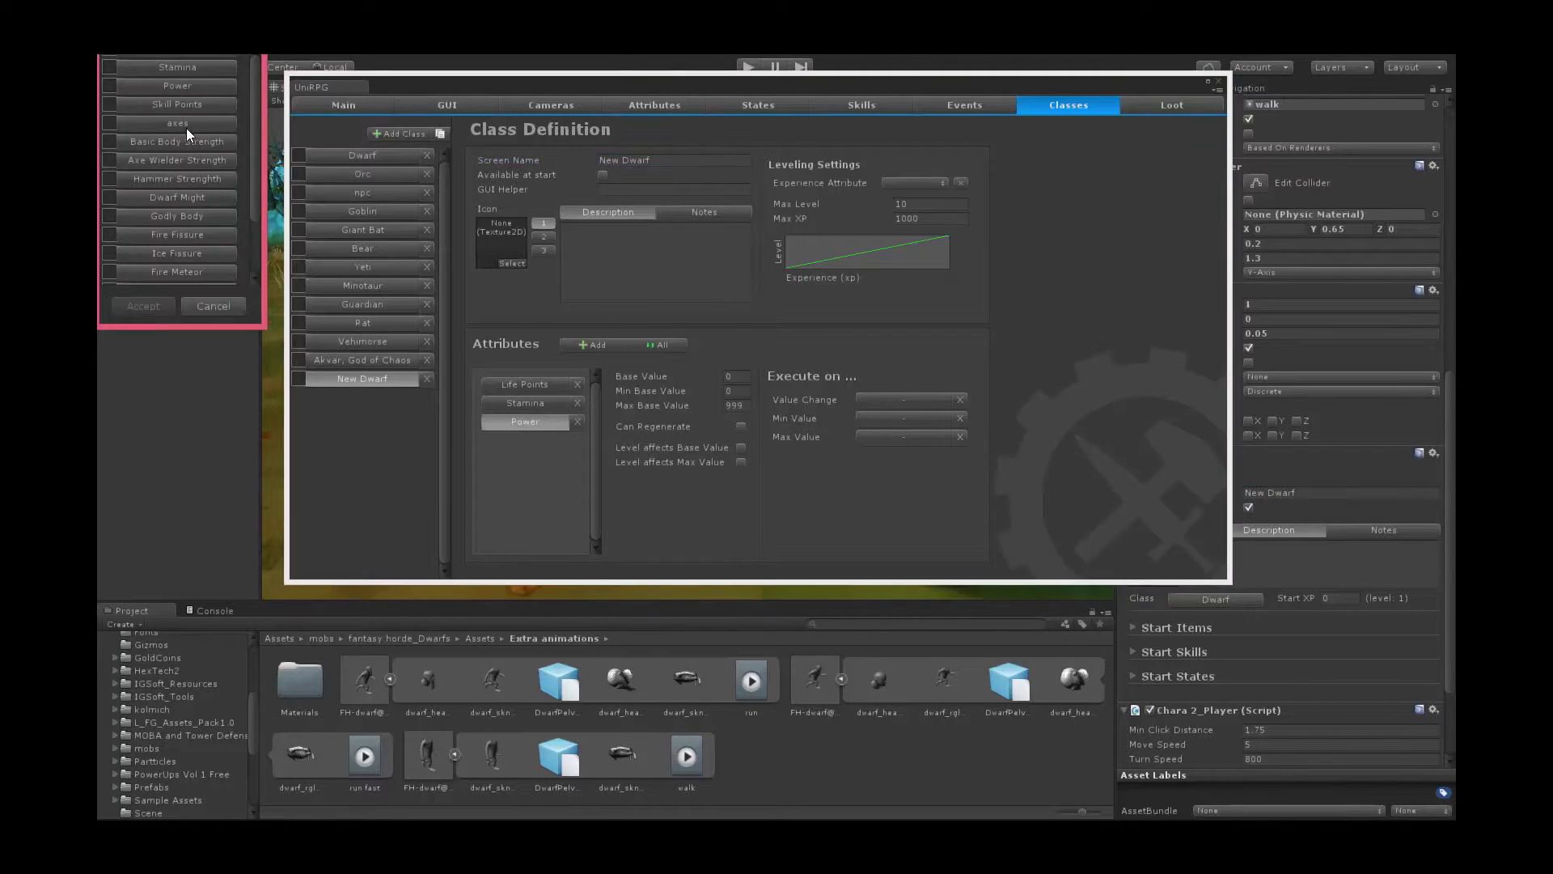
{"action": "left_click", "coordinate": [186, 103]}
{"action": "left_click", "coordinate": [145, 306]}
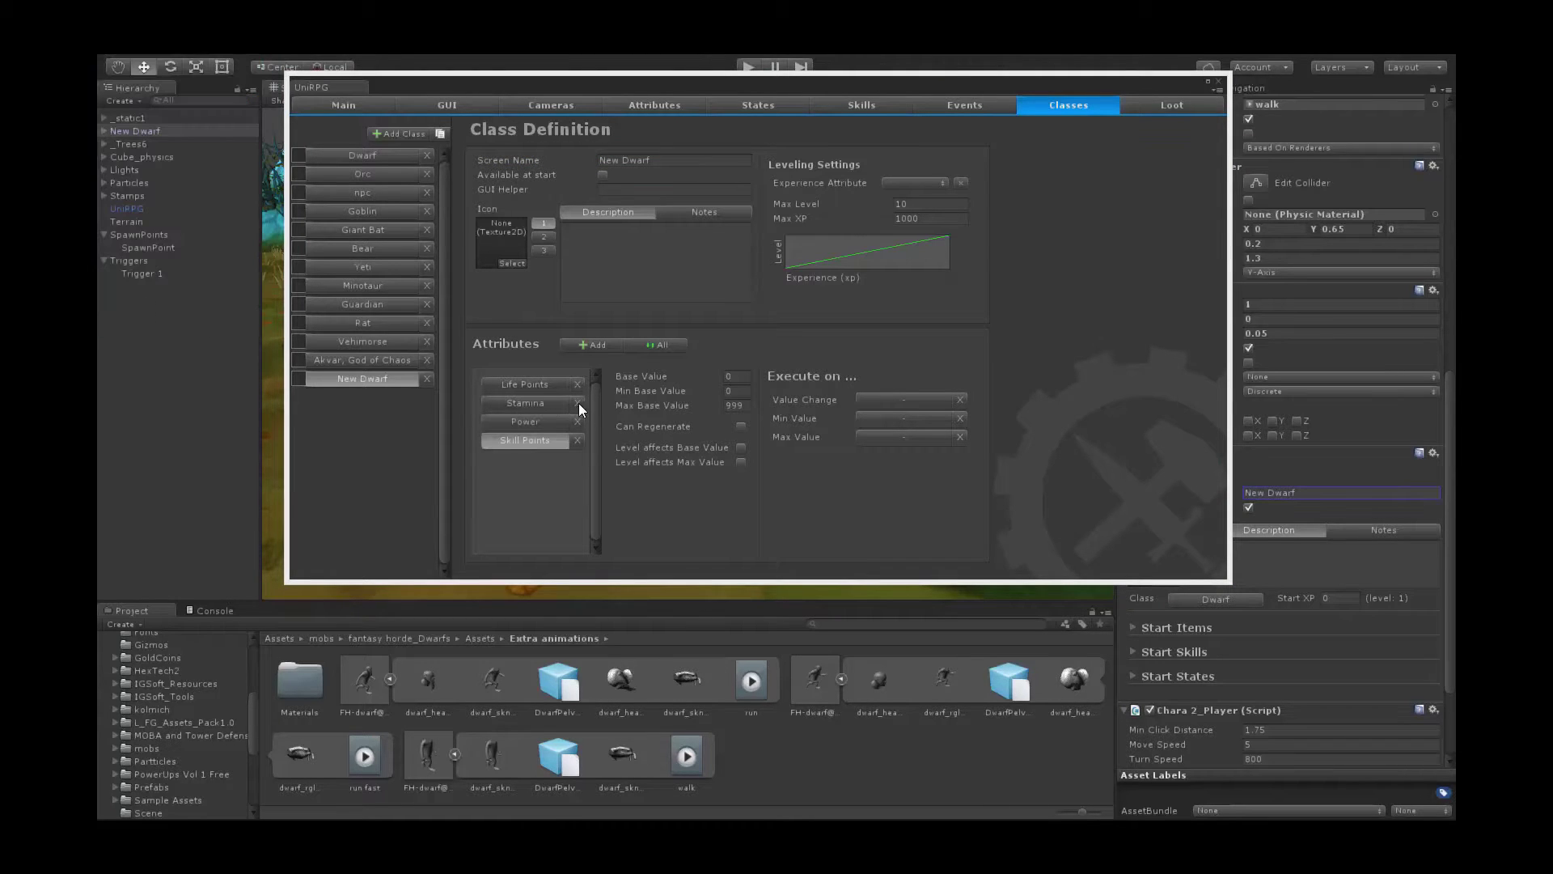
- Set the base value and max base value of Life Points to 55
{"action": "left_click", "coordinate": [548, 384]}
{"action": "left_click", "coordinate": [738, 377]}
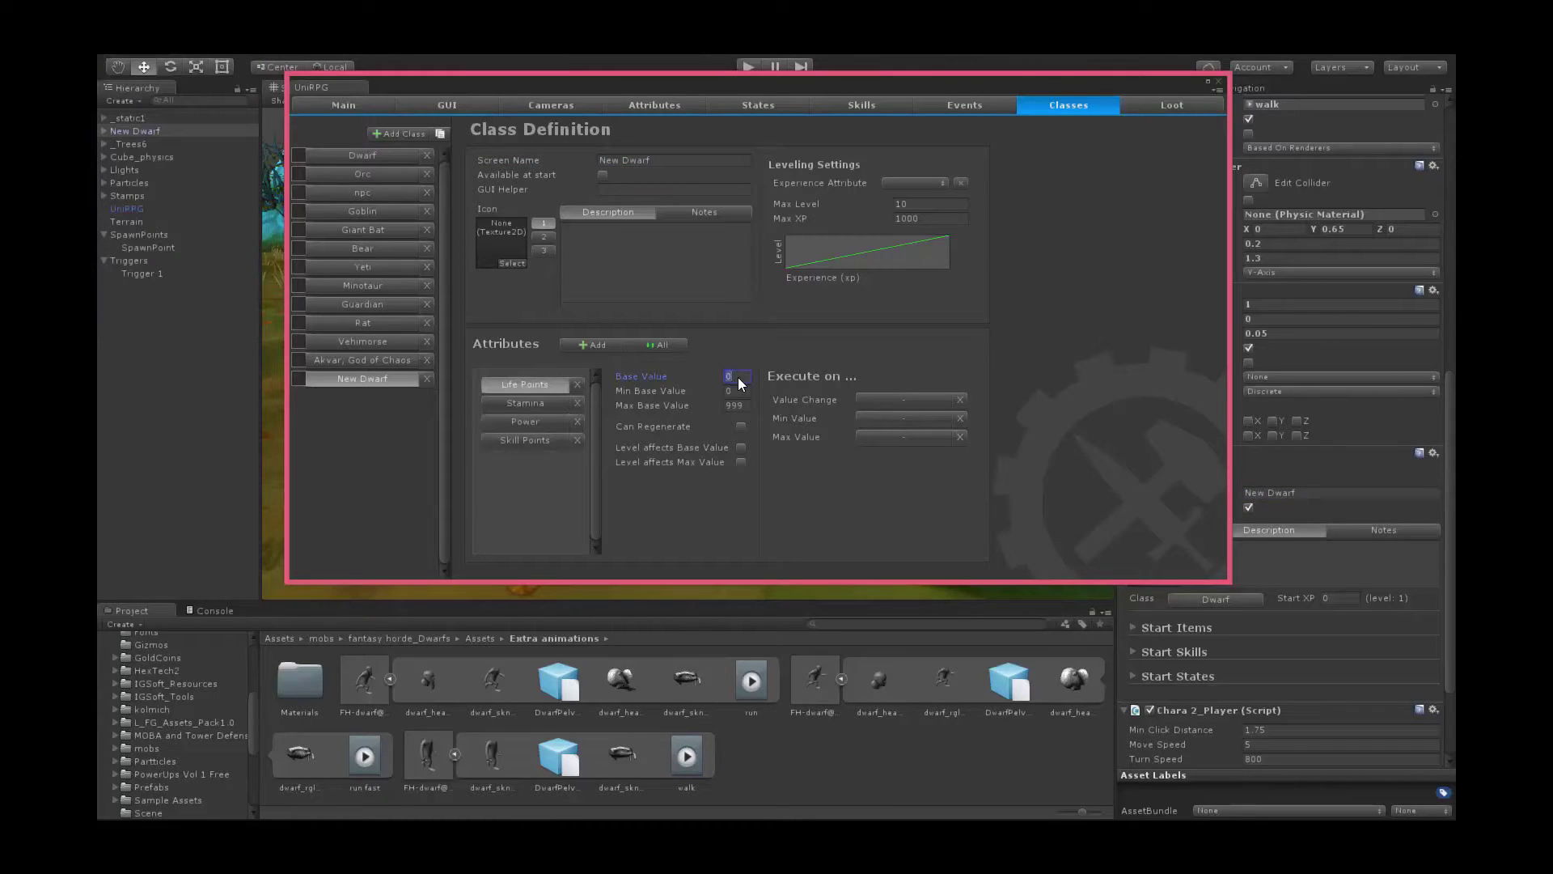
{"action": "type", "text": "55"}
{"action": "key", "text": "Tab"}
{"action": "type", "text": "5"}
- Set the base value and max base value of Stamina to 20
{"action": "left_click", "coordinate": [542, 403]}
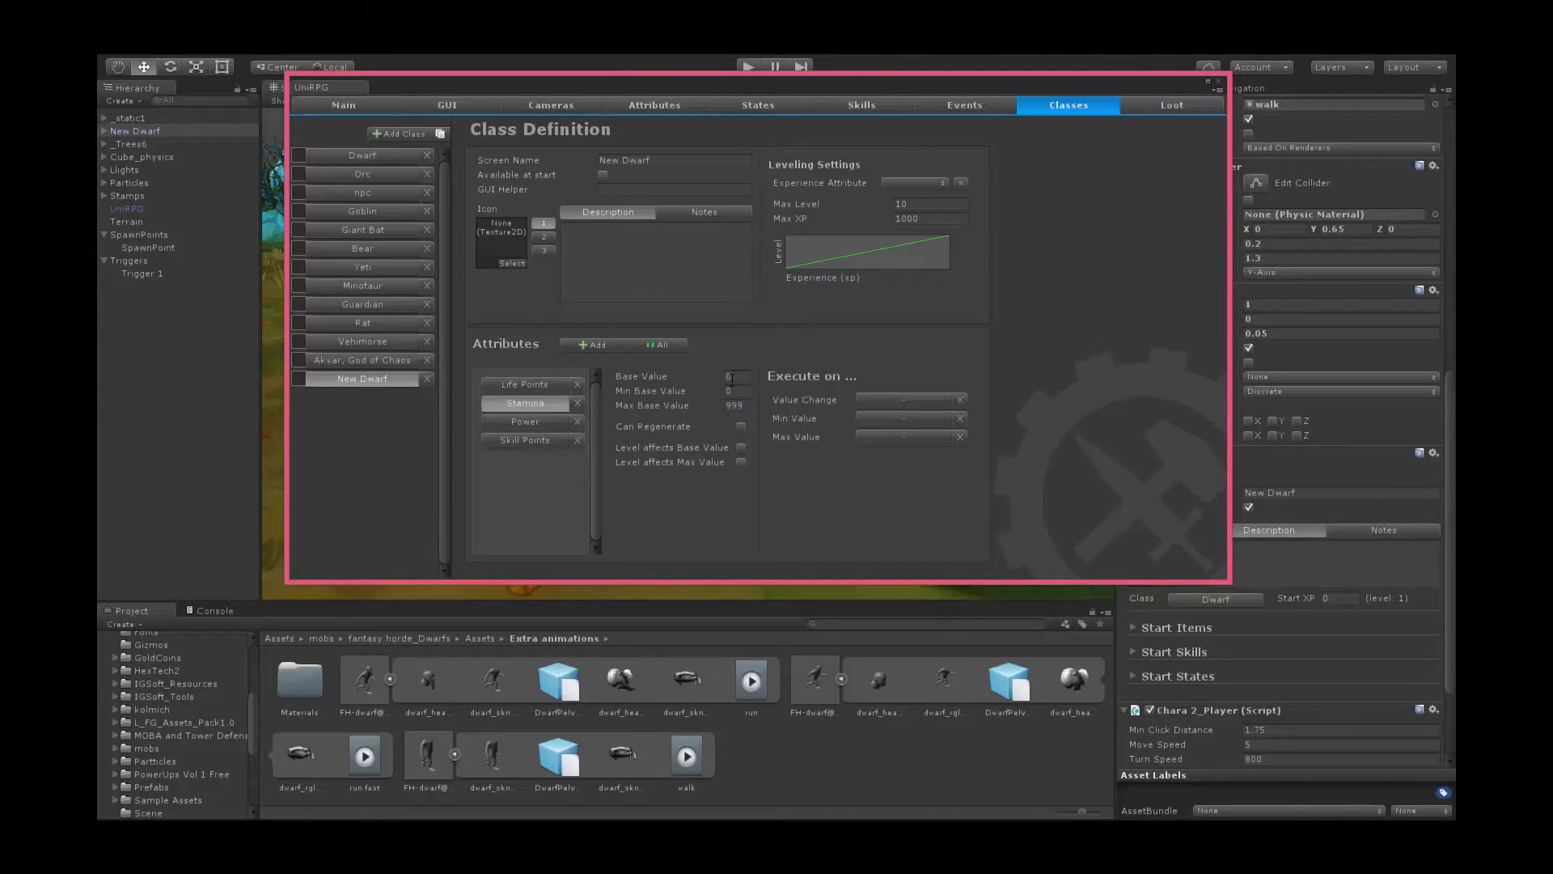
{"action": "type", "text": "20"}
{"action": "key", "text": "Tab"}
{"action": "type", "text": "20"}
- Set the base value and max base value of Power to 50
{"action": "left_click", "coordinate": [547, 419]}
{"action": "left_click", "coordinate": [735, 376]}
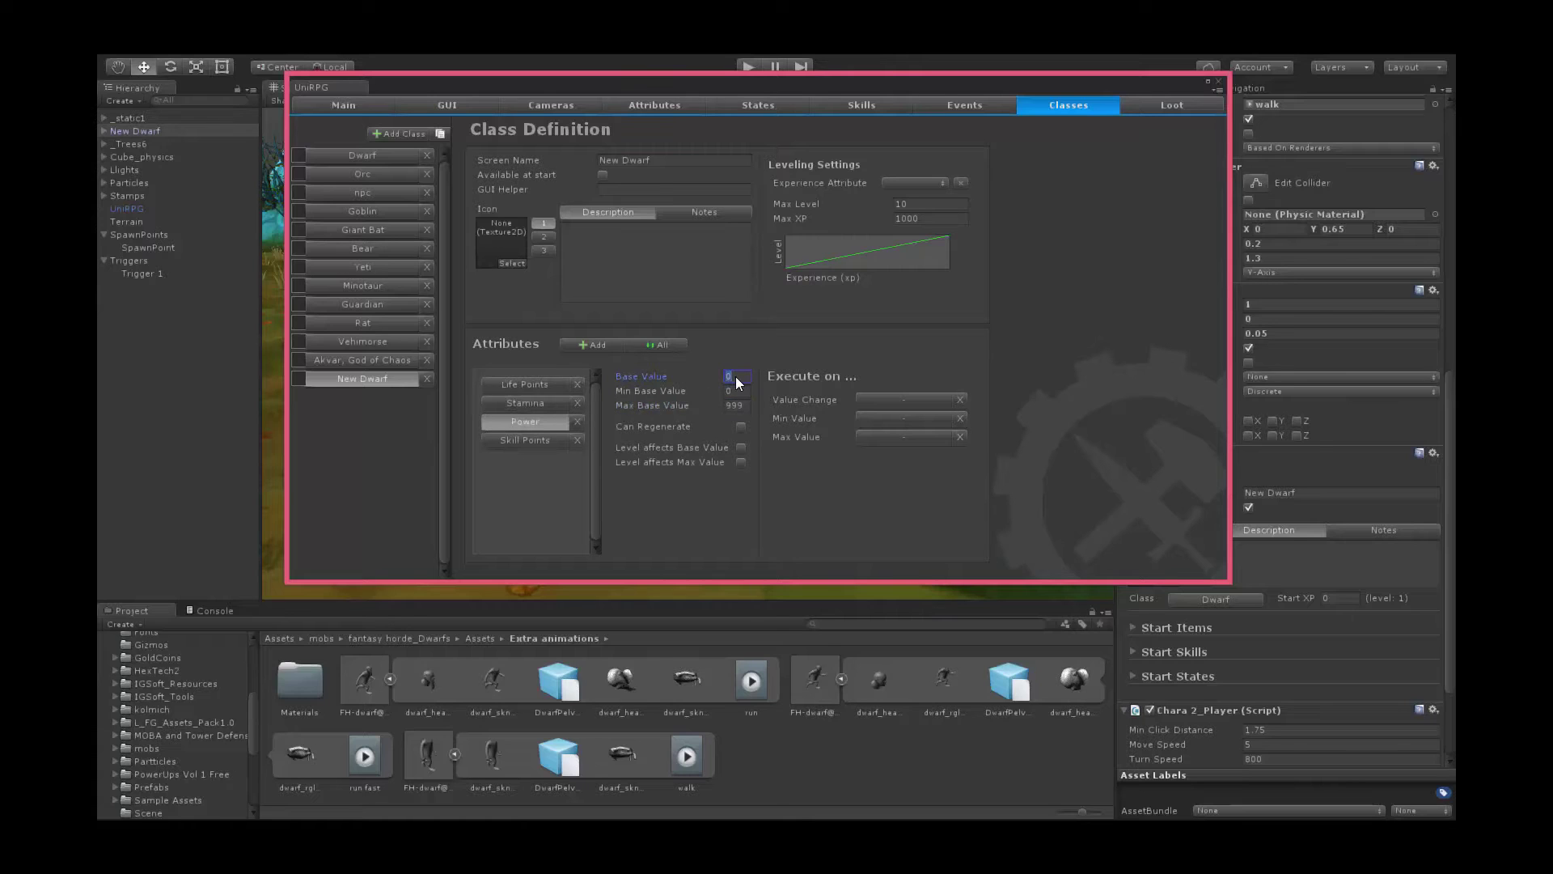
{"action": "type", "text": "50"}
{"action": "key", "text": "Tab"}
{"action": "type", "text": "50"}
- Let Life Points regenerate at a rate of 2 per second after a timeout of 6
{"action": "left_click", "coordinate": [532, 443]}
{"action": "left_click", "coordinate": [541, 389]}
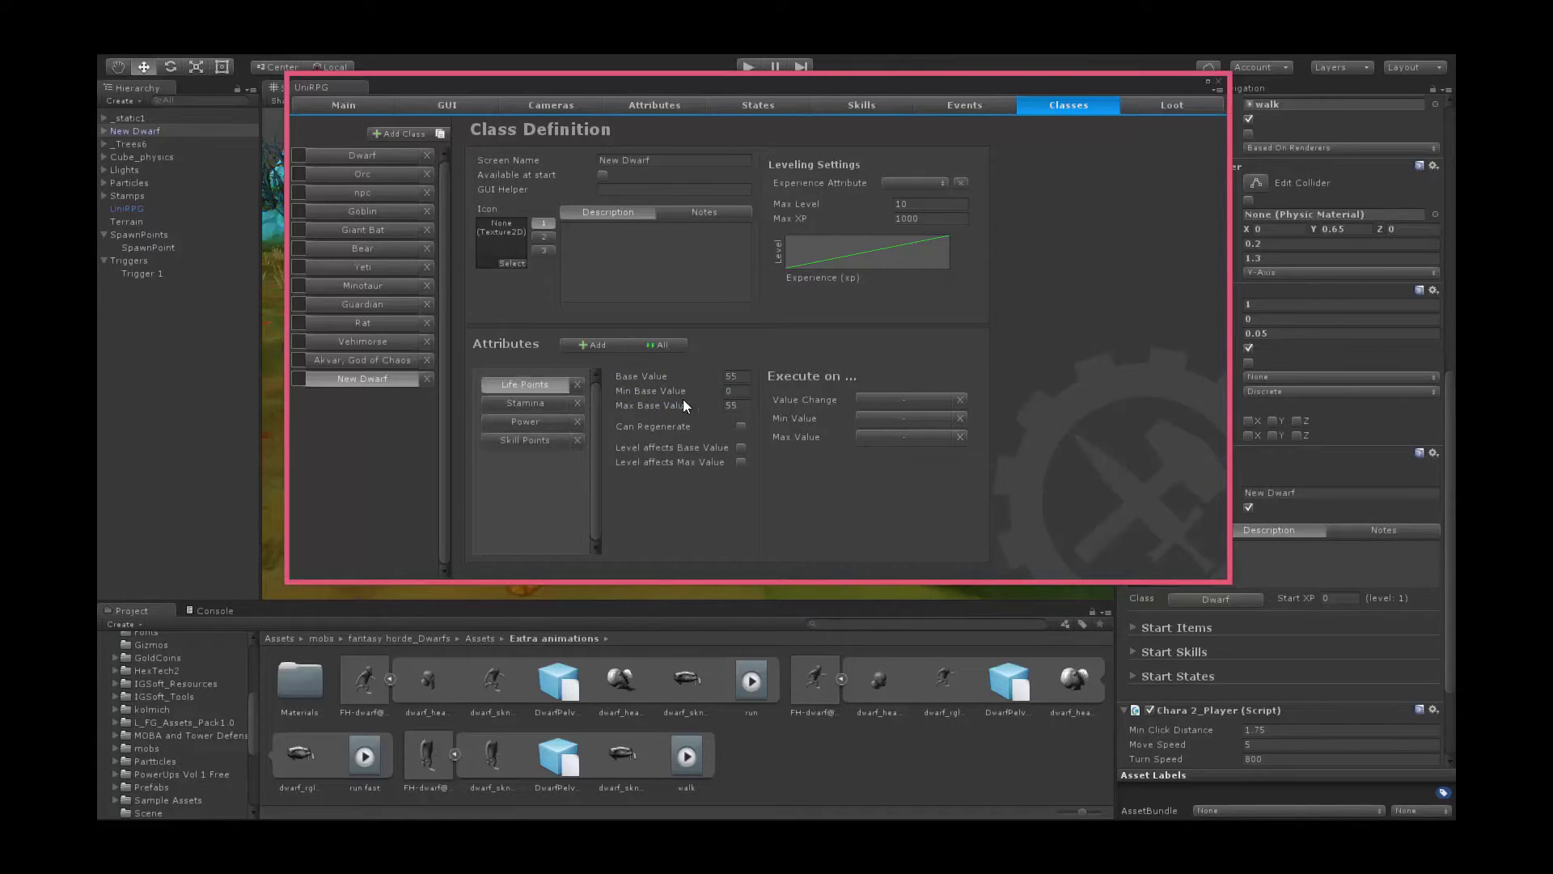
{"action": "left_click", "coordinate": [739, 426]}
{"action": "left_click", "coordinate": [733, 449]}
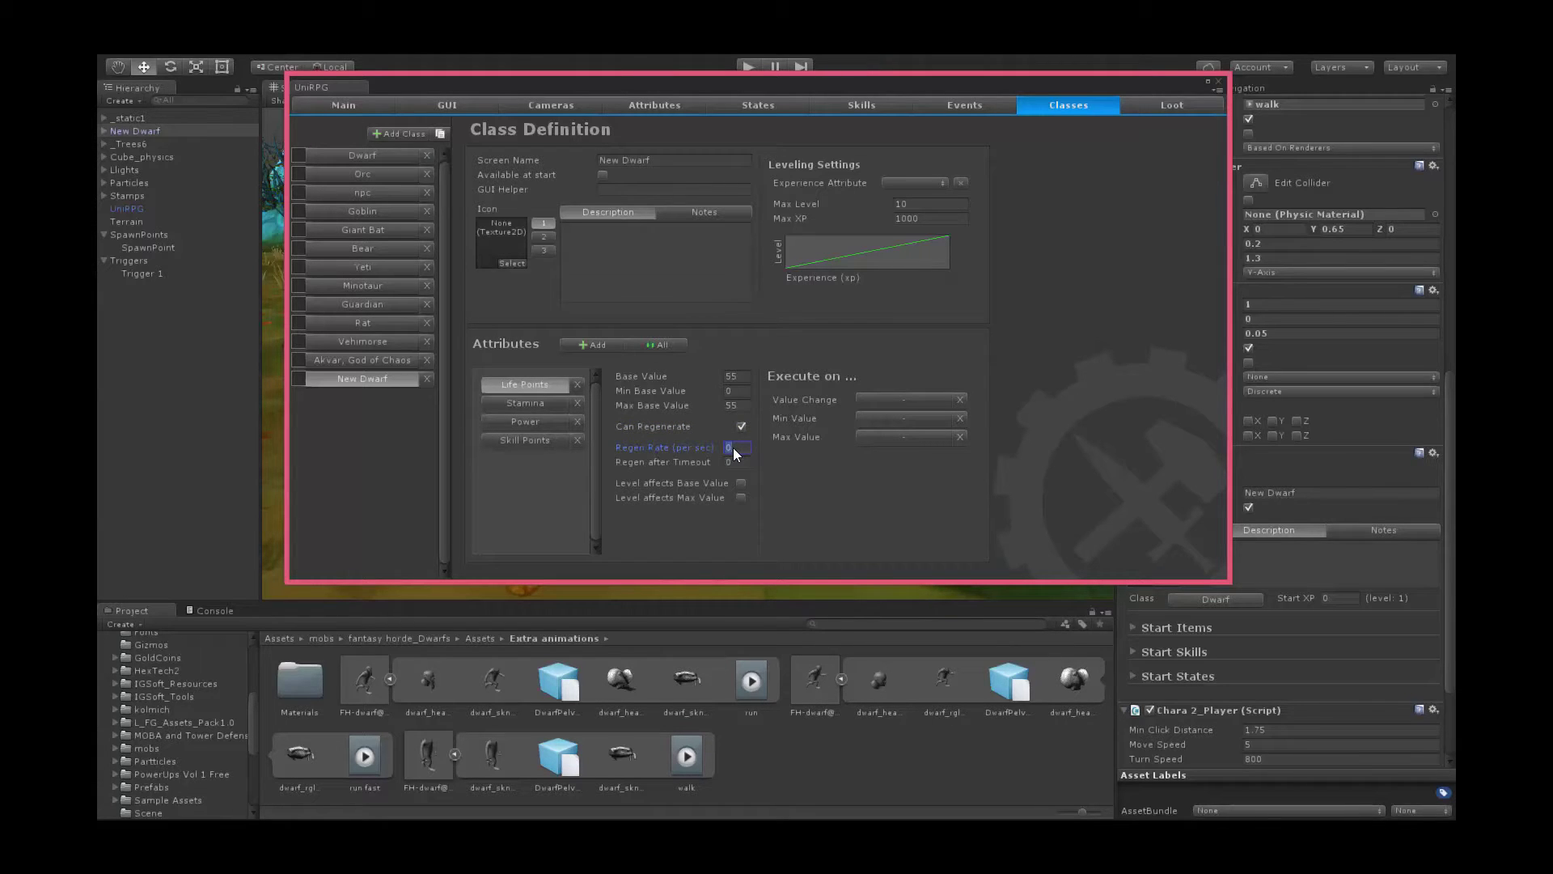
{"action": "type", "text": "2"}
{"action": "key", "text": "Tab"}
{"action": "type", "text": "6"}
- Let Stamina regenerate at a rate of 1 per second
{"action": "left_click", "coordinate": [537, 404]}
{"action": "left_click", "coordinate": [741, 427]}
{"action": "left_click", "coordinate": [733, 447]}
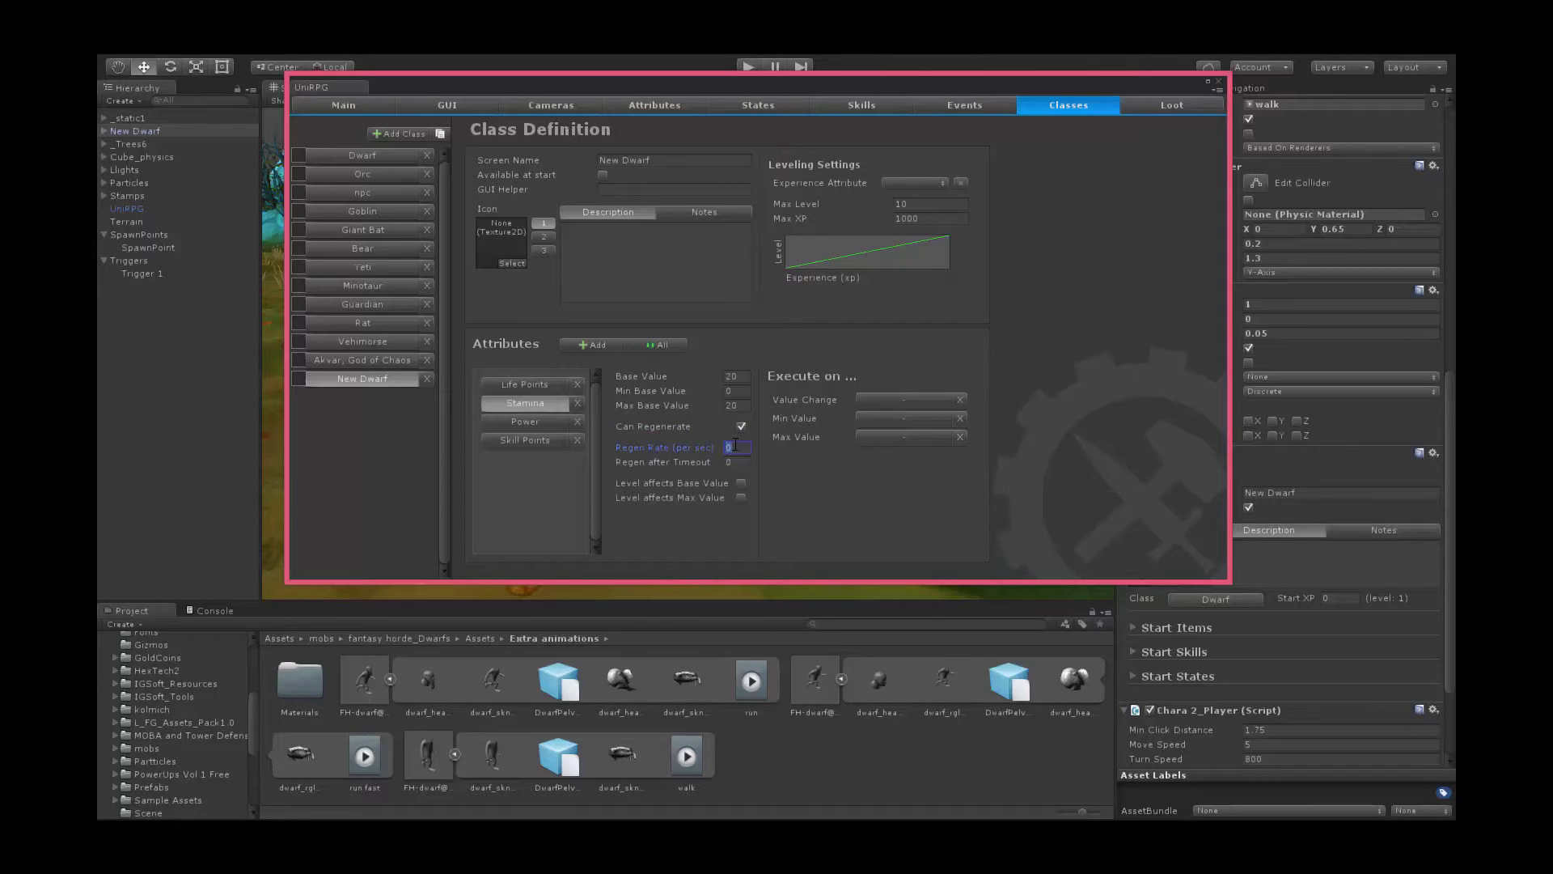
{"action": "type", "text": "1"}
{"action": "key", "text": "Tab"}
- Let Power regenerate at a rate of 3 per second, and bring up the Skill Points settings
{"action": "left_click", "coordinate": [545, 420]}
{"action": "left_click", "coordinate": [740, 428]}
{"action": "left_click", "coordinate": [734, 447]}
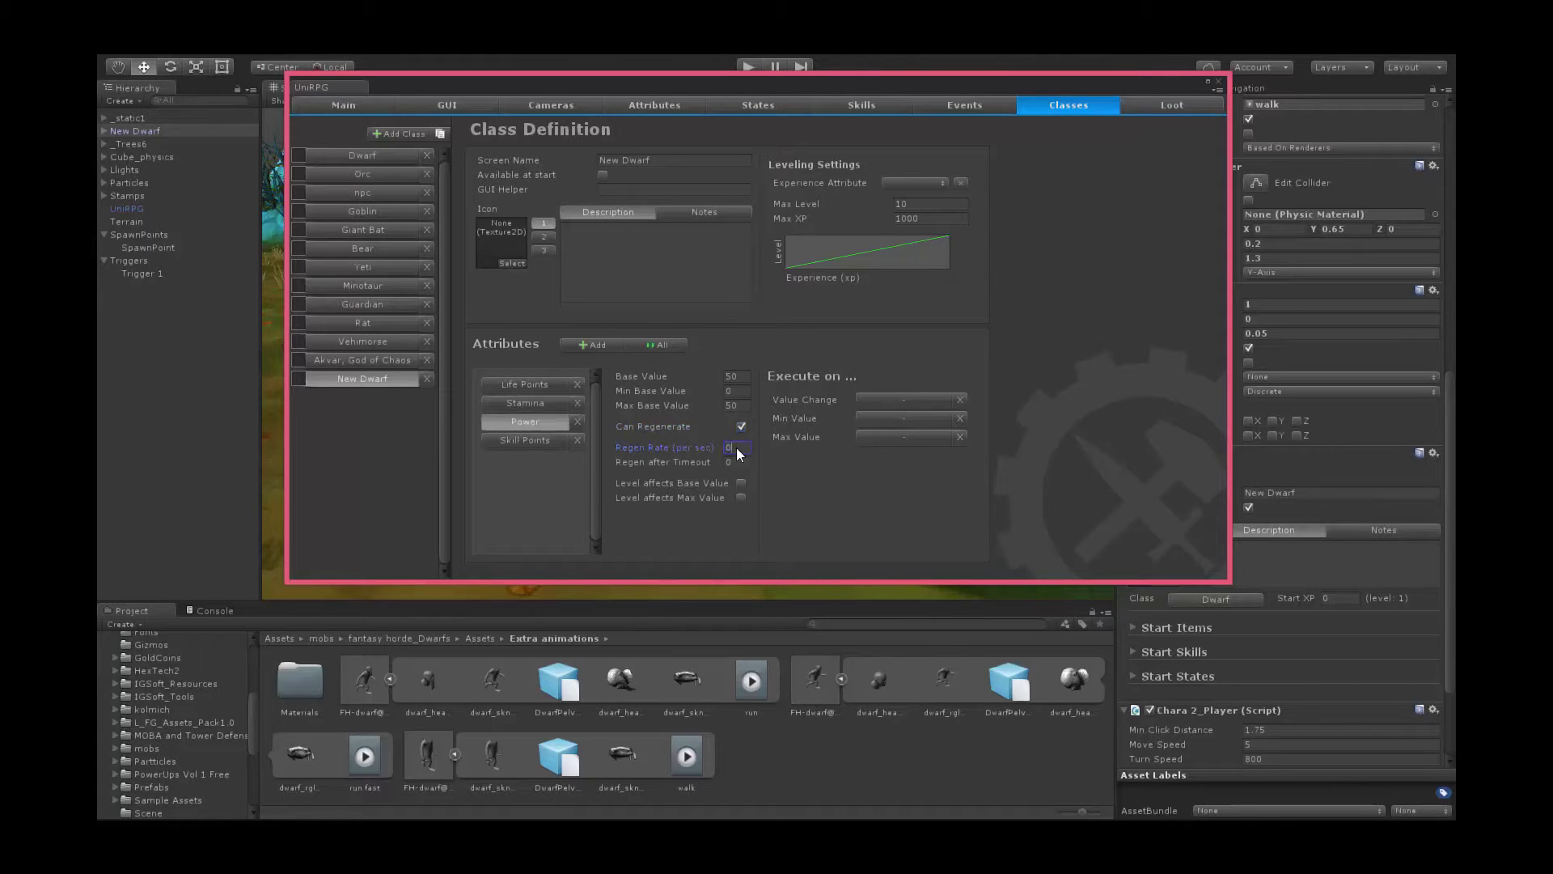
{"action": "type", "text": "3"}
{"action": "key", "text": "Tab"}
{"action": "left_click", "coordinate": [532, 442]}
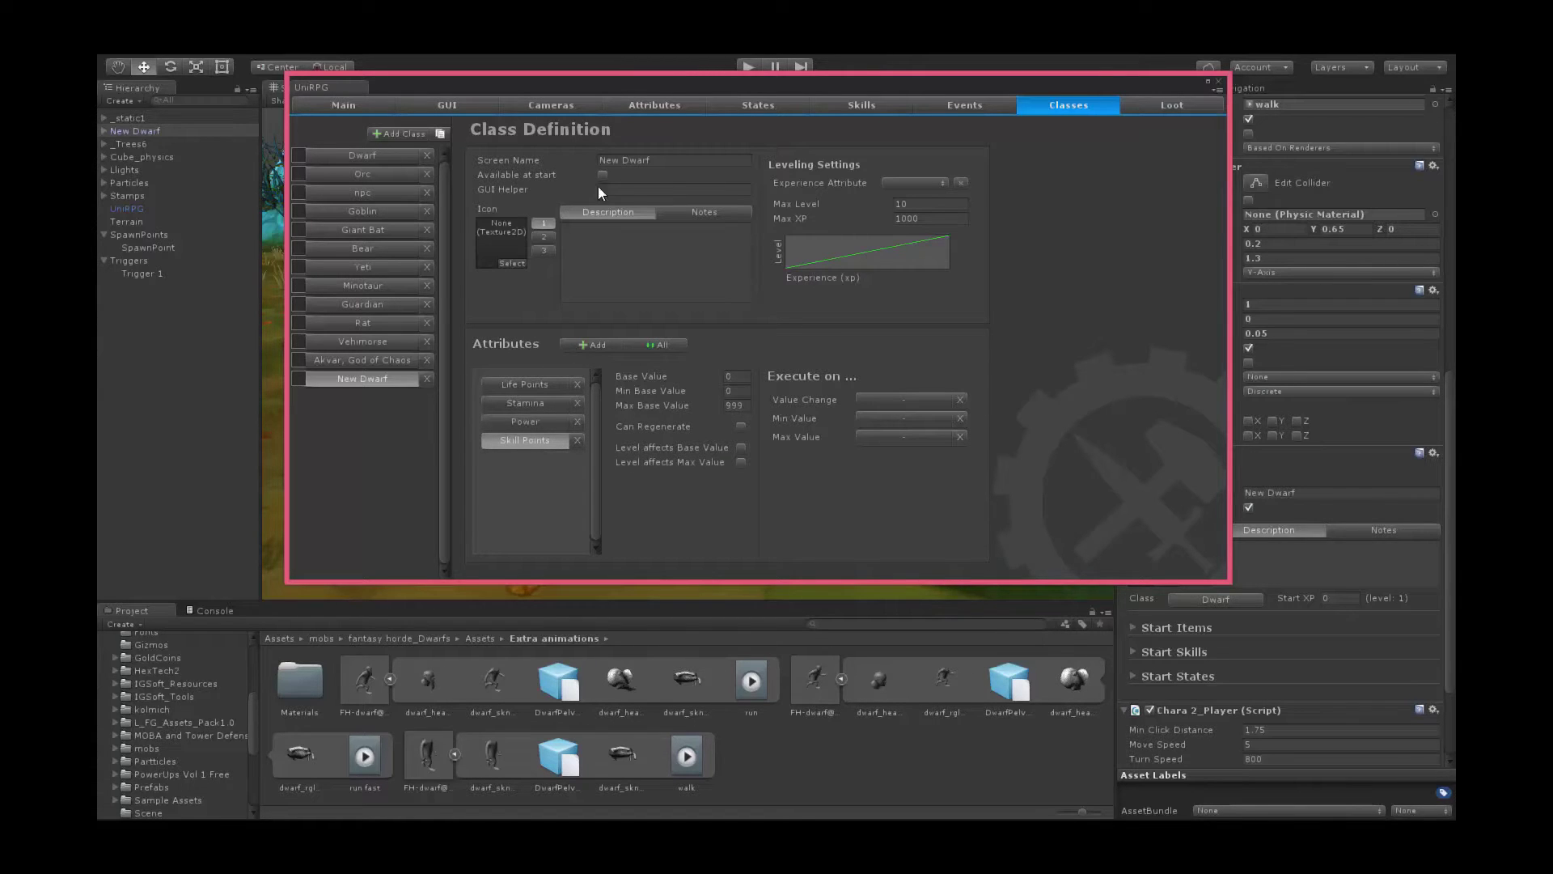
- Close the UniRPG settings and assign the New Dwarf class to the dwarf's Actor component
{"action": "left_click", "coordinate": [1217, 79]}
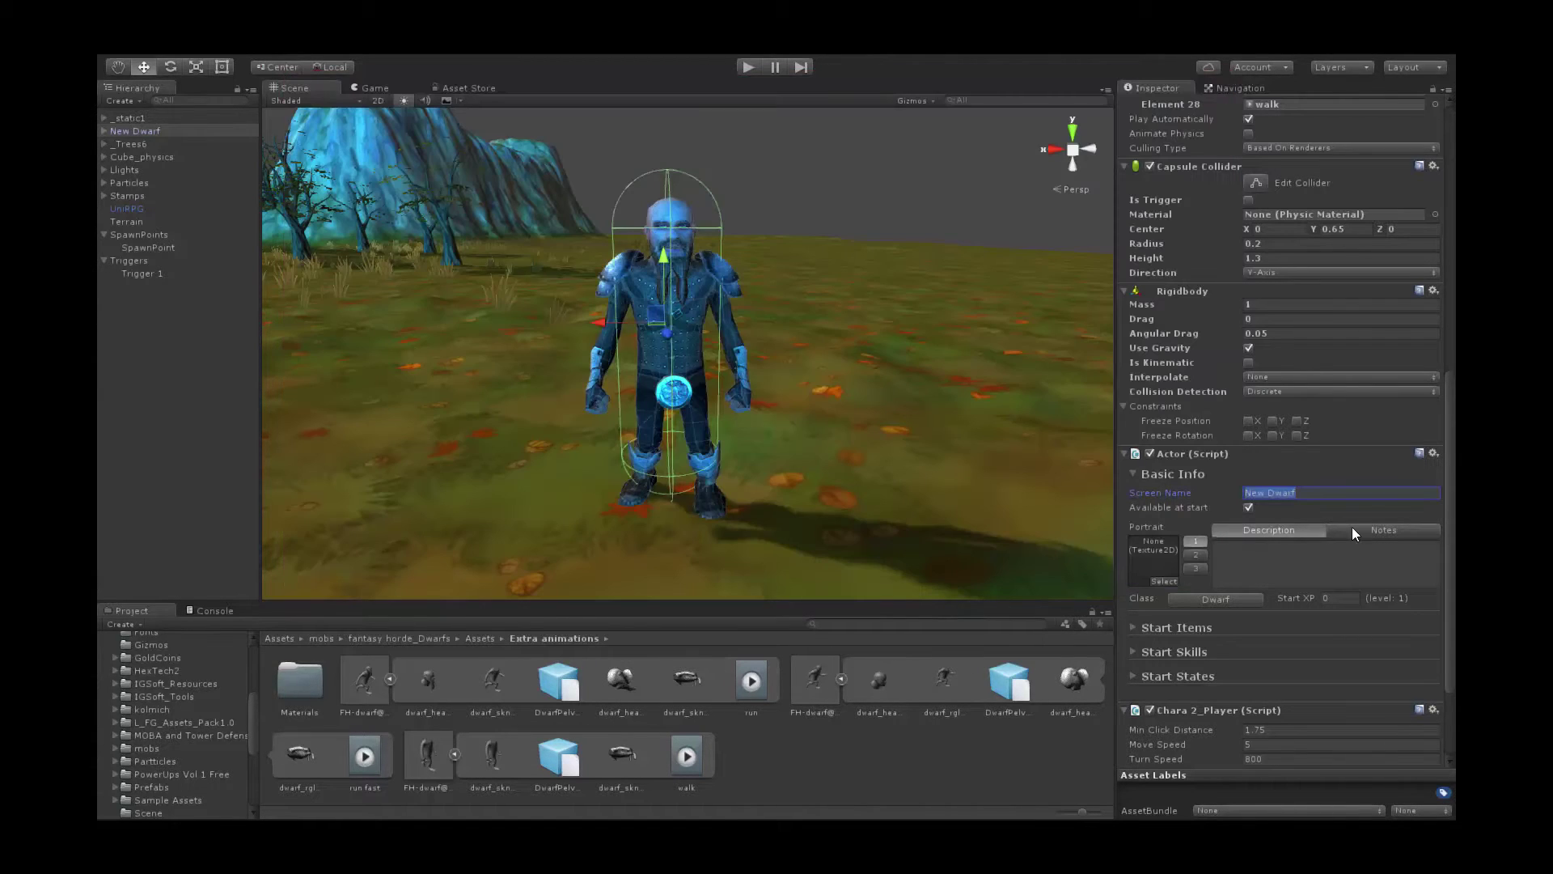
{"action": "left_click", "coordinate": [1223, 599]}
{"action": "scroll", "coordinate": [158, 139], "scroll_direction": "down", "scroll_amount": 1}
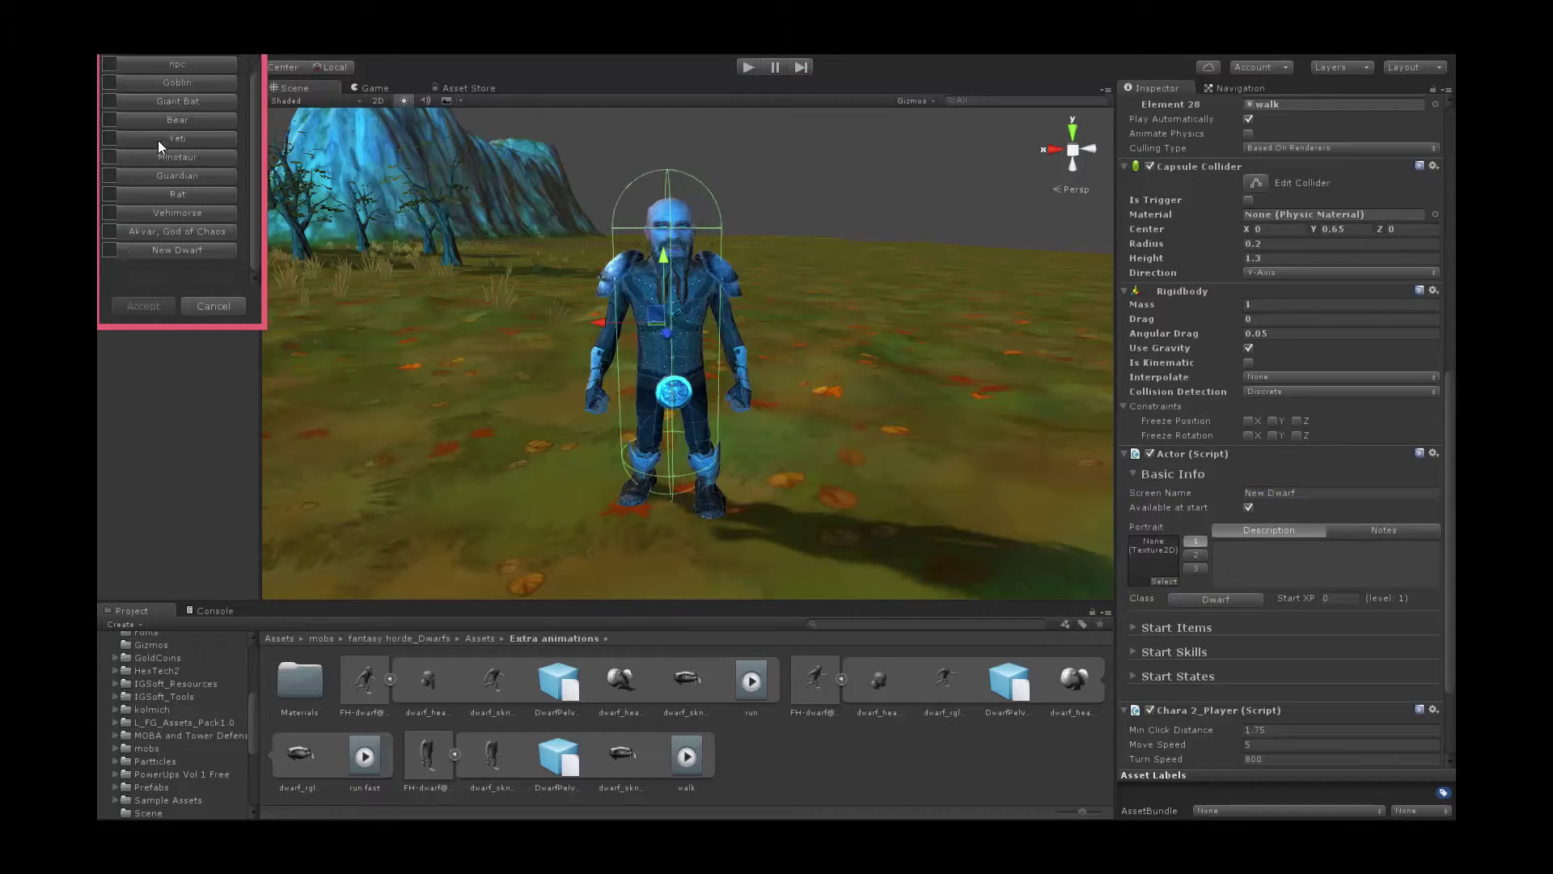
{"action": "left_click", "coordinate": [175, 251]}
{"action": "left_click", "coordinate": [142, 306]}
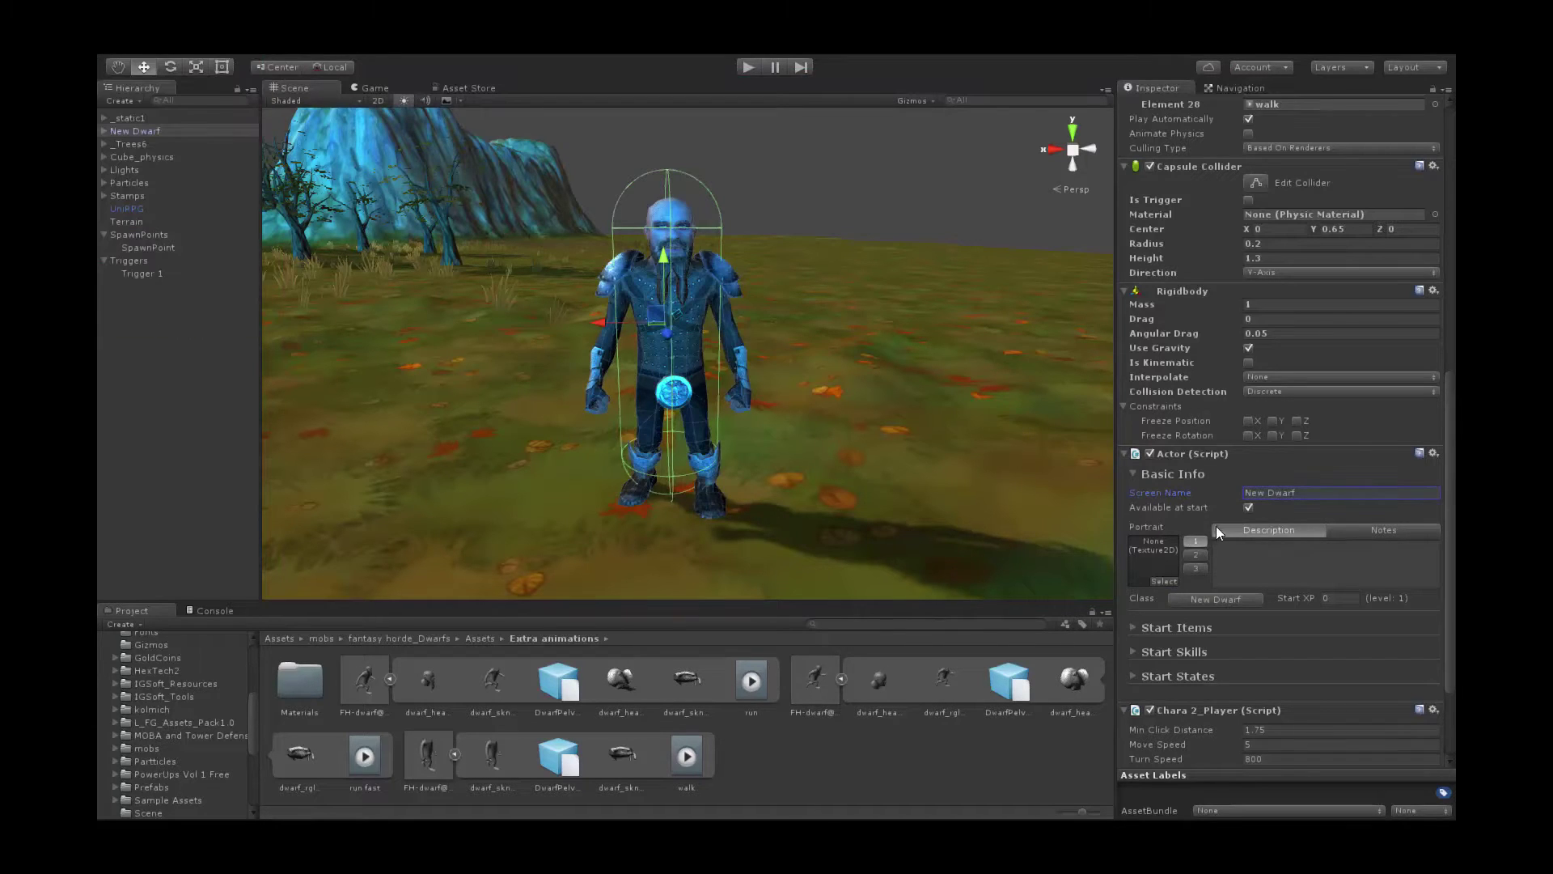
- Add the UniRPG Character 2 AnimControl component to the dwarf
{"action": "scroll", "coordinate": [1196, 517], "scroll_direction": "down", "scroll_amount": 3}
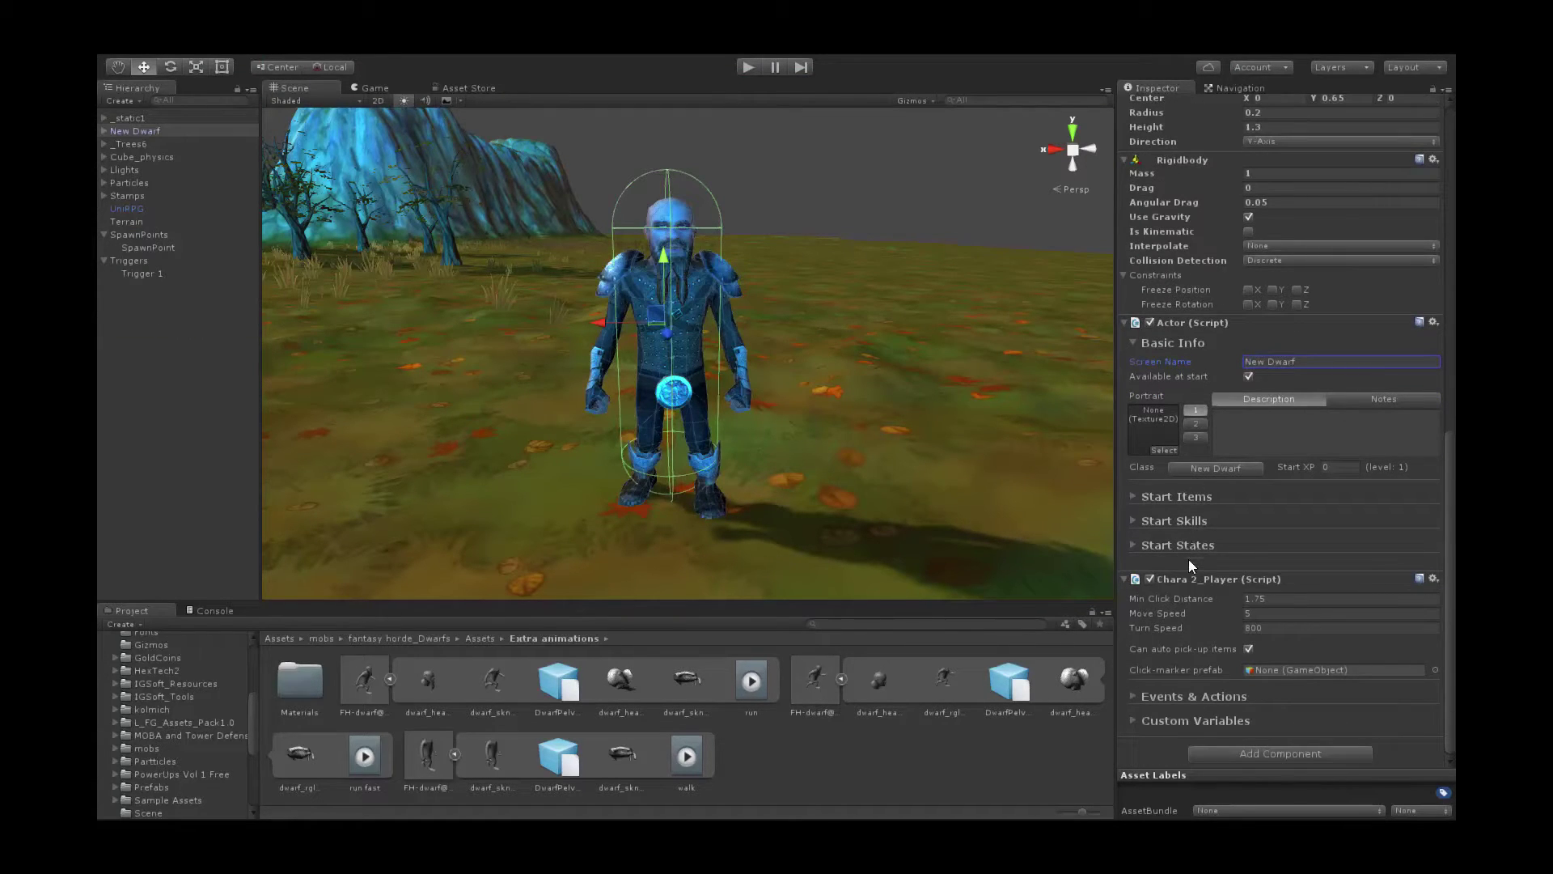
{"action": "left_click", "coordinate": [1264, 754]}
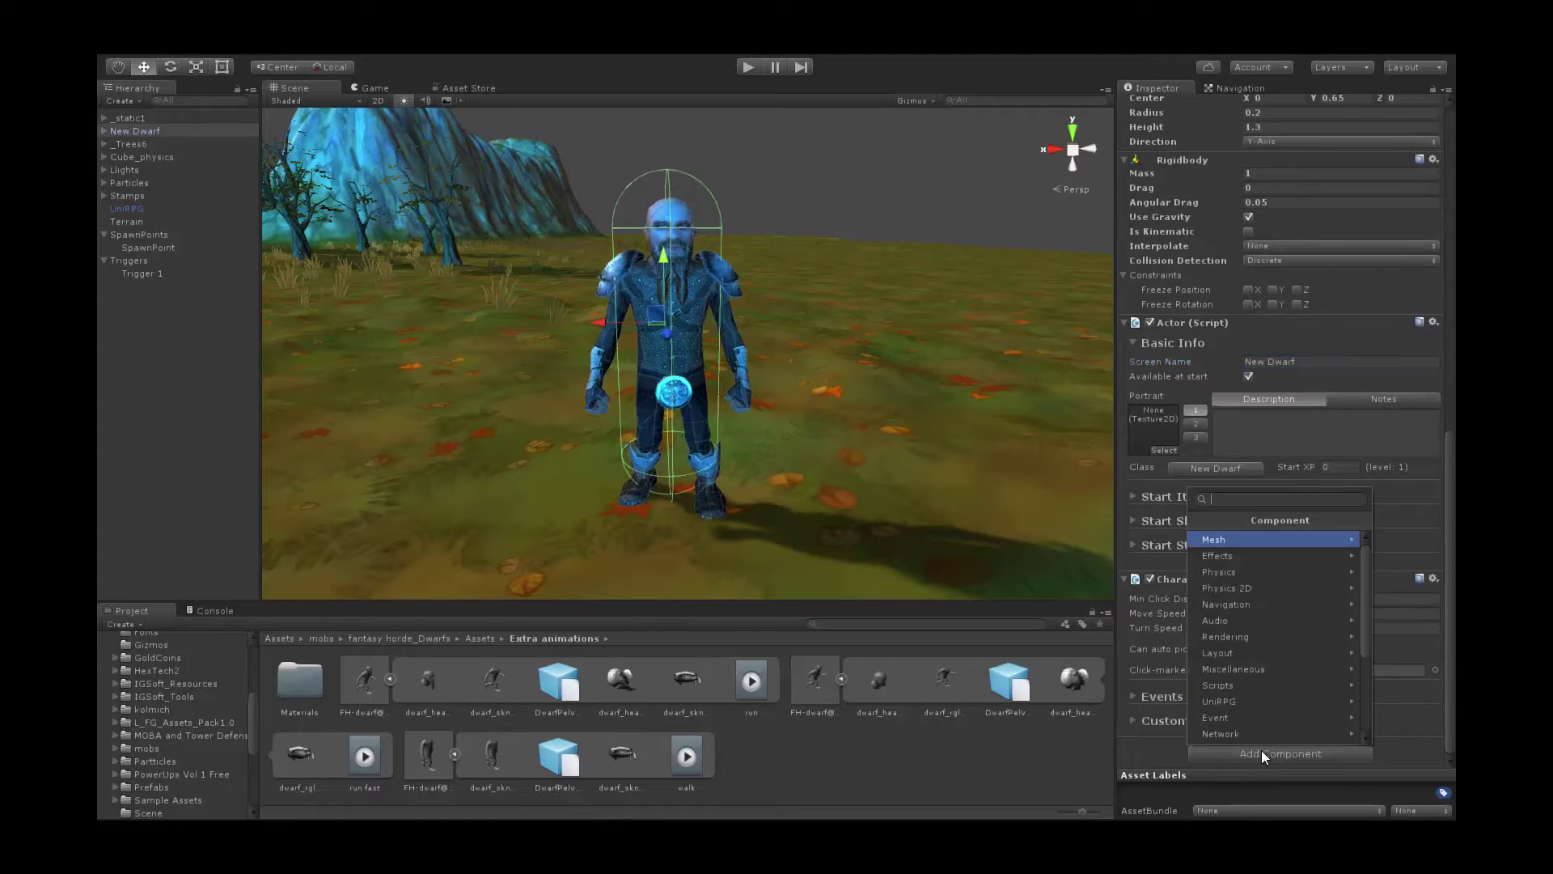
{"action": "left_click", "coordinate": [1270, 701]}
{"action": "left_click", "coordinate": [1288, 542]}
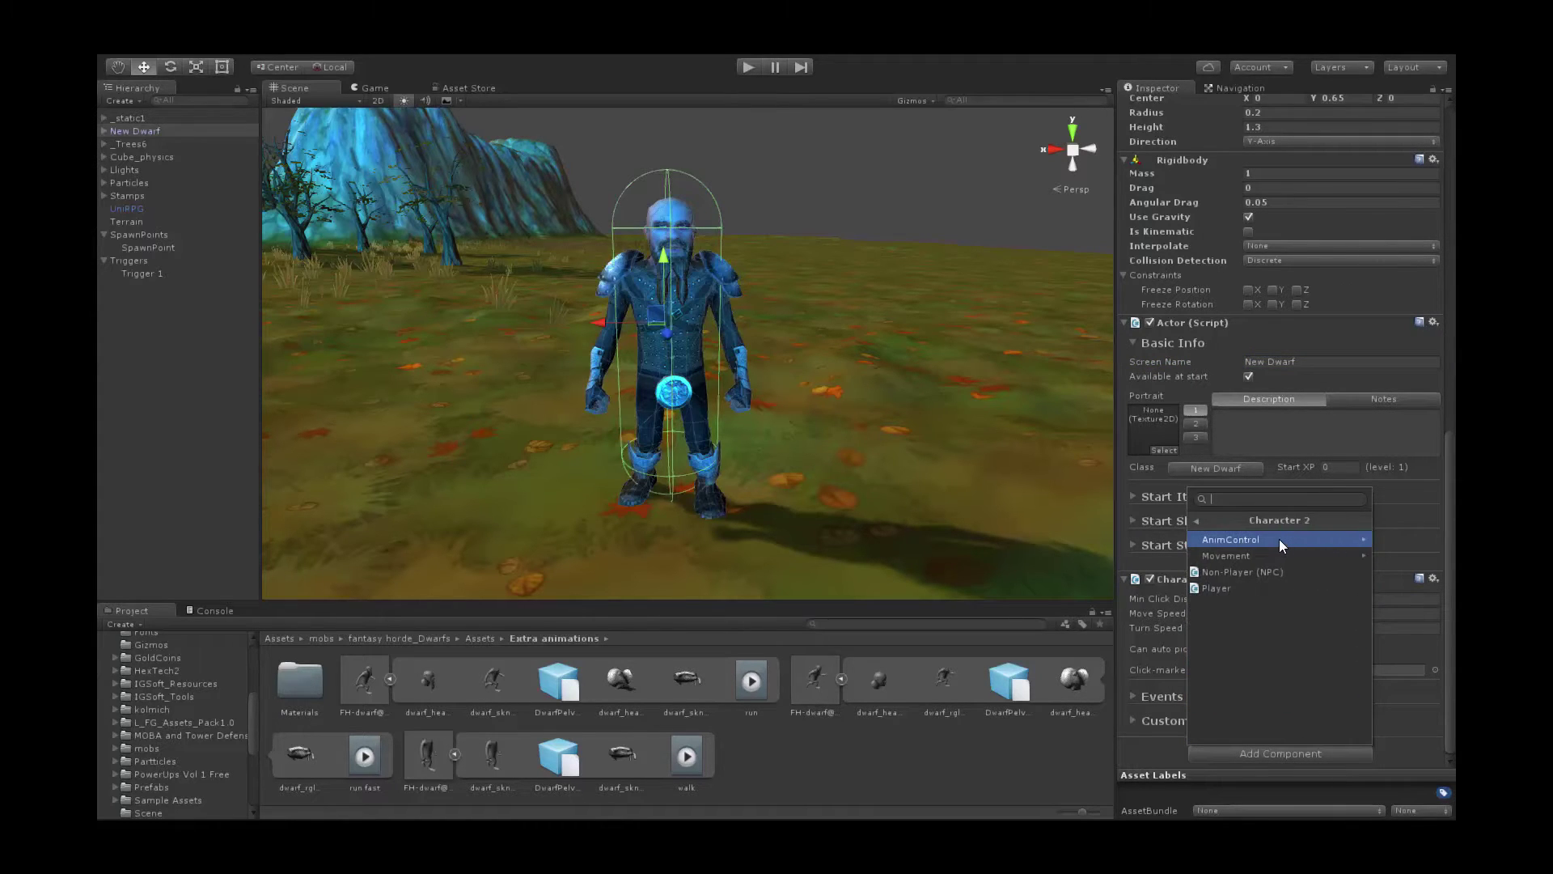
{"action": "left_click", "coordinate": [1279, 539]}
{"action": "left_click", "coordinate": [1279, 537]}
{"action": "scroll", "coordinate": [1193, 575], "scroll_direction": "down", "scroll_amount": 3}
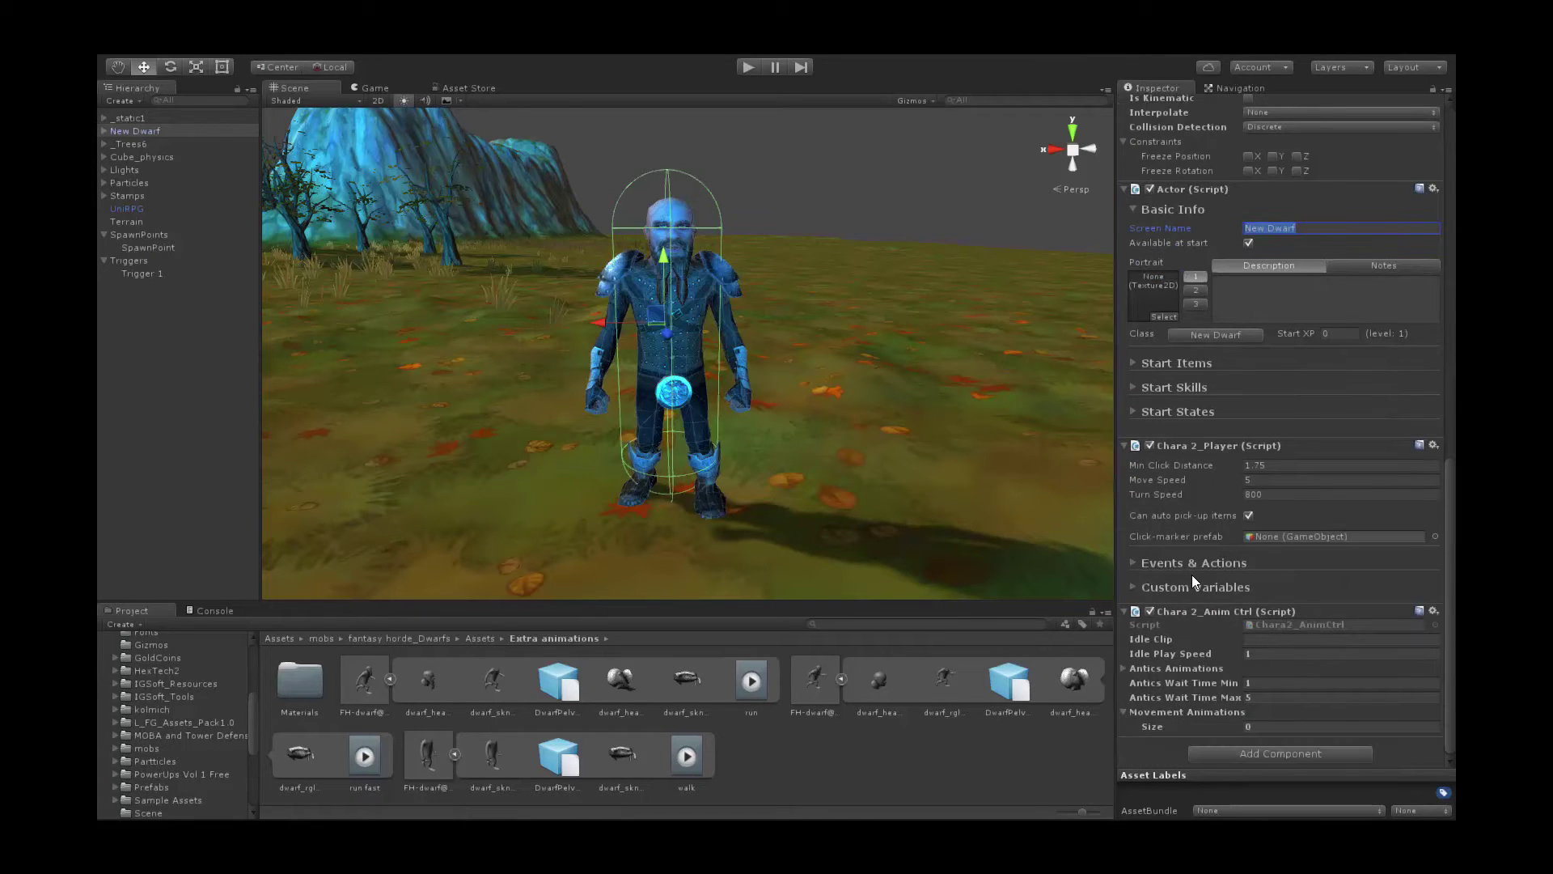
- In the animation control component, set the idle clip to "idle break" and the number of movement animations to 2
{"action": "scroll", "coordinate": [1196, 574], "scroll_direction": "up", "scroll_amount": 15}
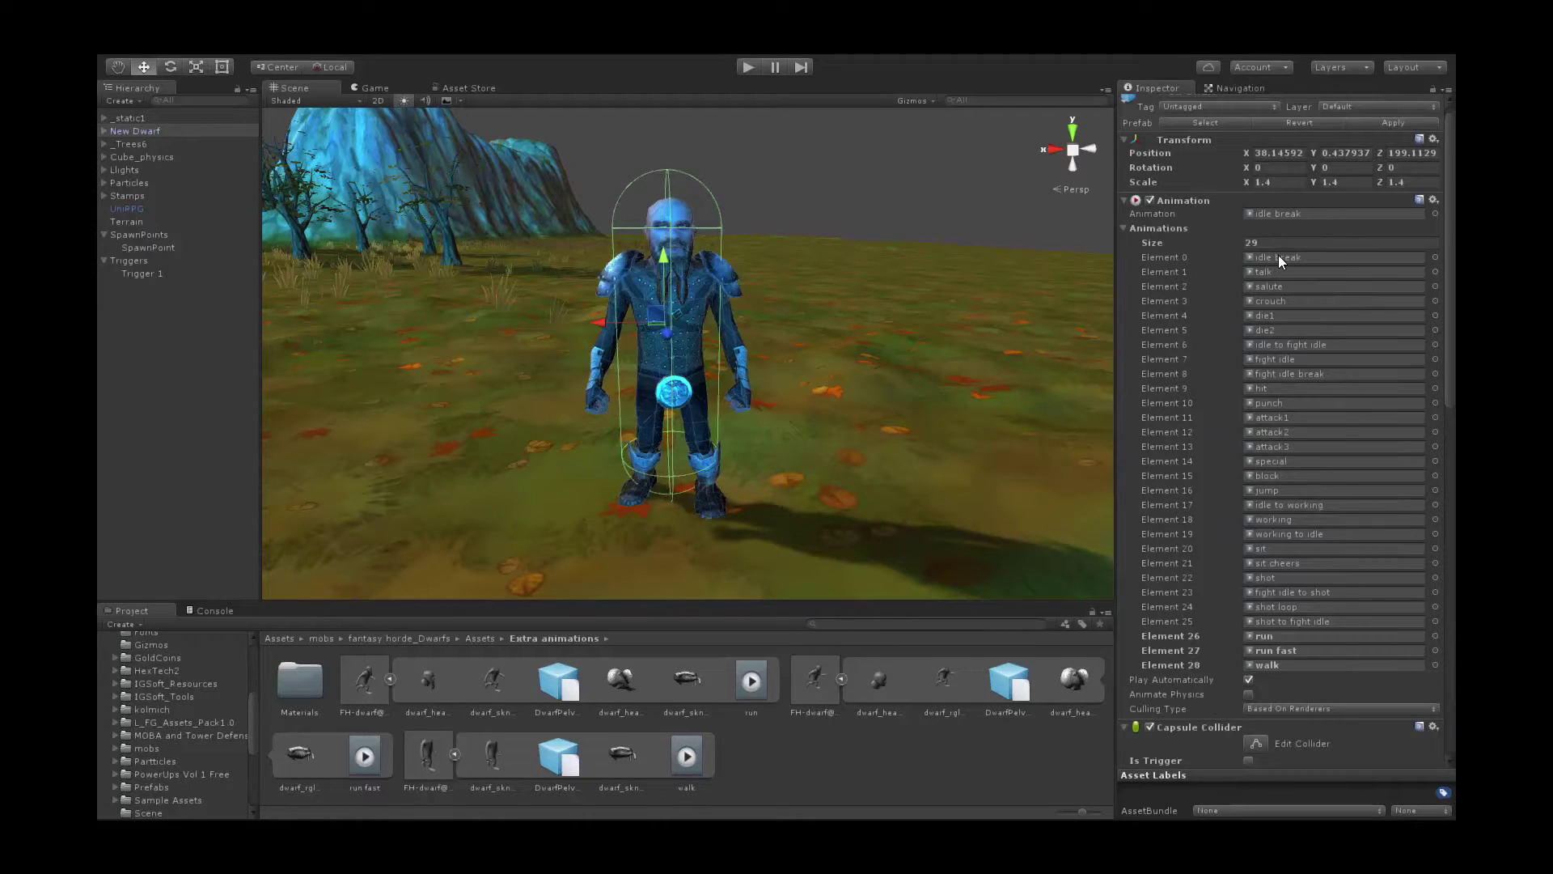
{"action": "scroll", "coordinate": [1172, 449], "scroll_direction": "down", "scroll_amount": 15}
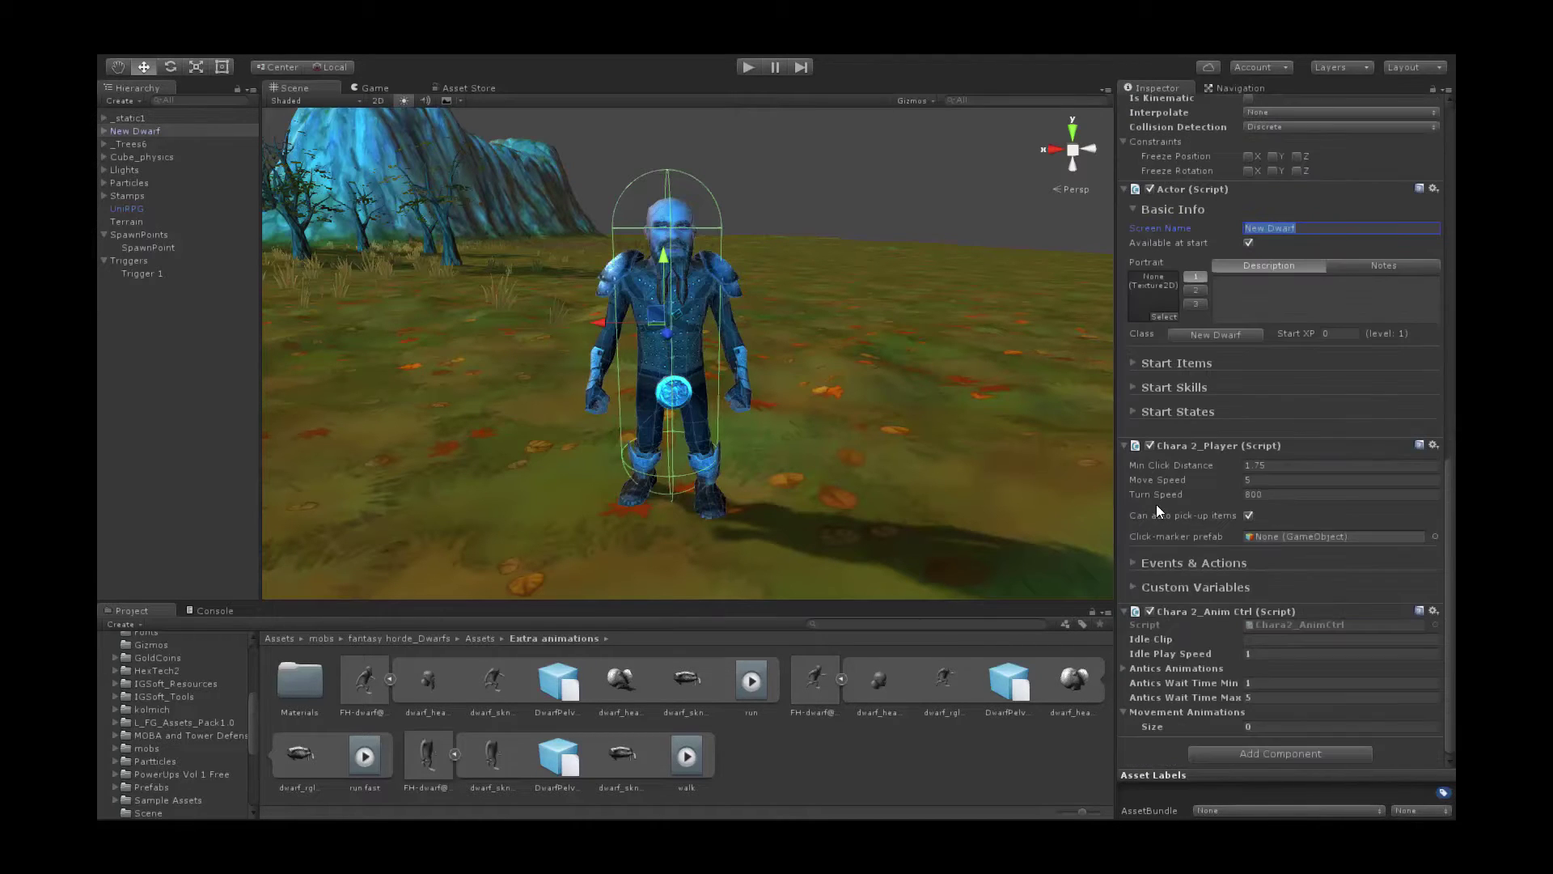
{"action": "left_click", "coordinate": [1255, 639]}
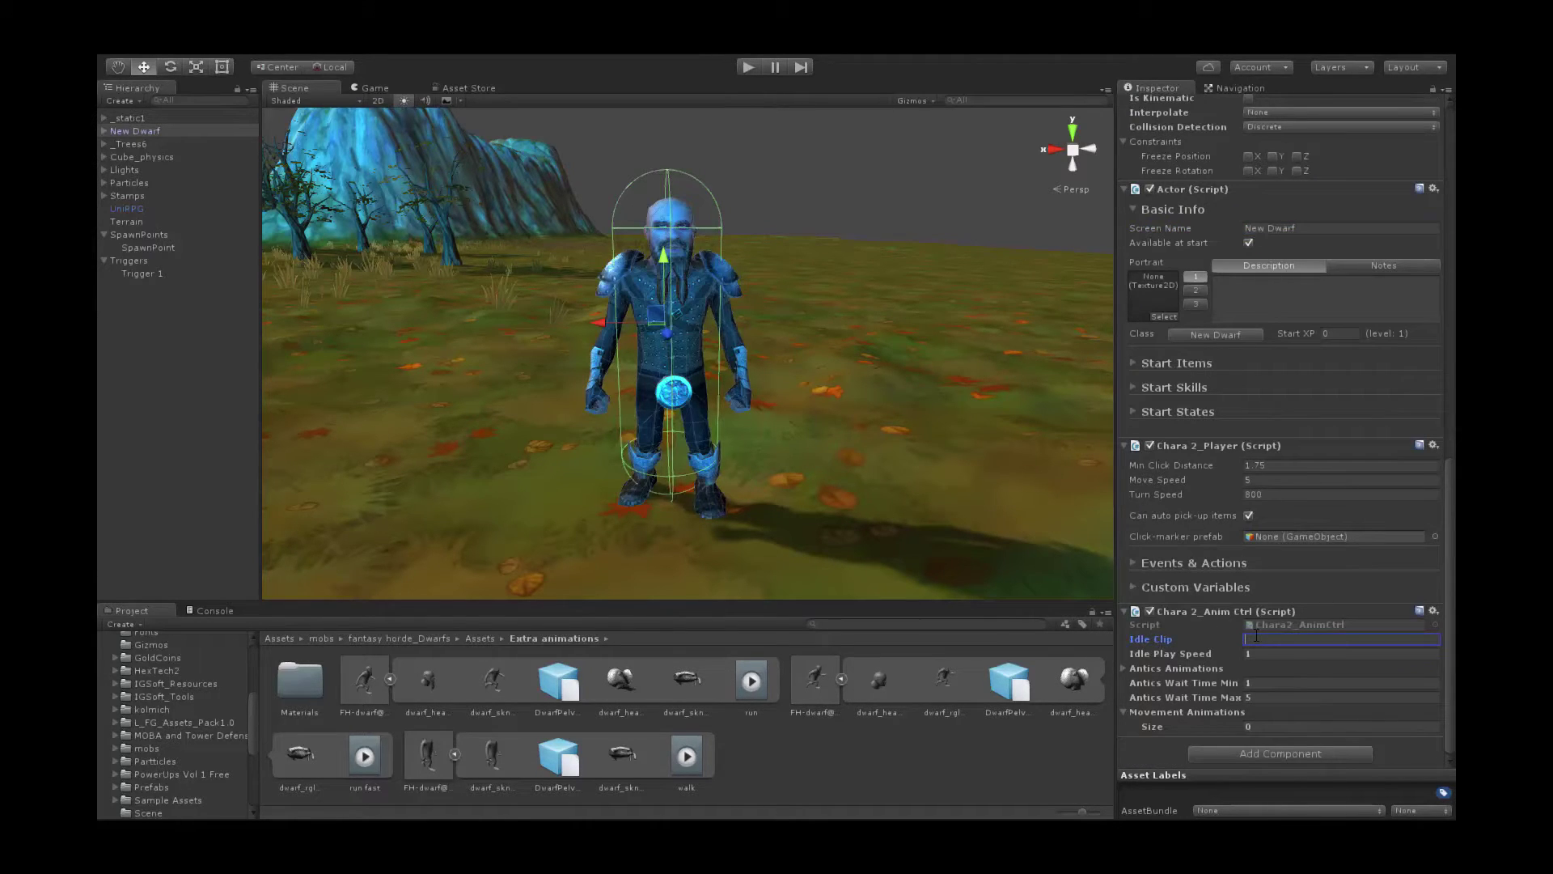
{"action": "type", "text": "idle break"}
{"action": "left_click", "coordinate": [1263, 727]}
{"action": "type", "text": "2"}
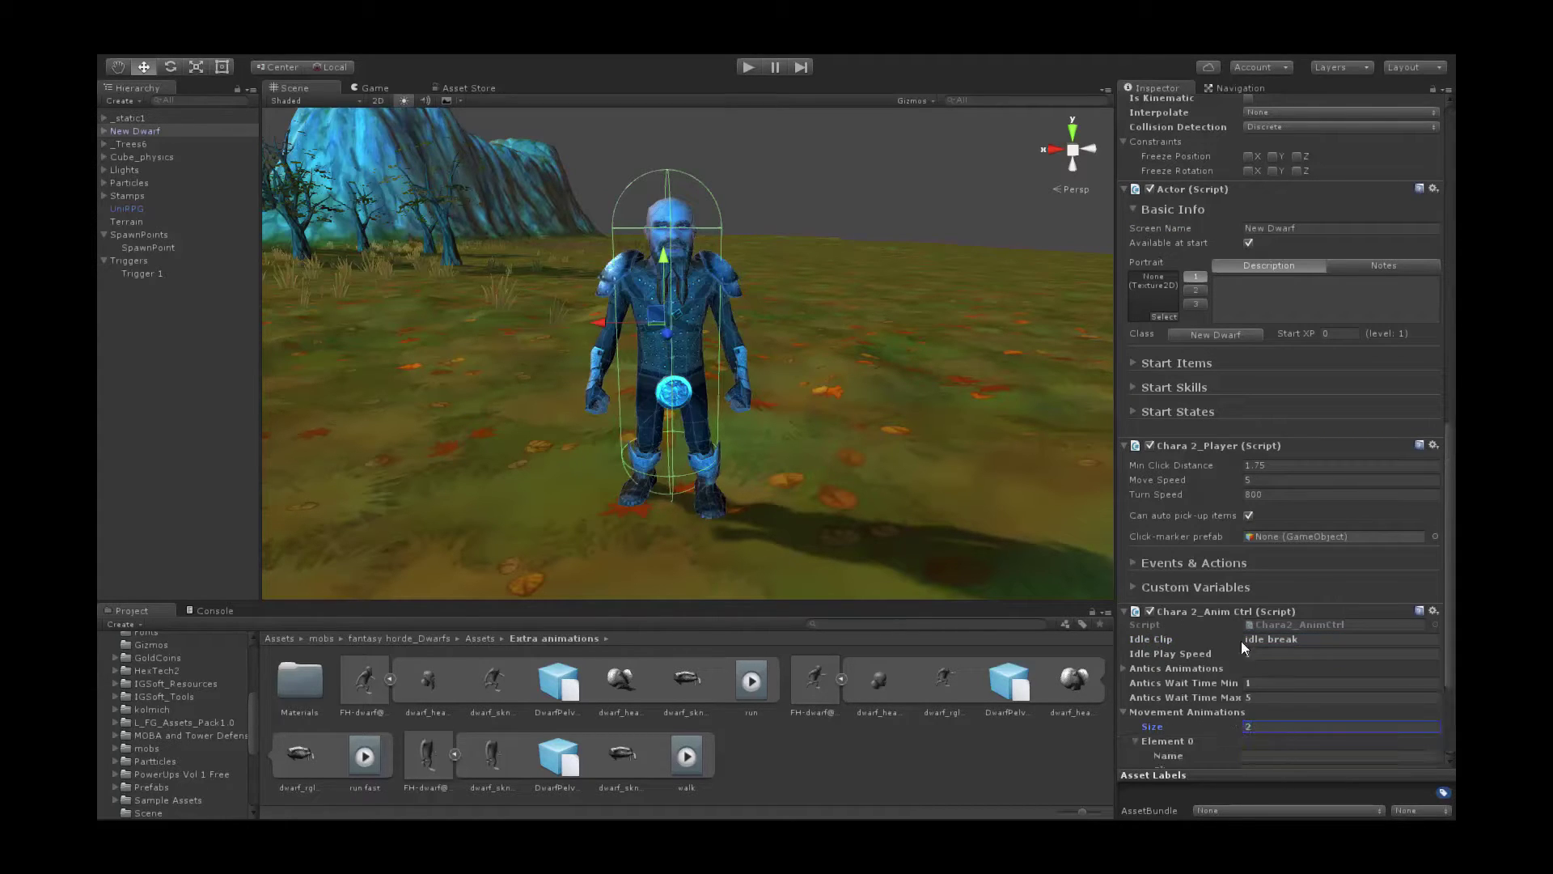
- Set up movement animation Element 0 with clip "walk", max speed detection 3, play speed 1 and Detect Is Active enabled
{"action": "scroll", "coordinate": [1241, 566], "scroll_direction": "up", "scroll_amount": 10}
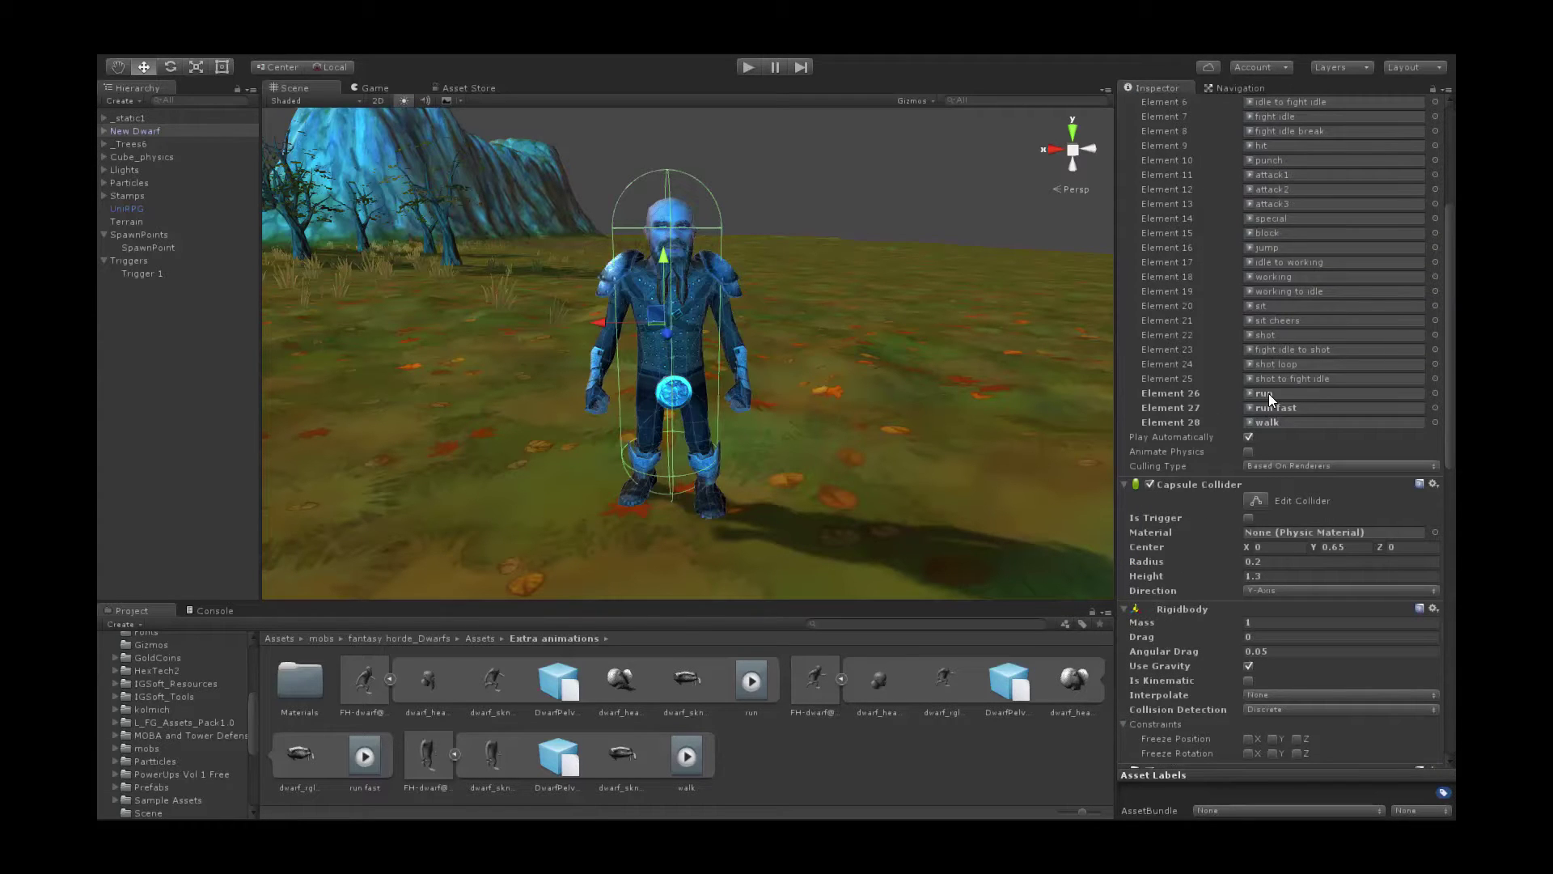
{"action": "scroll", "coordinate": [1203, 439], "scroll_direction": "down", "scroll_amount": 10}
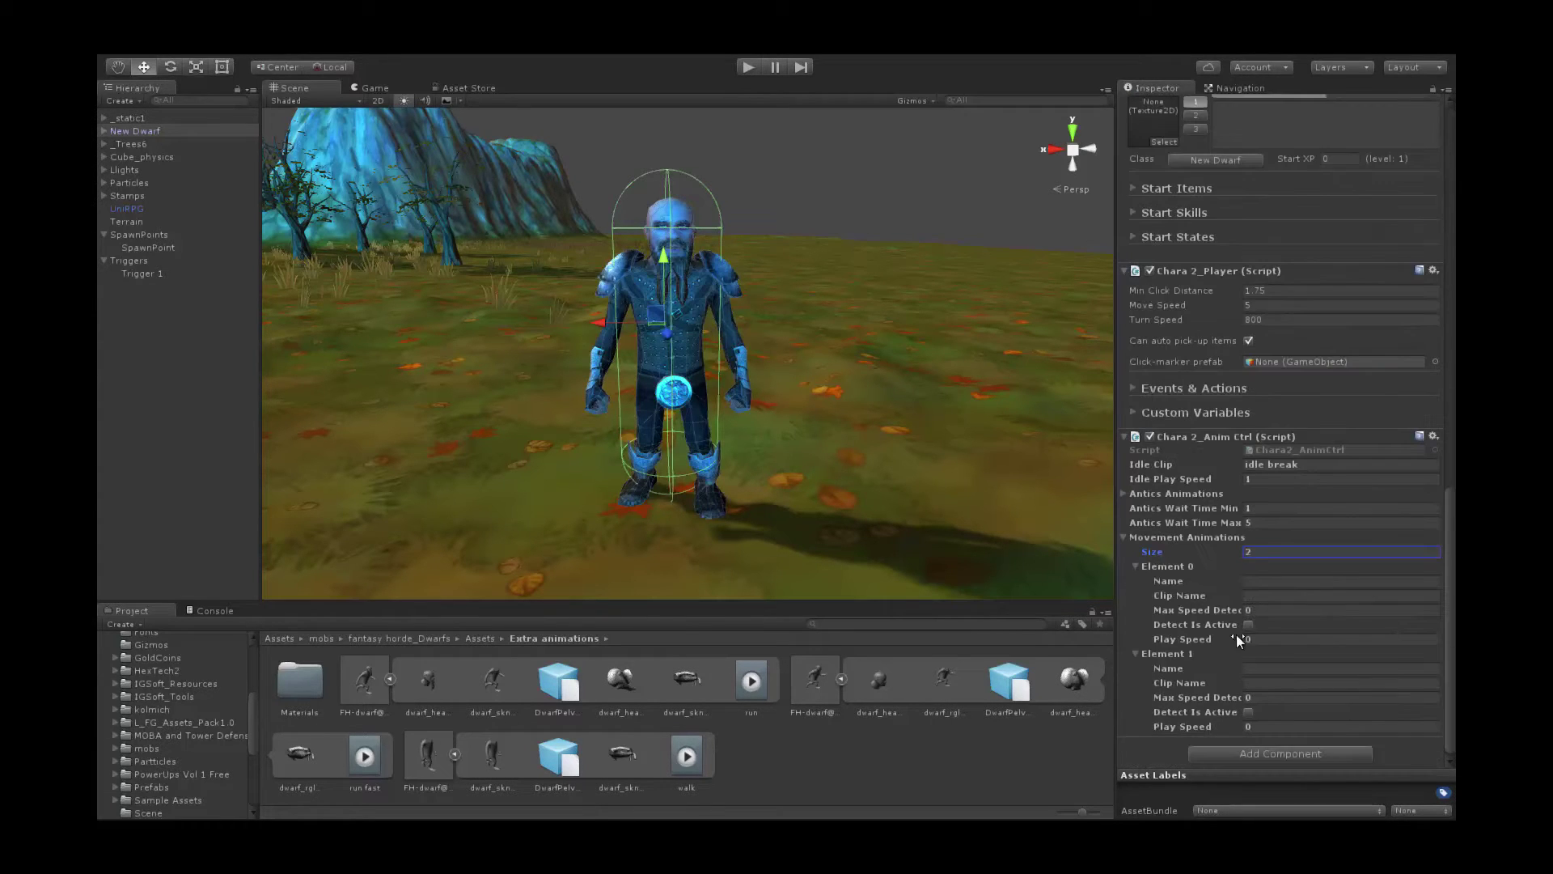
{"action": "left_click", "coordinate": [1270, 596]}
{"action": "type", "text": "wa"}
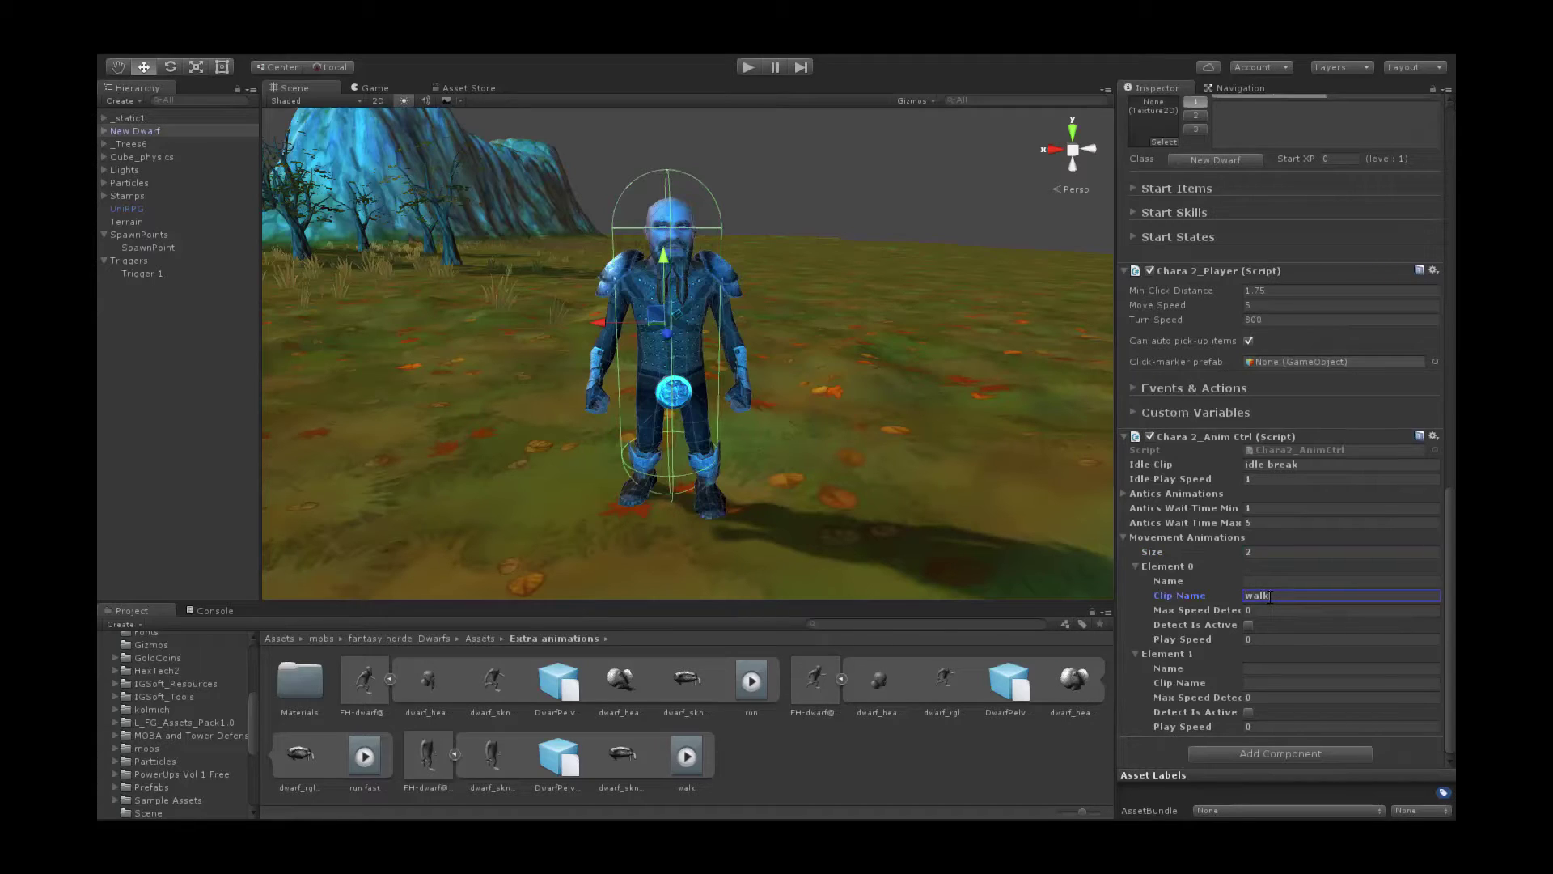
{"action": "type", "text": "lk"}
{"action": "key", "text": "Tab"}
{"action": "type", "text": "3"}
{"action": "key", "text": "Tab"}
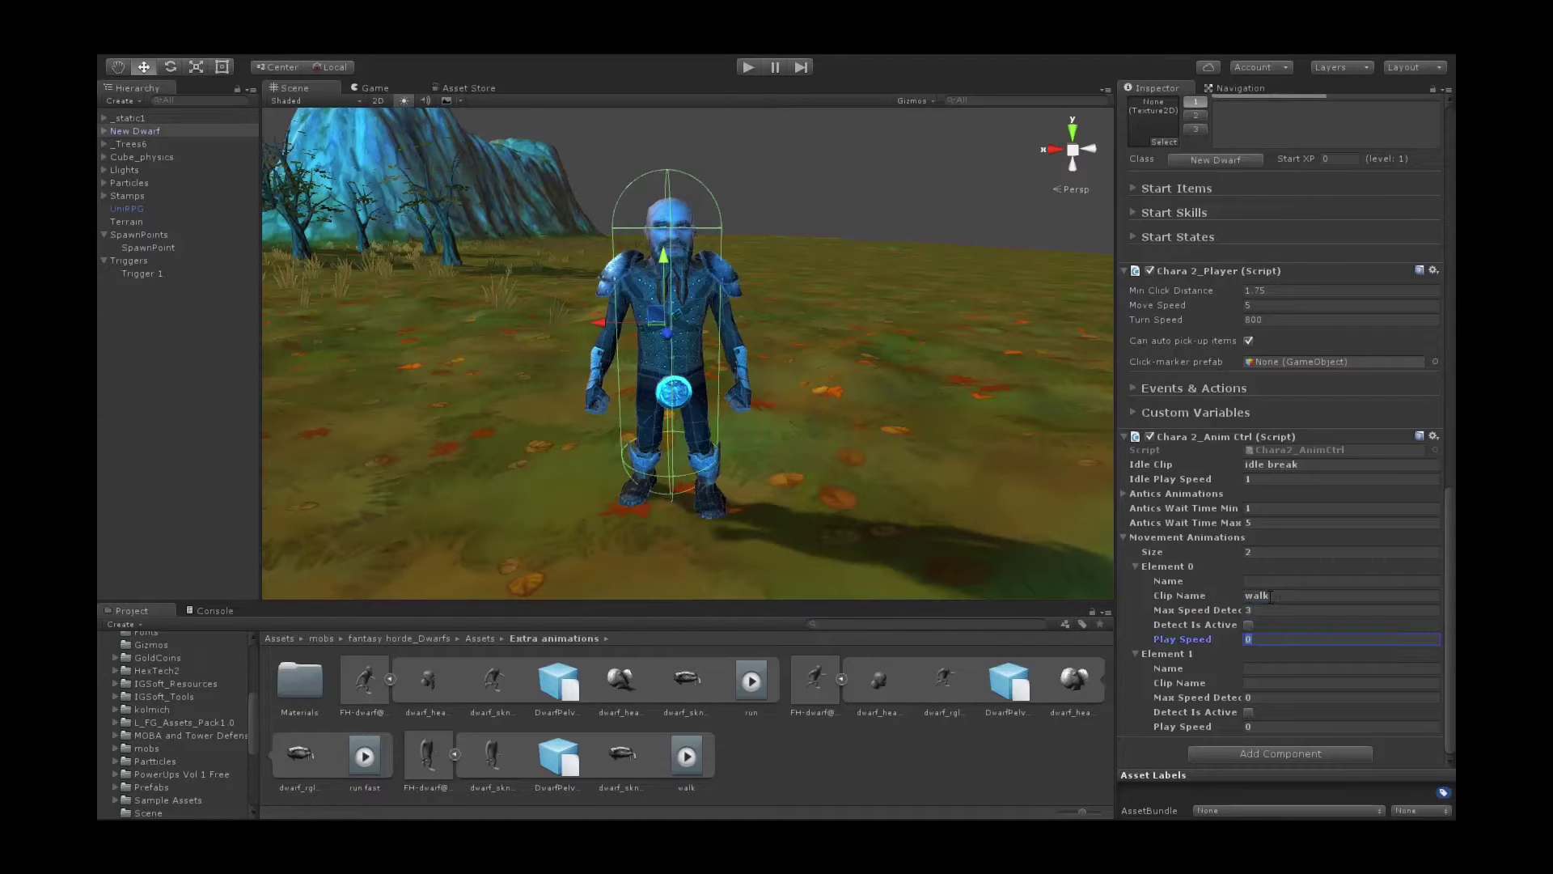
{"action": "type", "text": "1"}
{"action": "left_click", "coordinate": [1249, 625]}
- Set up movement animation Element 1 with clip "run", max speed detection 999, play speed 1 and Detect Is Active enabled
{"action": "left_click", "coordinate": [1264, 682]}
{"action": "type", "text": "run"}
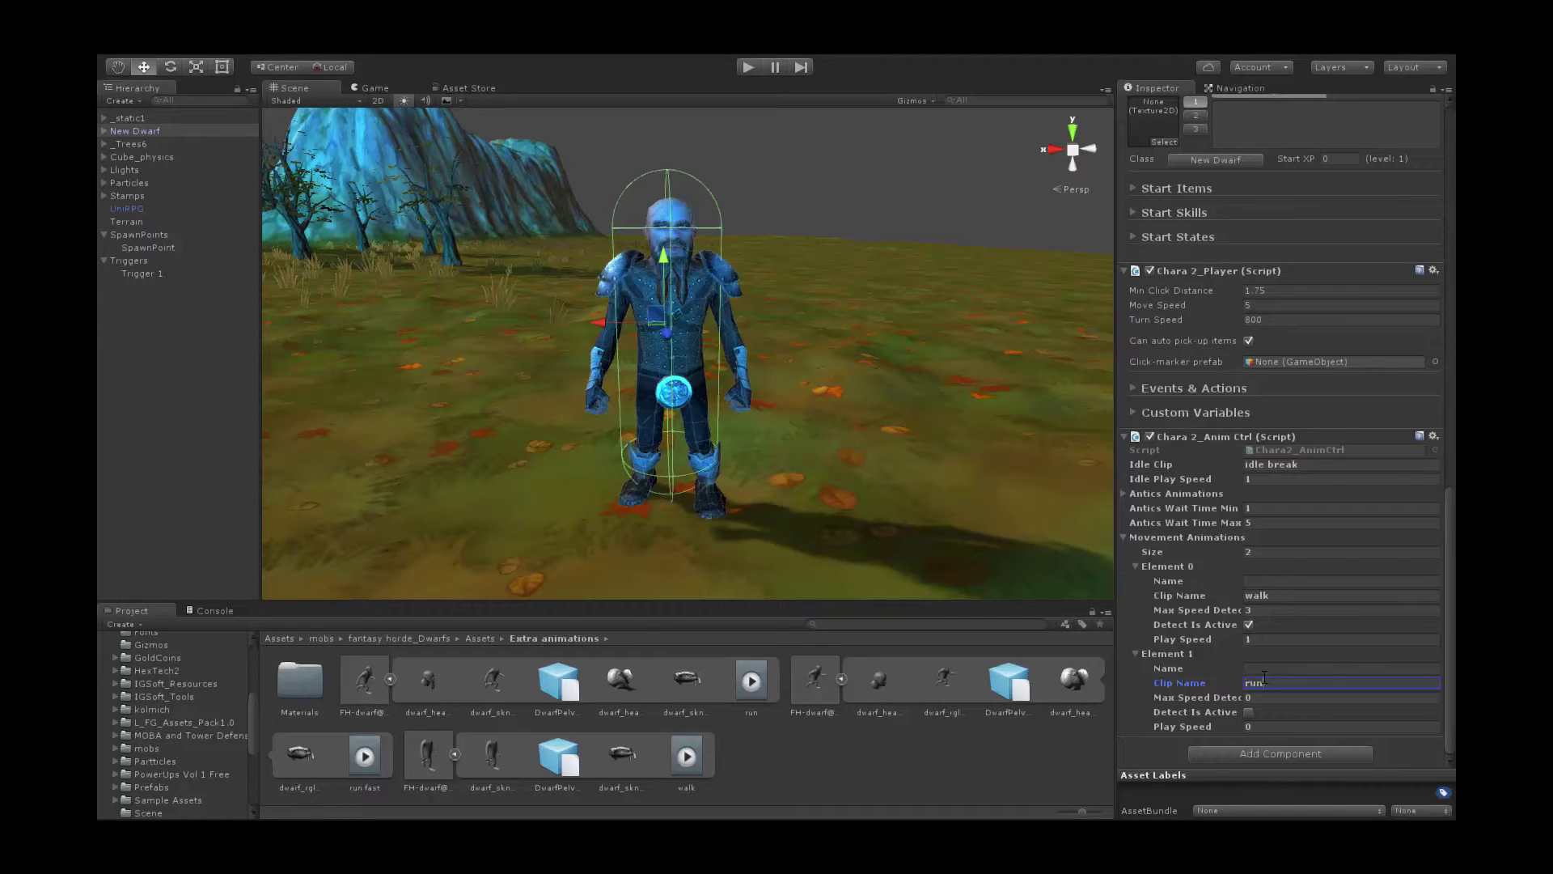
{"action": "key", "text": "Tab"}
{"action": "type", "text": "999"}
{"action": "key", "text": "Tab"}
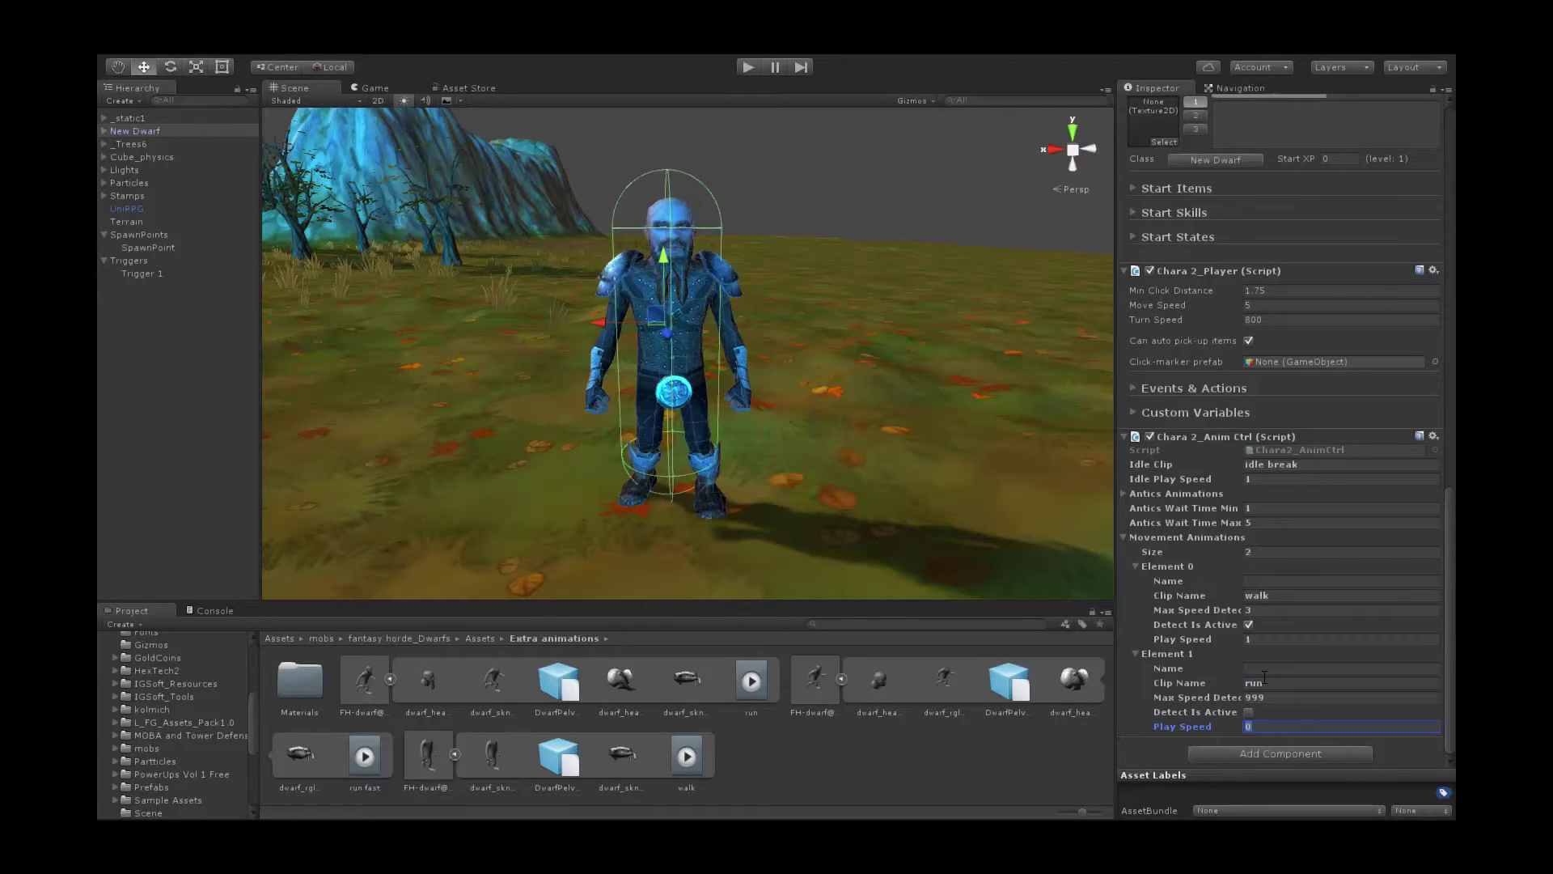
{"action": "left_click", "coordinate": [1249, 711]}
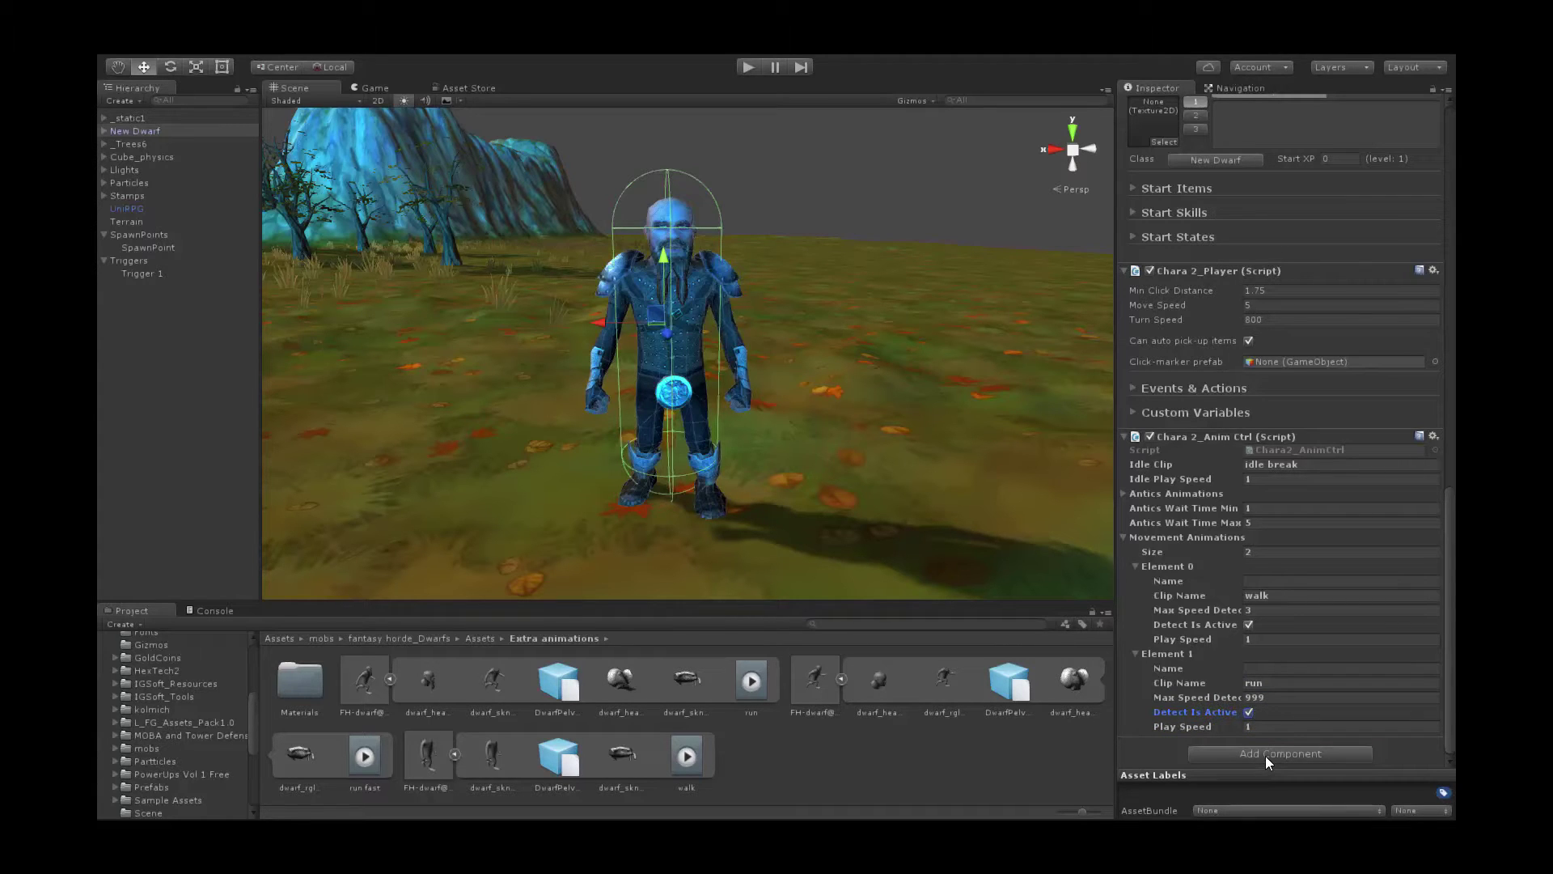
- Add the UniRPG Character 2 Pro movement component to the dwarf
{"action": "left_click", "coordinate": [1265, 754]}
{"action": "left_click", "coordinate": [1269, 698]}
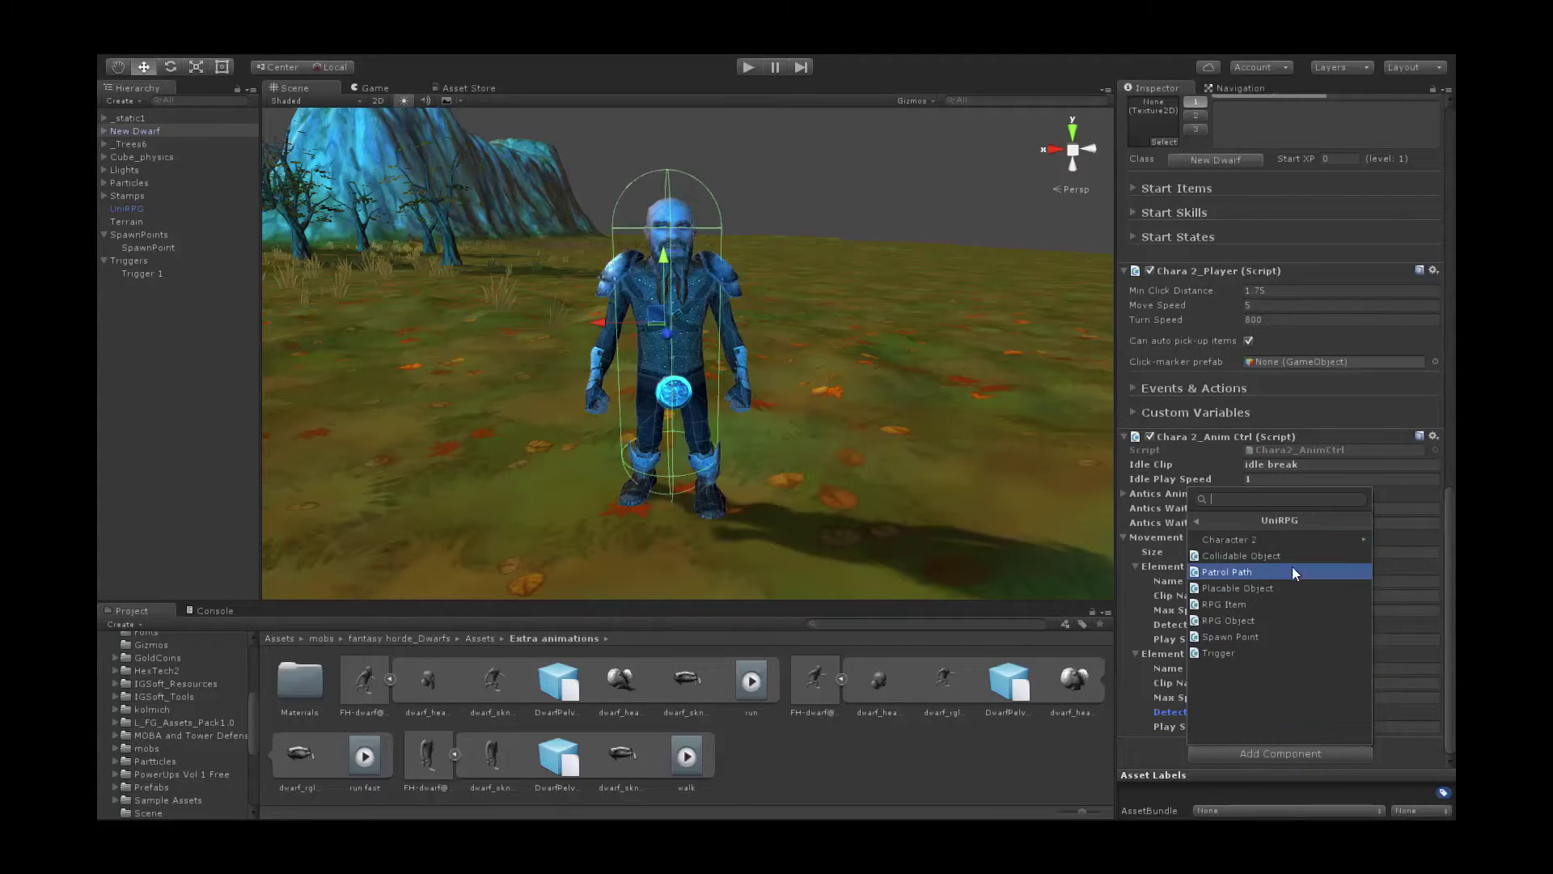
{"action": "left_click", "coordinate": [1266, 538]}
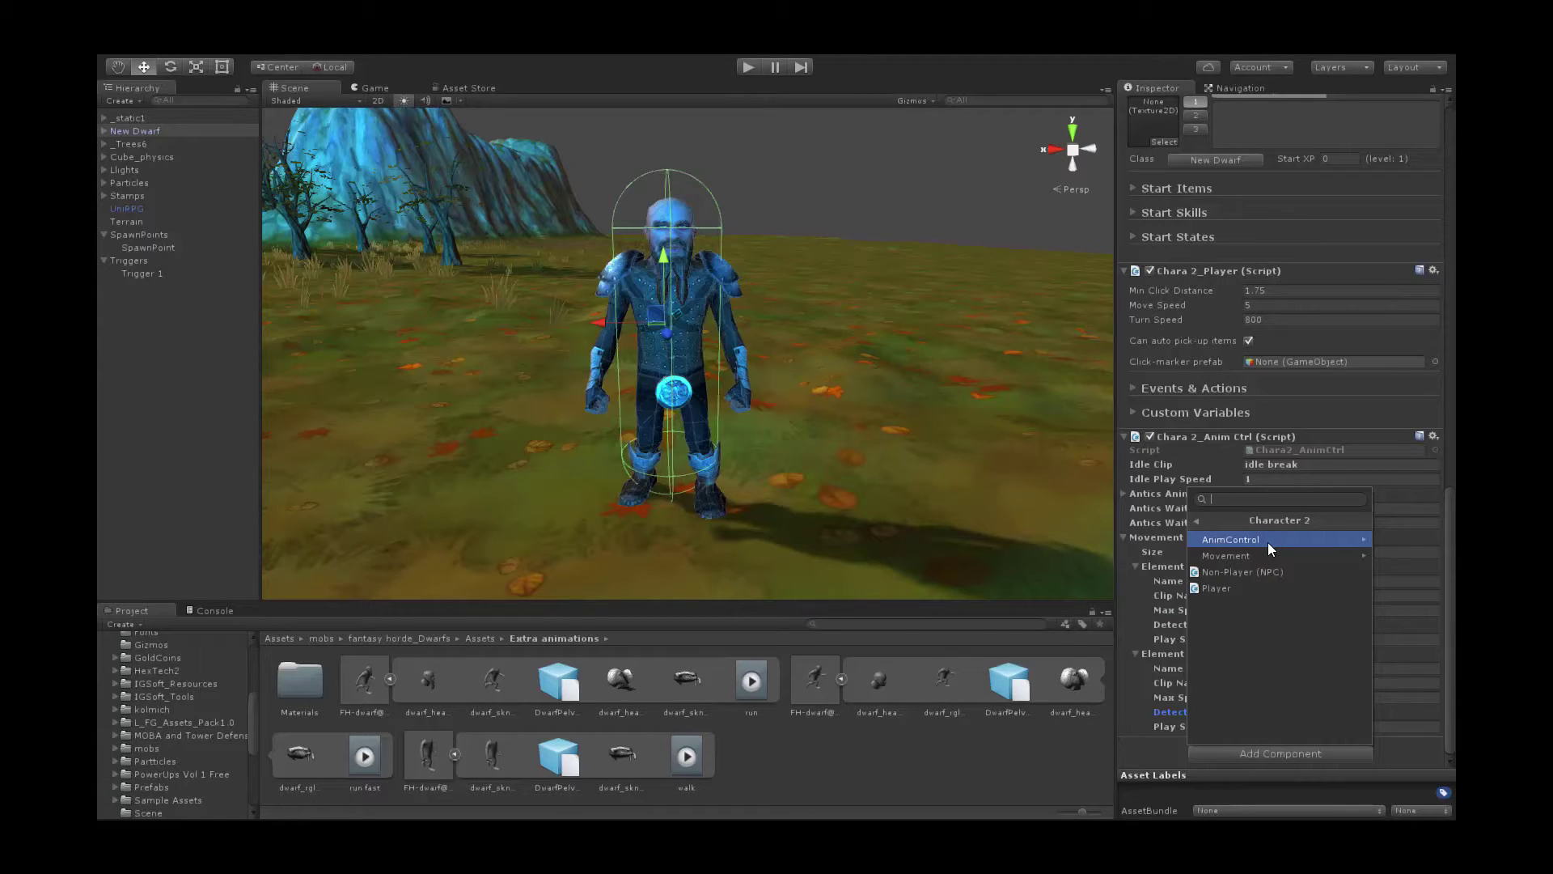
{"action": "left_click", "coordinate": [1268, 560]}
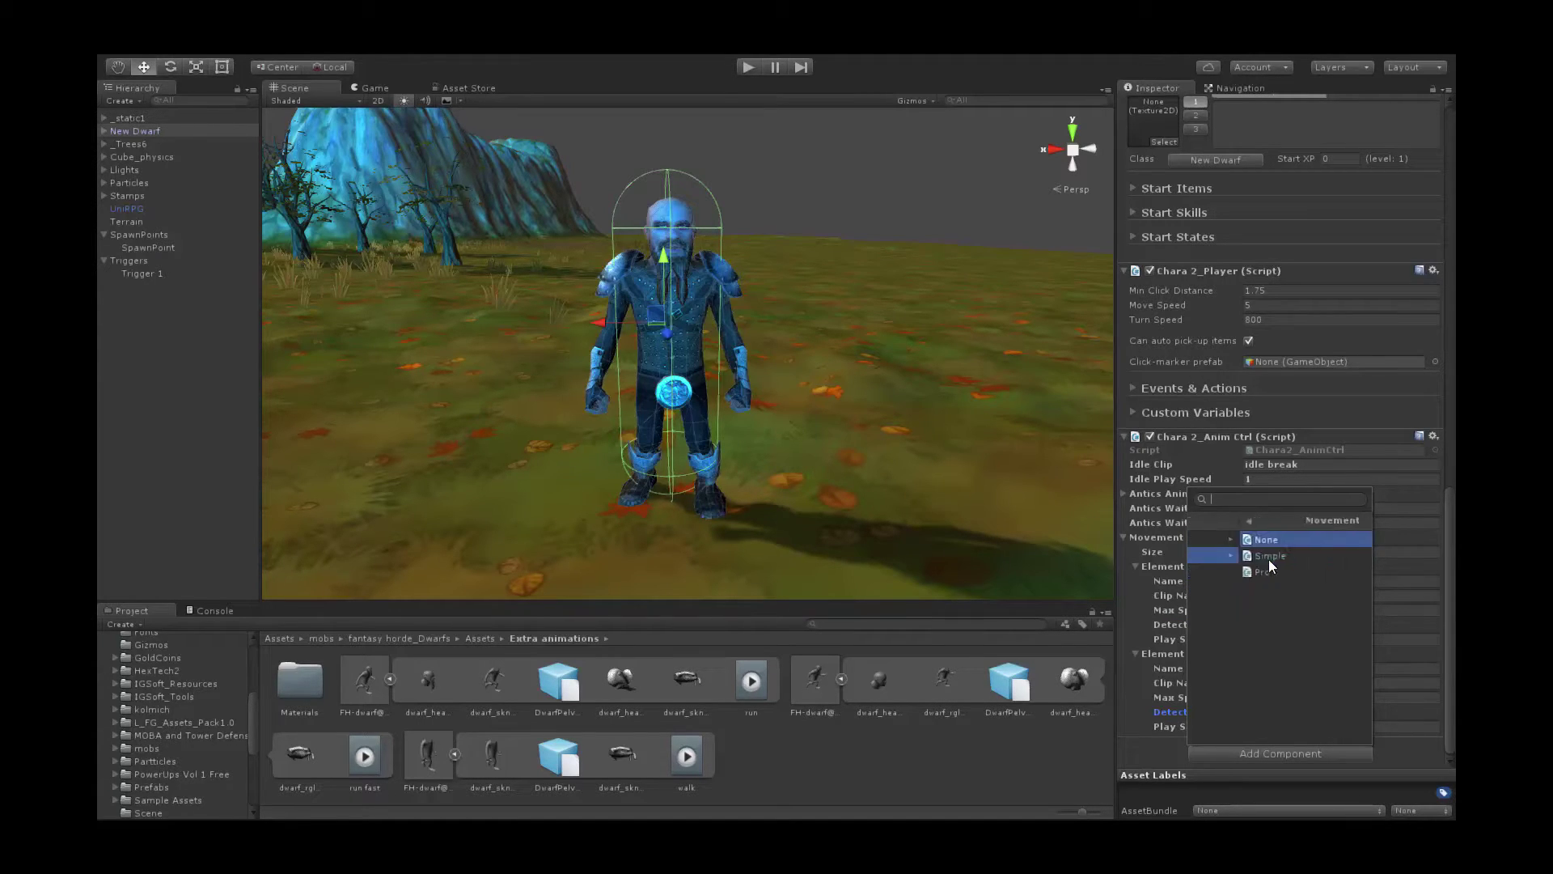
{"action": "left_click", "coordinate": [1251, 576]}
- Set the Nav Mesh Agent's radius to 0.25, height to 1 and acceleration to 30
{"action": "scroll", "coordinate": [1183, 673], "scroll_direction": "down", "scroll_amount": 5}
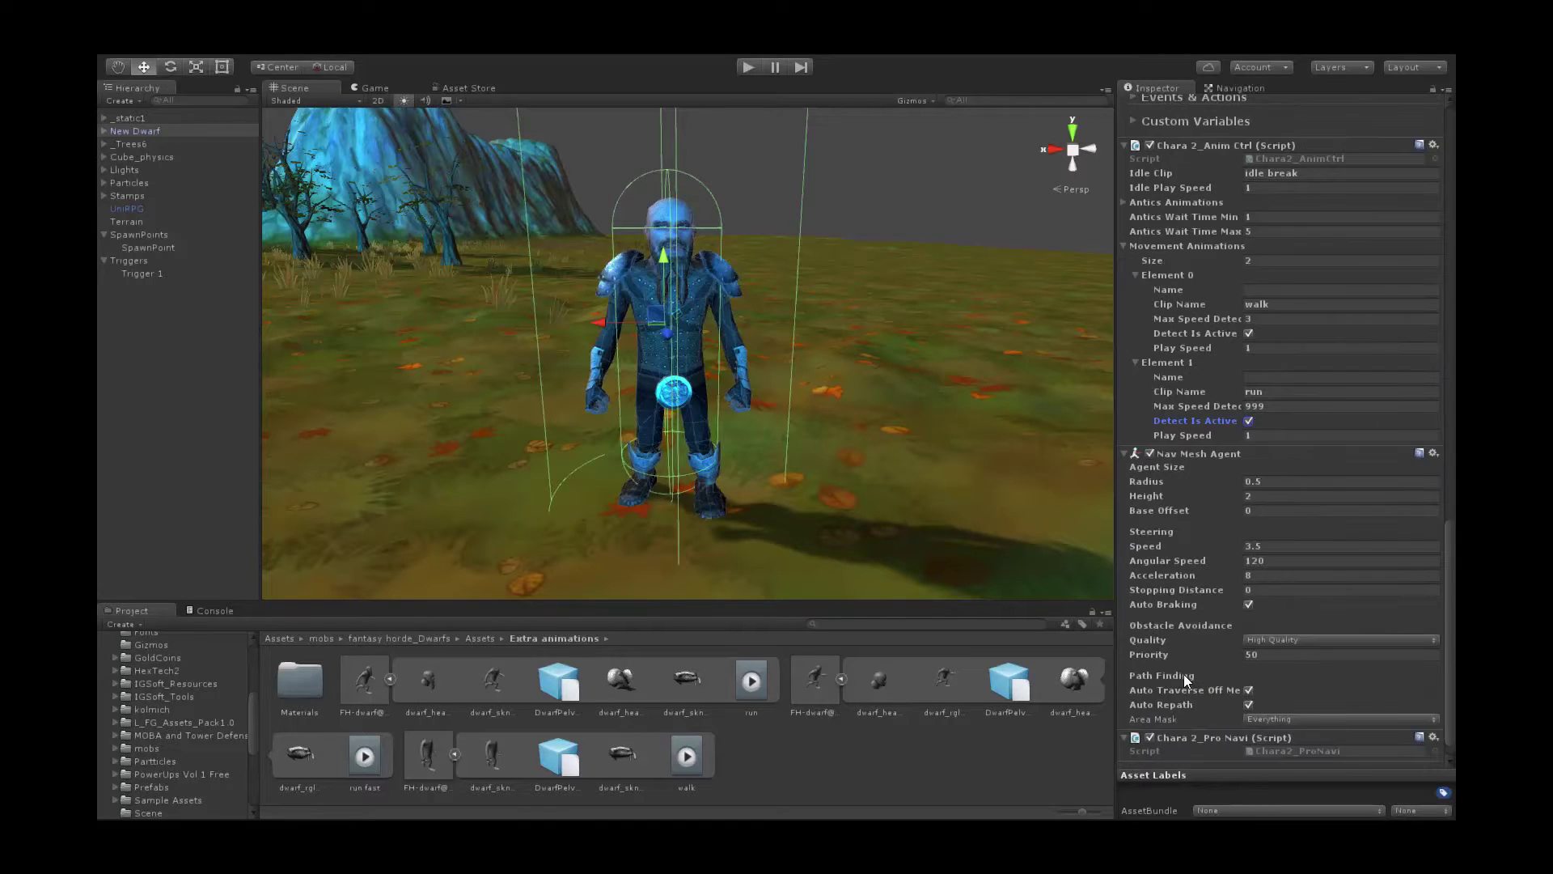
{"action": "left_click", "coordinate": [1258, 482]}
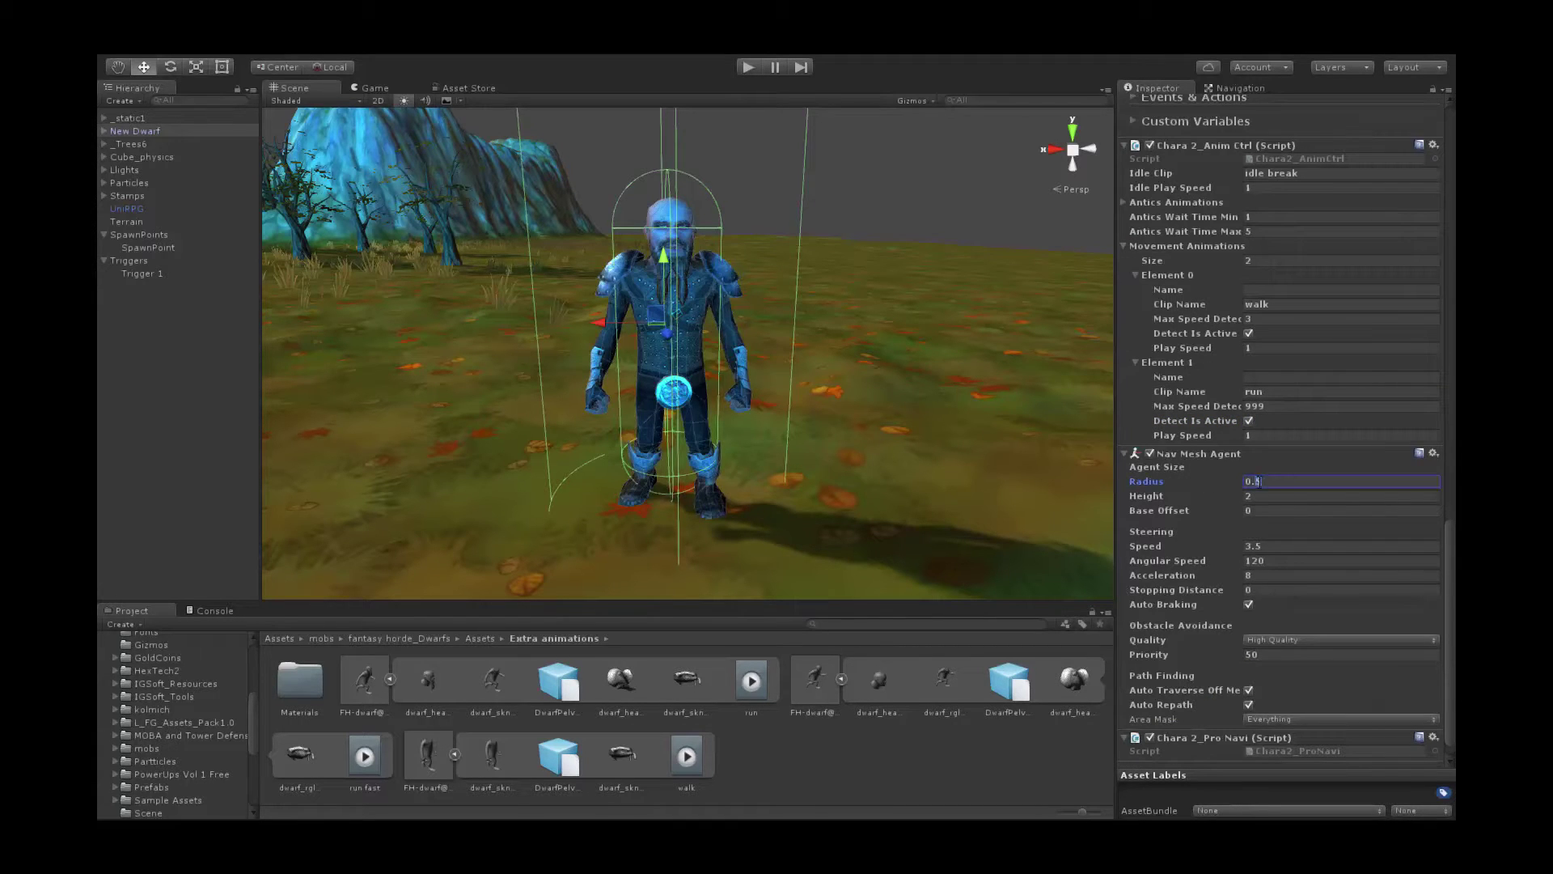
{"action": "key", "text": "BackSpace"}
{"action": "type", "text": "3"}
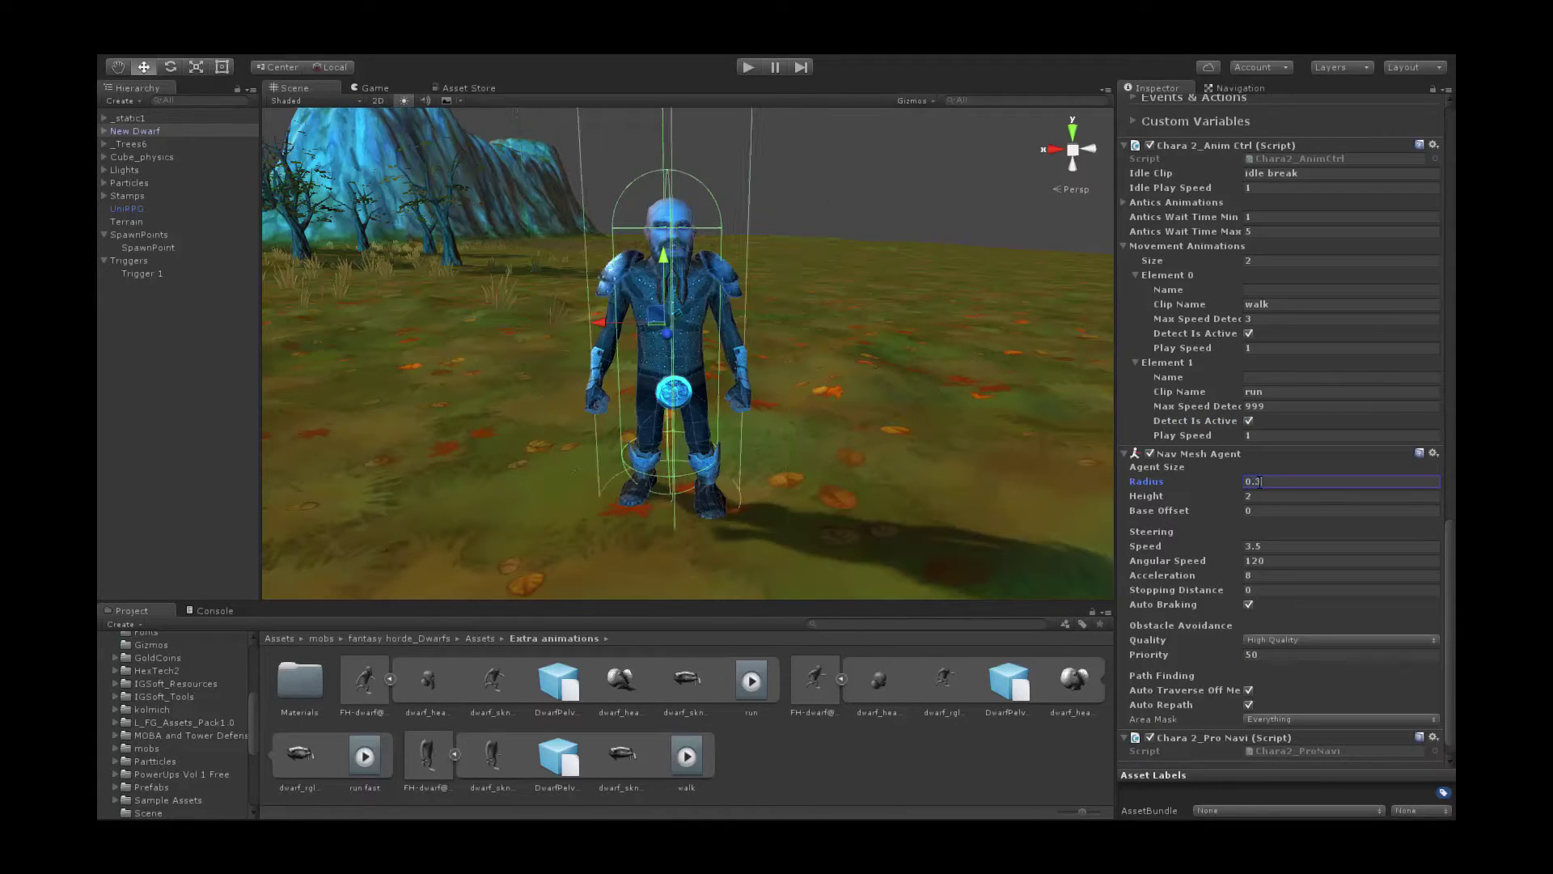
{"action": "key", "text": "BackSpace"}
{"action": "type", "text": "25"}
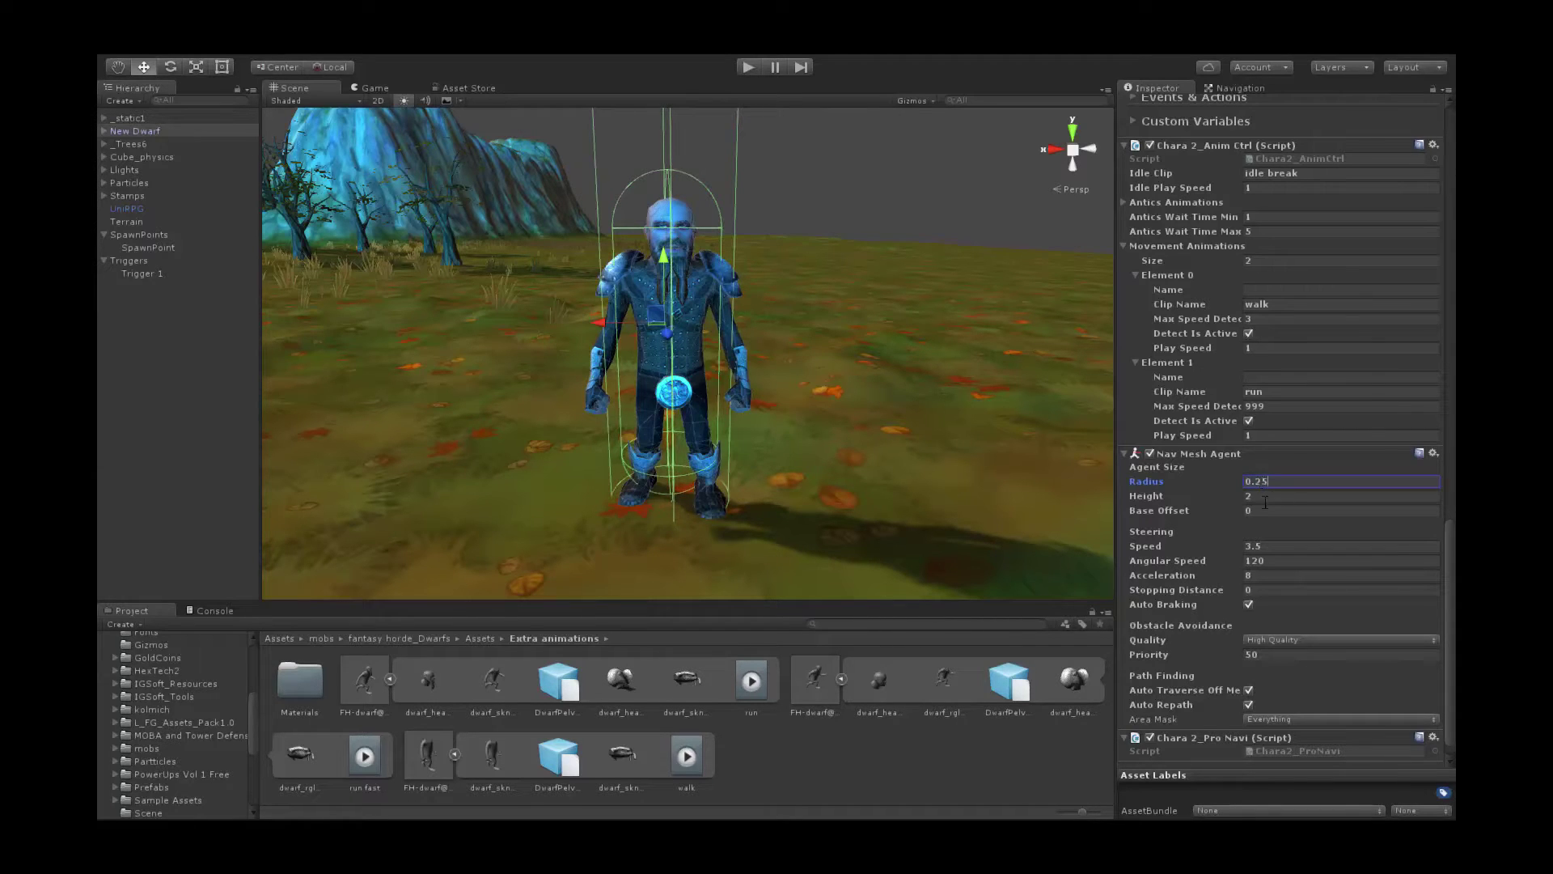
{"action": "left_click", "coordinate": [1250, 495]}
{"action": "key", "text": "BackSpace"}
{"action": "type", "text": "1"}
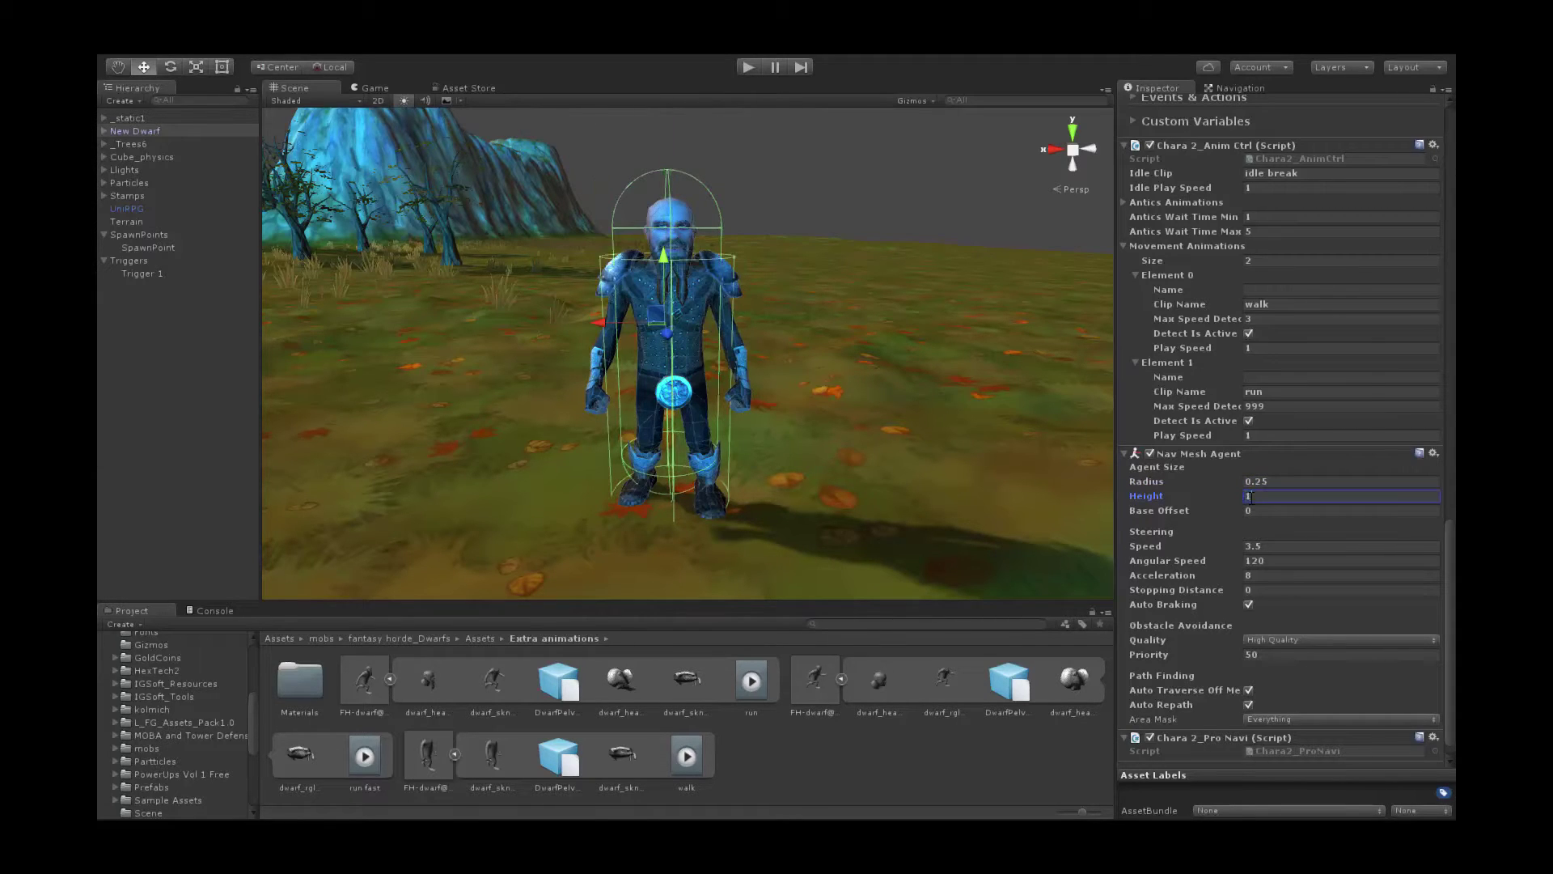
{"action": "left_click", "coordinate": [1260, 576]}
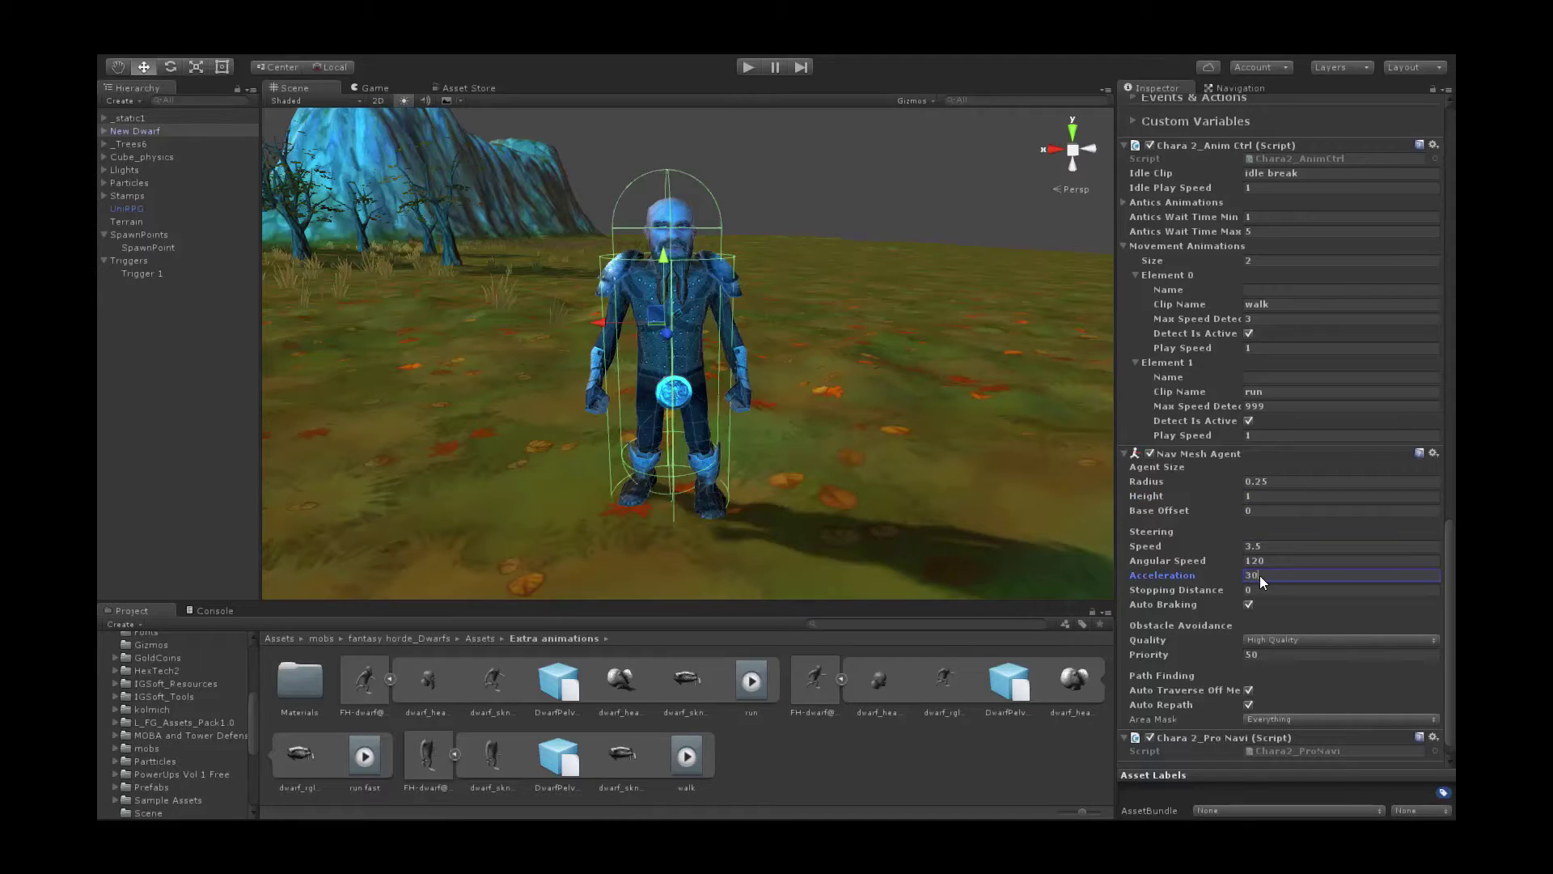
- Save the configured New Dwarf object as a prefab in the Prefabs folder
{"action": "scroll", "coordinate": [1226, 581], "scroll_direction": "down", "scroll_amount": 2}
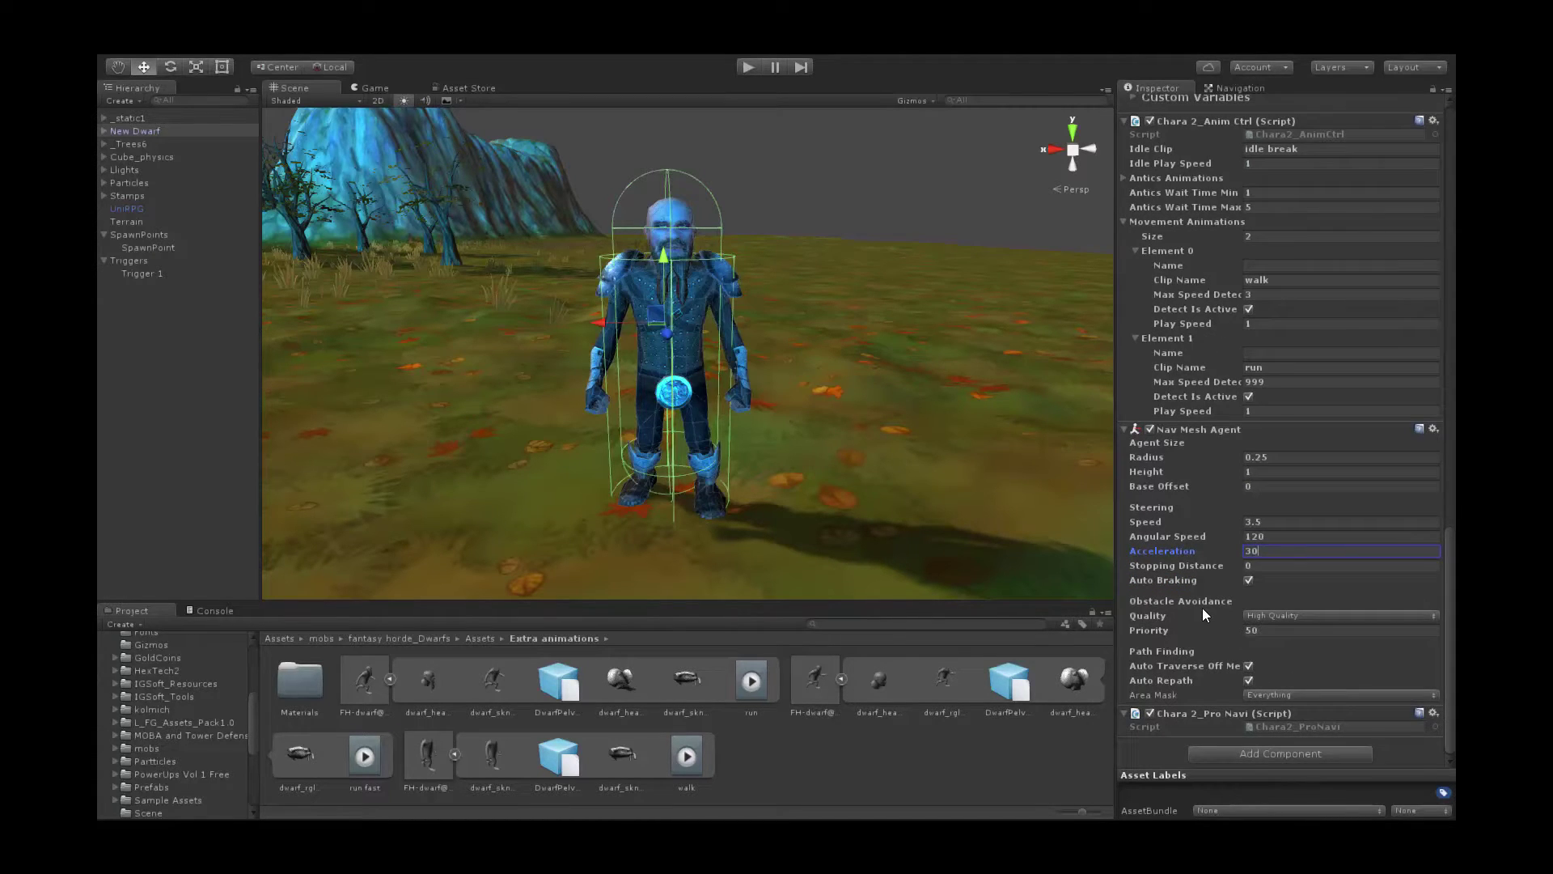
{"action": "scroll", "coordinate": [1203, 614], "scroll_direction": "up", "scroll_amount": 6}
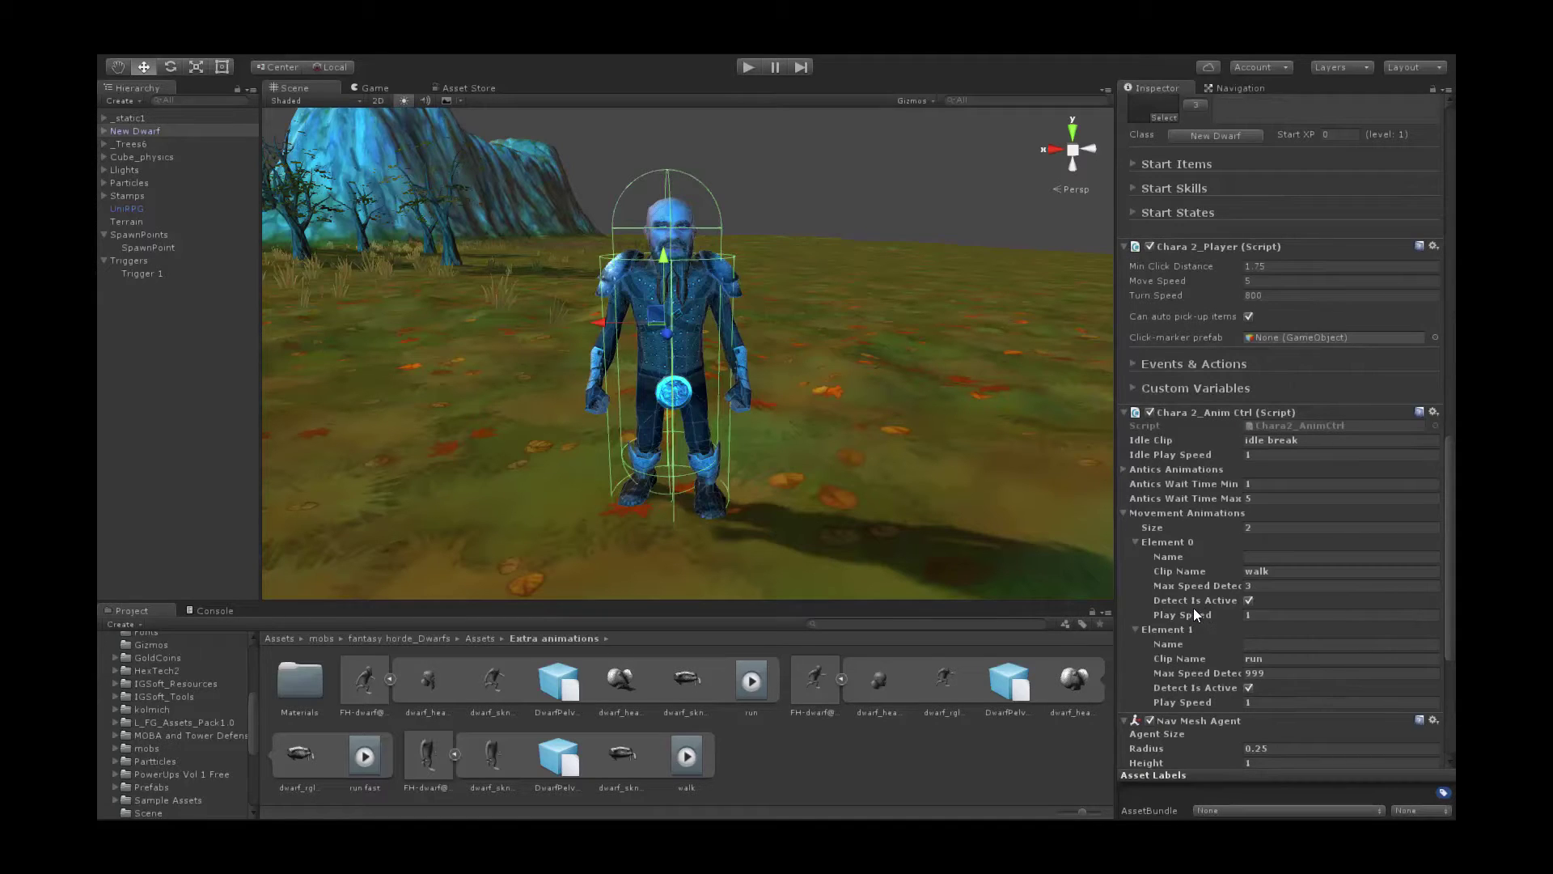
{"action": "scroll", "coordinate": [1192, 609], "scroll_direction": "up", "scroll_amount": 5}
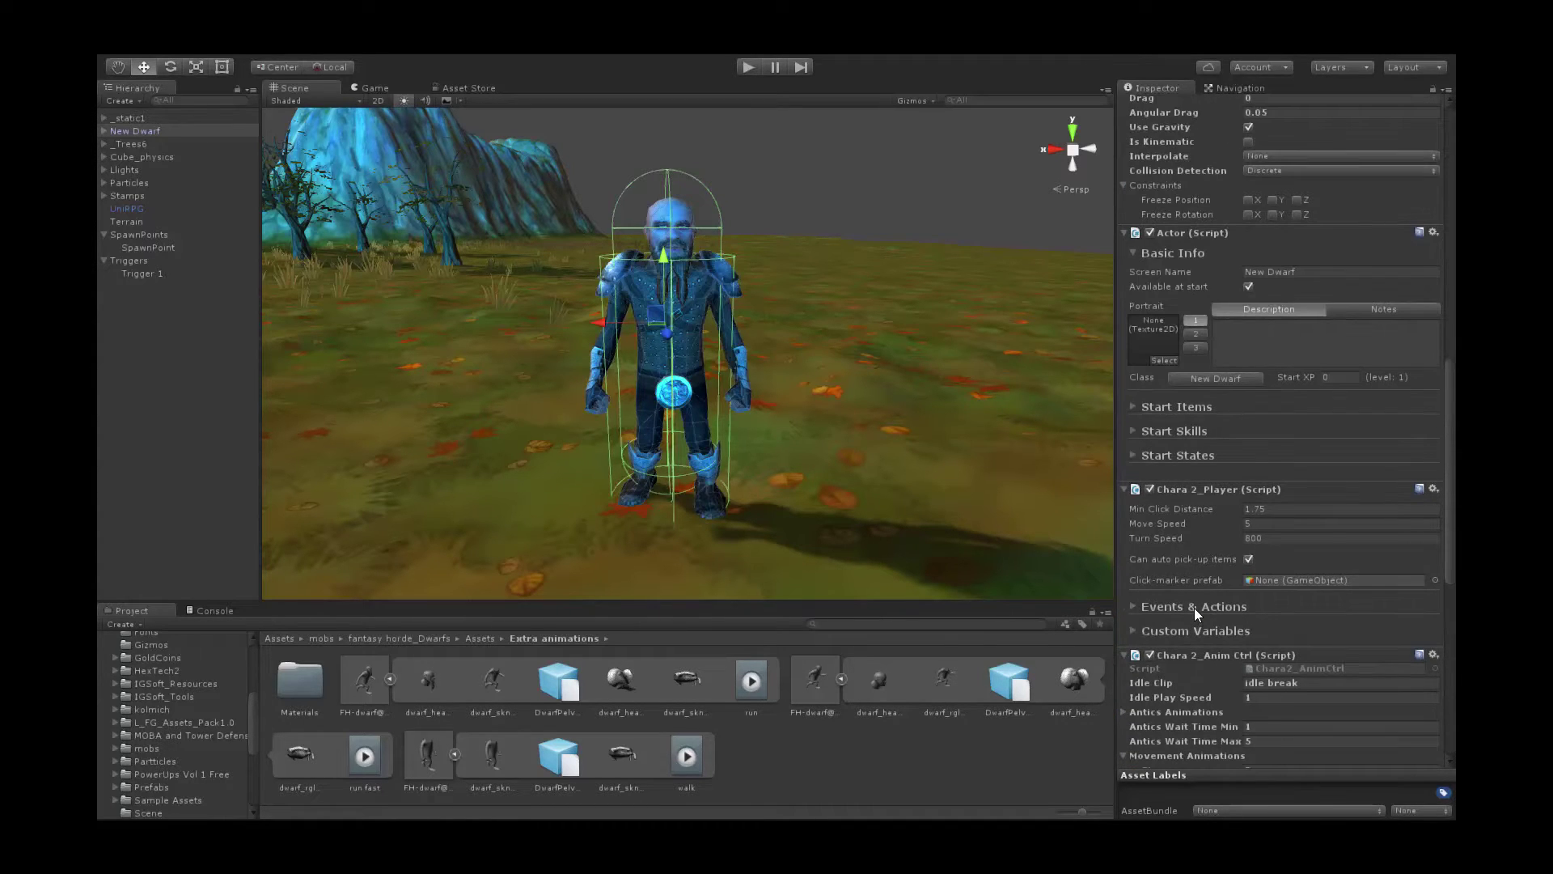
{"action": "scroll", "coordinate": [1198, 609], "scroll_direction": "up", "scroll_amount": 6}
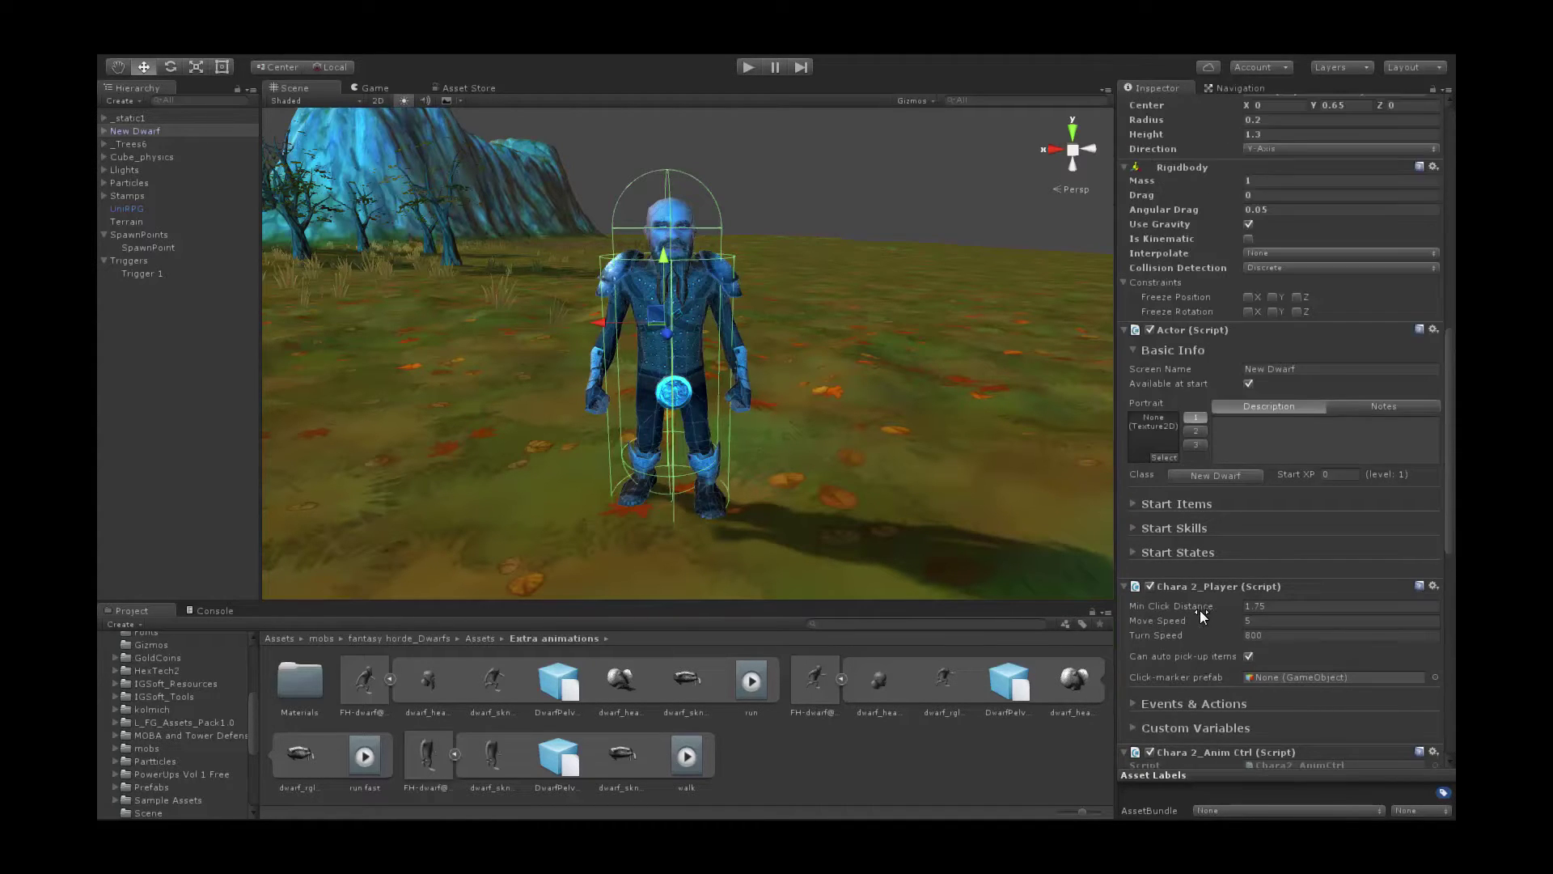
{"action": "scroll", "coordinate": [1196, 611], "scroll_direction": "up", "scroll_amount": 10}
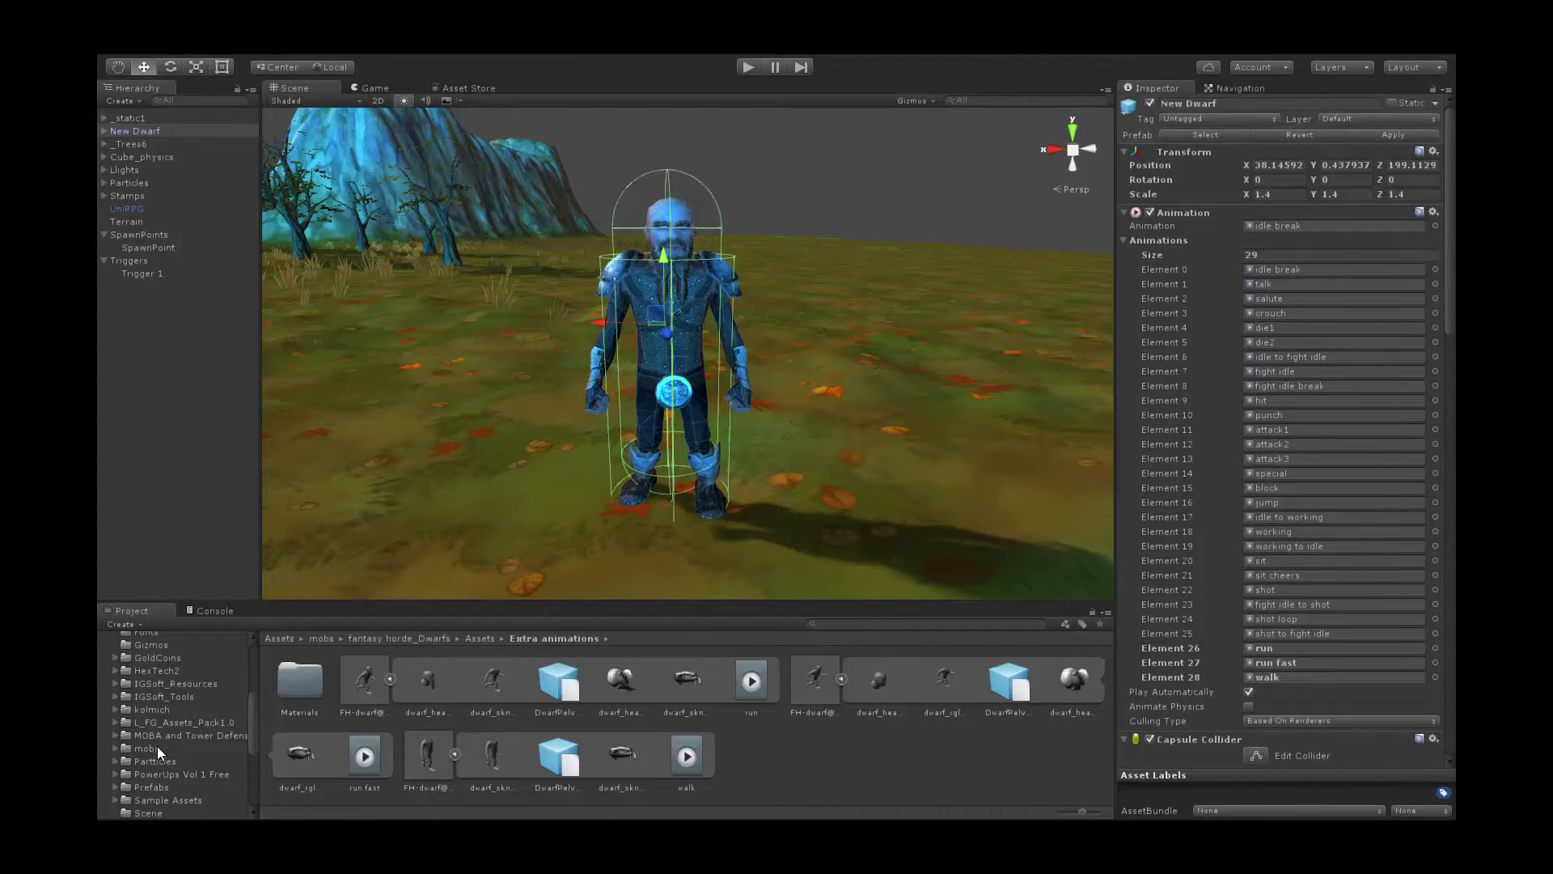
{"action": "left_click", "coordinate": [150, 787]}
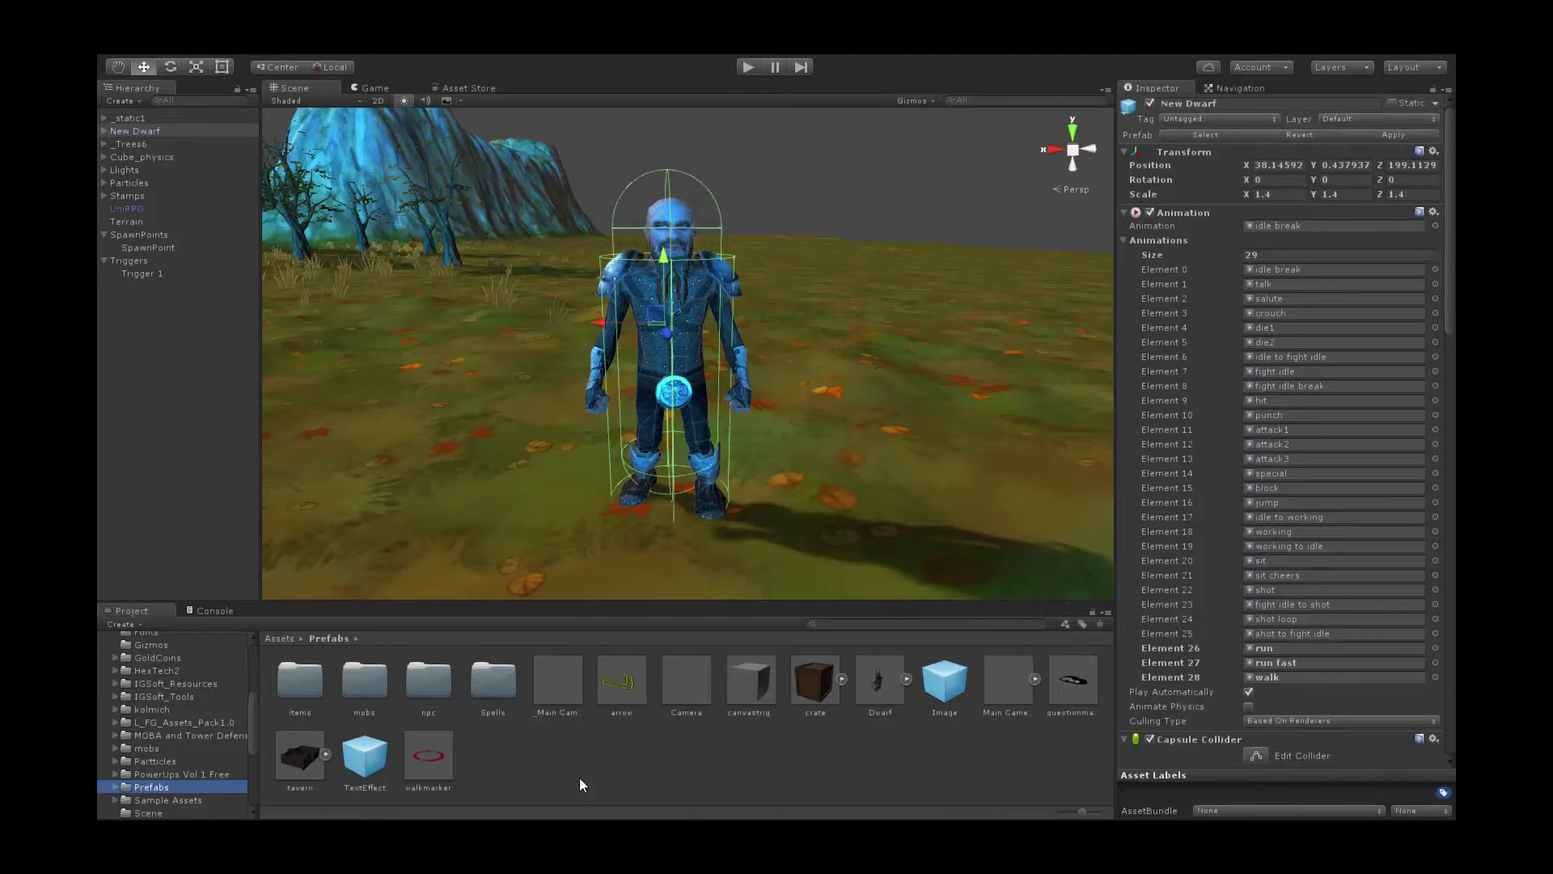
{"action": "left_click_drag", "start_coordinate": [139, 131], "coordinate": [822, 749]}
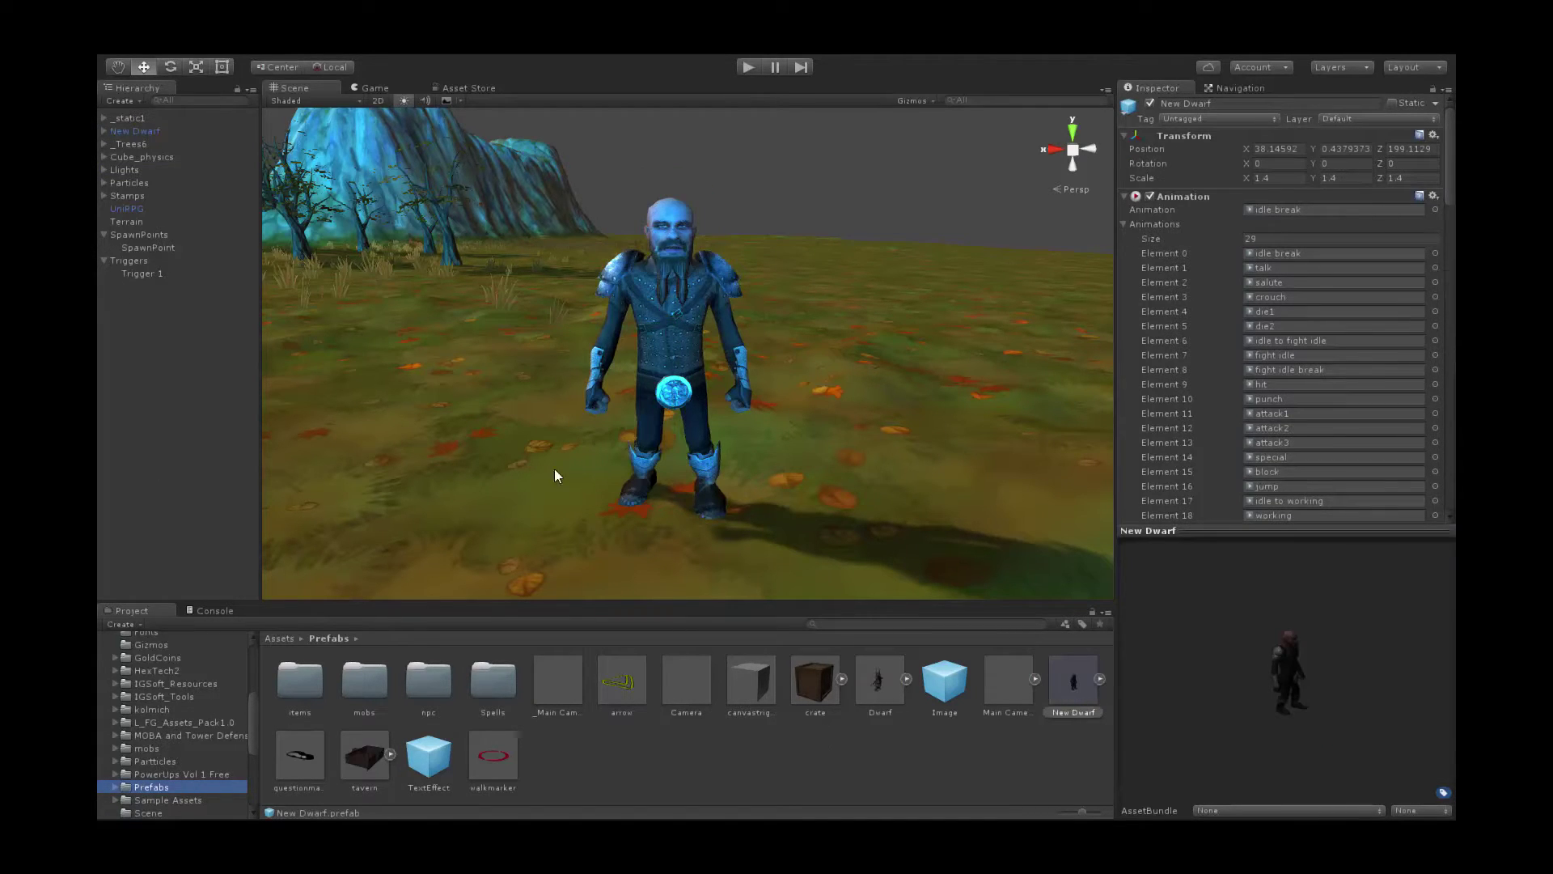
- Delete the New Dwarf object from the scene, keeping only its saved prefab
{"action": "left_click", "coordinate": [145, 131]}
{"action": "right_click", "coordinate": [145, 131]}
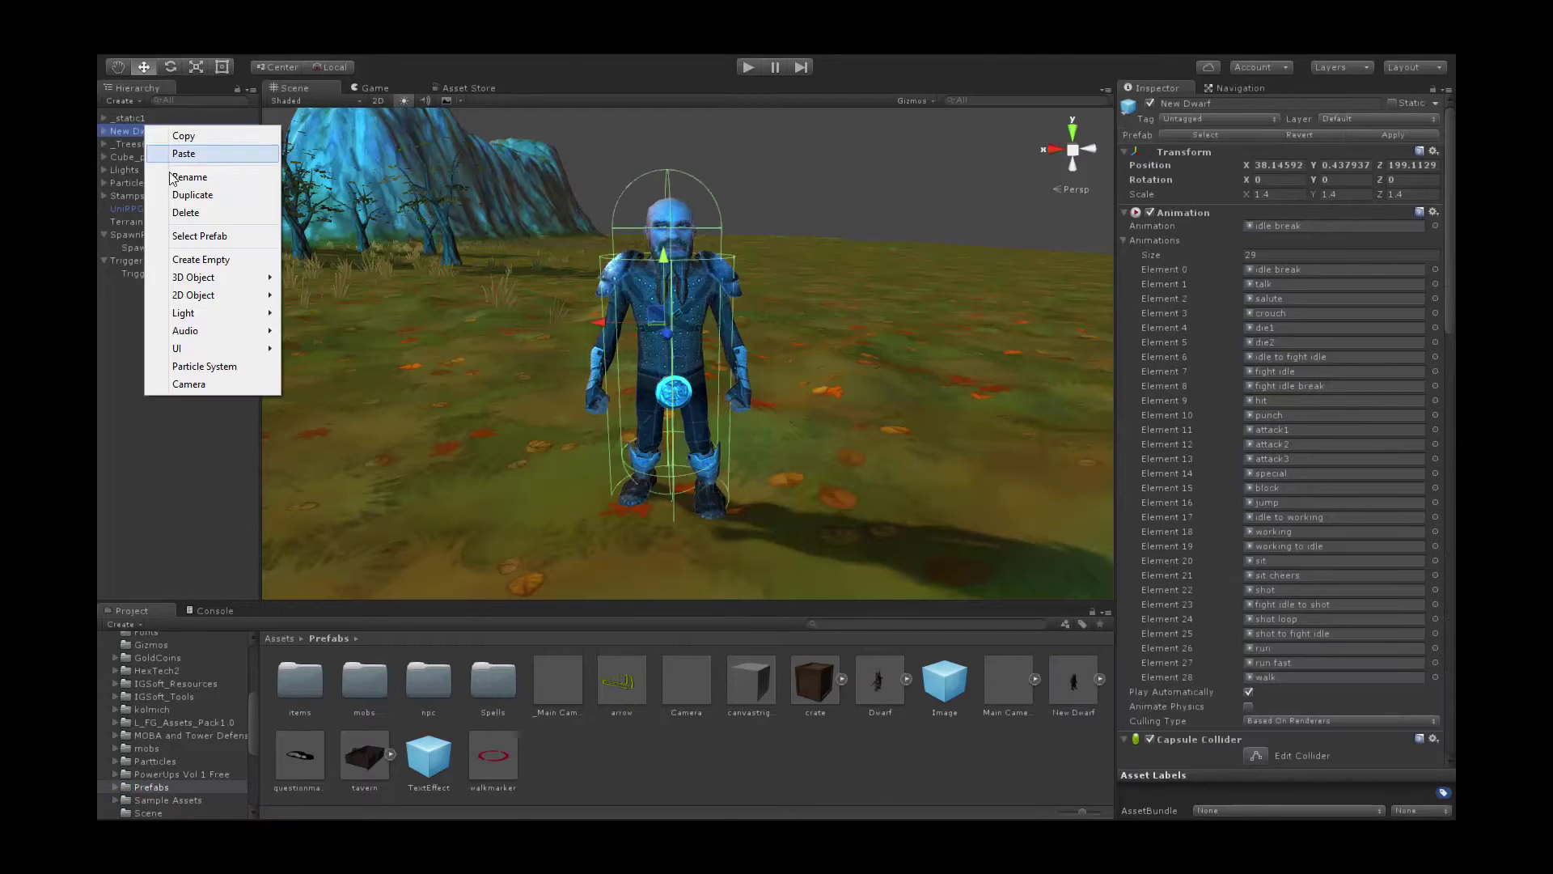
{"action": "left_click", "coordinate": [195, 210]}
- Refresh the Actors list in the UniRPG database to register the New Dwarf prefab, and close the database window
{"action": "left_click", "coordinate": [337, 50]}
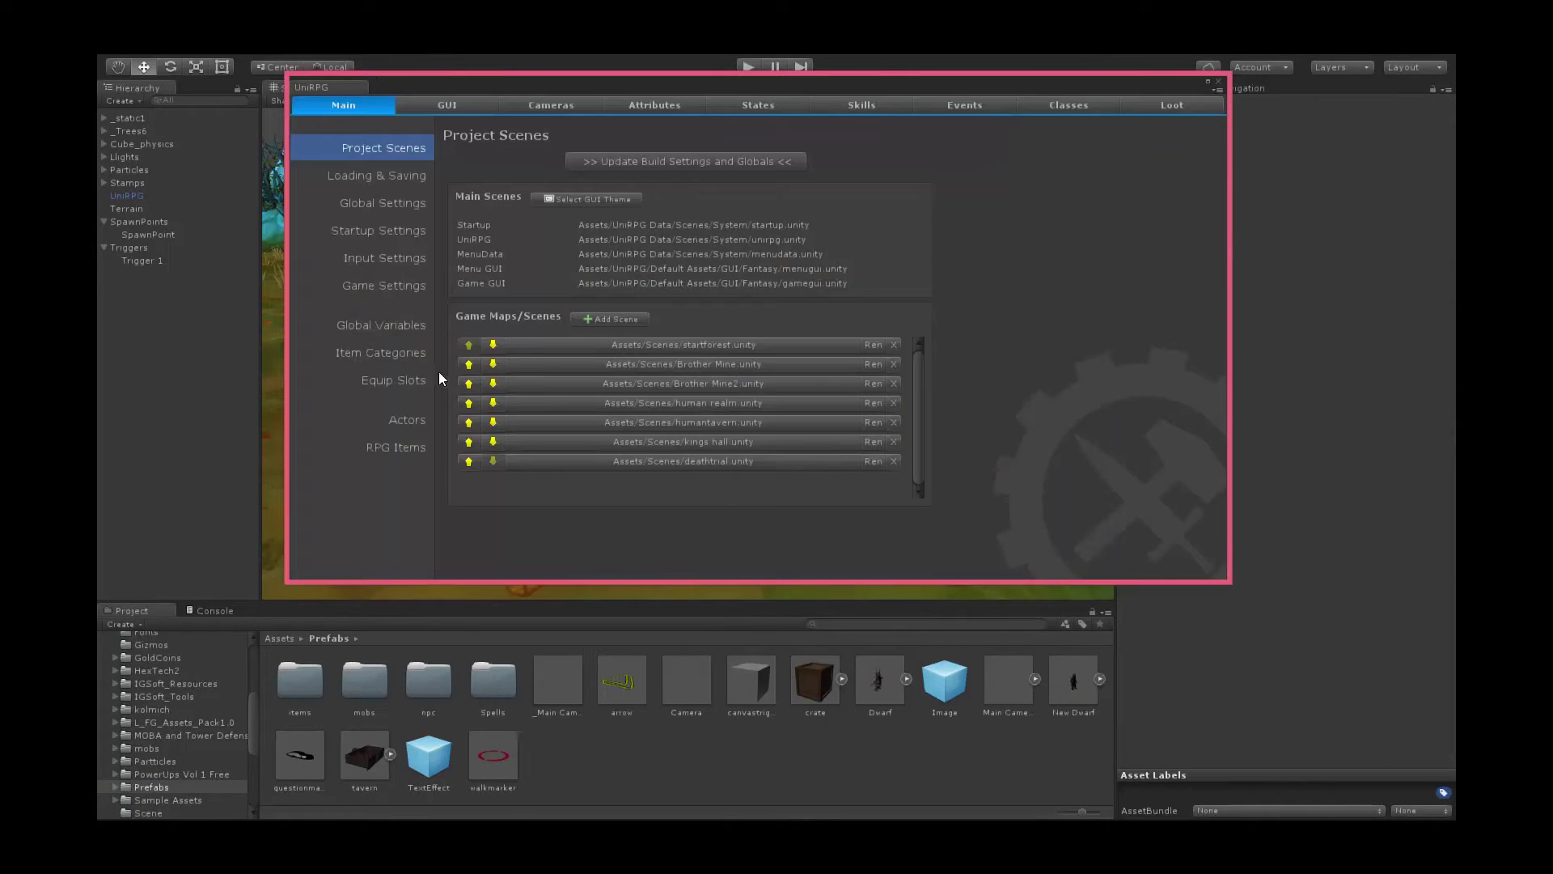
{"action": "left_click", "coordinate": [409, 419]}
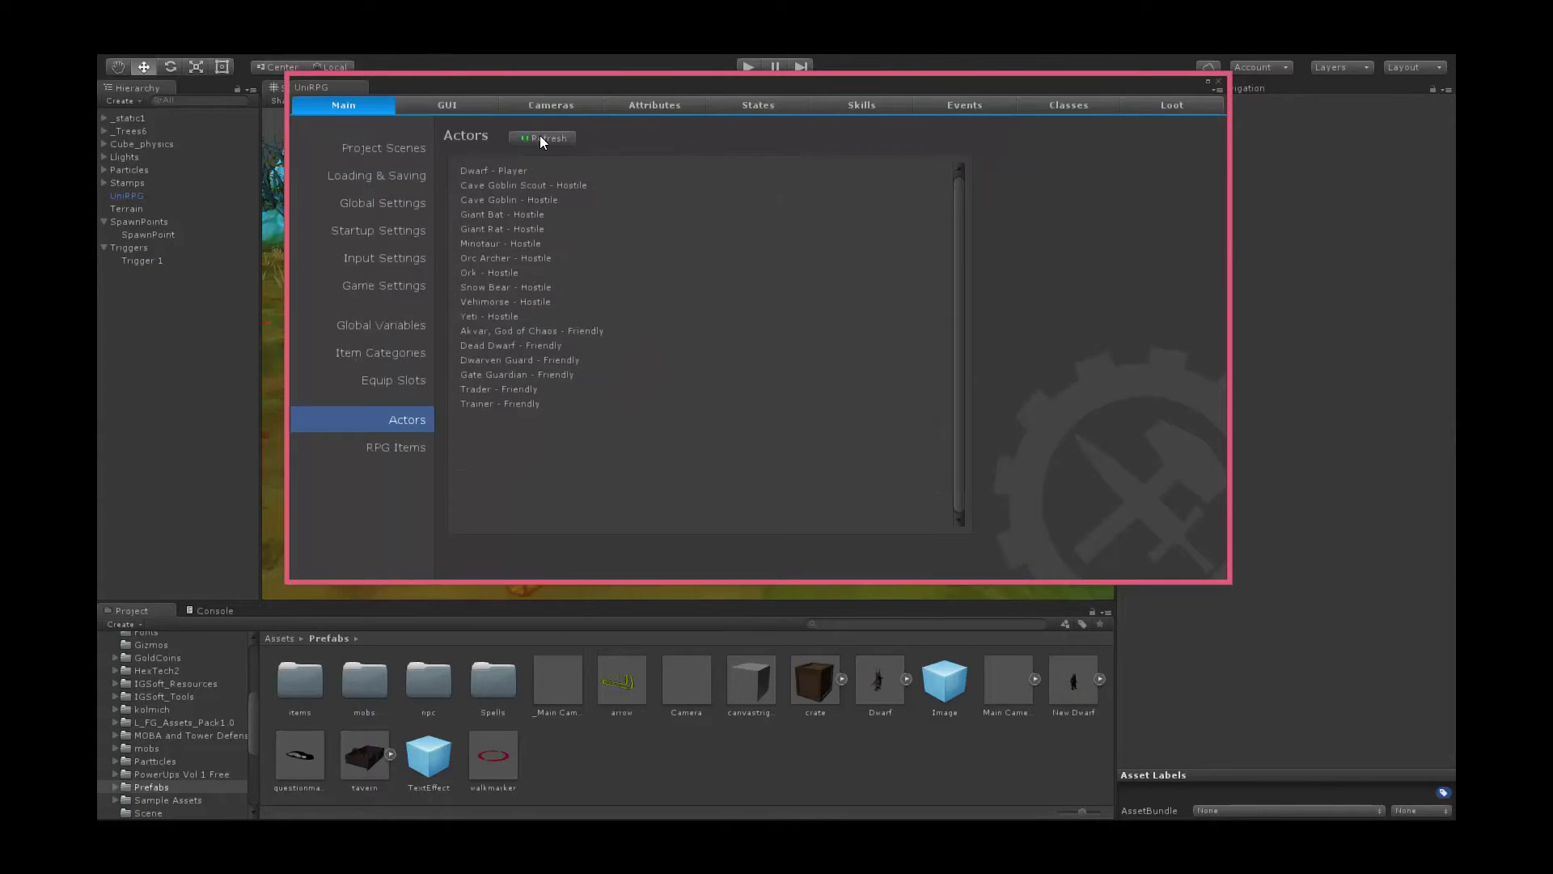
{"action": "left_click", "coordinate": [564, 143]}
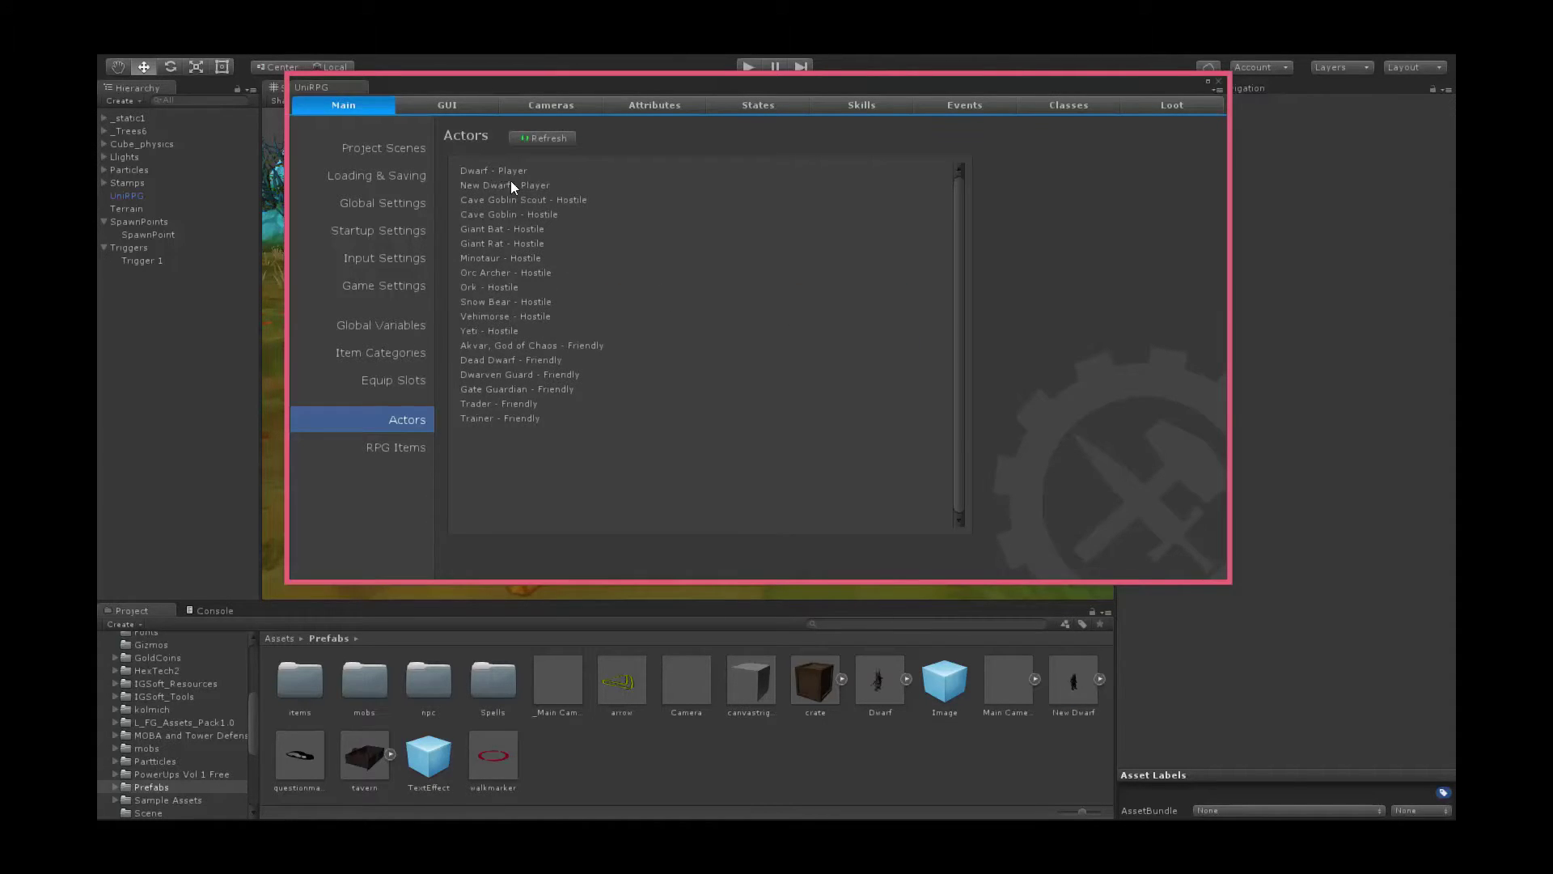
{"action": "left_click", "coordinate": [1218, 82]}
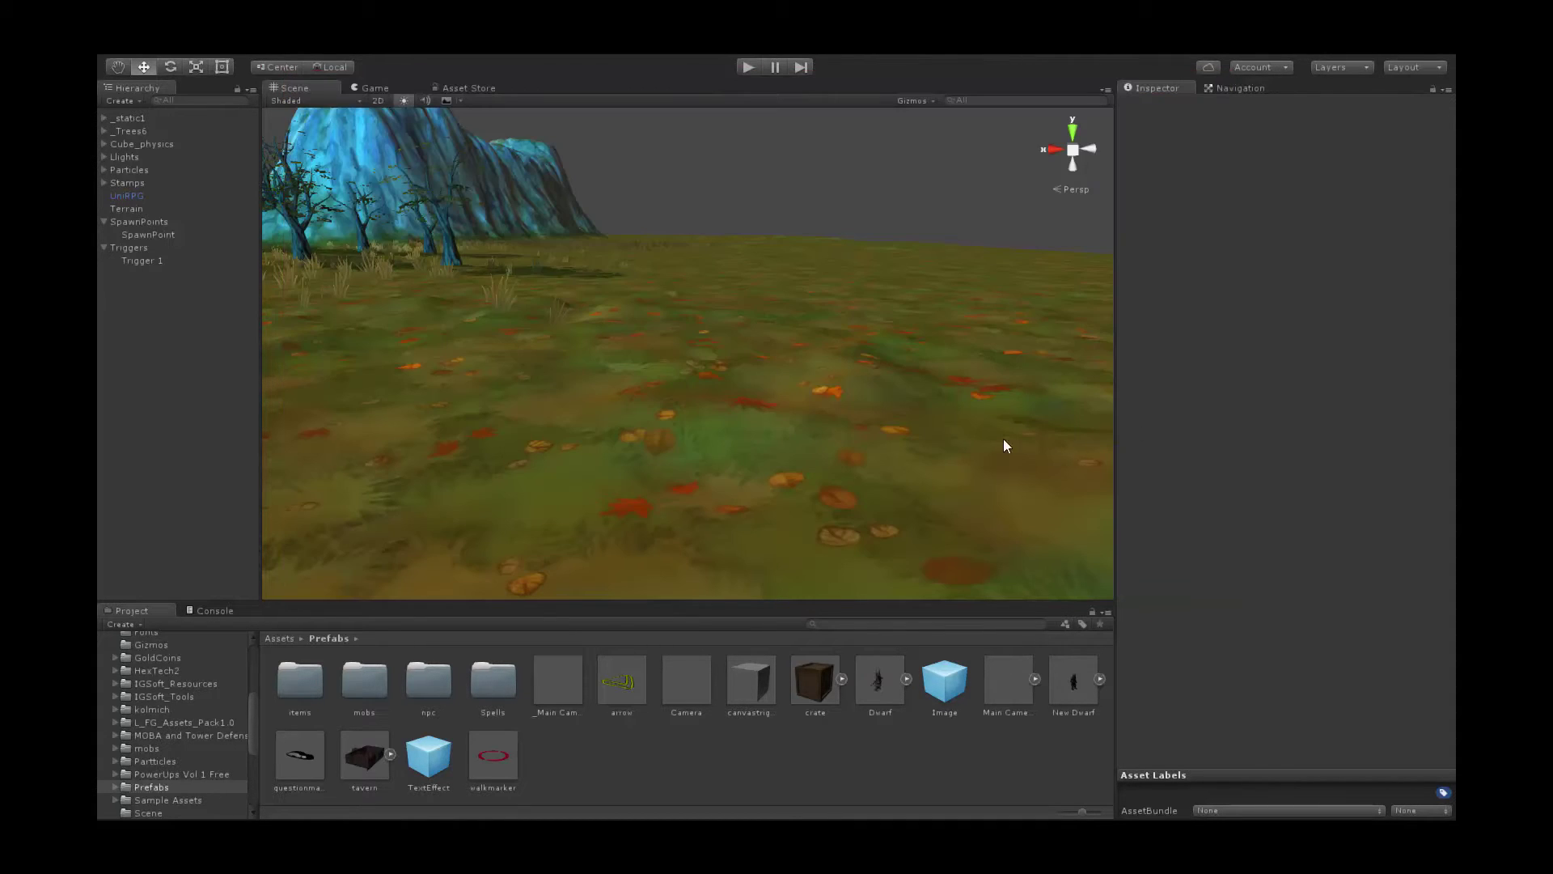
- Assign the New Dwarf prefab as the Player Character in the UniRPG Global Settings and close the database window
{"action": "right_click_drag", "start_coordinate": [804, 316], "coordinate": [776, 317]}
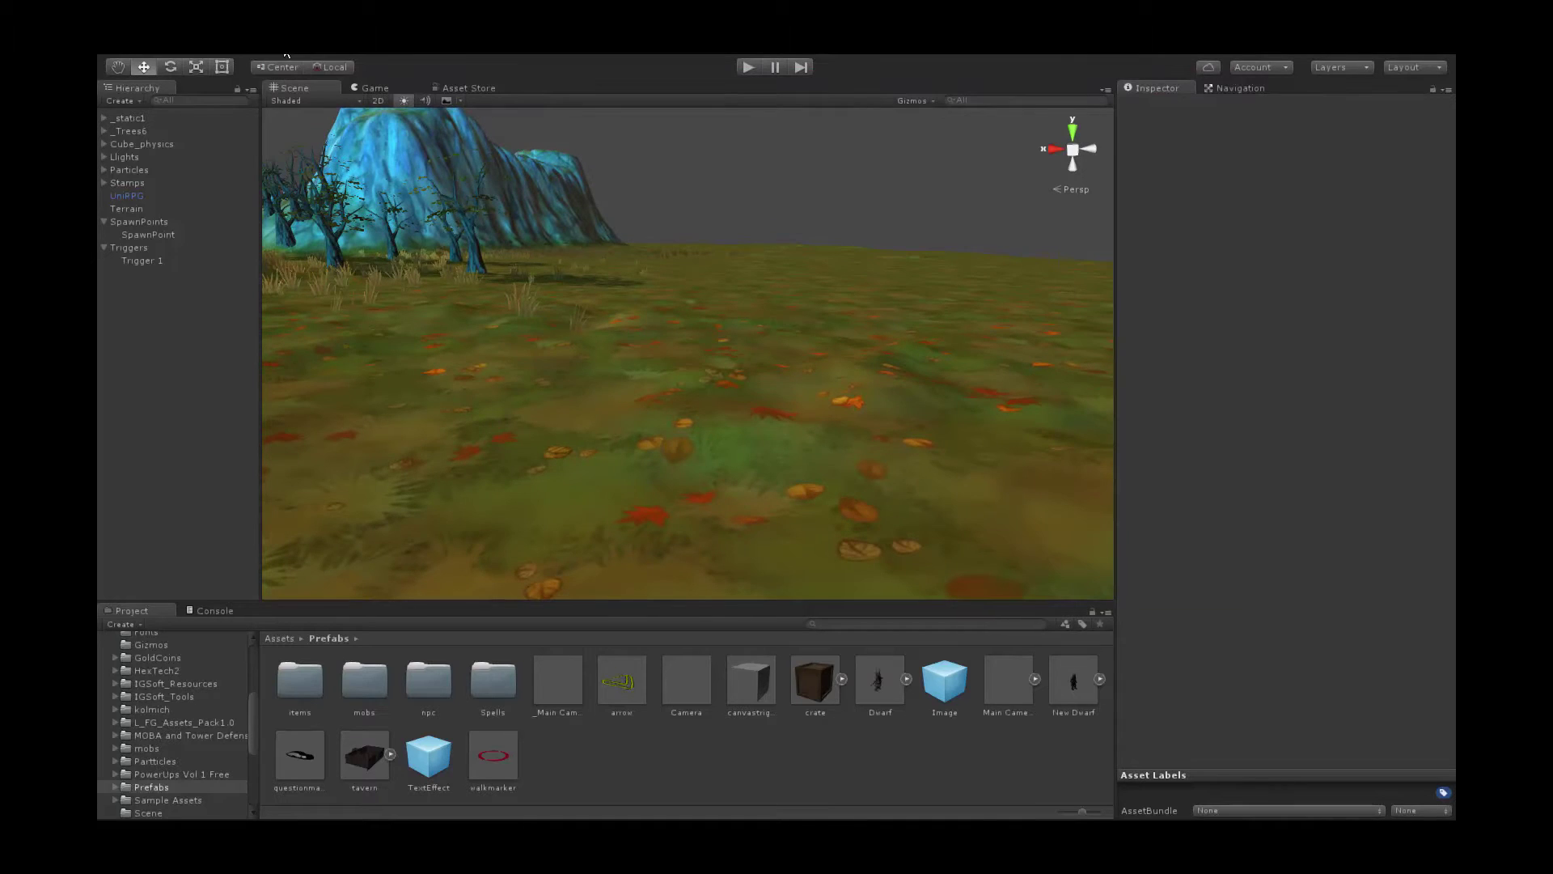
{"action": "left_click", "coordinate": [333, 55]}
{"action": "left_click", "coordinate": [356, 111]}
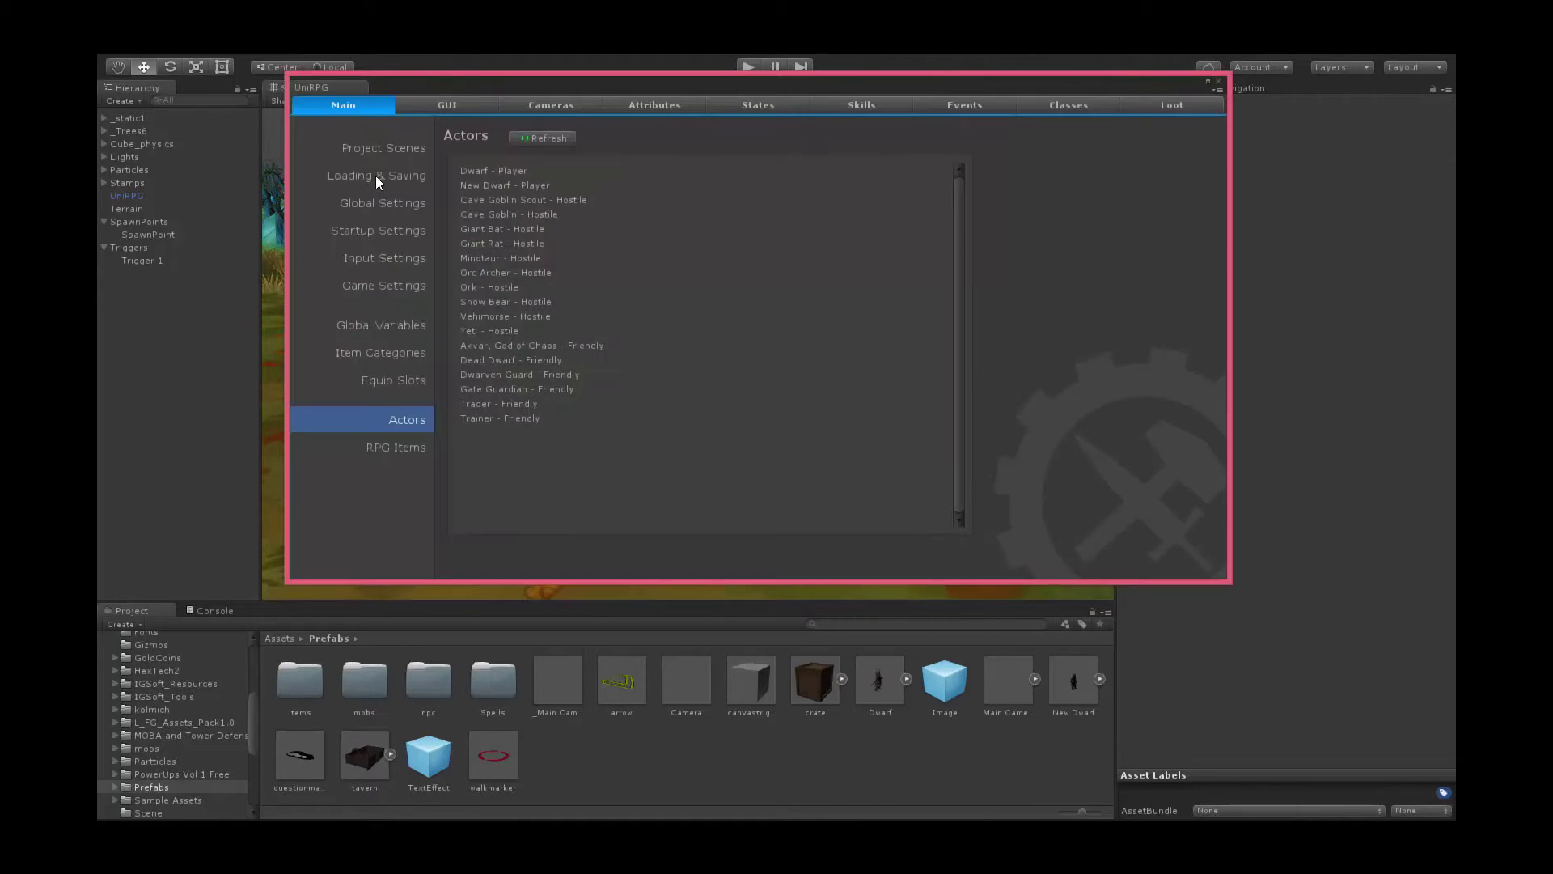
{"action": "left_click", "coordinate": [377, 203]}
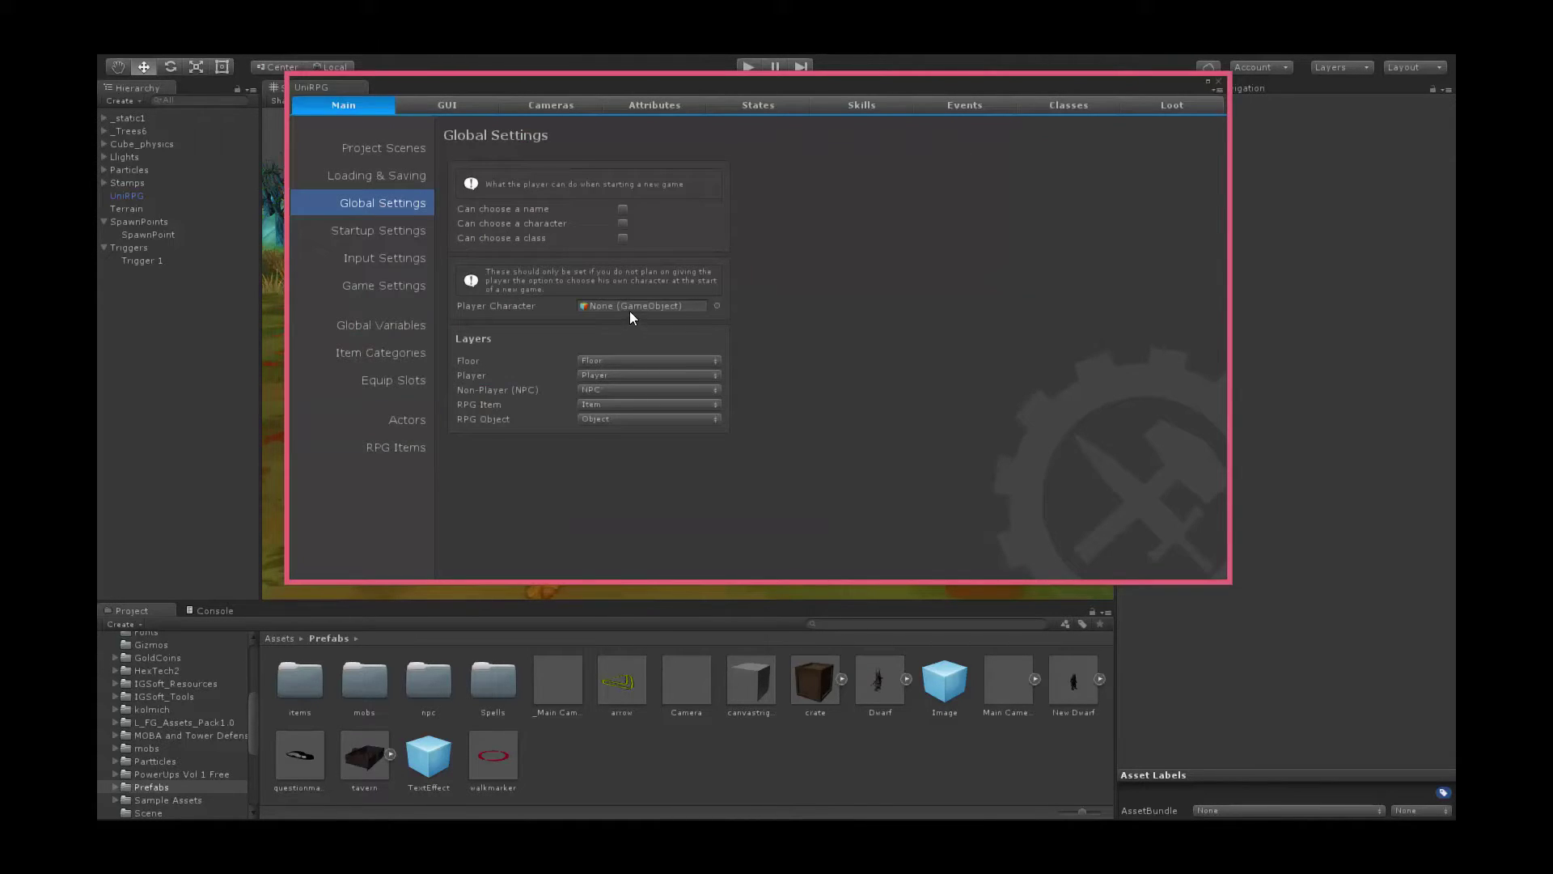
{"action": "left_click_drag", "start_coordinate": [1061, 686], "coordinate": [639, 306]}
{"action": "left_click", "coordinate": [1219, 81]}
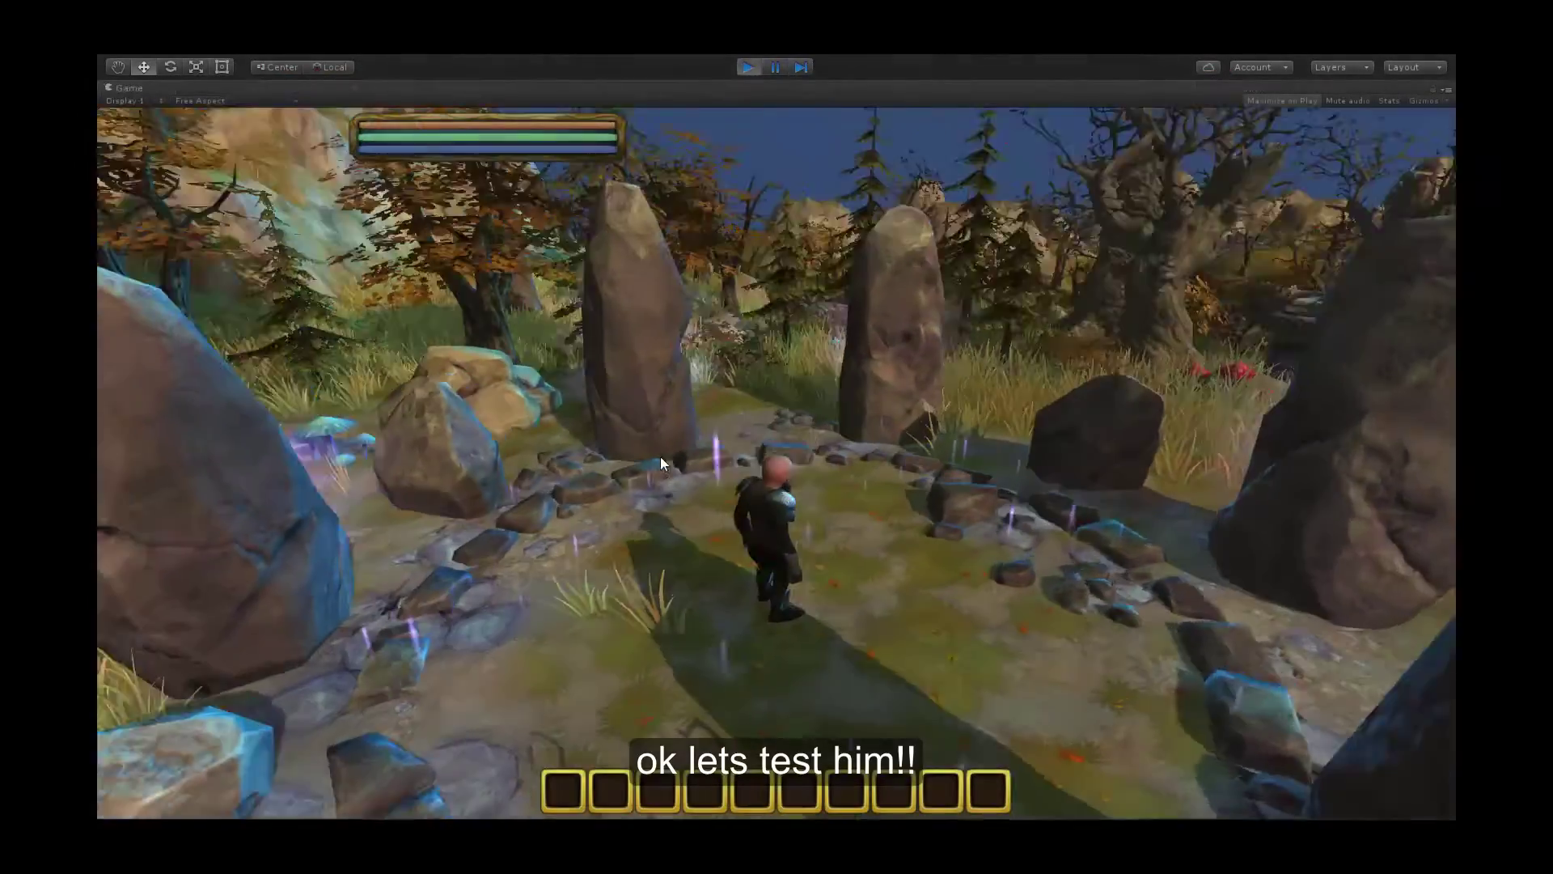
- Play-test the dwarf by moving him around the map while rotating the camera, and stop the game
{"action": "right_click_drag", "start_coordinate": [660, 456], "coordinate": [789, 394]}
{"action": "left_click", "coordinate": [746, 390]}
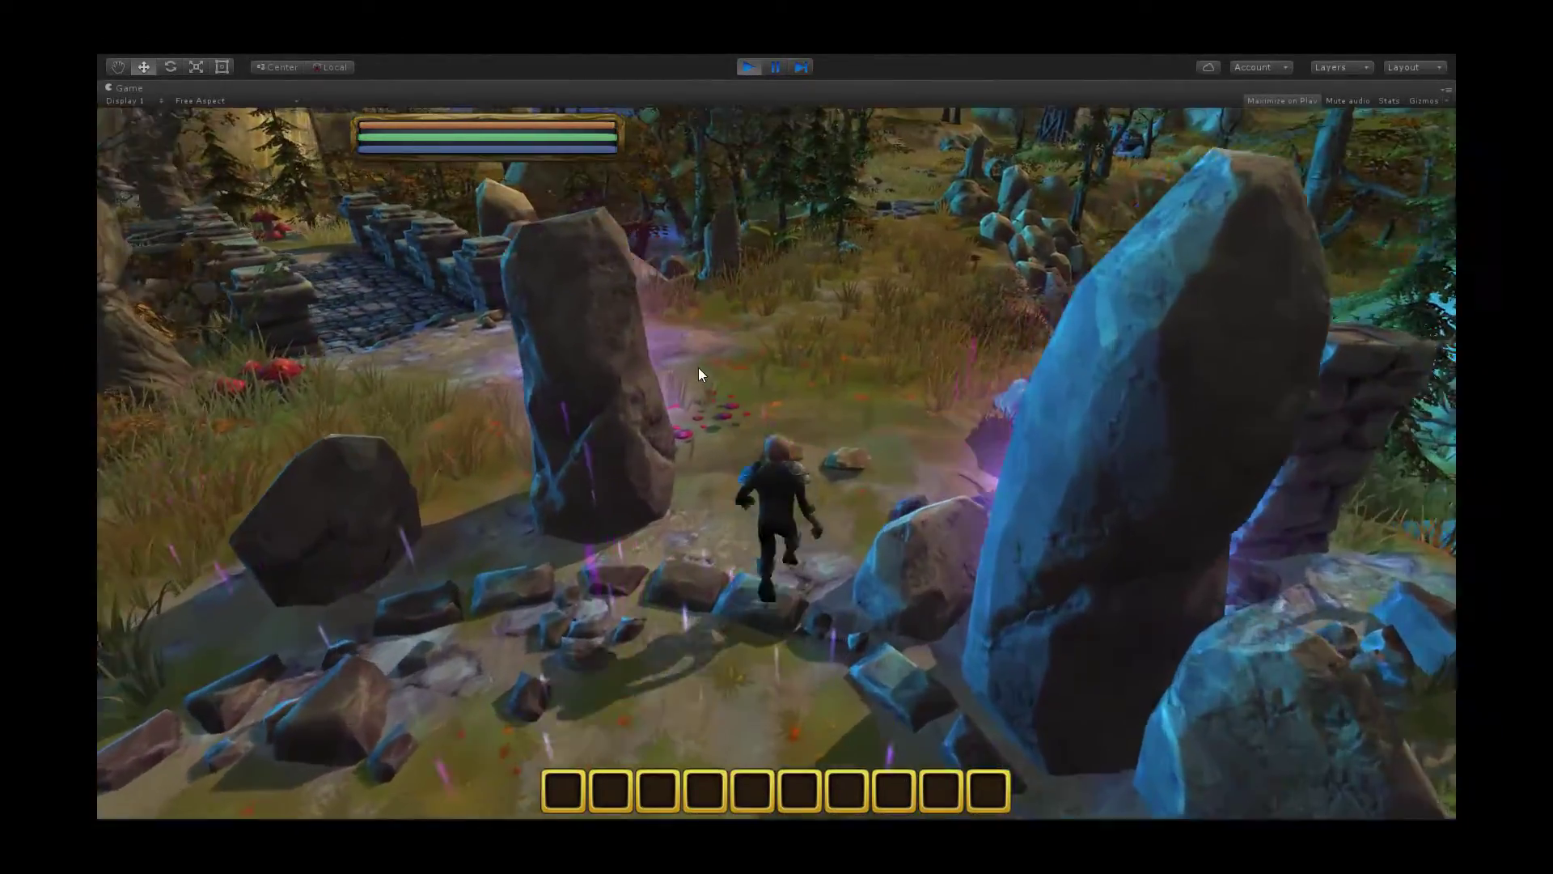
{"action": "right_click_drag", "start_coordinate": [699, 374], "coordinate": [791, 95]}
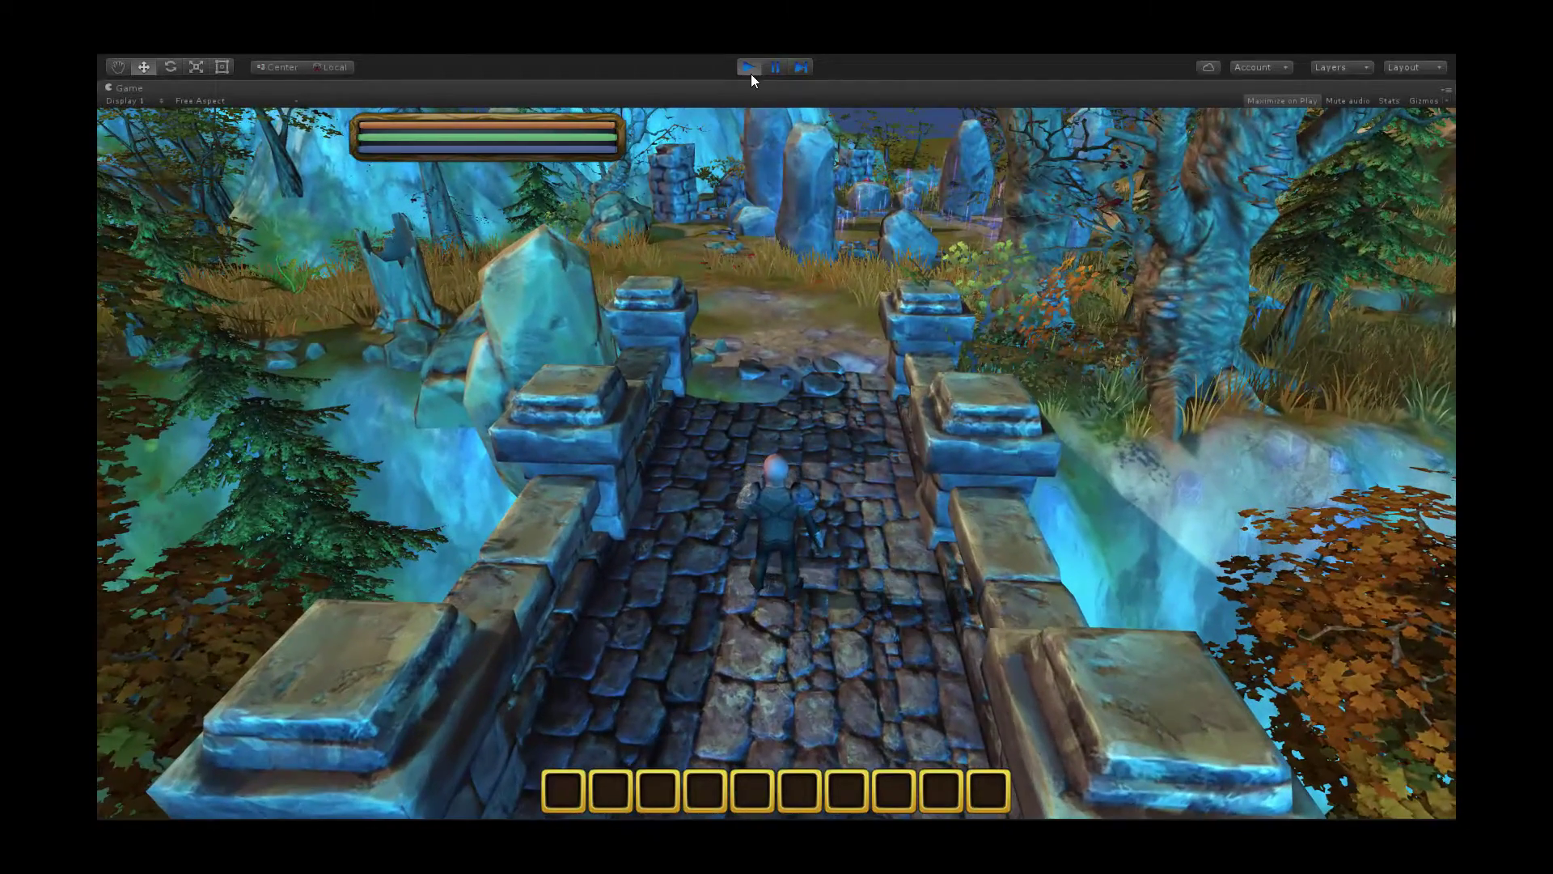
{"action": "left_click", "coordinate": [749, 69]}
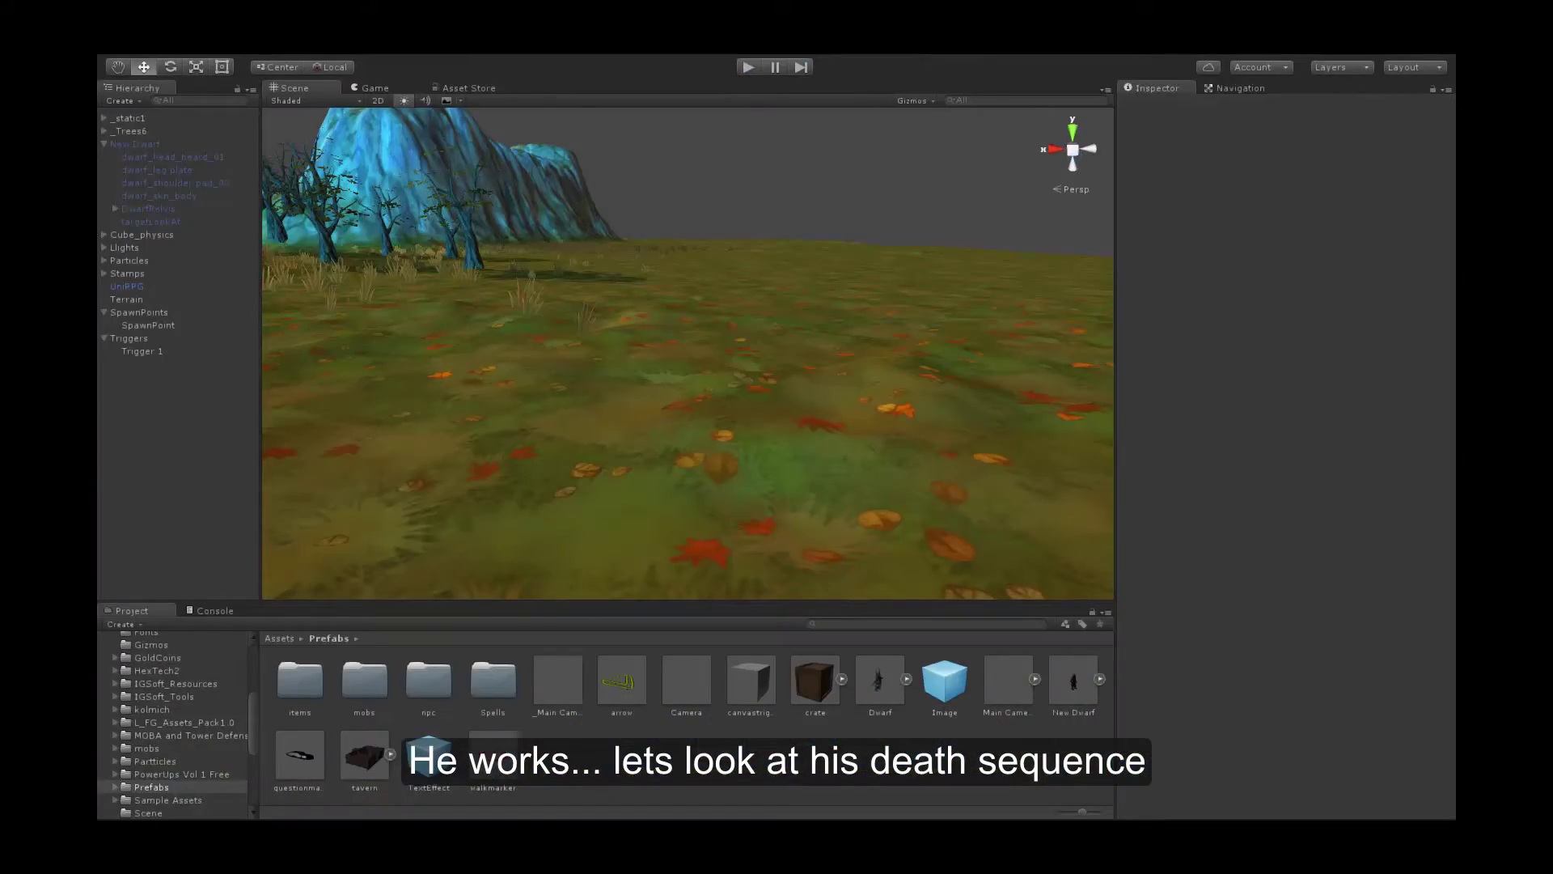
- Select the New Dwarf object in the scene hierarchy and enable it so the model can be edited
{"action": "left_click", "coordinate": [137, 144]}
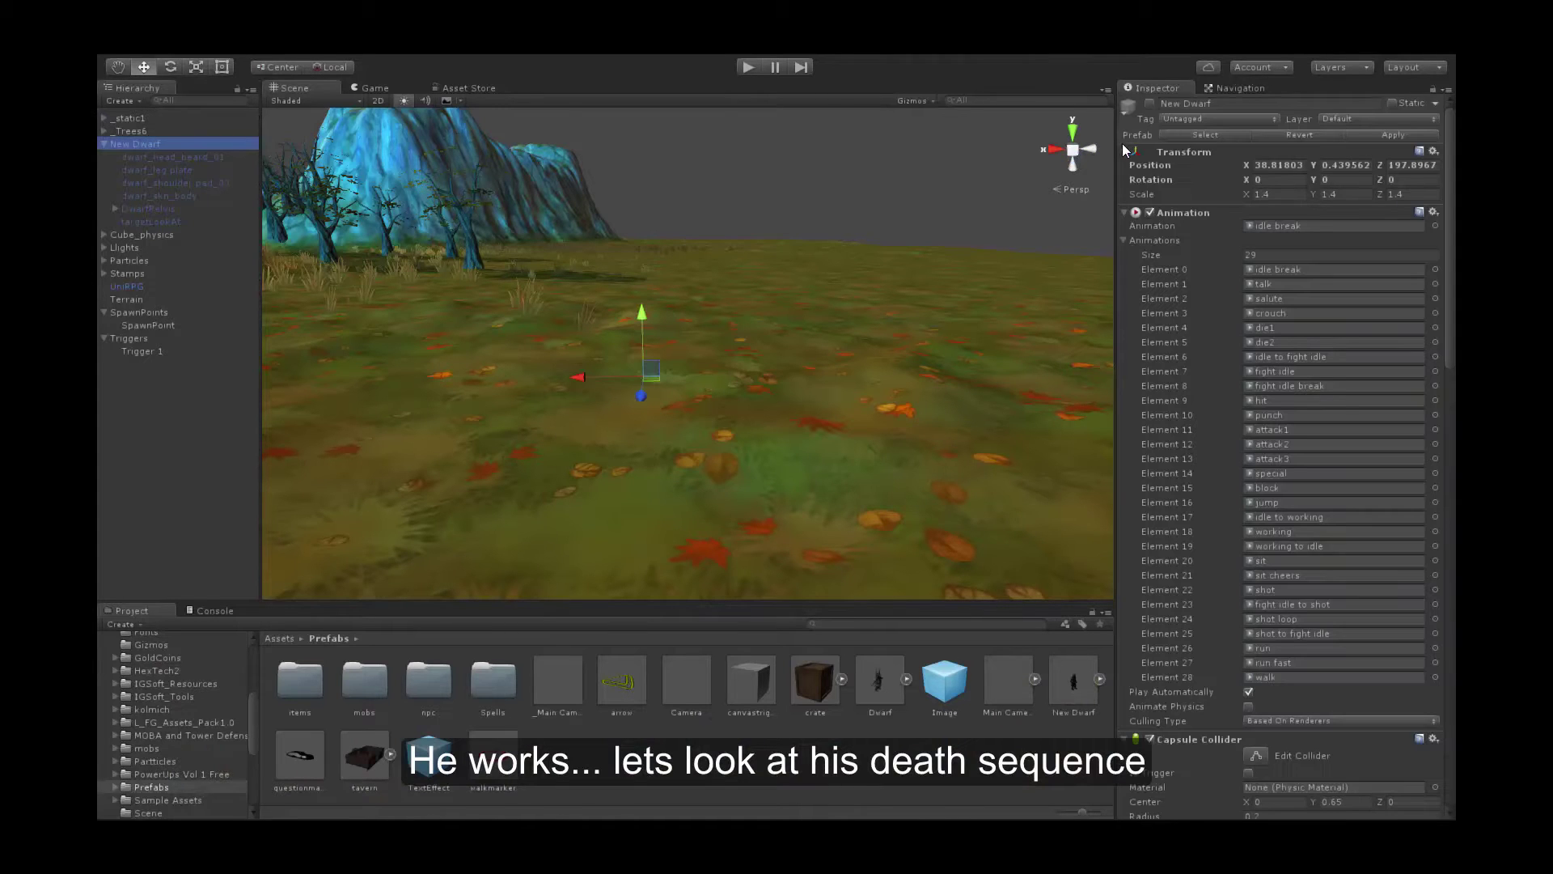
{"action": "left_click", "coordinate": [1149, 104]}
{"action": "left_click_drag", "start_coordinate": [610, 299], "coordinate": [728, 307], "text": "alt"}
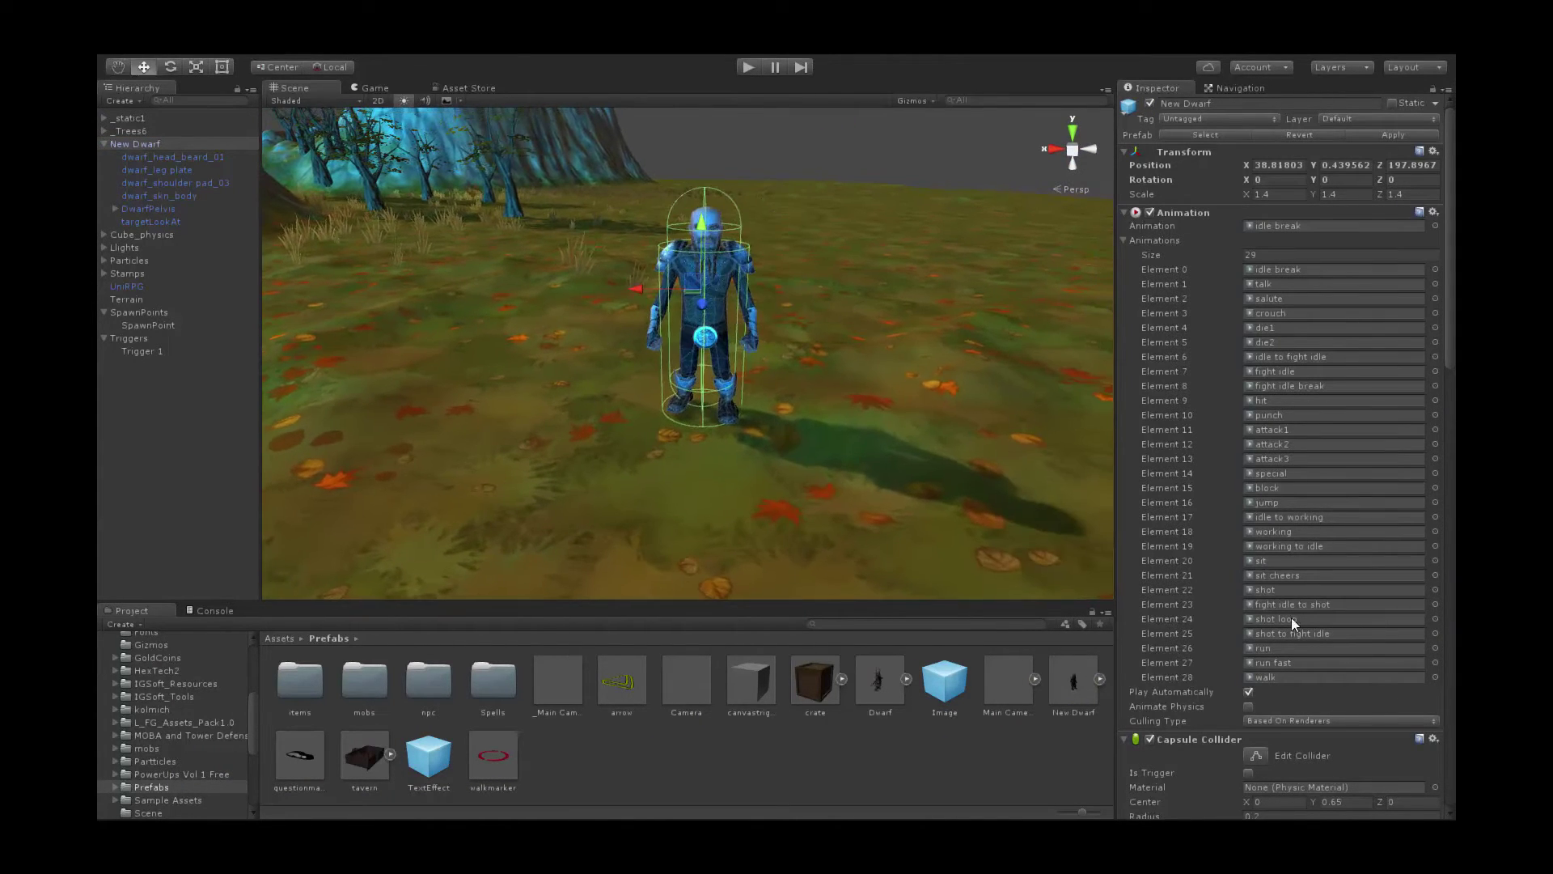
- Set the dwarf's On Death event in the Chara 2_Player script to trigger when the Life Points attribute reaches zero
{"action": "left_click", "coordinate": [1124, 241]}
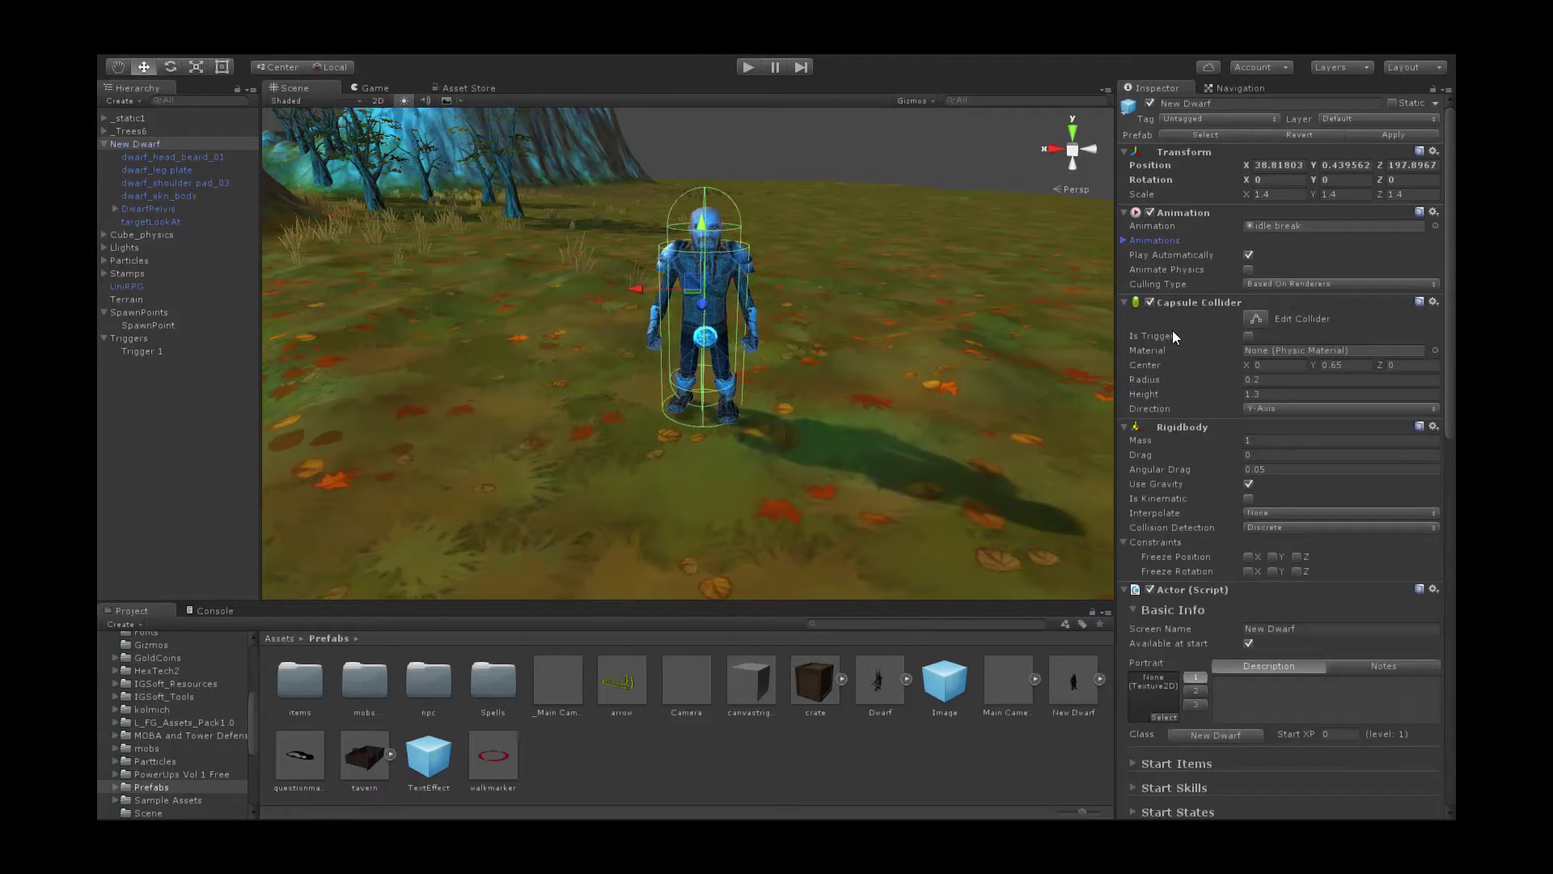
{"action": "left_click", "coordinate": [1126, 304]}
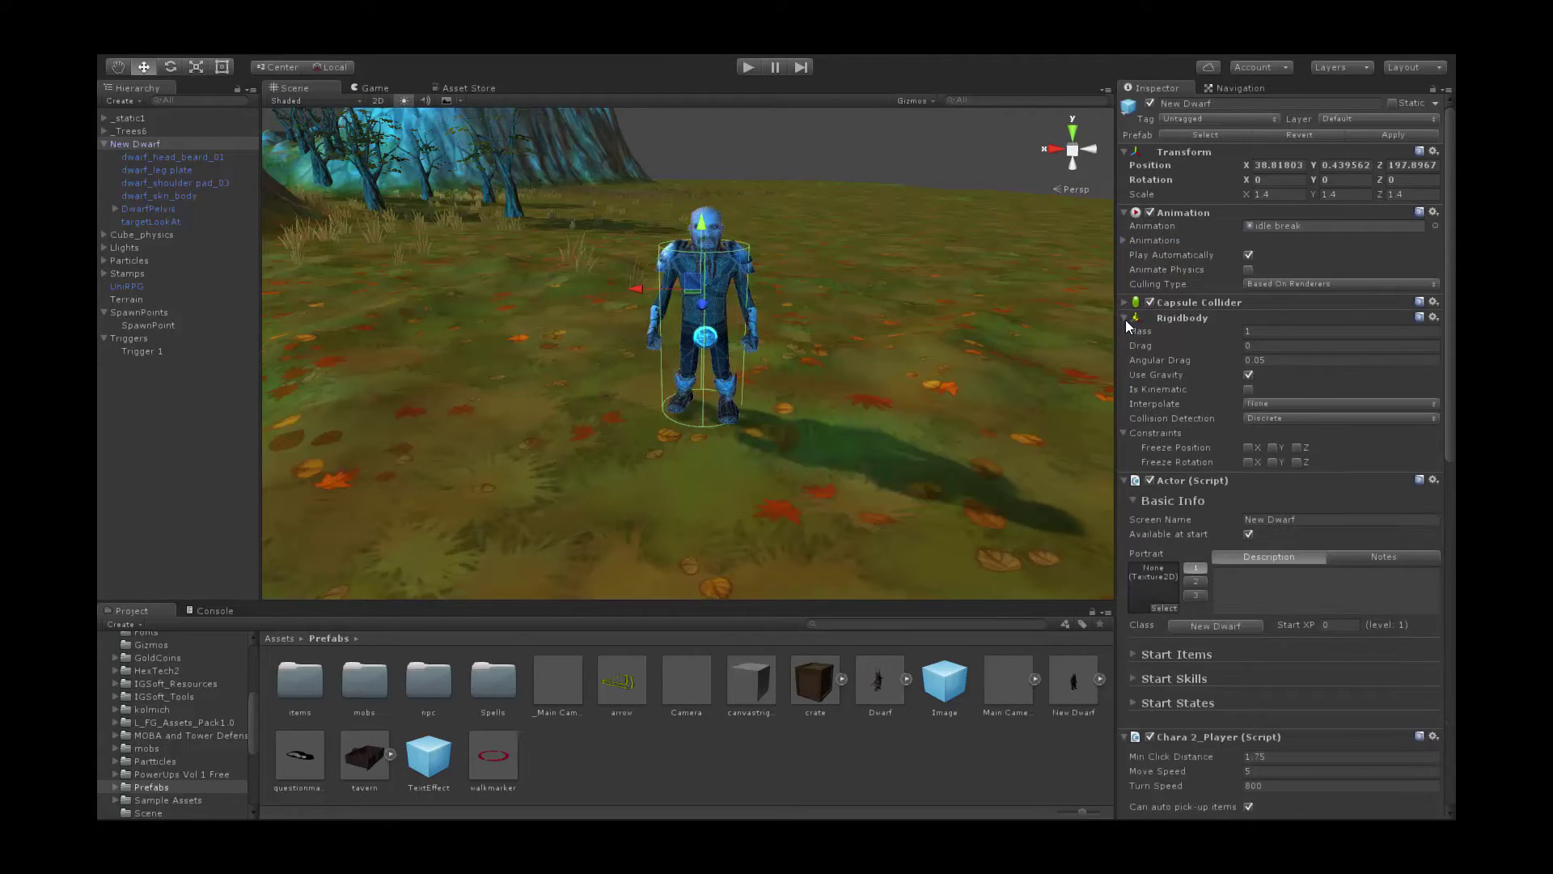
{"action": "scroll", "coordinate": [1165, 404], "scroll_direction": "down", "scroll_amount": 5}
{"action": "scroll", "coordinate": [1157, 498], "scroll_direction": "down", "scroll_amount": 5}
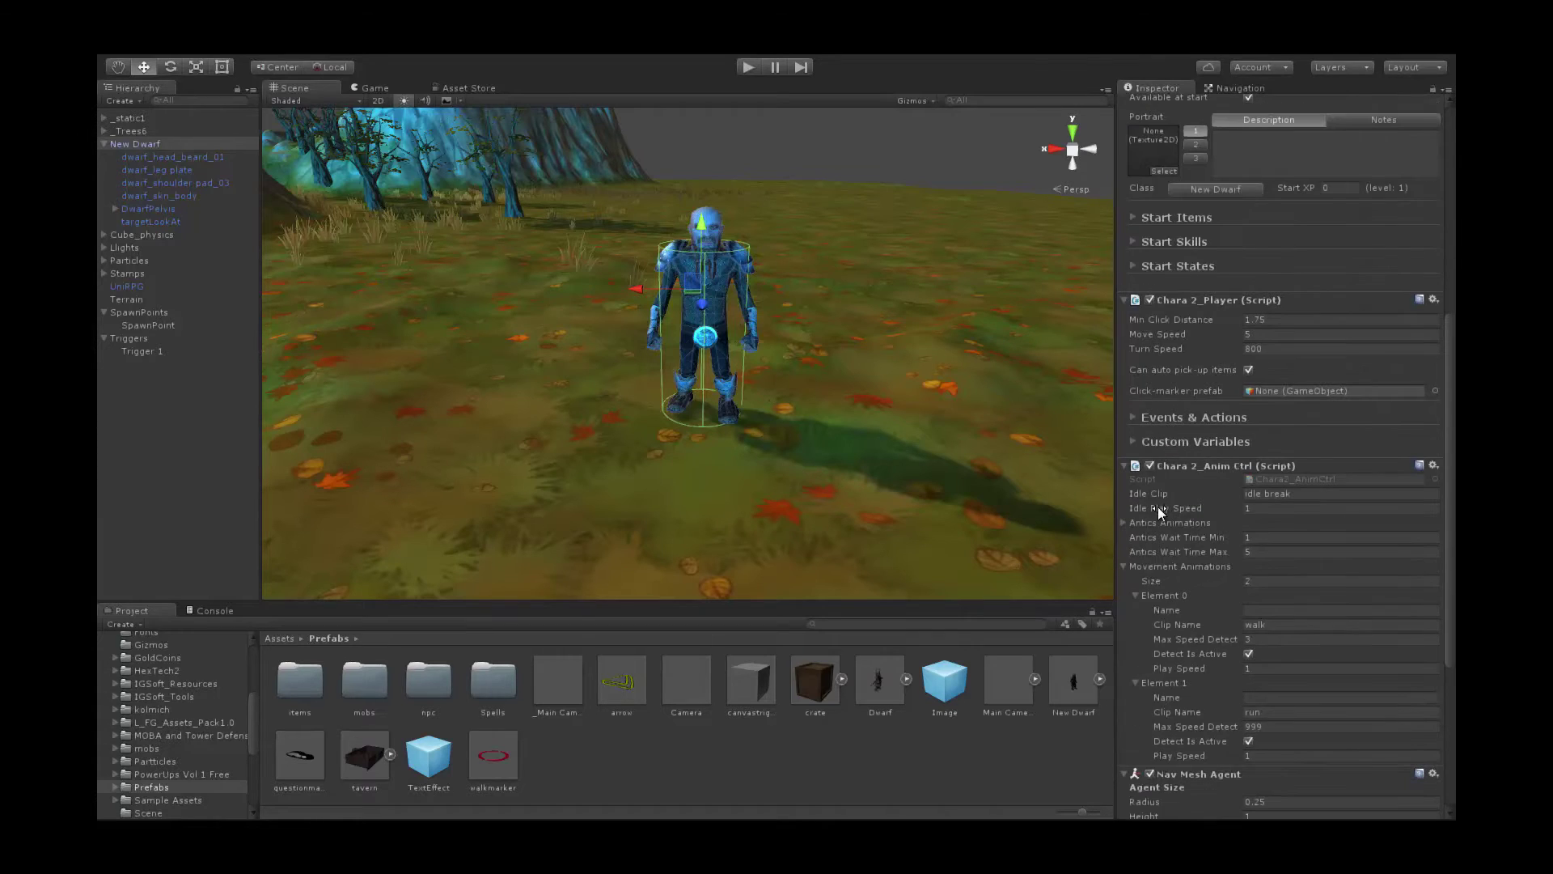
{"action": "left_click", "coordinate": [1132, 418]}
{"action": "scroll", "coordinate": [1207, 335], "scroll_direction": "down", "scroll_amount": 1}
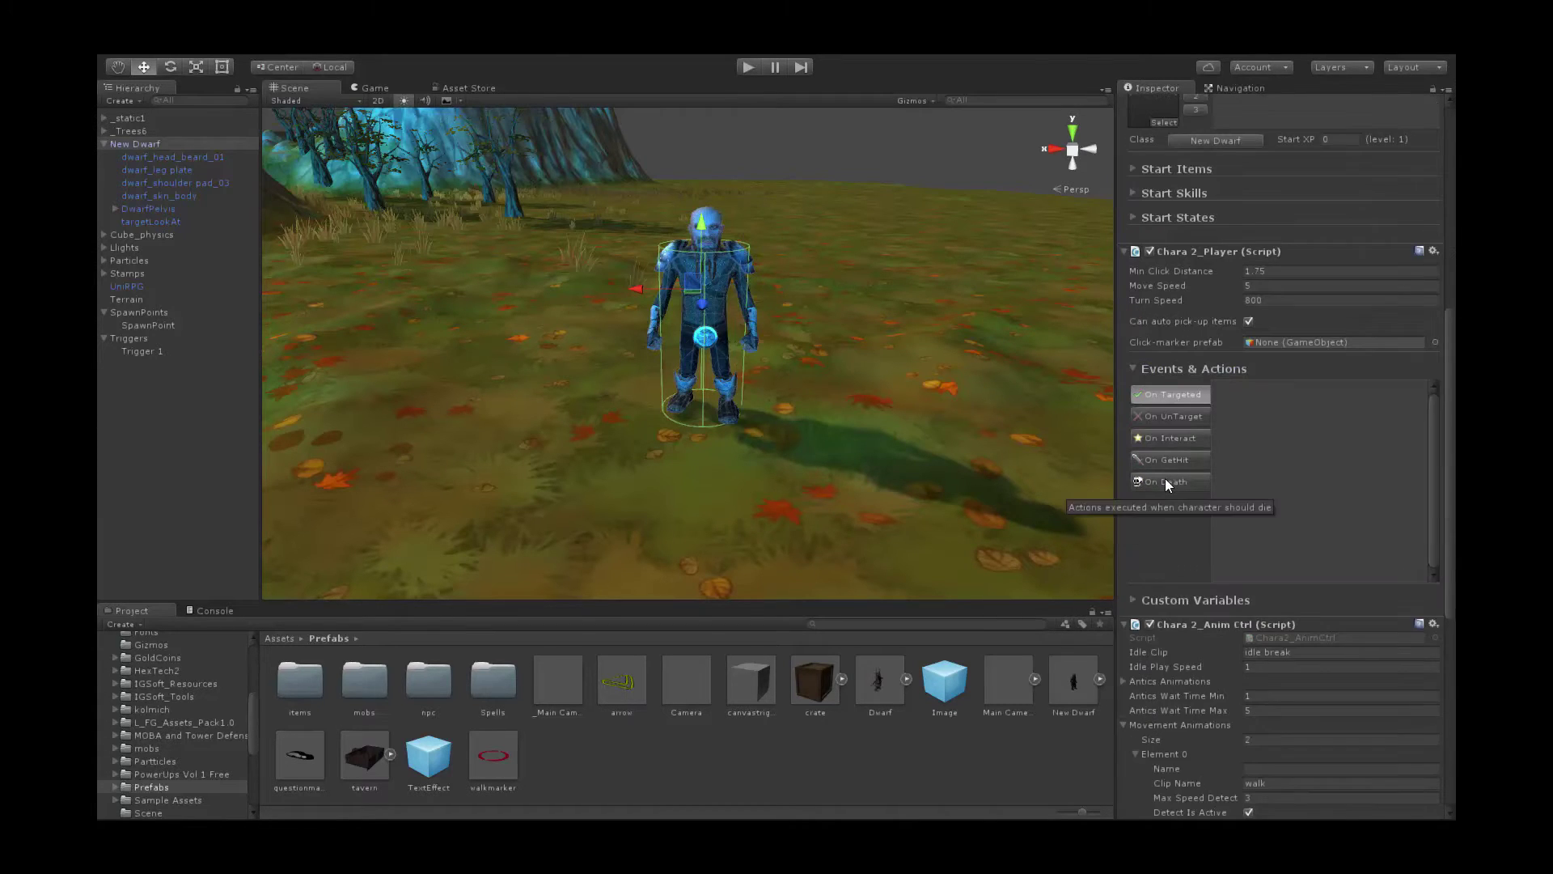
{"action": "scroll", "coordinate": [1165, 478], "scroll_direction": "down", "scroll_amount": 1}
{"action": "left_click", "coordinate": [1166, 436]}
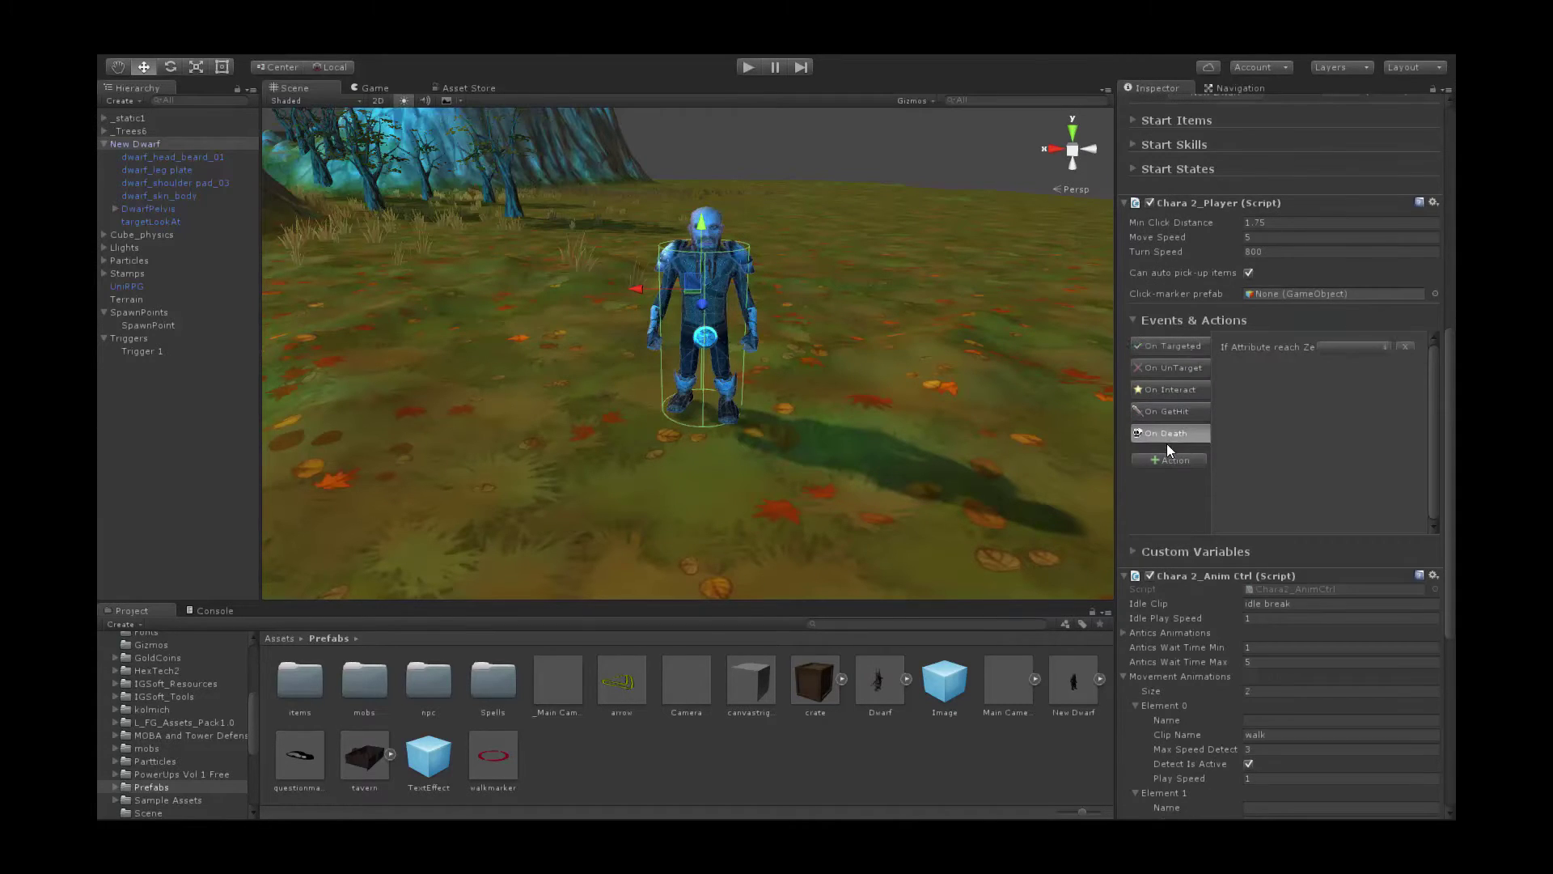
{"action": "left_click", "coordinate": [1361, 348]}
{"action": "left_click", "coordinate": [1326, 364]}
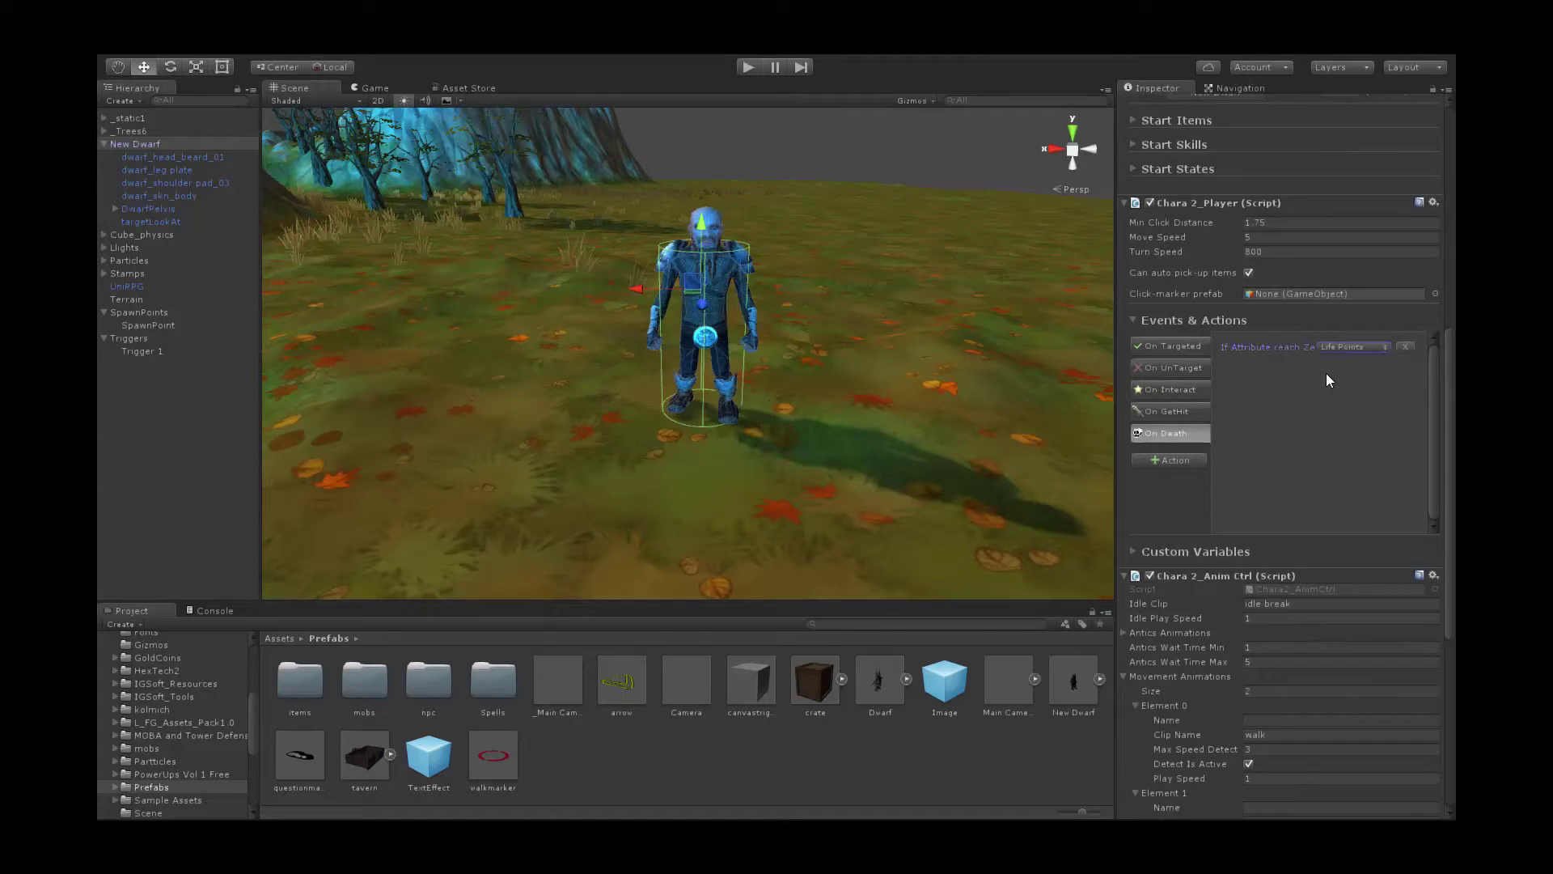
- Add an On Death action that plays the die2 animation on Self with Cross fade enabled and wrap mode Clamp
{"action": "left_click", "coordinate": [1181, 462]}
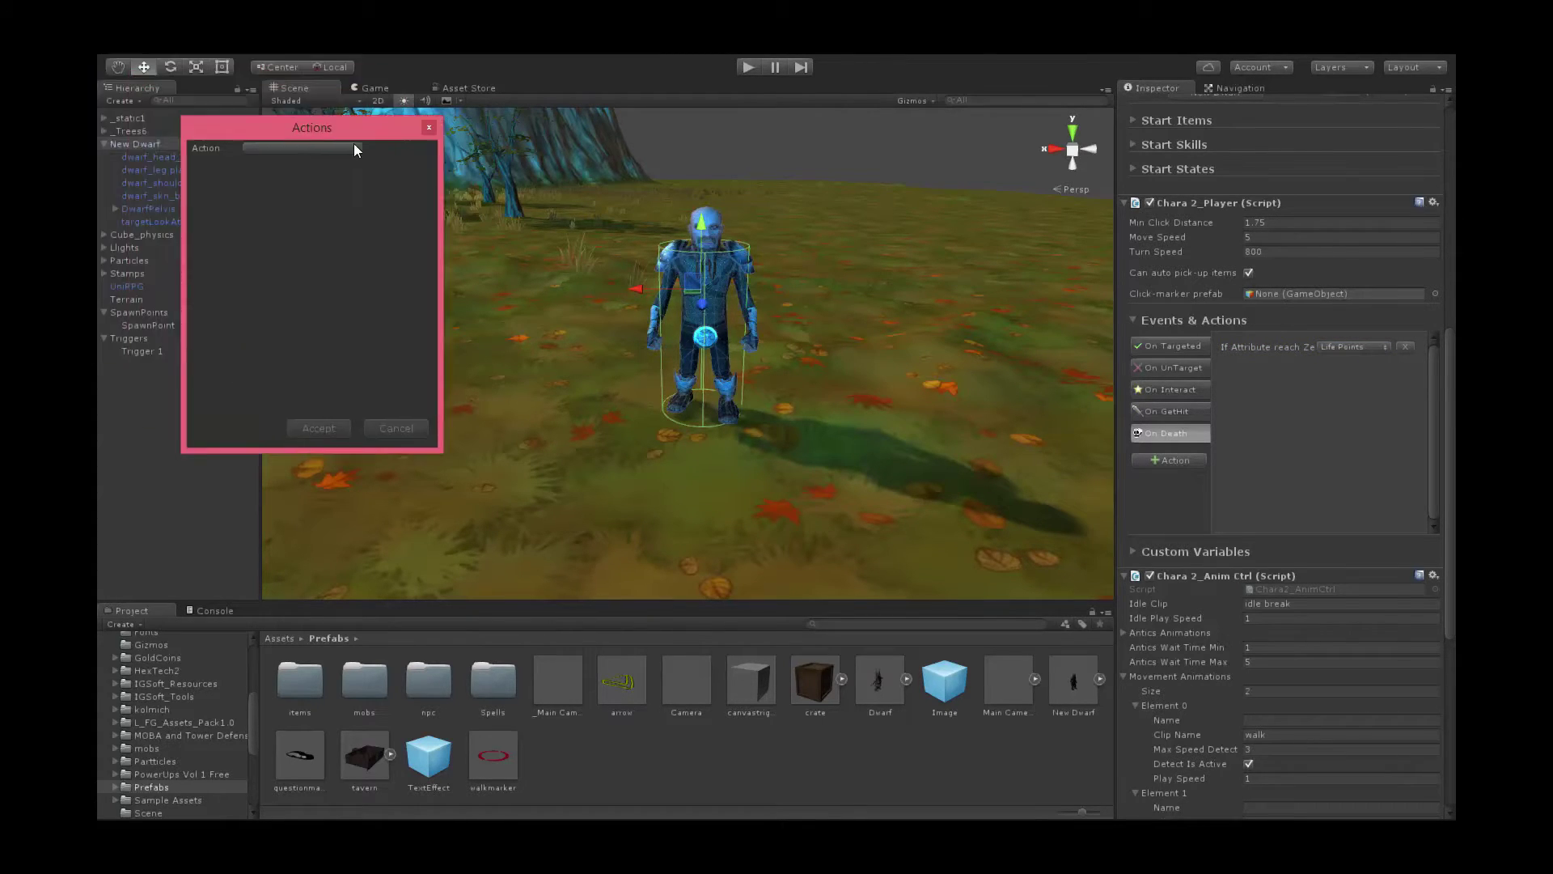
{"action": "left_click", "coordinate": [362, 144]}
{"action": "mouse_move", "coordinate": [356, 233]}
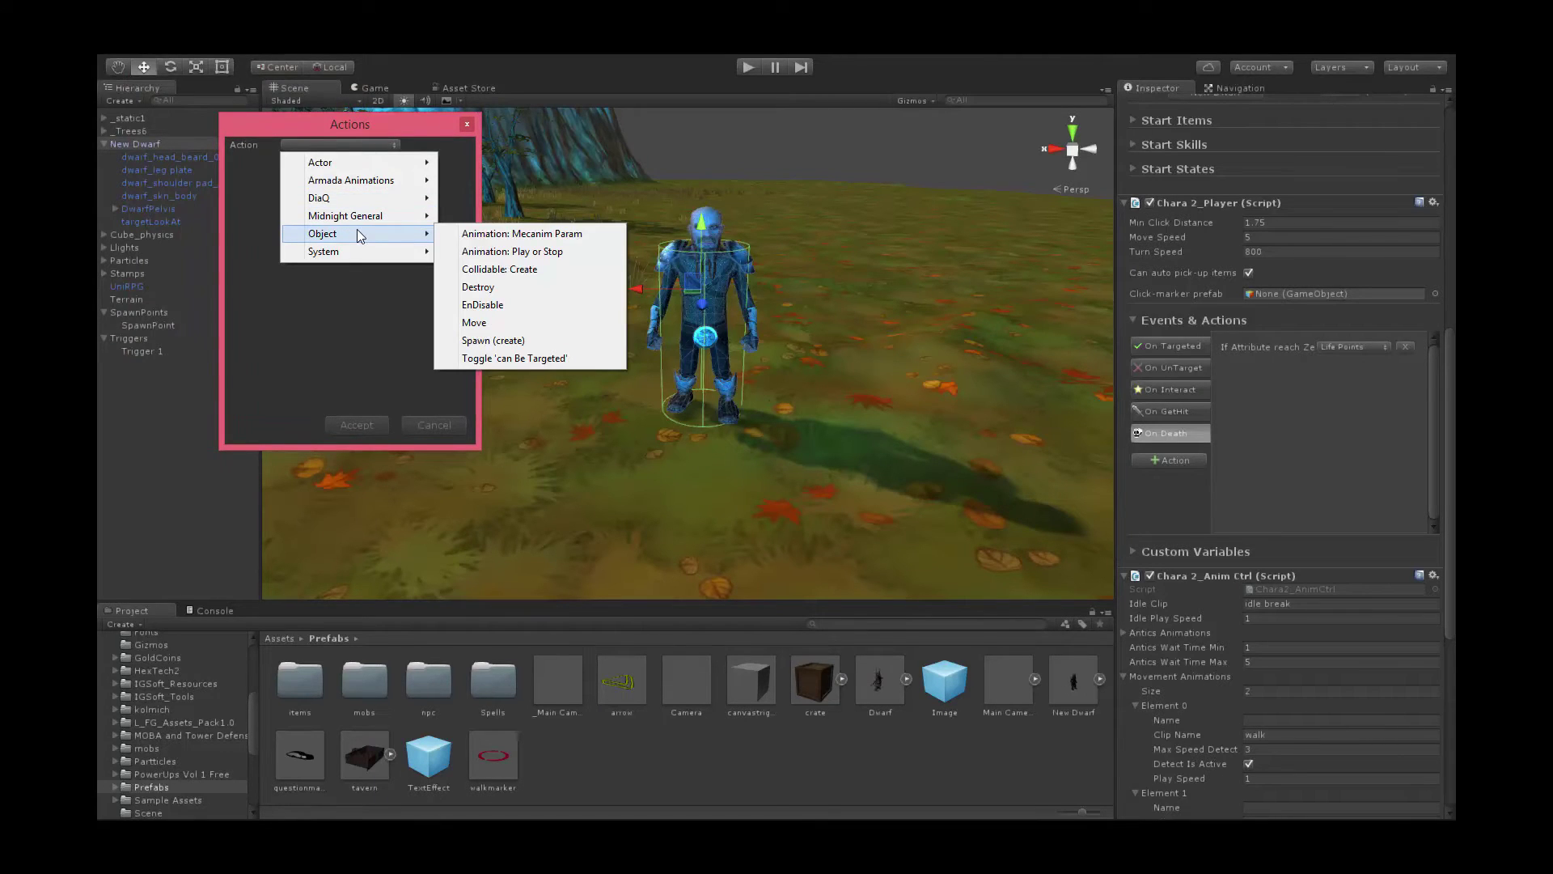
{"action": "left_click", "coordinate": [482, 251]}
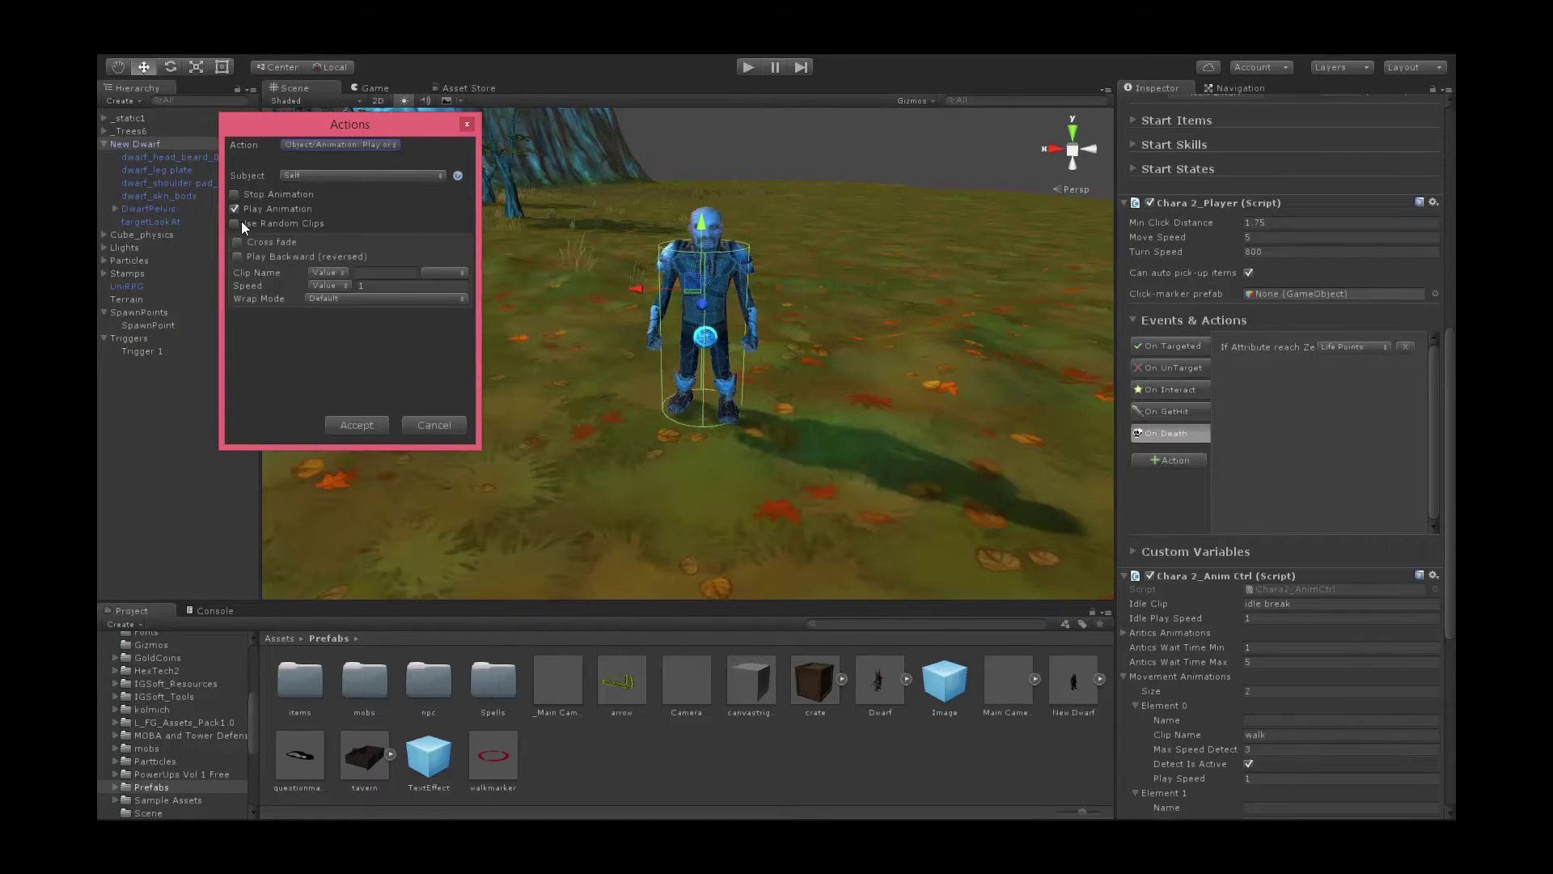
{"action": "left_click", "coordinate": [466, 272]}
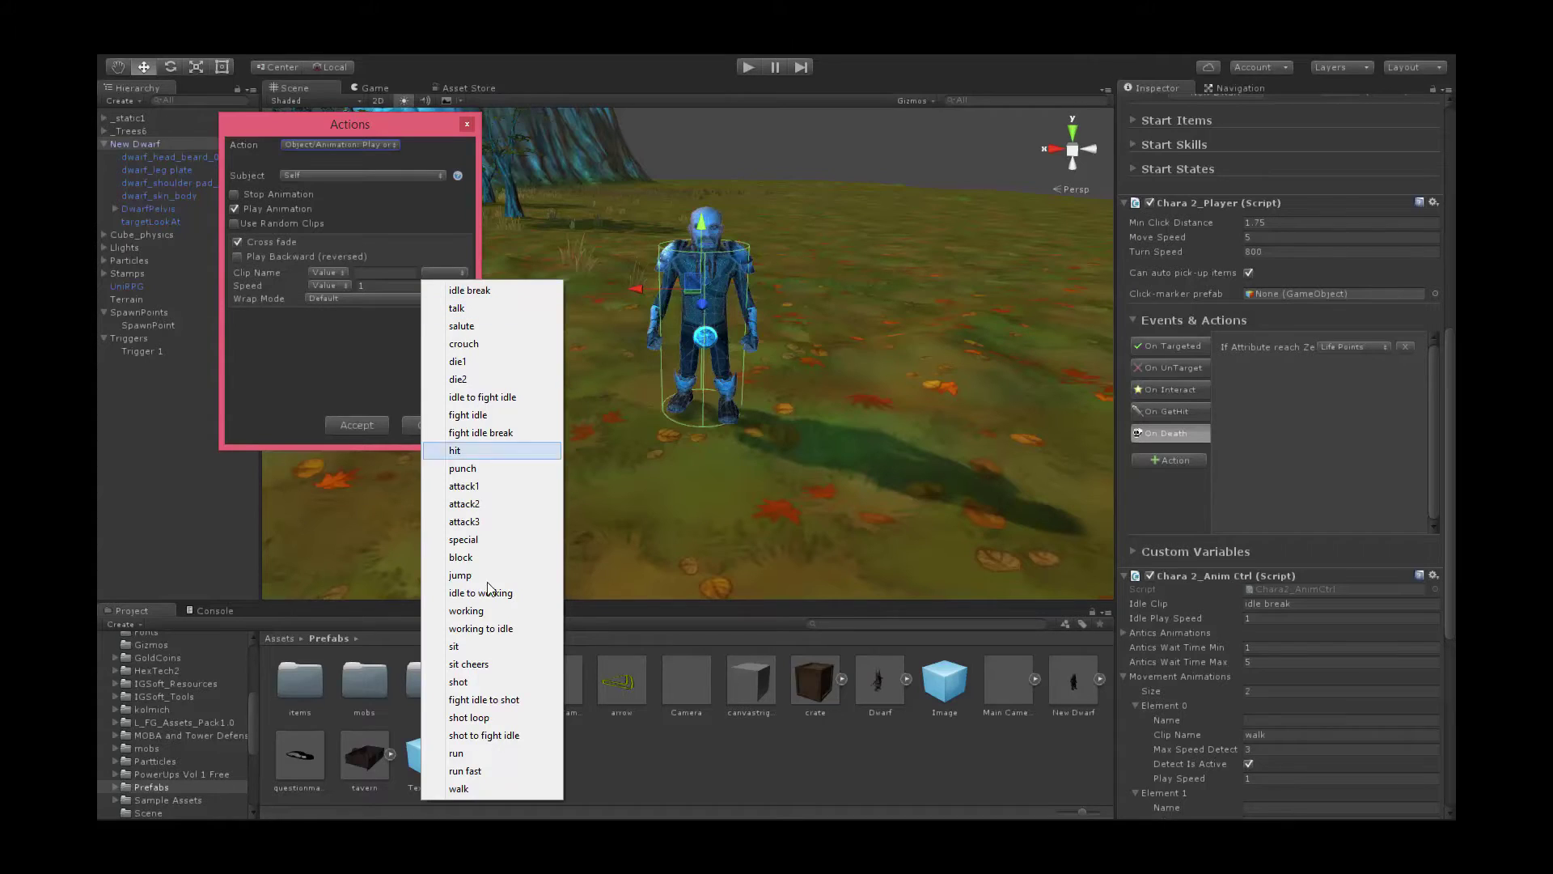
{"action": "left_click", "coordinate": [459, 378]}
{"action": "left_click", "coordinate": [348, 298]}
{"action": "left_click", "coordinate": [351, 354]}
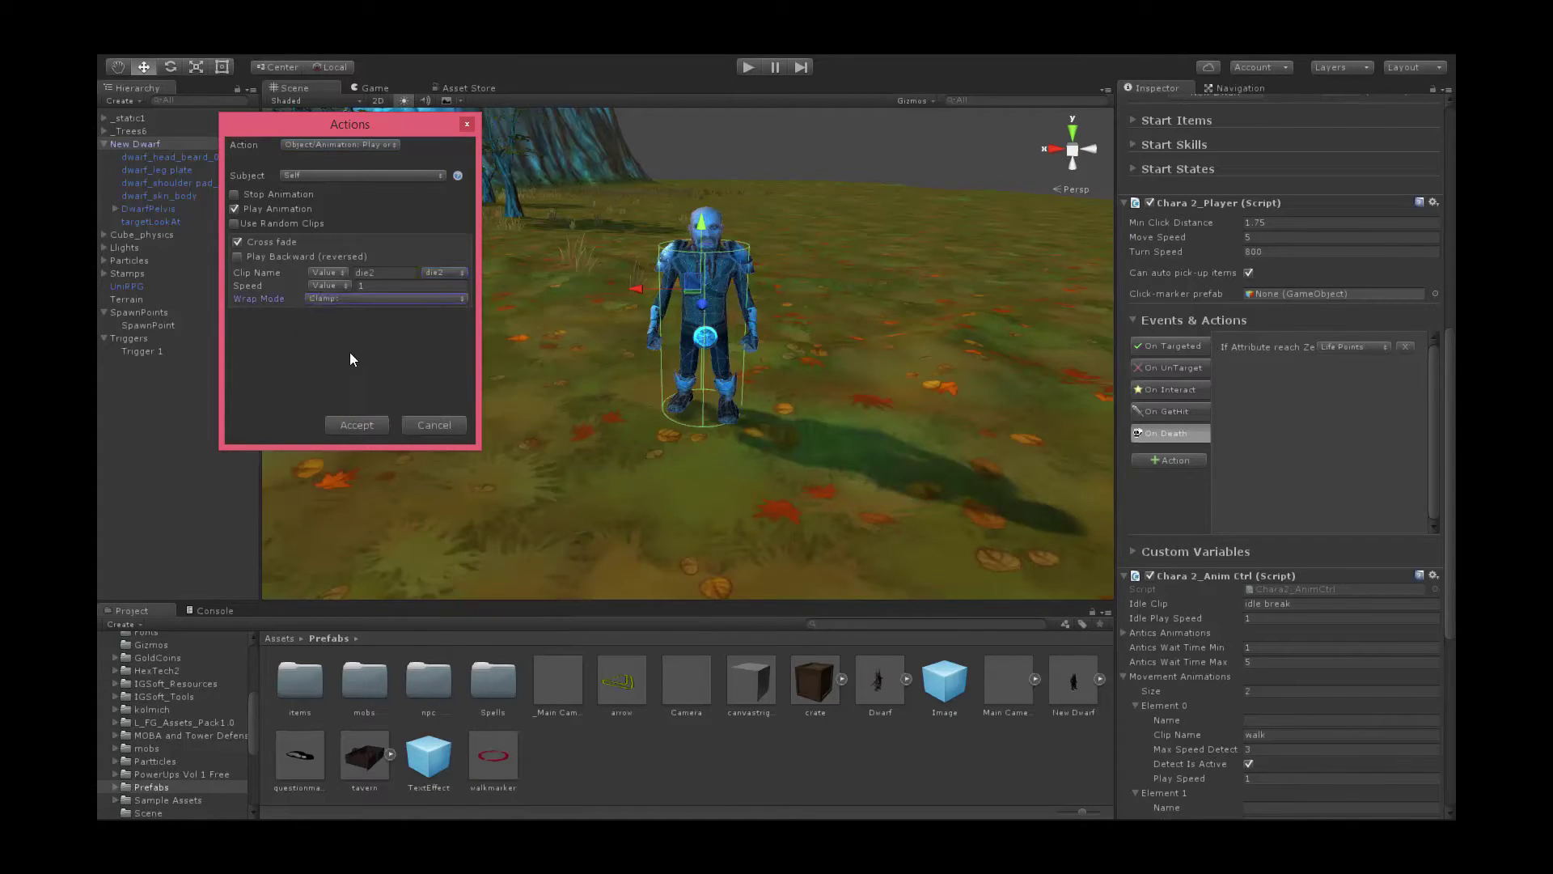
{"action": "left_click", "coordinate": [361, 432]}
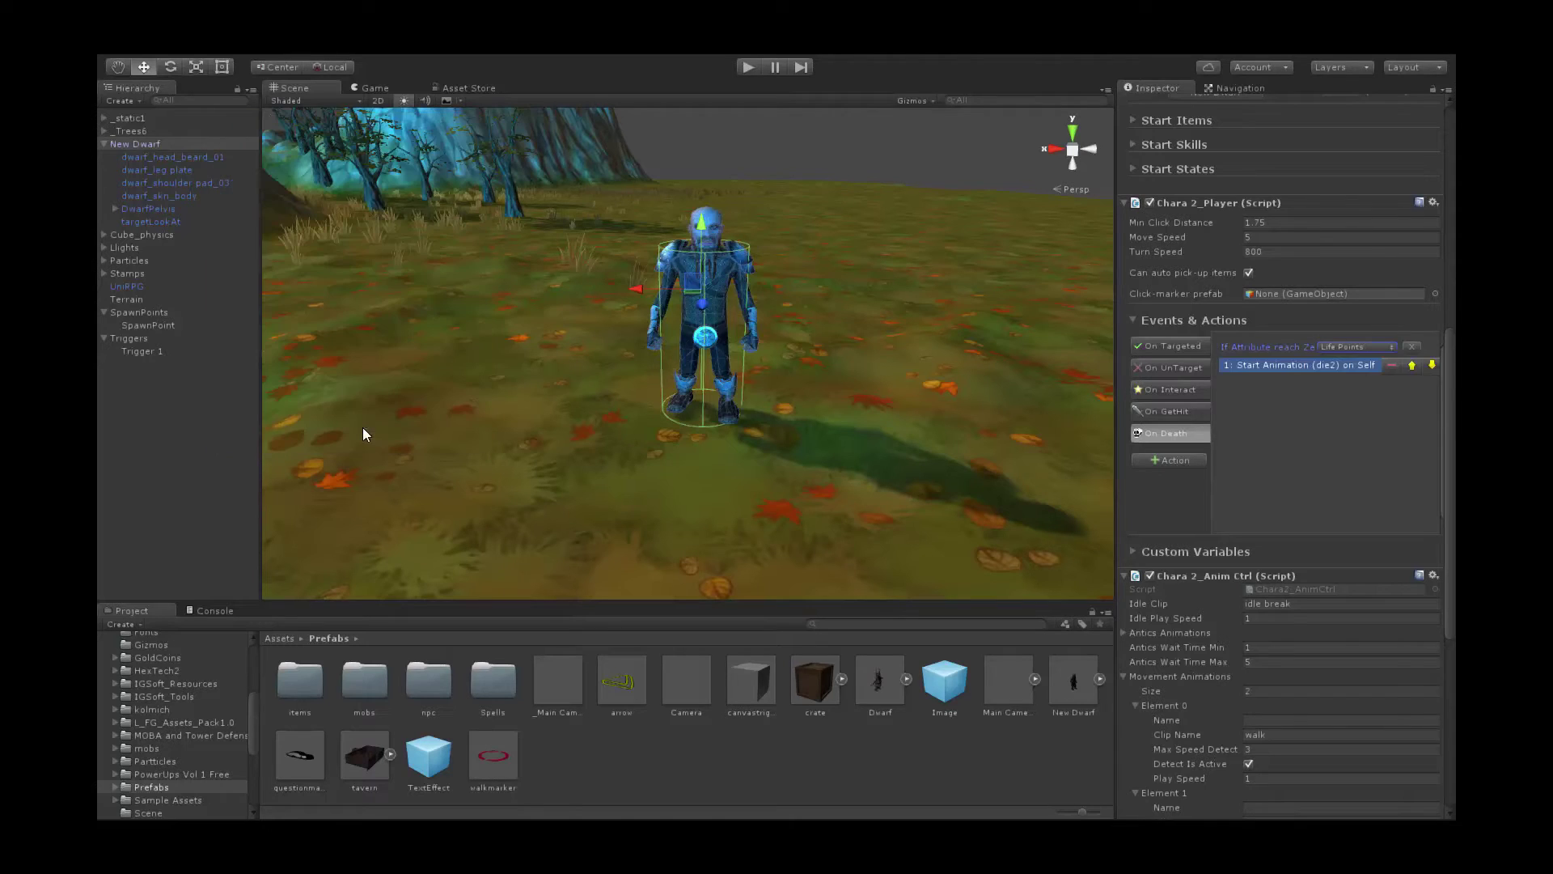
- Add an On Death action that toggles 'can Be Targeted' to prevent targeting Self
{"action": "left_click", "coordinate": [1168, 459]}
{"action": "left_click", "coordinate": [385, 142]}
{"action": "mouse_move", "coordinate": [360, 160]}
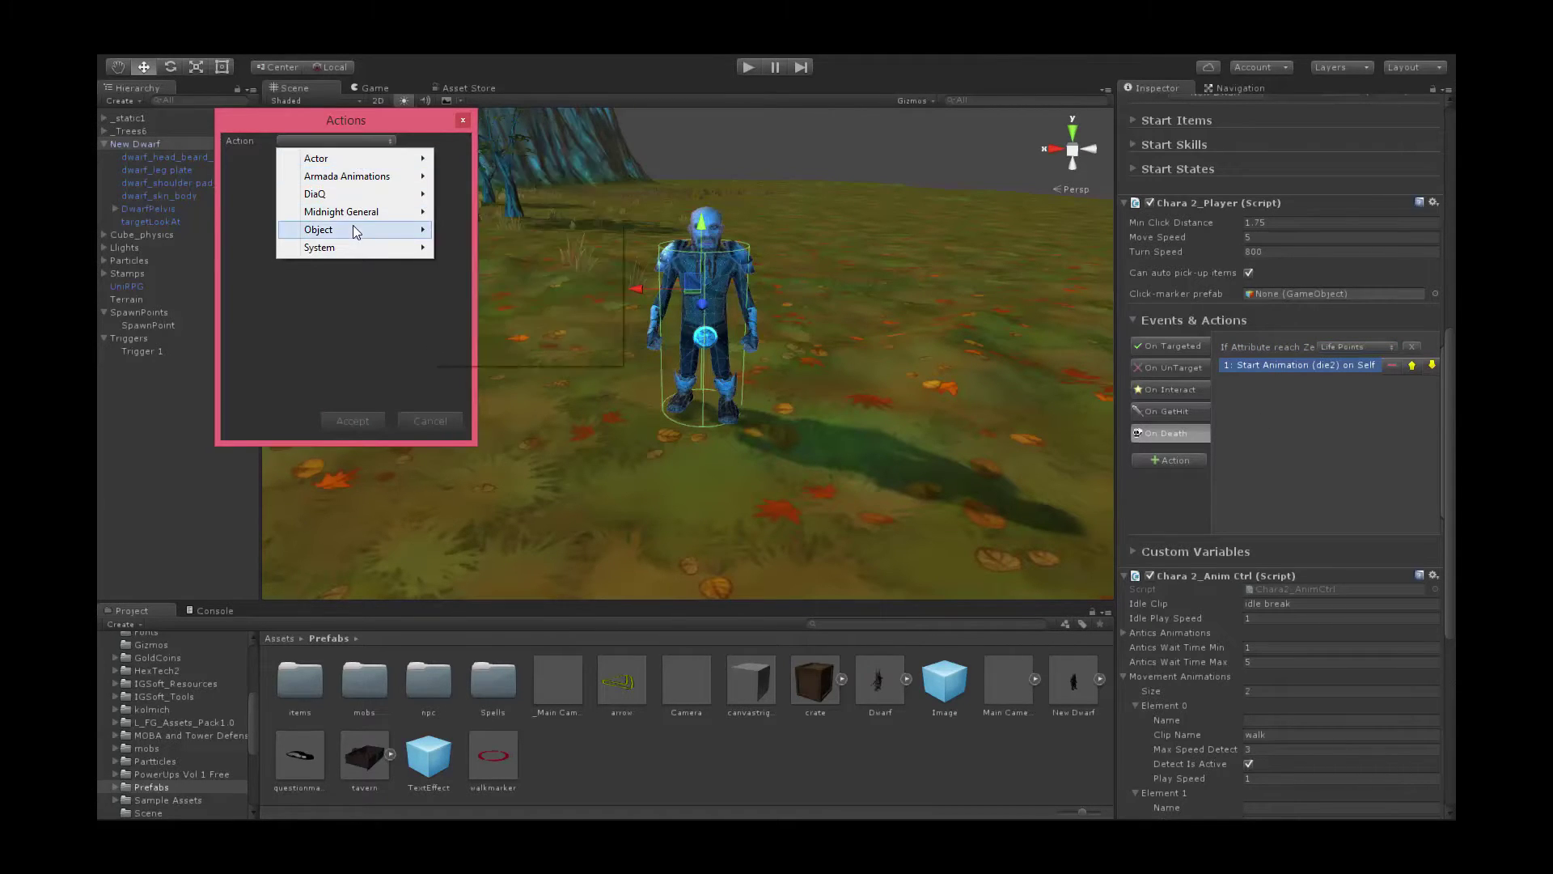
{"action": "mouse_move", "coordinate": [352, 232]}
{"action": "left_click", "coordinate": [522, 356]}
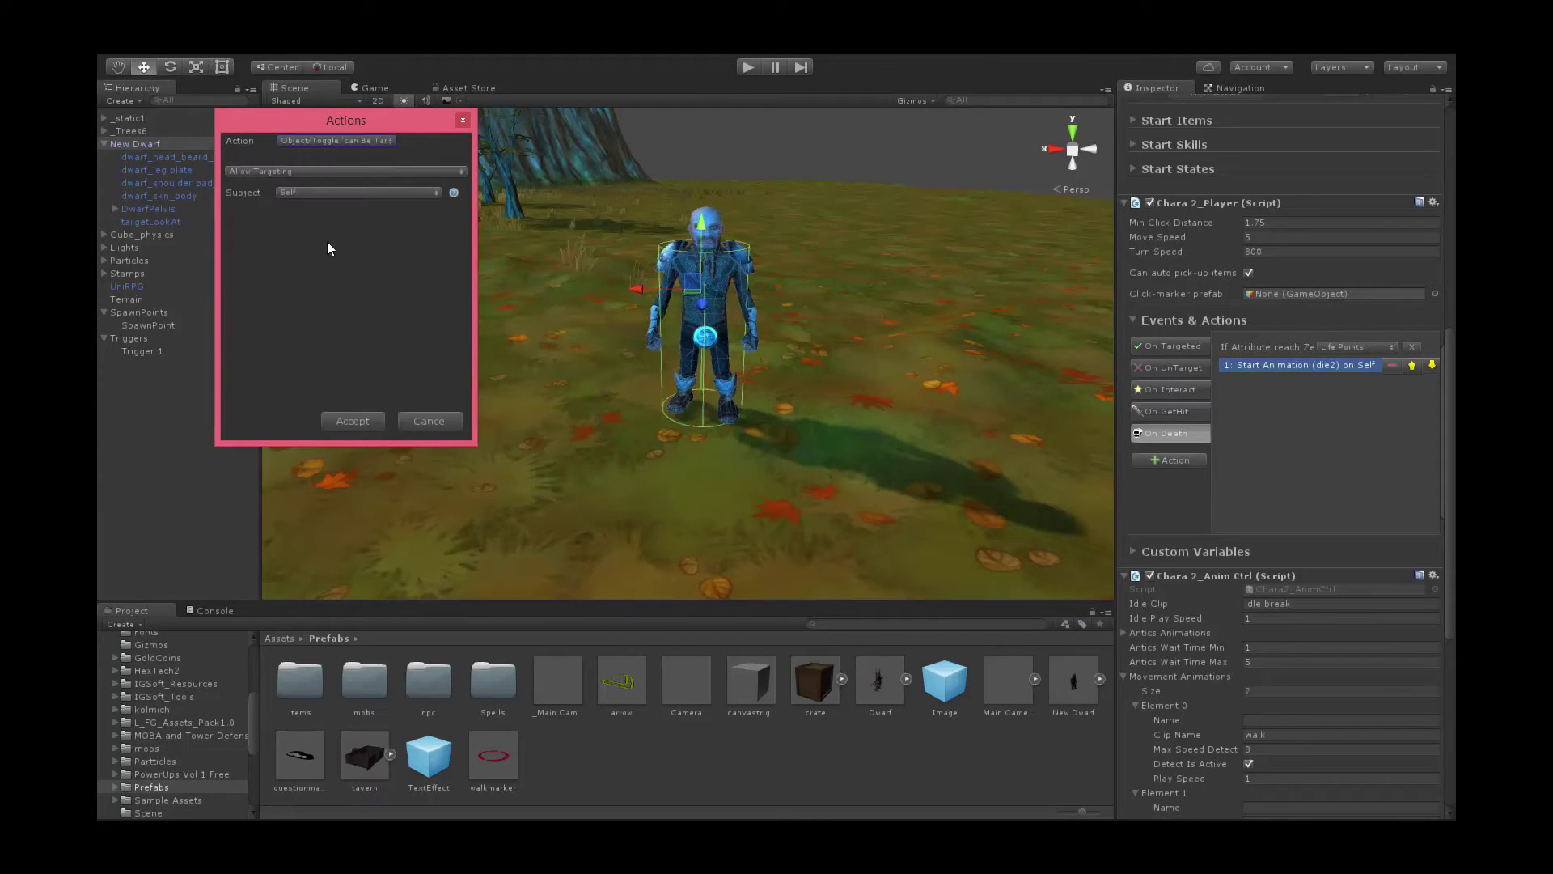
{"action": "left_click", "coordinate": [297, 171]}
{"action": "left_click", "coordinate": [303, 210]}
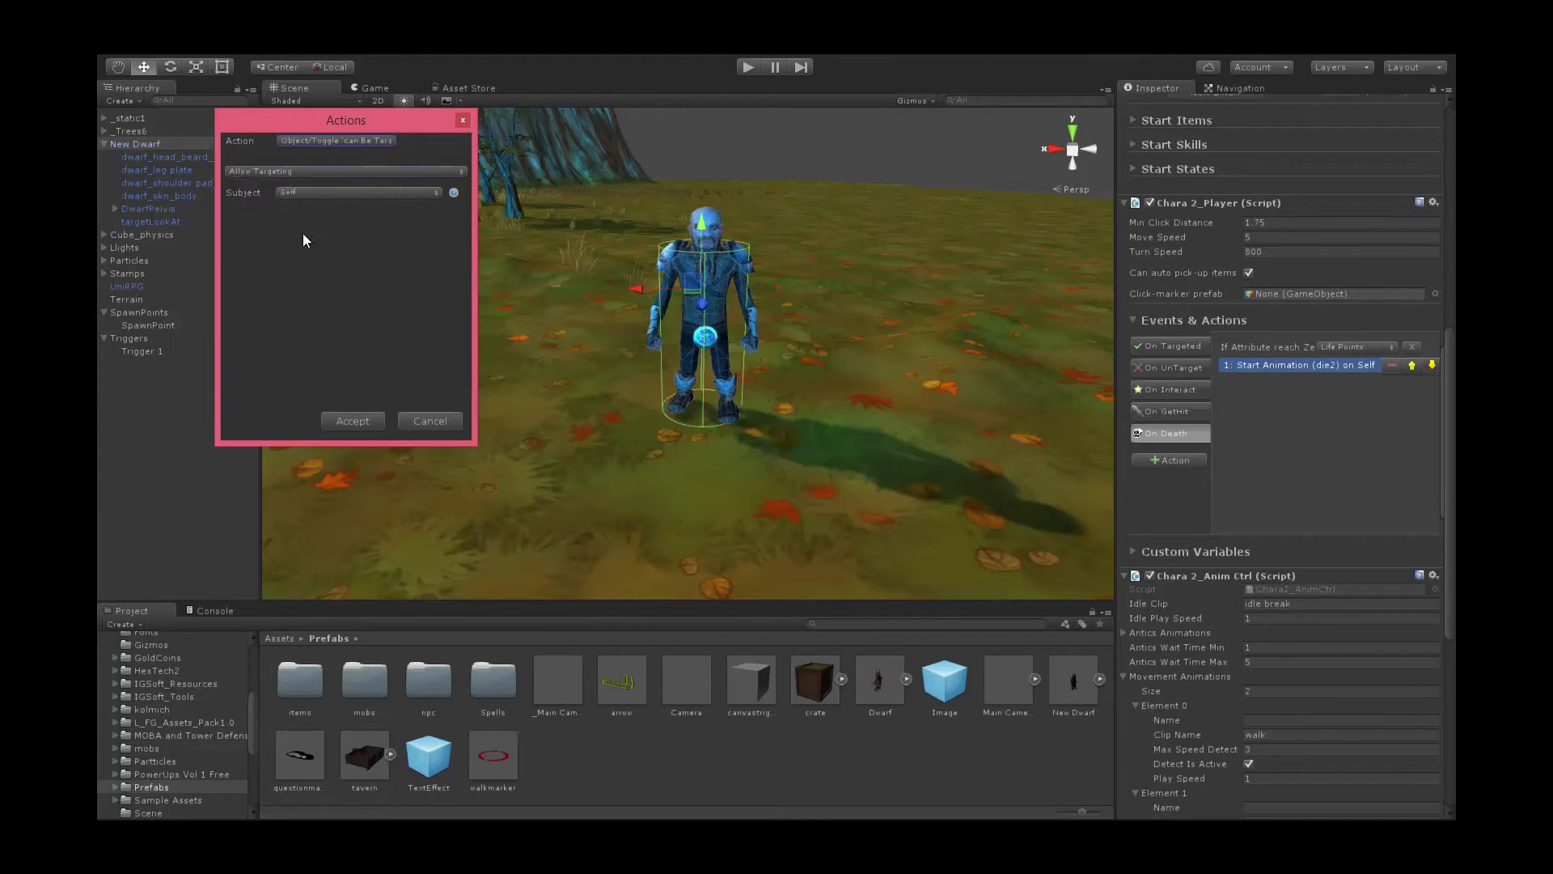
{"action": "left_click", "coordinate": [365, 421]}
- Add an On Death EnDisable Character action that disables control on Self
{"action": "left_click", "coordinate": [1173, 461]}
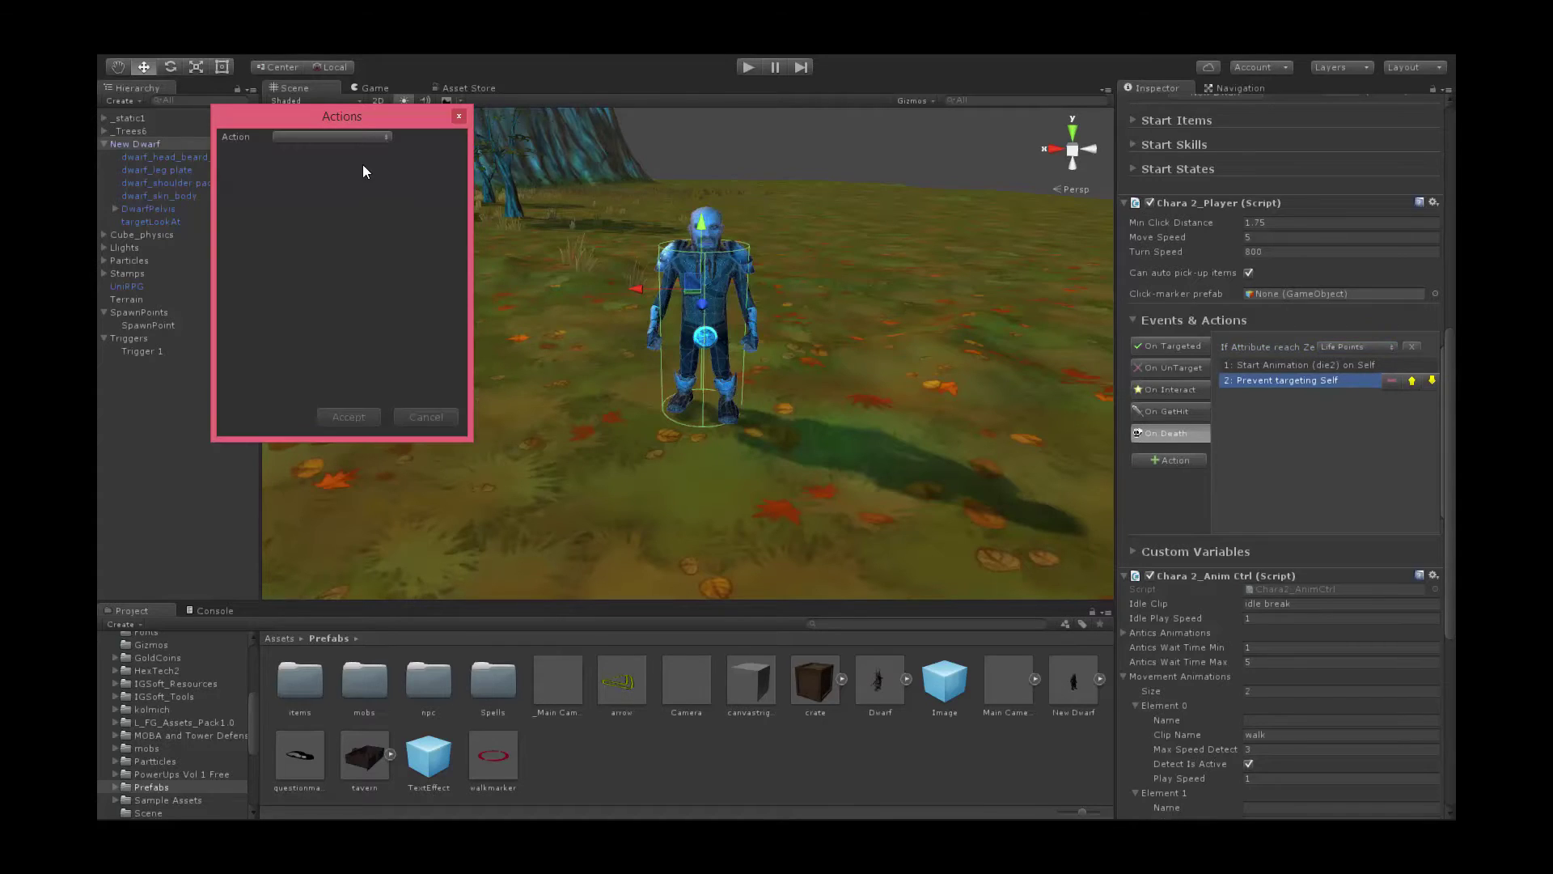
{"action": "left_click", "coordinate": [349, 137]}
{"action": "mouse_move", "coordinate": [353, 154]}
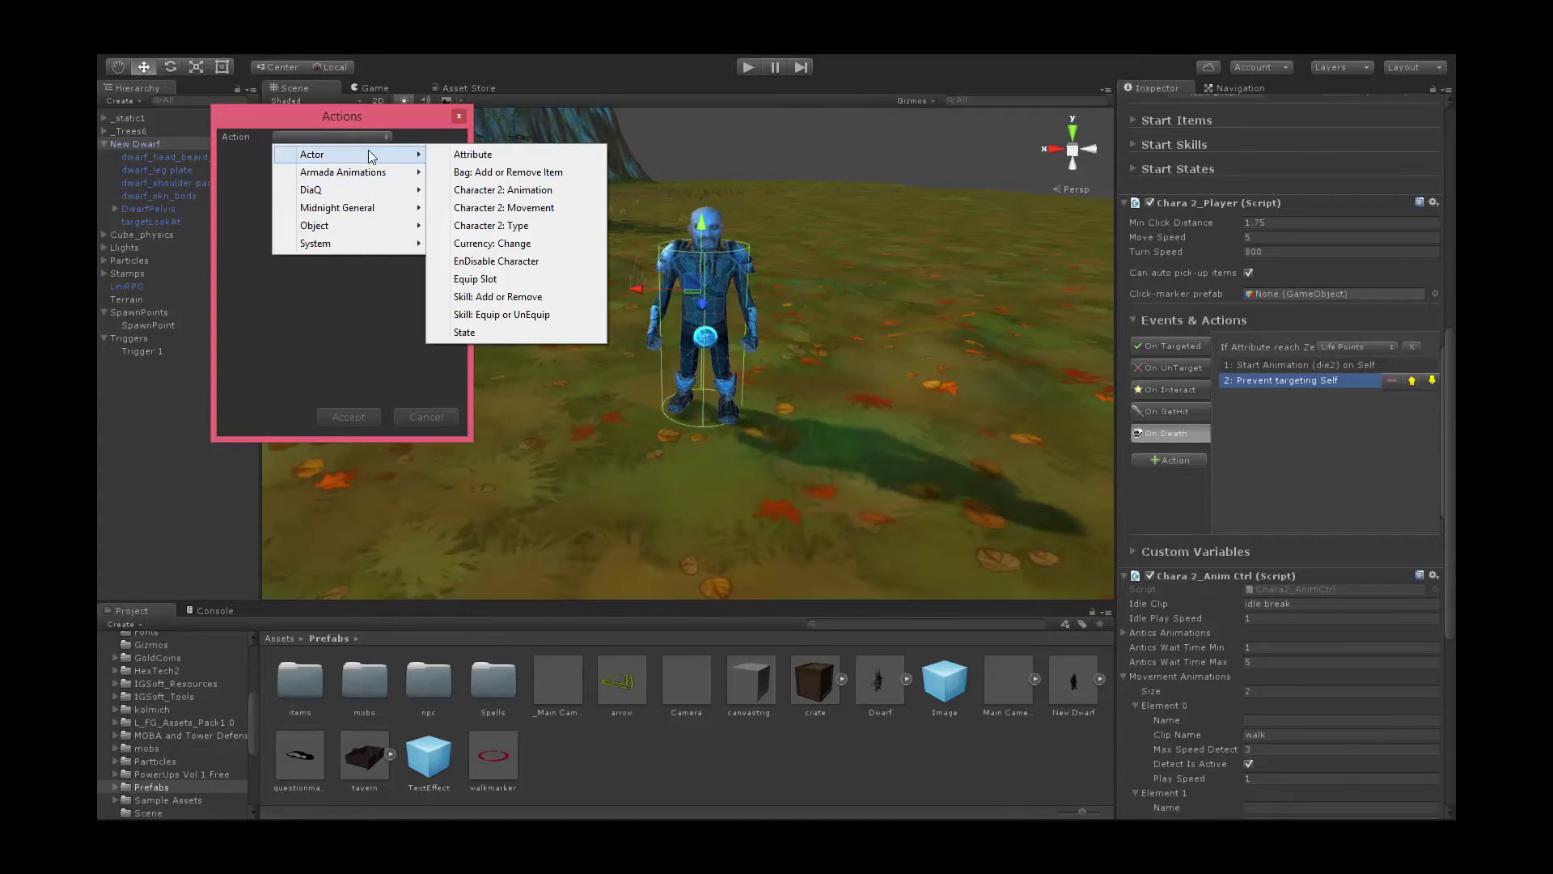
{"action": "left_click", "coordinate": [522, 261]}
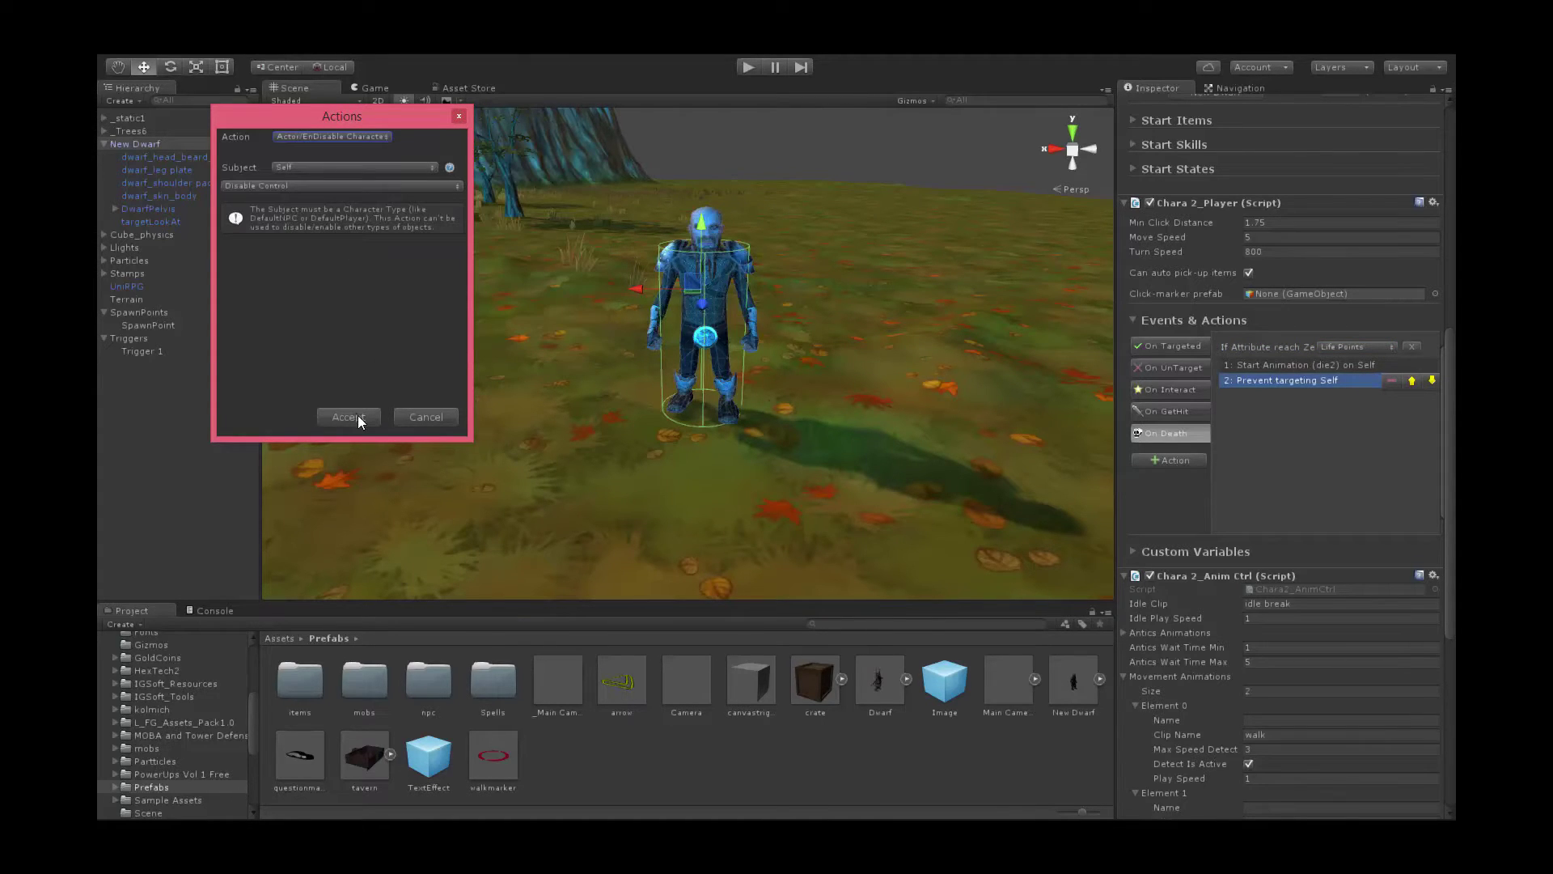
{"action": "left_click", "coordinate": [358, 416]}
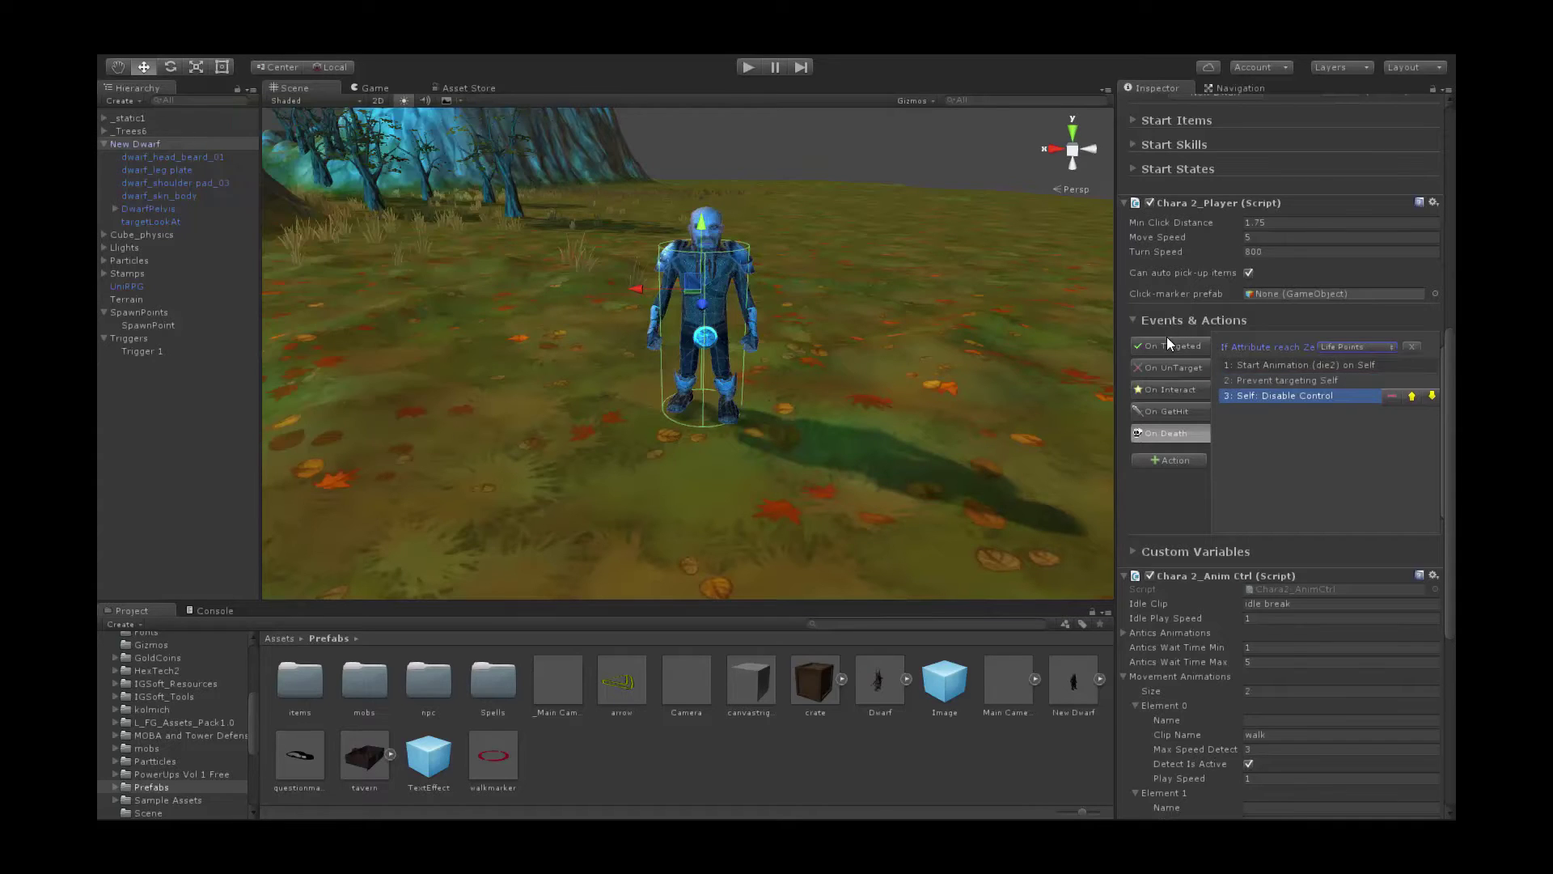
- Expand the list of clips in the dwarf's Animation component
{"action": "scroll", "coordinate": [1216, 253], "scroll_direction": "up", "scroll_amount": 5}
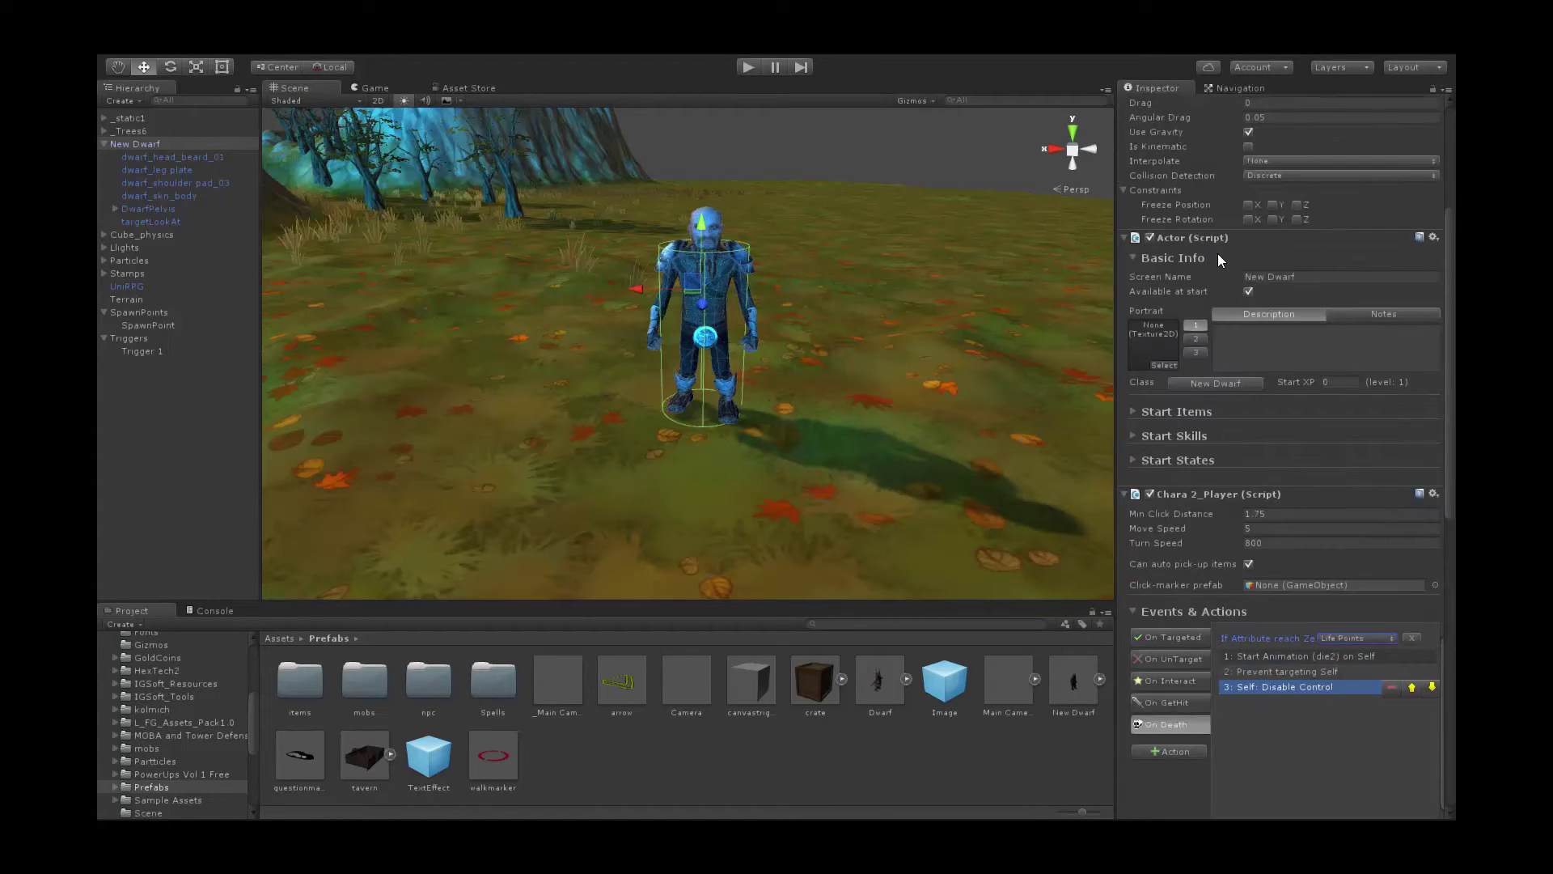
{"action": "scroll", "coordinate": [1218, 256], "scroll_direction": "up", "scroll_amount": 4}
{"action": "left_click", "coordinate": [1124, 241]}
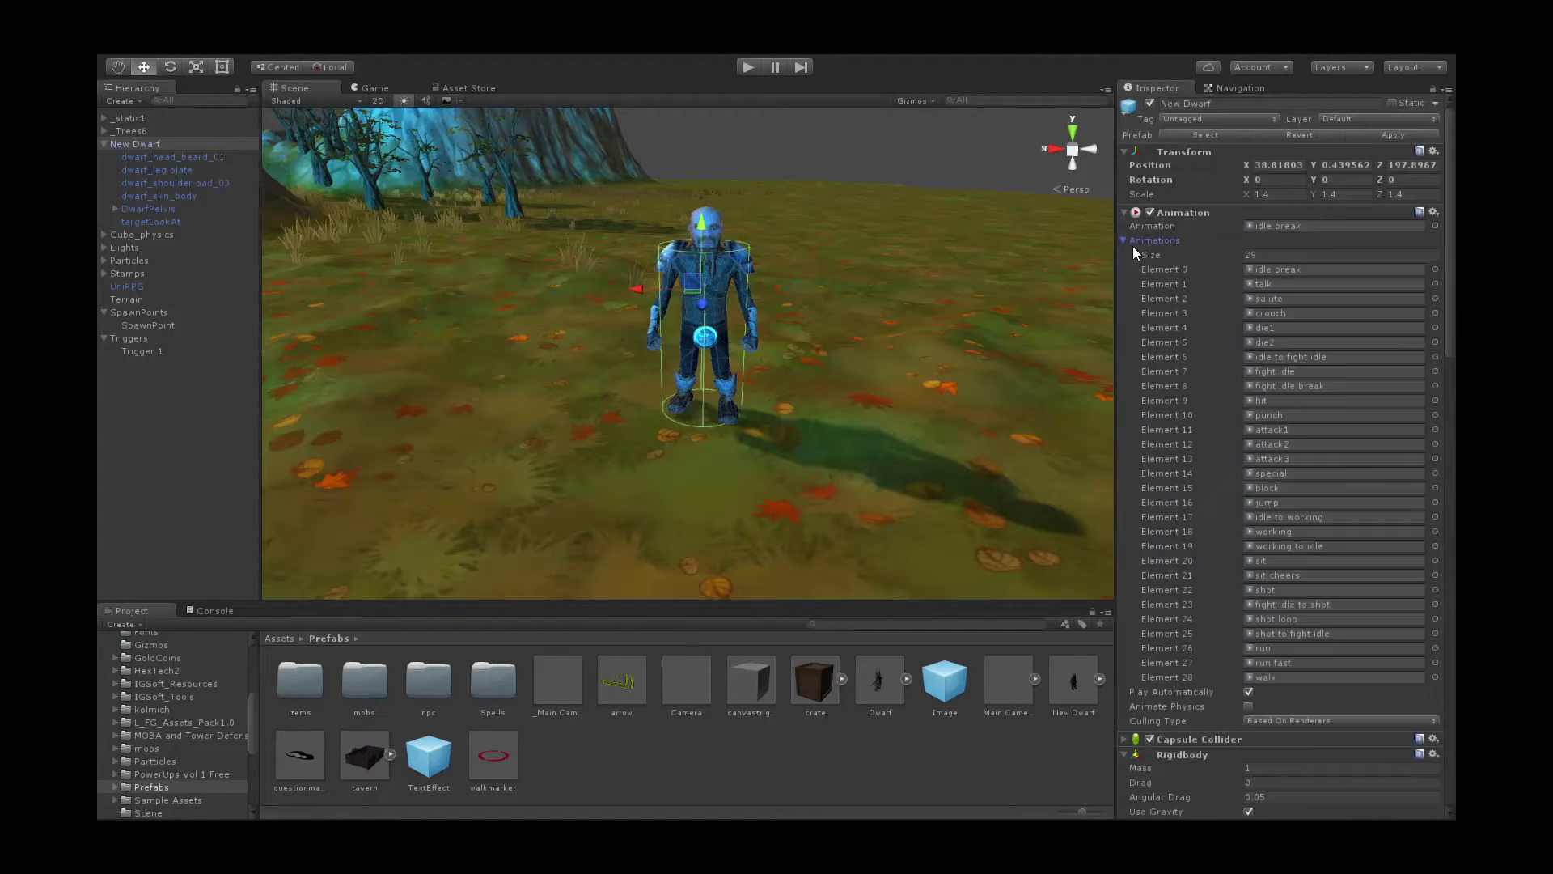
- Check the die2 clip's length and add an On Death Execution: Delay action of 1.2 seconds to New Dwarf
{"action": "left_click", "coordinate": [1269, 341]}
{"action": "left_click", "coordinate": [623, 717]}
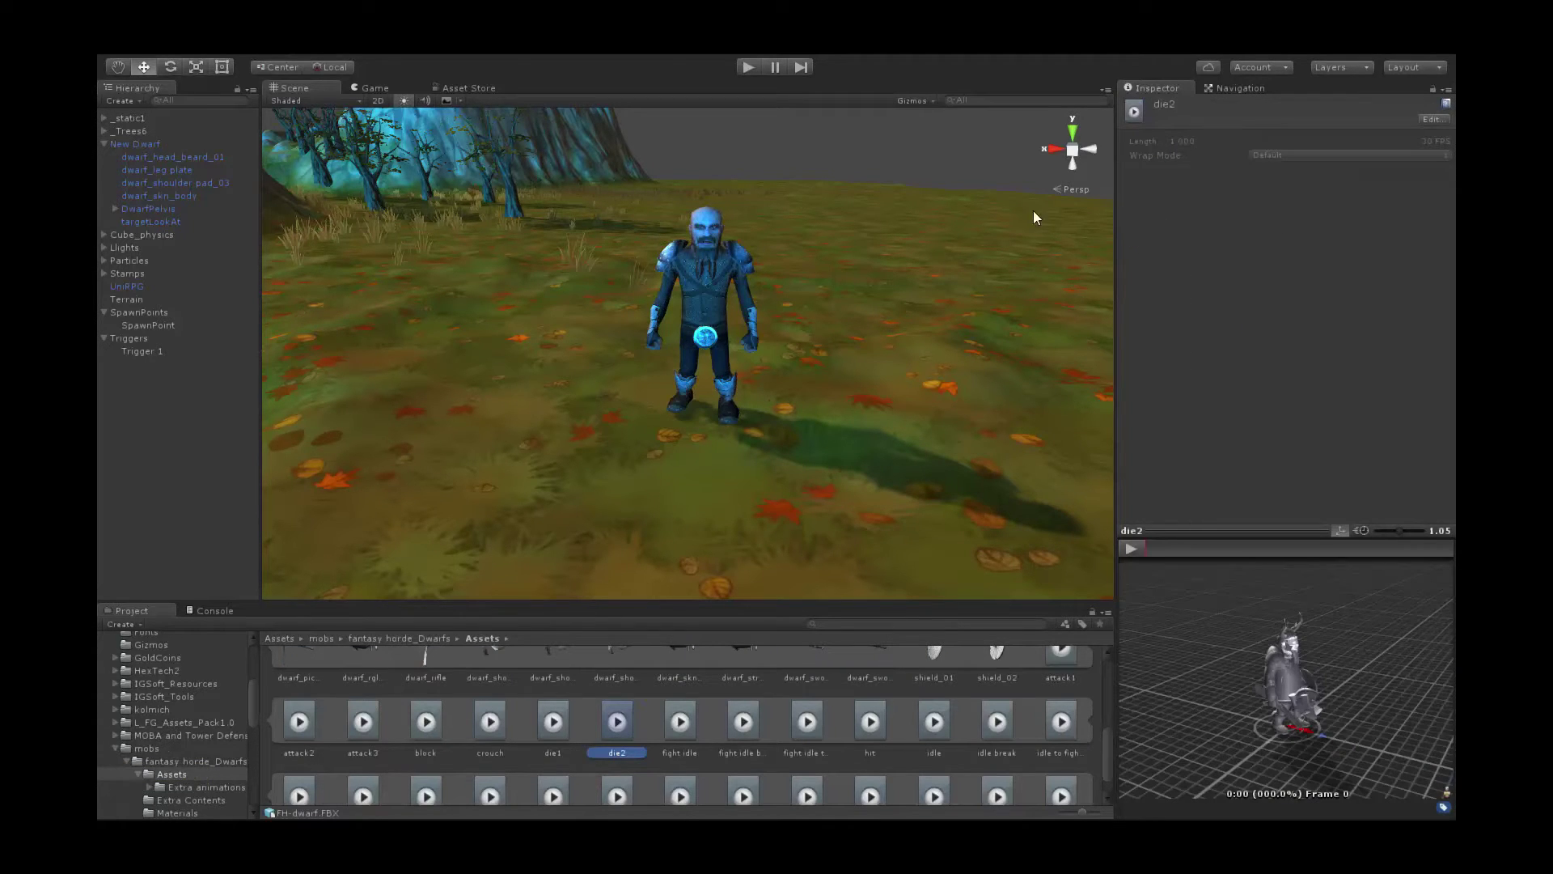
{"action": "left_click", "coordinate": [717, 279]}
{"action": "scroll", "coordinate": [1189, 411], "scroll_direction": "down", "scroll_amount": 10}
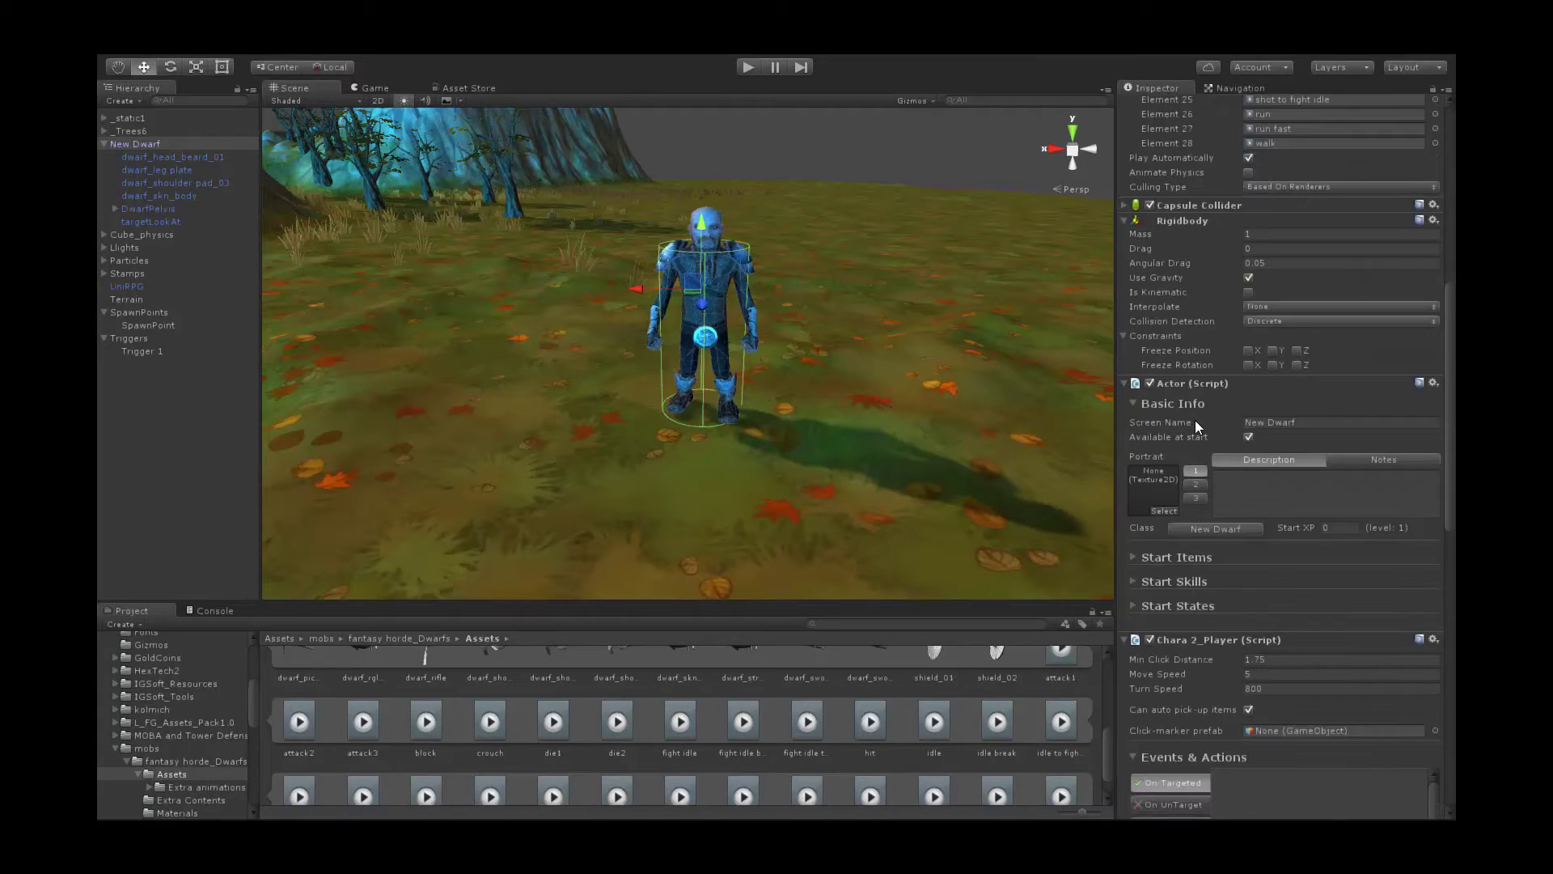
{"action": "left_click", "coordinate": [1178, 629]}
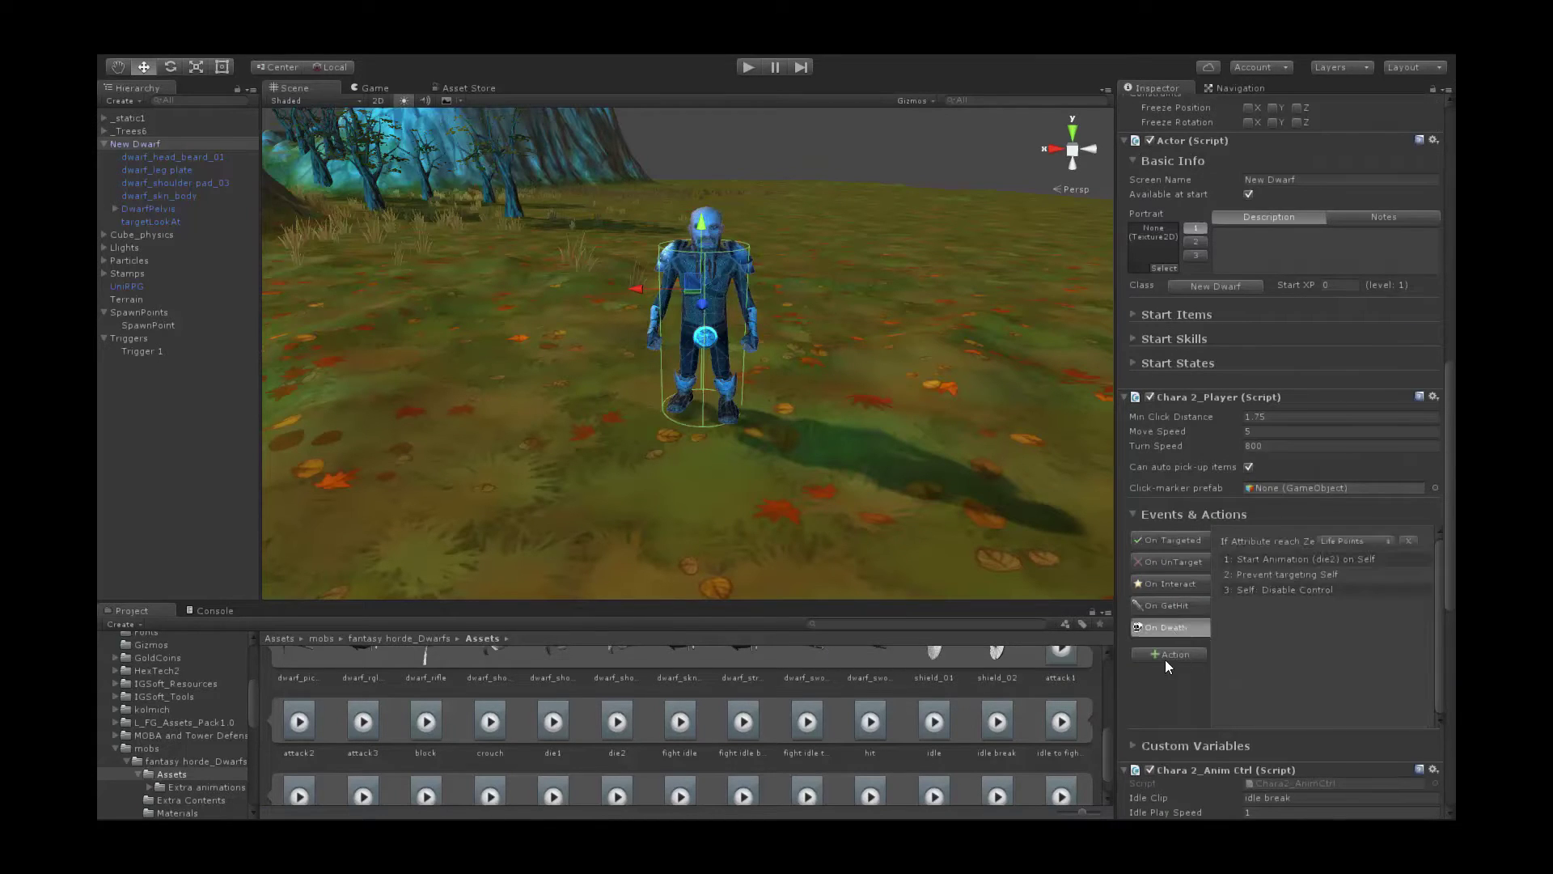
{"action": "left_click", "coordinate": [1170, 654]}
{"action": "left_click", "coordinate": [338, 133]}
{"action": "mouse_move", "coordinate": [333, 237]}
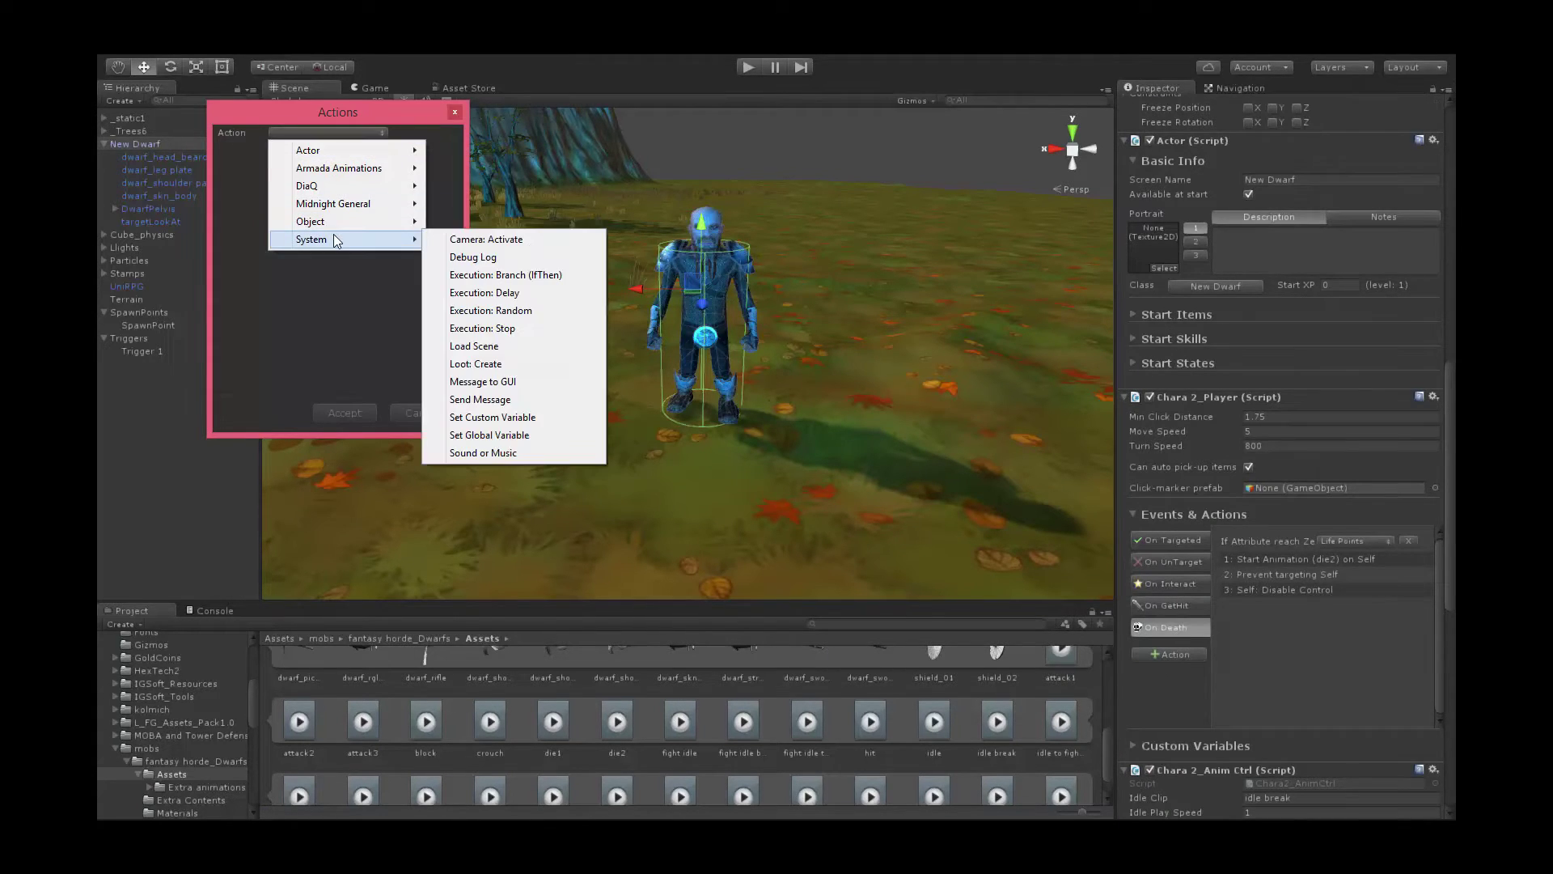
{"action": "left_click", "coordinate": [525, 295]}
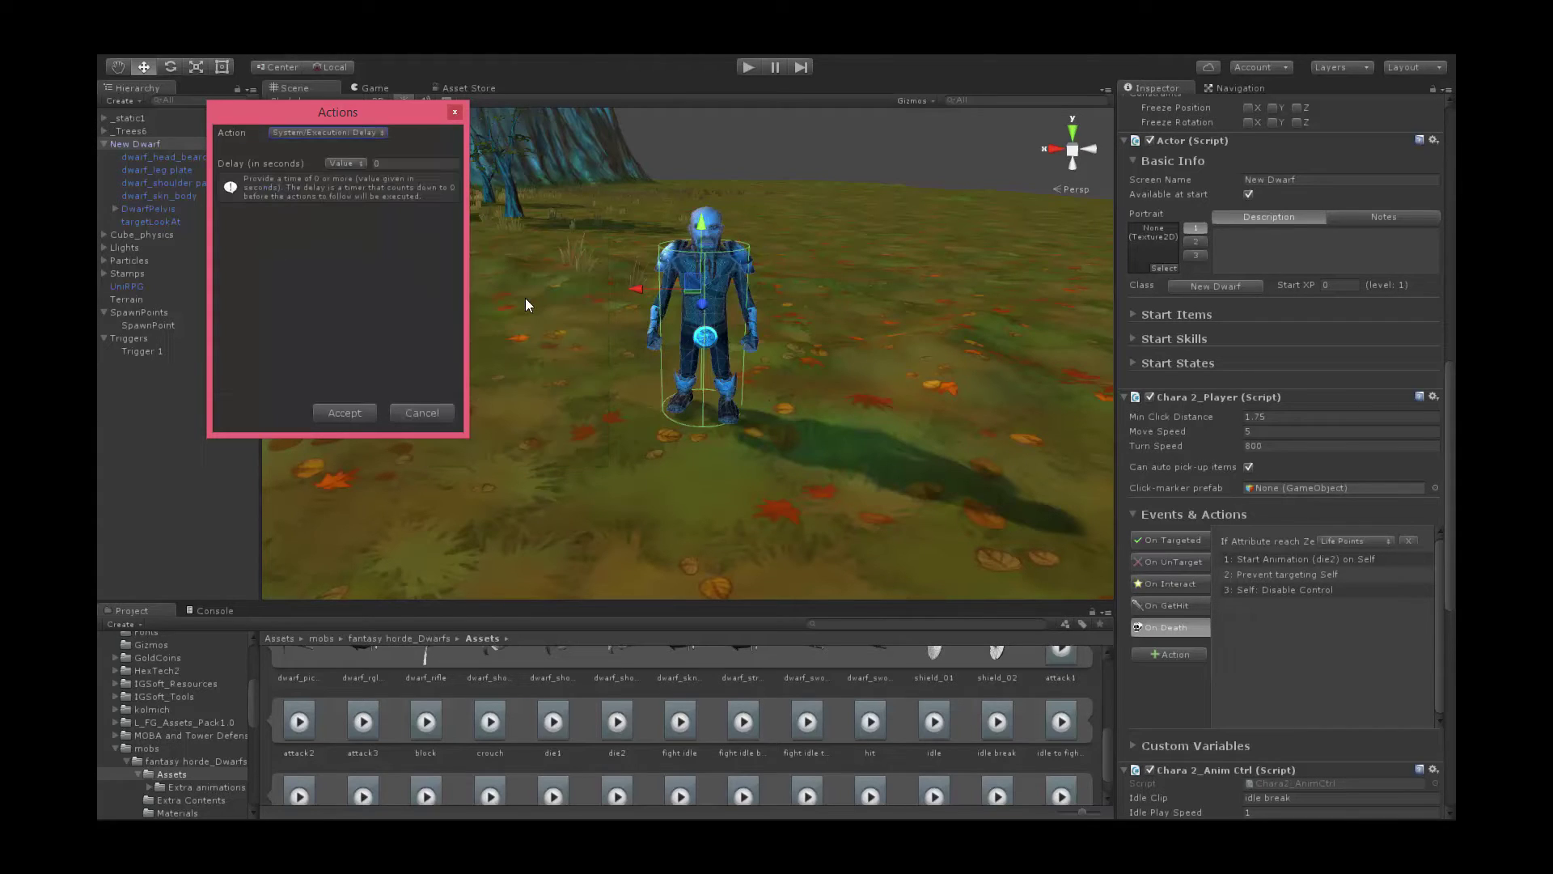
{"action": "left_click", "coordinate": [387, 164]}
{"action": "left_click", "coordinate": [343, 413]}
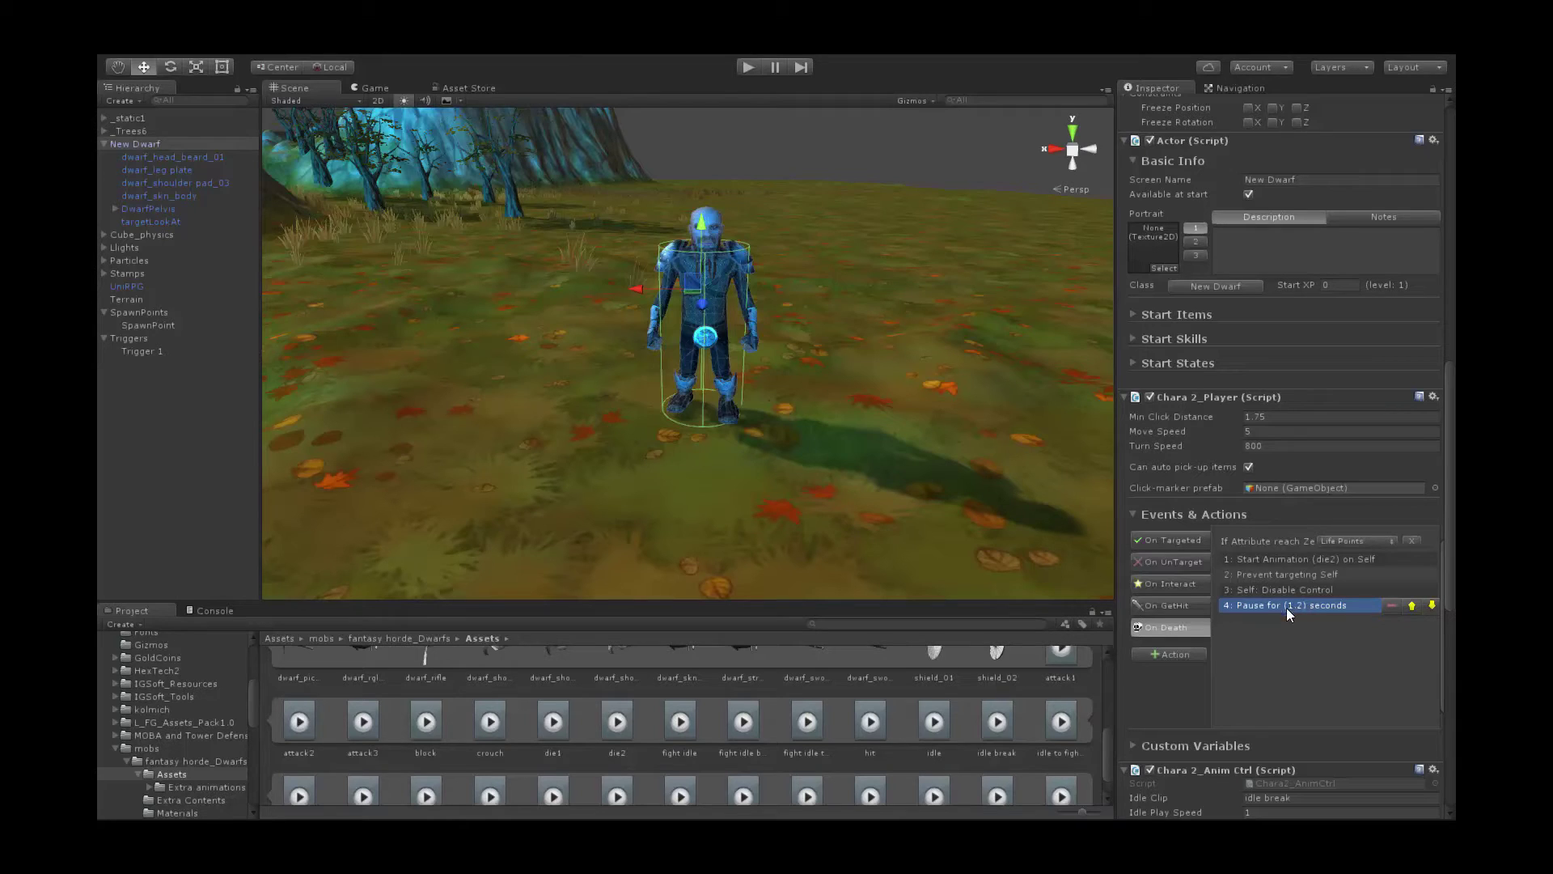
- Add an On Death Move action that moves Player to the SpawnPoint with ident 1
{"action": "left_click", "coordinate": [1179, 654]}
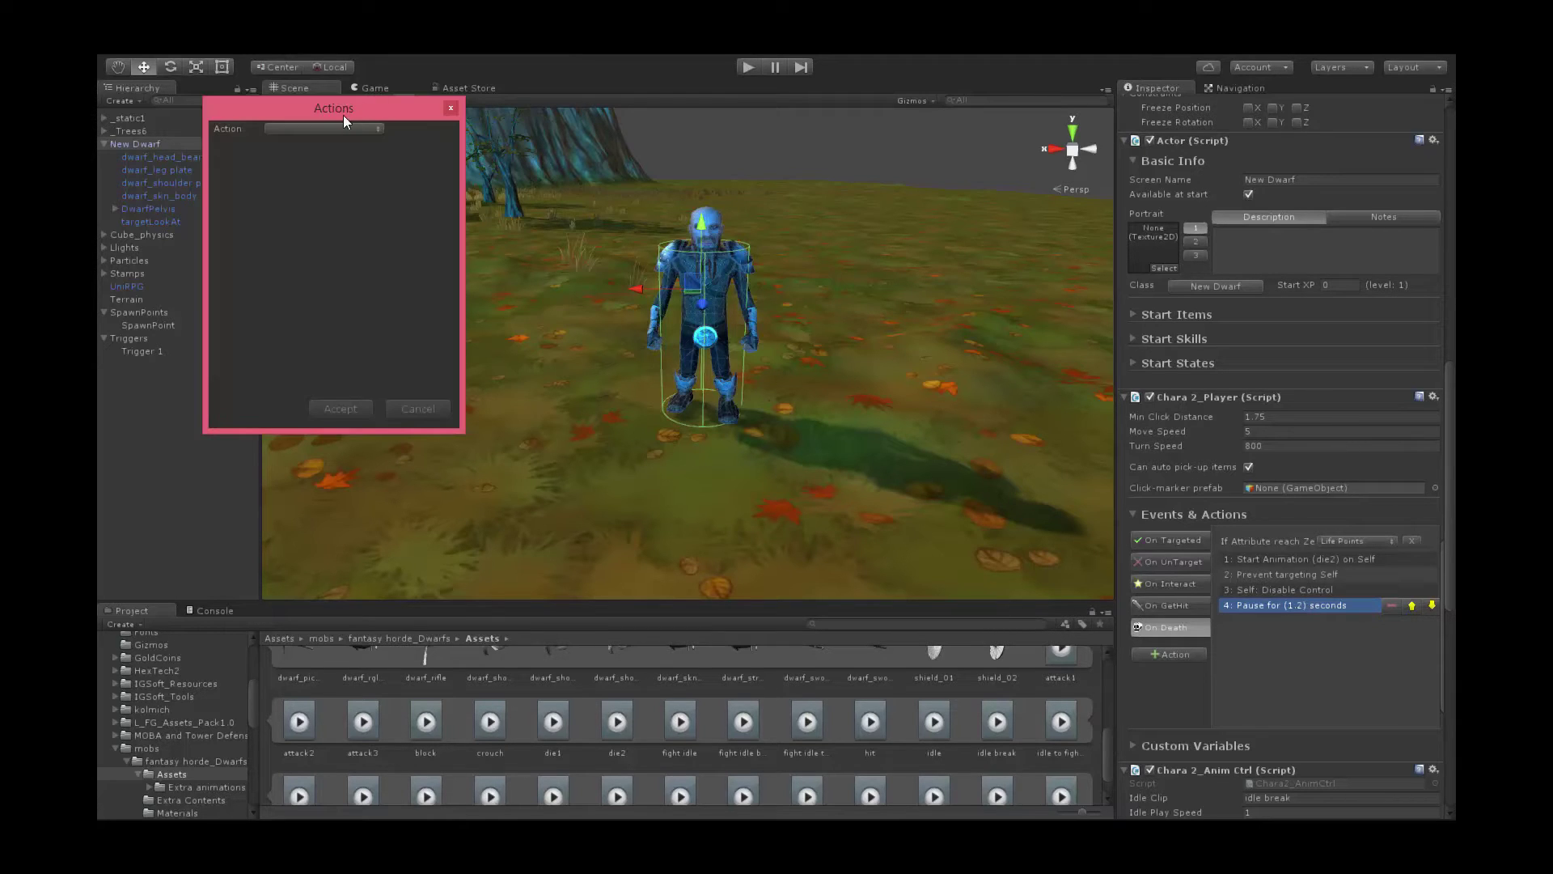
{"action": "left_click", "coordinate": [317, 127]}
{"action": "mouse_move", "coordinate": [322, 144]}
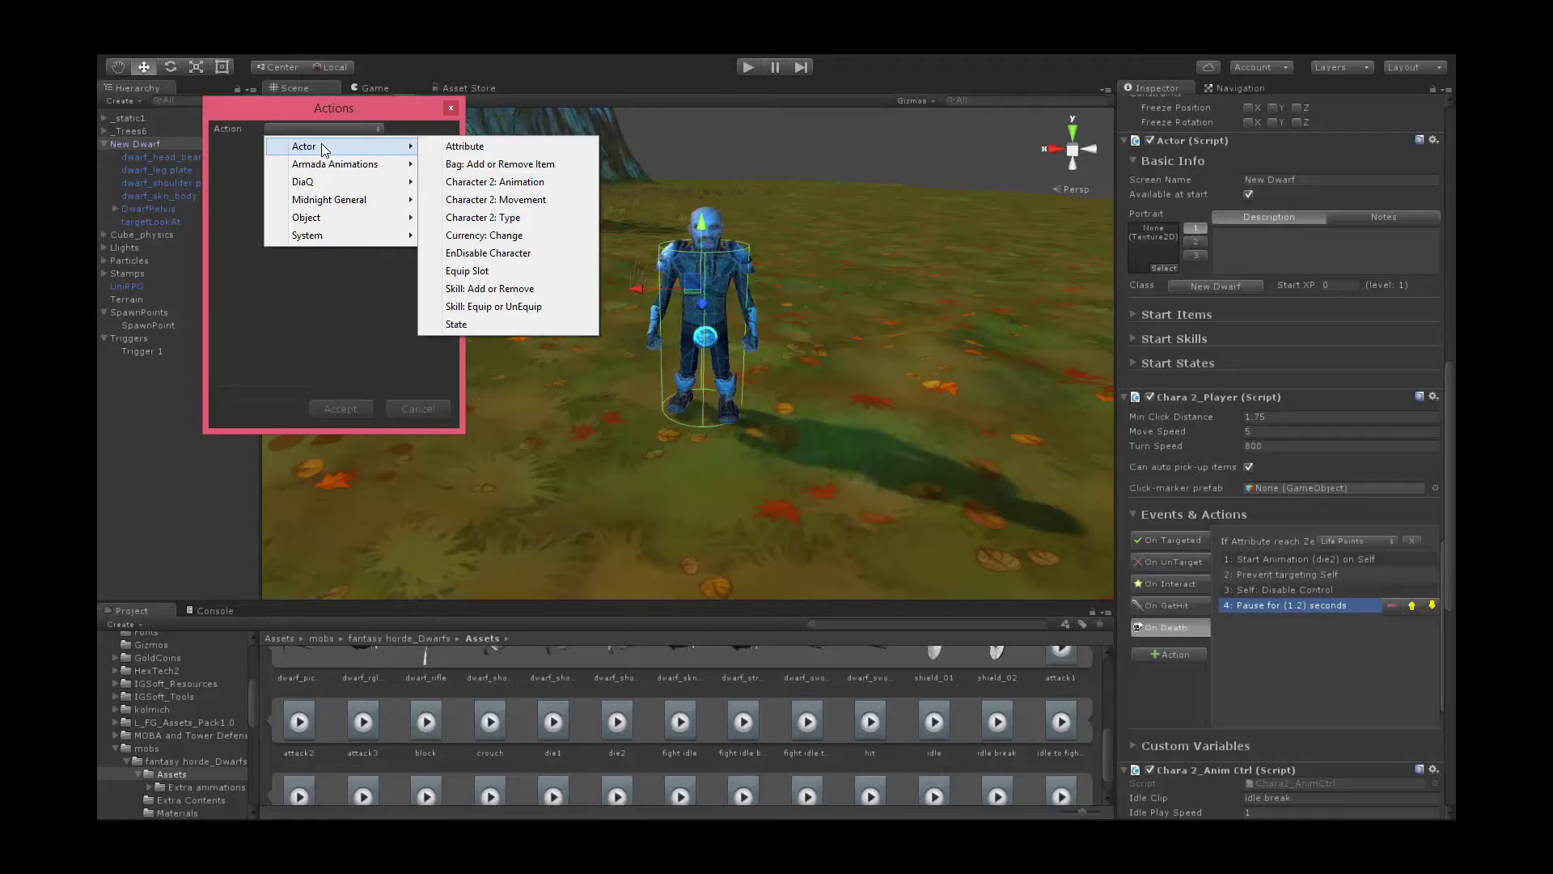
{"action": "mouse_move", "coordinate": [328, 218]}
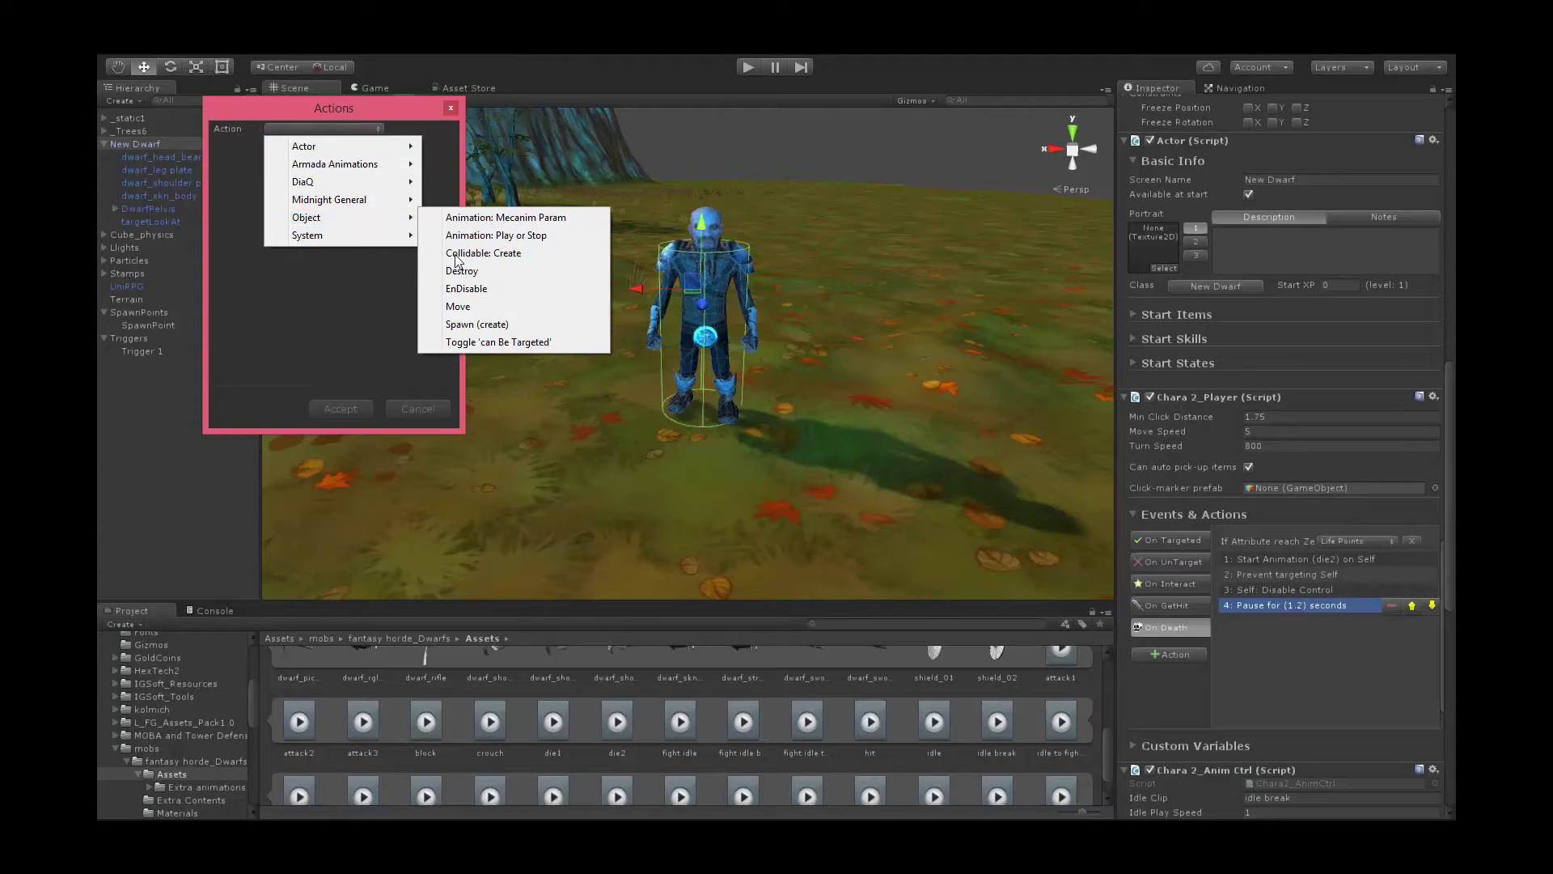
{"action": "left_click", "coordinate": [461, 306]}
{"action": "left_click", "coordinate": [343, 158]}
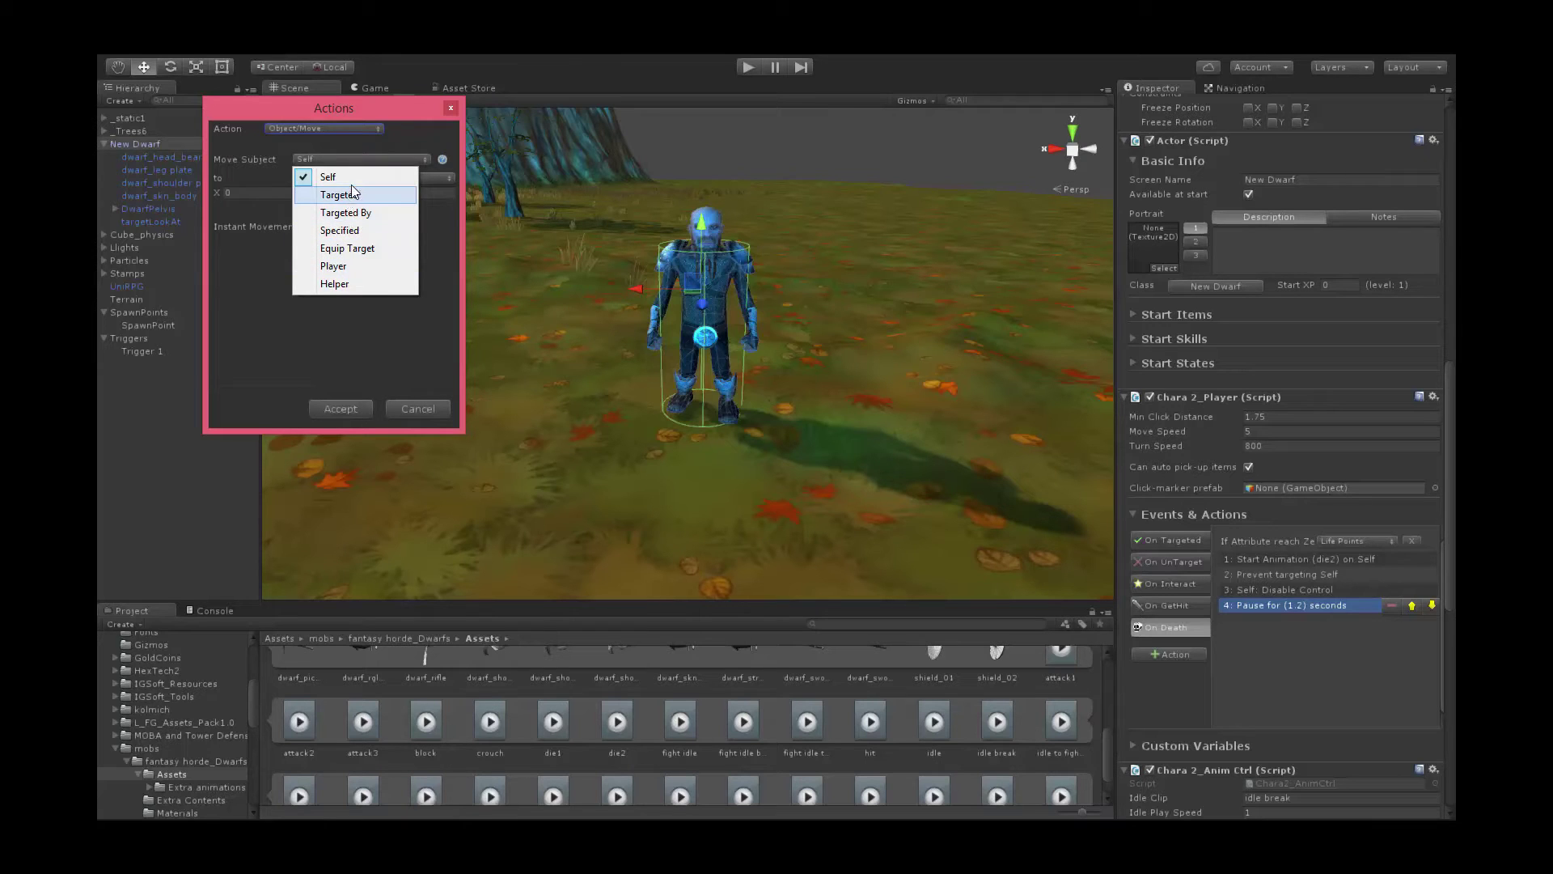
{"action": "left_click", "coordinate": [338, 267]}
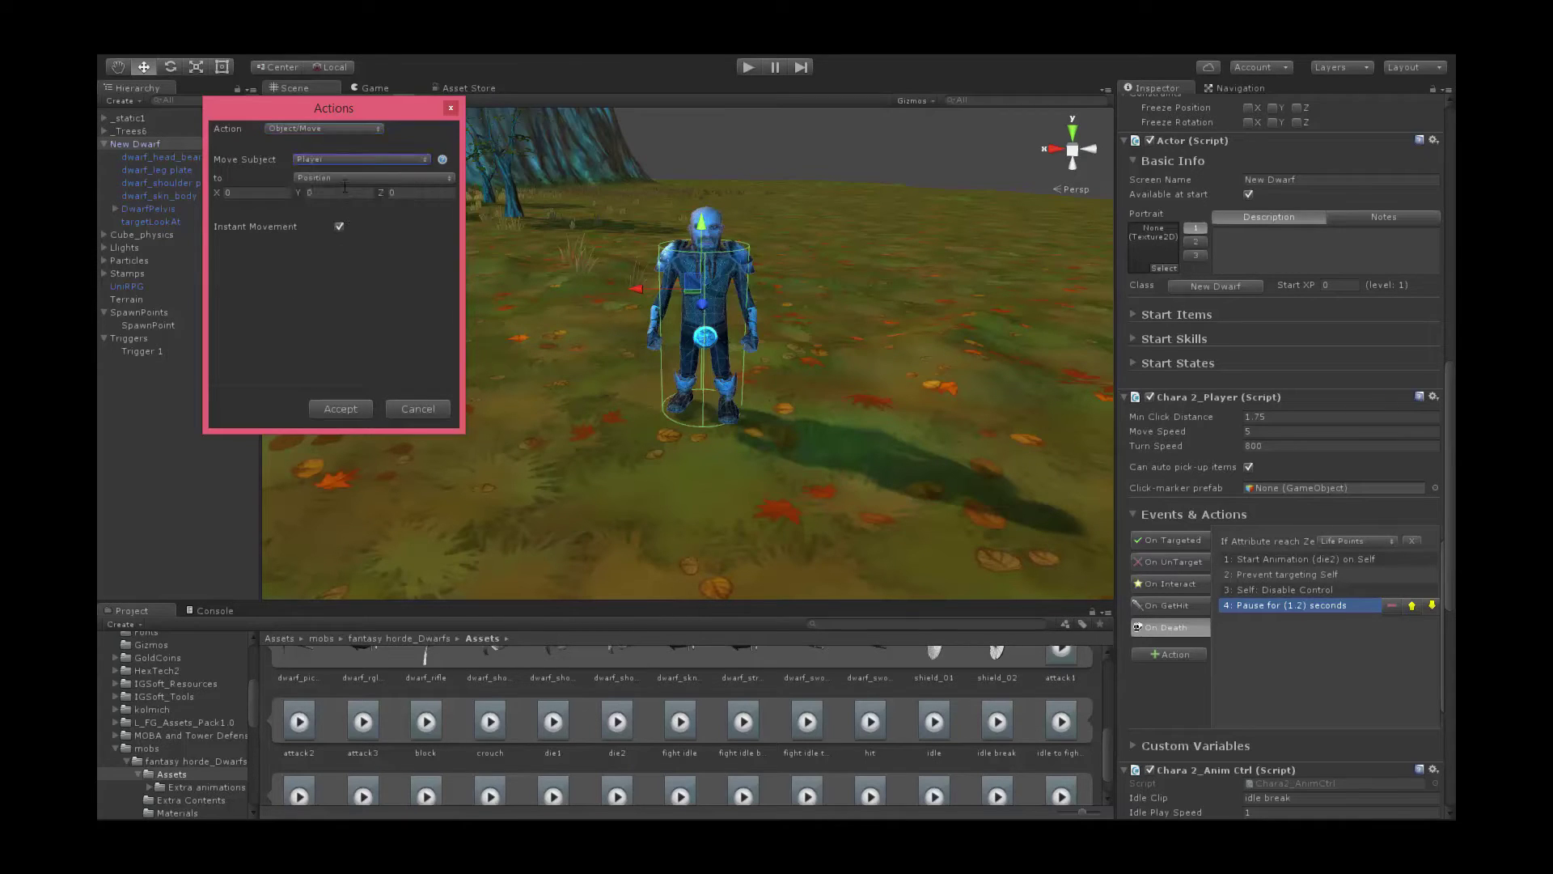
{"action": "left_click", "coordinate": [343, 178]}
{"action": "left_click", "coordinate": [346, 233]}
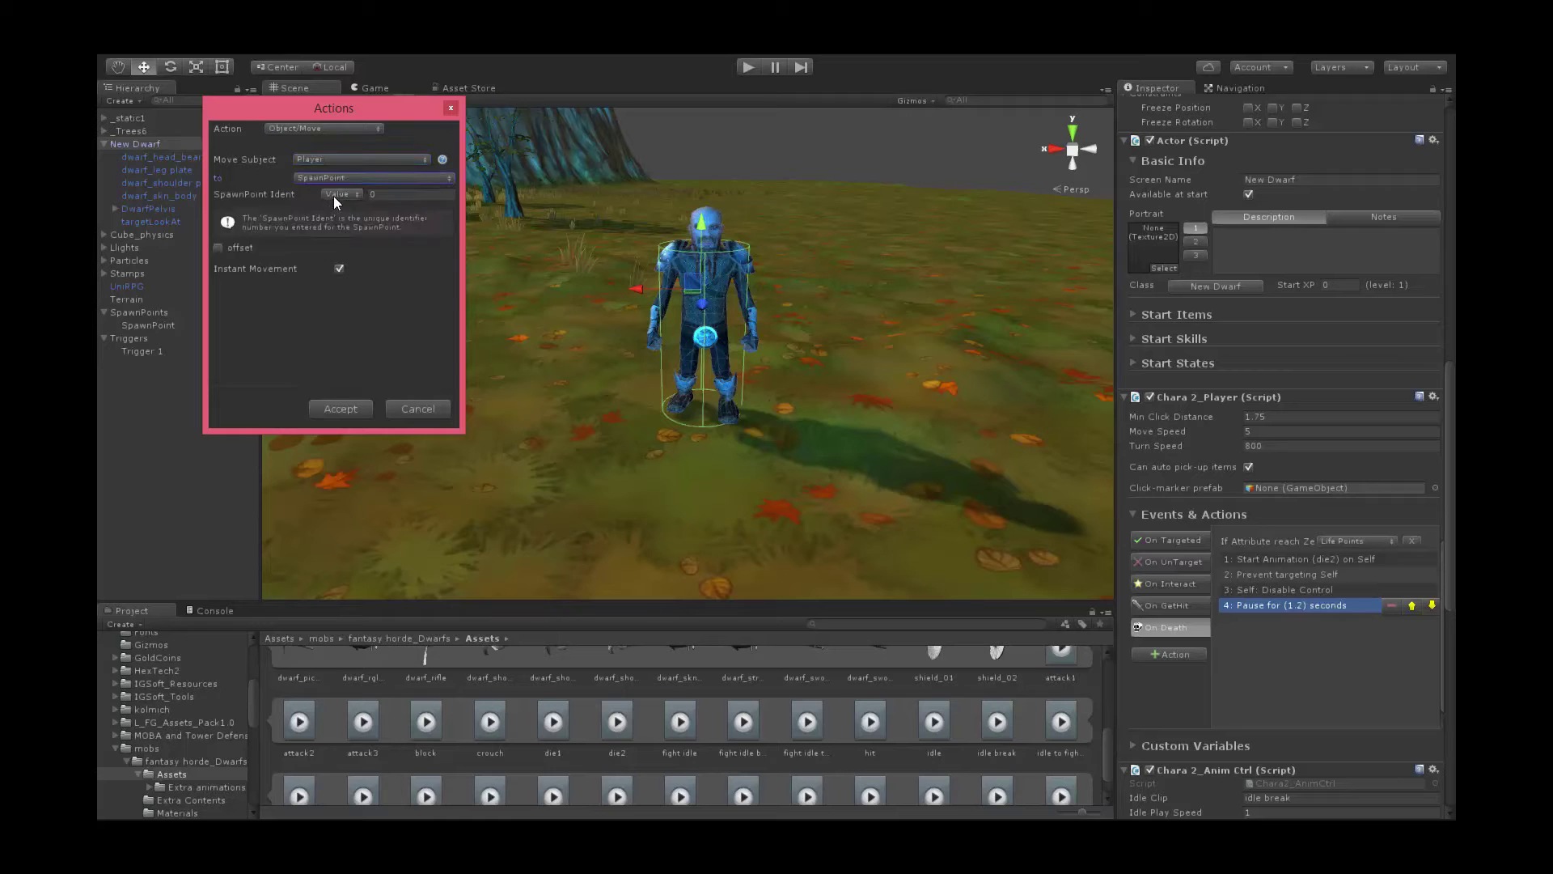
{"action": "left_click", "coordinate": [375, 196]}
{"action": "left_click", "coordinate": [349, 410]}
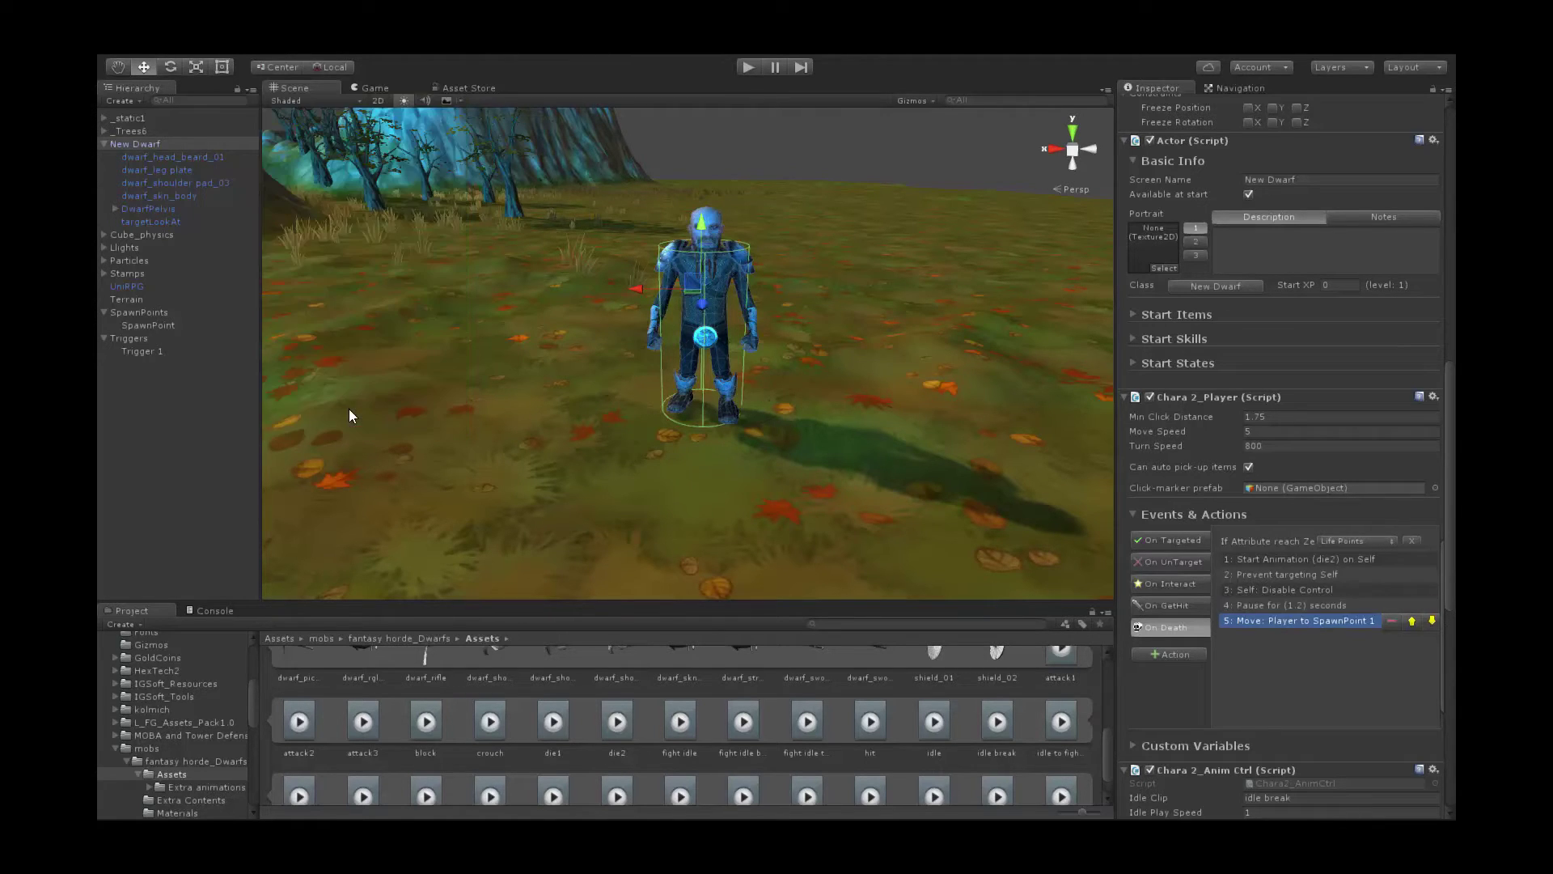
- Add an On Death Character 2: Animation action that sets Self to Go Idle
{"action": "left_click", "coordinate": [1175, 653]}
{"action": "left_click", "coordinate": [330, 124]}
{"action": "mouse_move", "coordinate": [338, 141]}
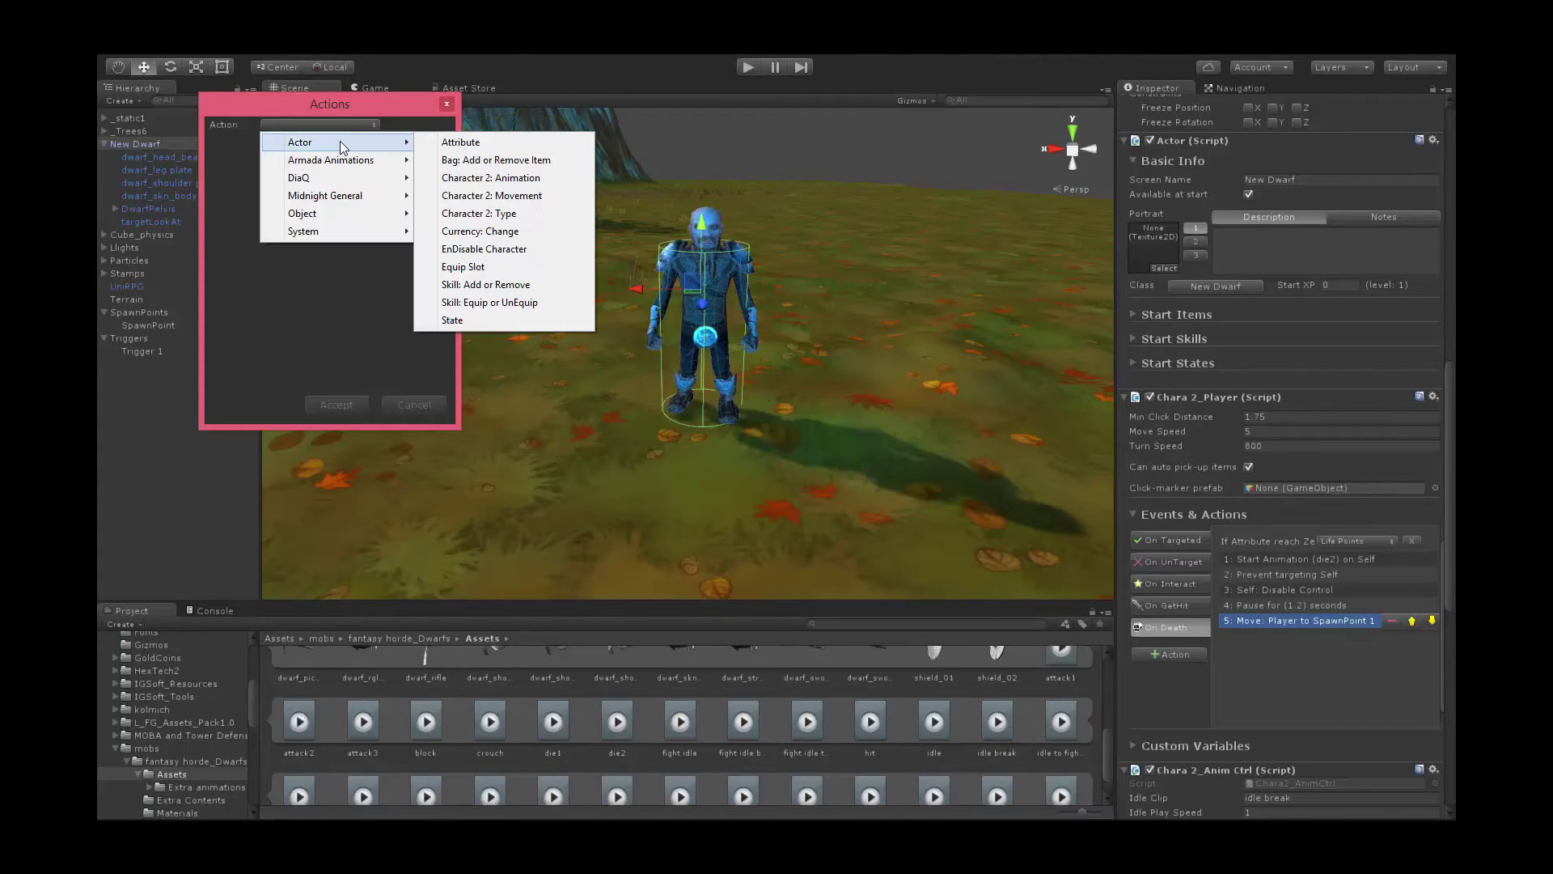
{"action": "left_click", "coordinate": [483, 177]}
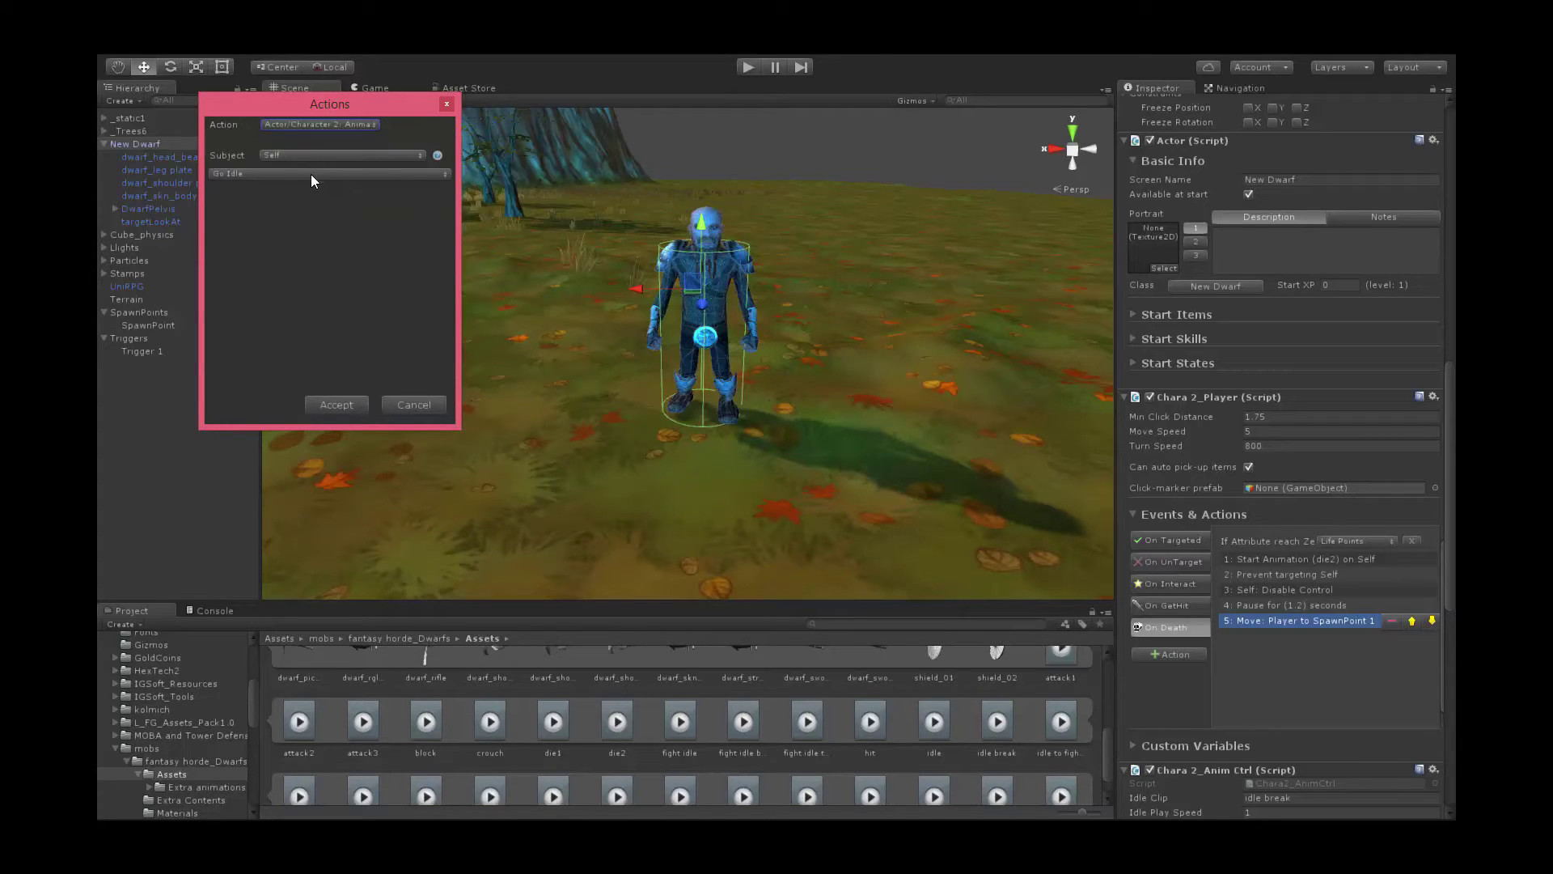
{"action": "left_click", "coordinate": [334, 403]}
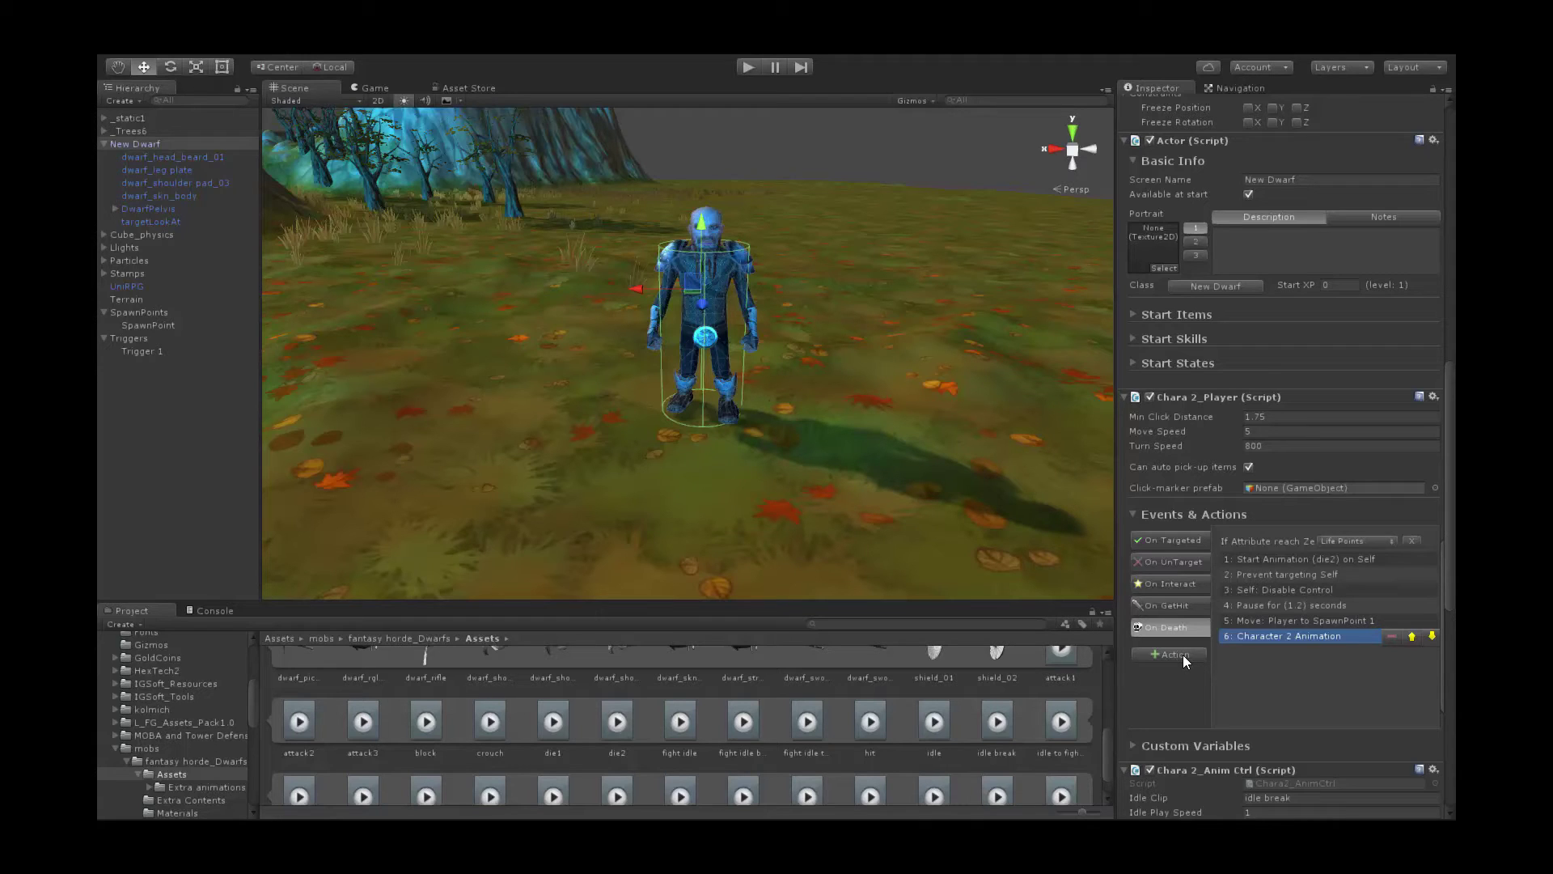
- Start an On Death Attribute action with Player as the subject and Set to as the main action
{"action": "left_click", "coordinate": [1181, 655]}
{"action": "left_click", "coordinate": [332, 120]}
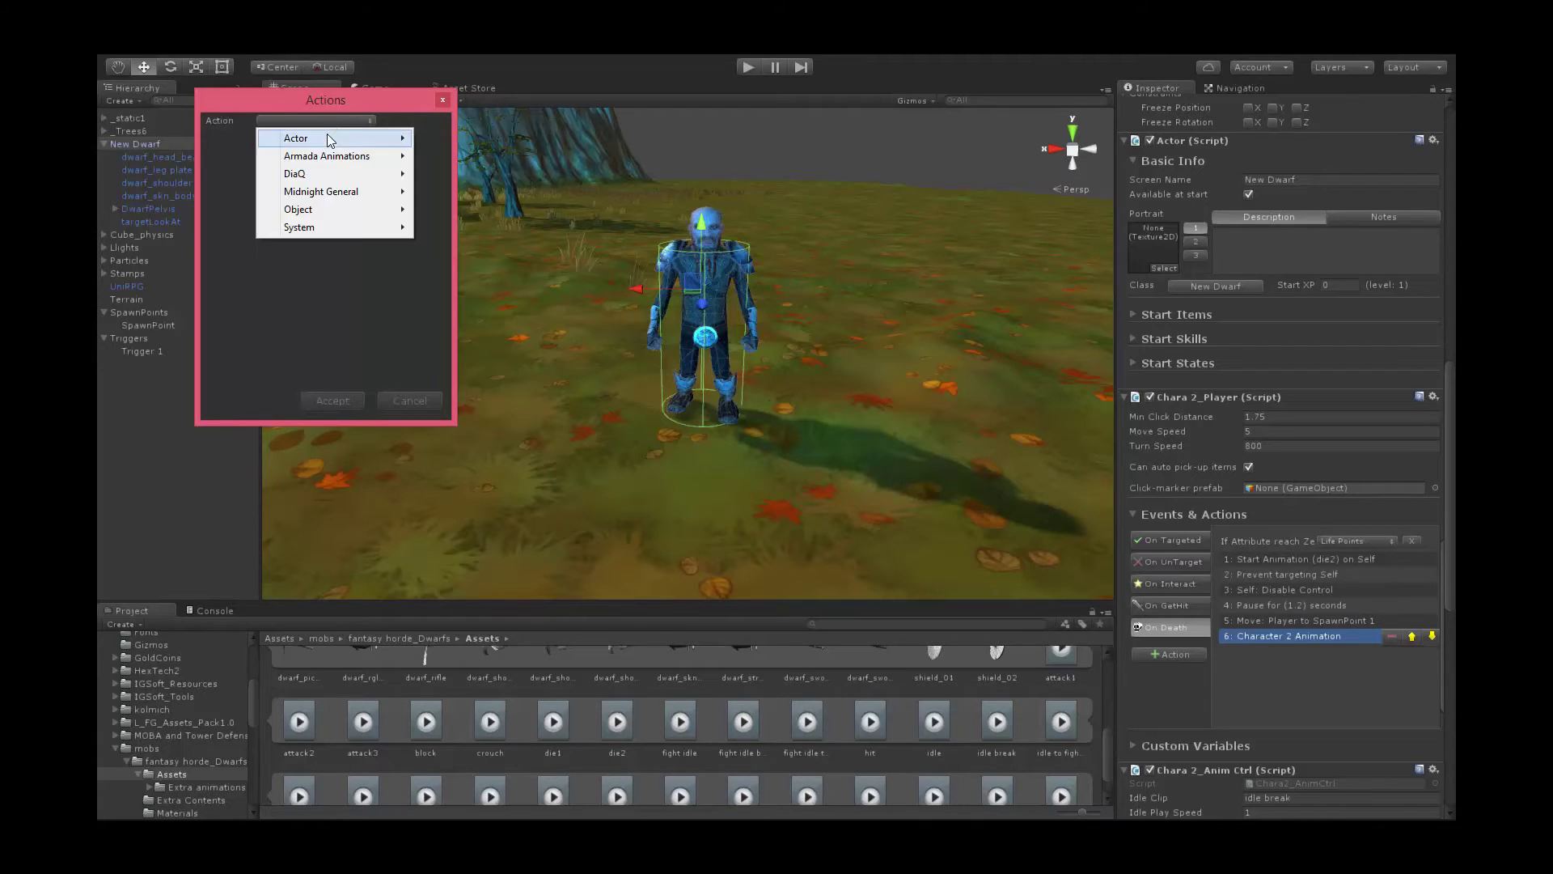
{"action": "mouse_move", "coordinate": [327, 134]}
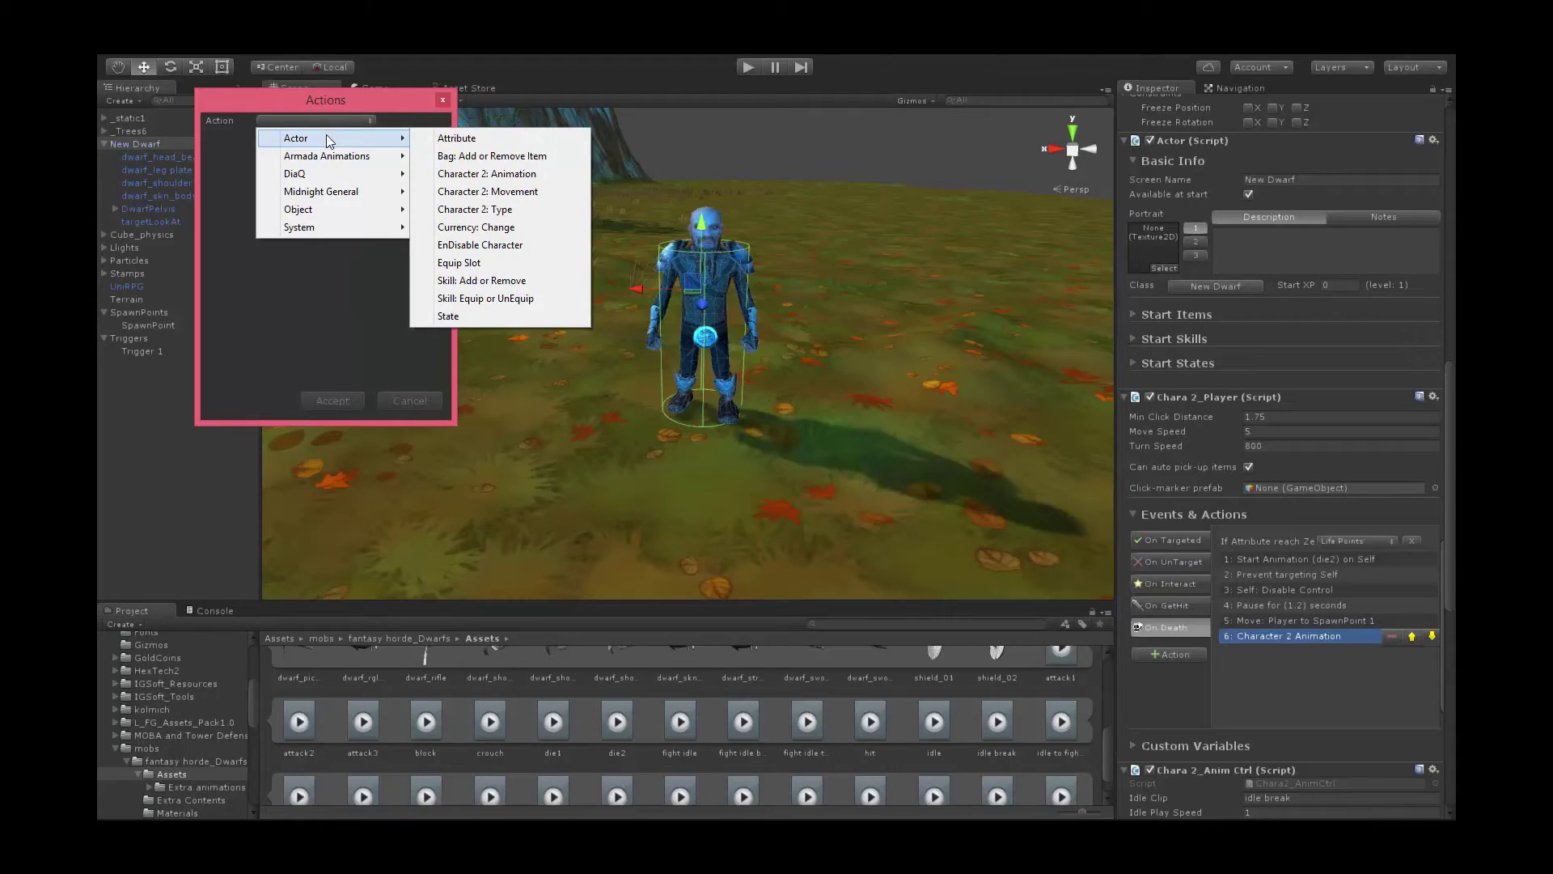
{"action": "left_click", "coordinate": [482, 141]}
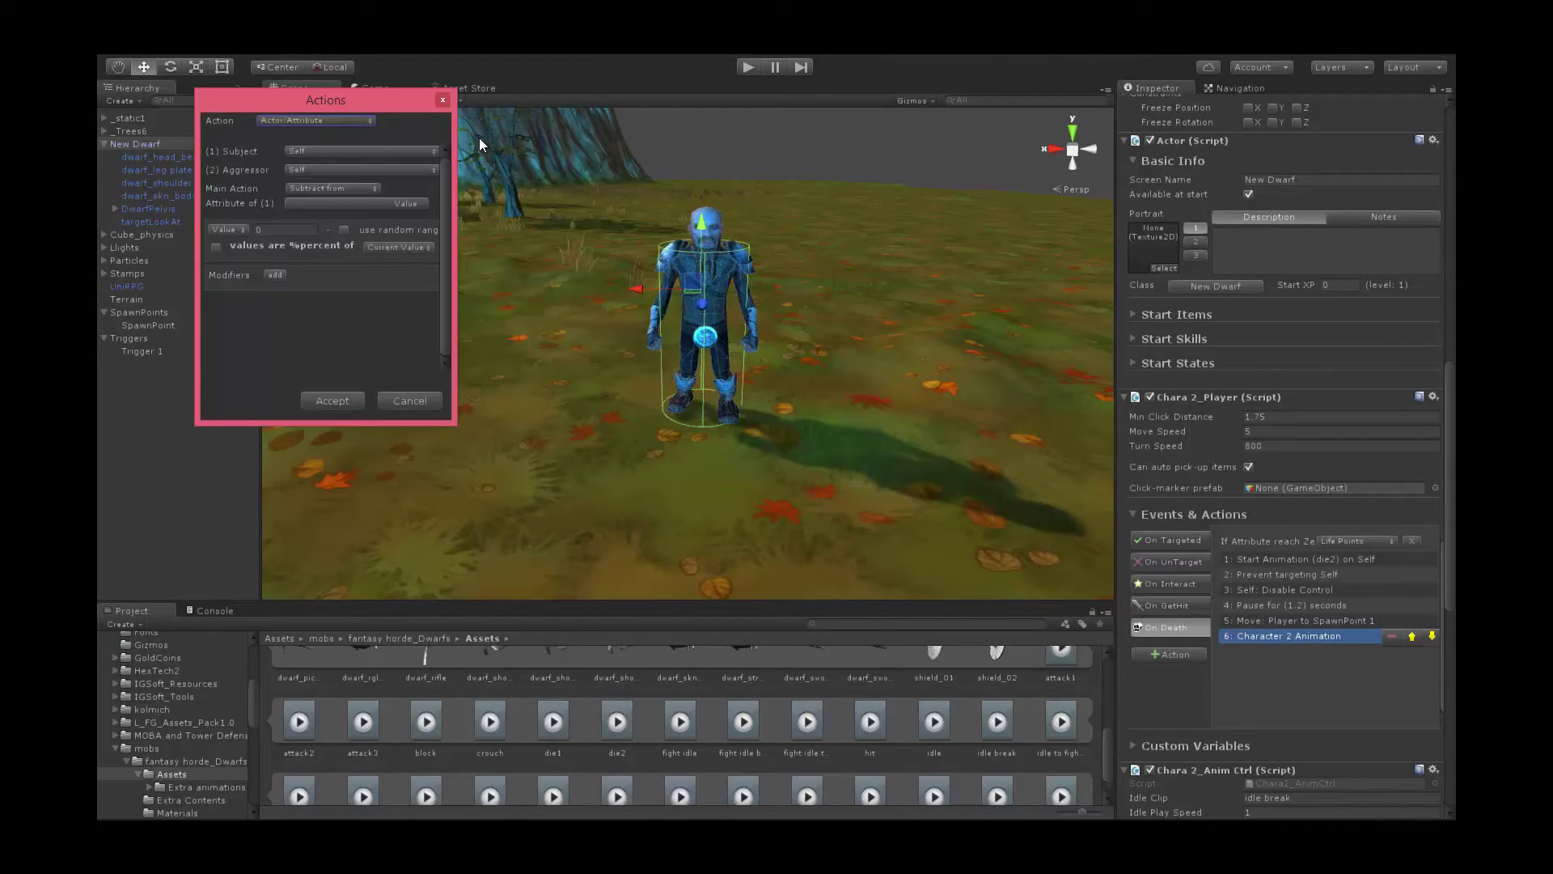
{"action": "left_click", "coordinate": [361, 155]}
{"action": "left_click", "coordinate": [353, 254]}
{"action": "left_click", "coordinate": [336, 188]}
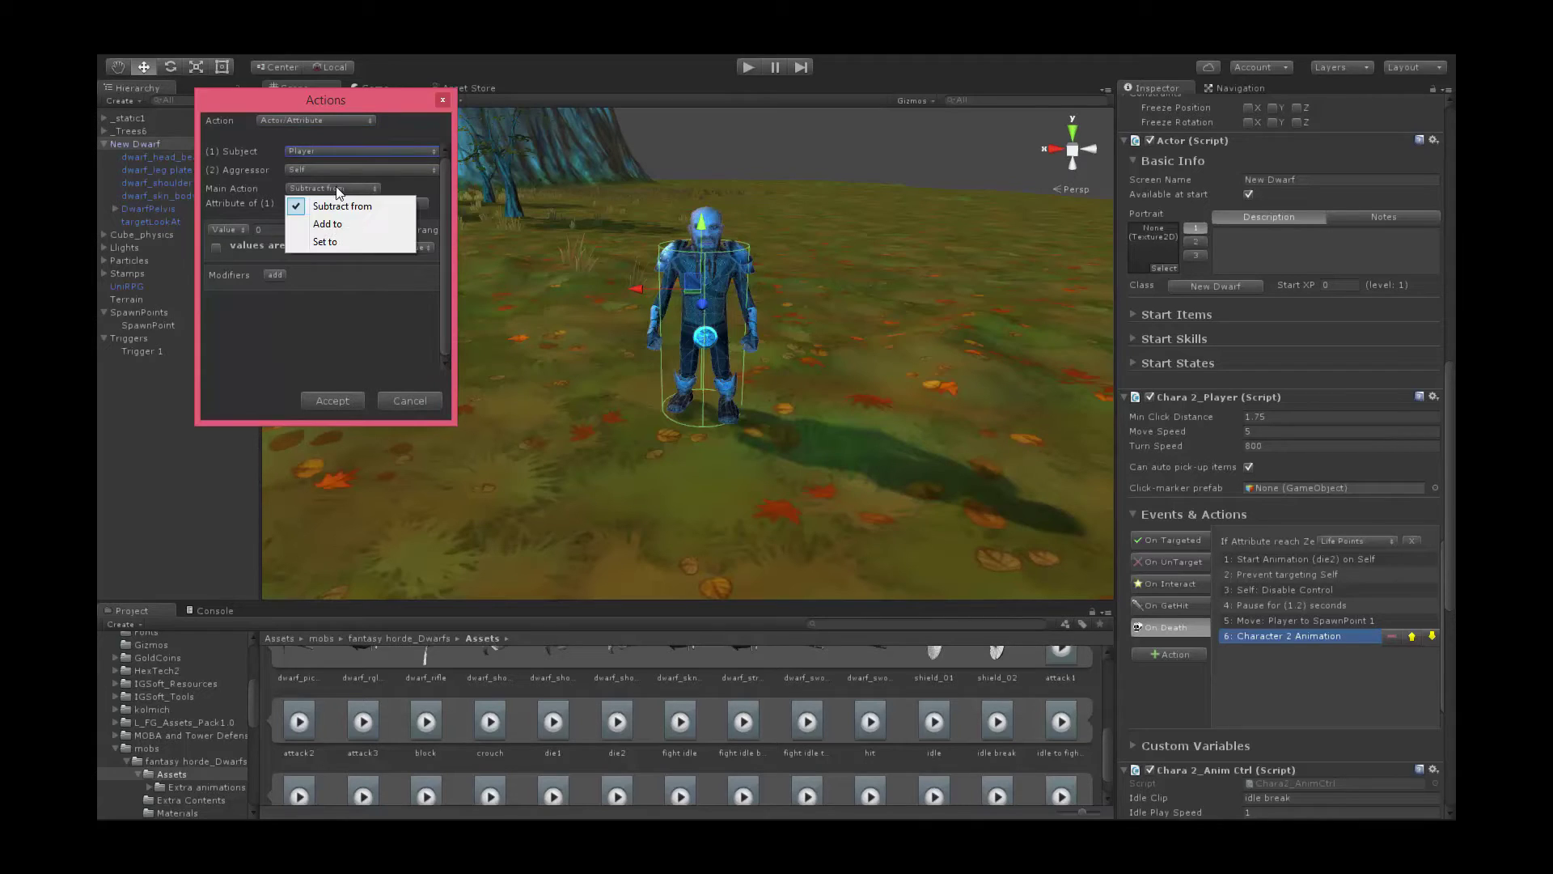
{"action": "left_click", "coordinate": [335, 242]}
- Target the Max of Life Points with value 70, switch on the percent option and accept the Attribute action
{"action": "left_click", "coordinate": [401, 203]}
{"action": "left_click", "coordinate": [395, 261]}
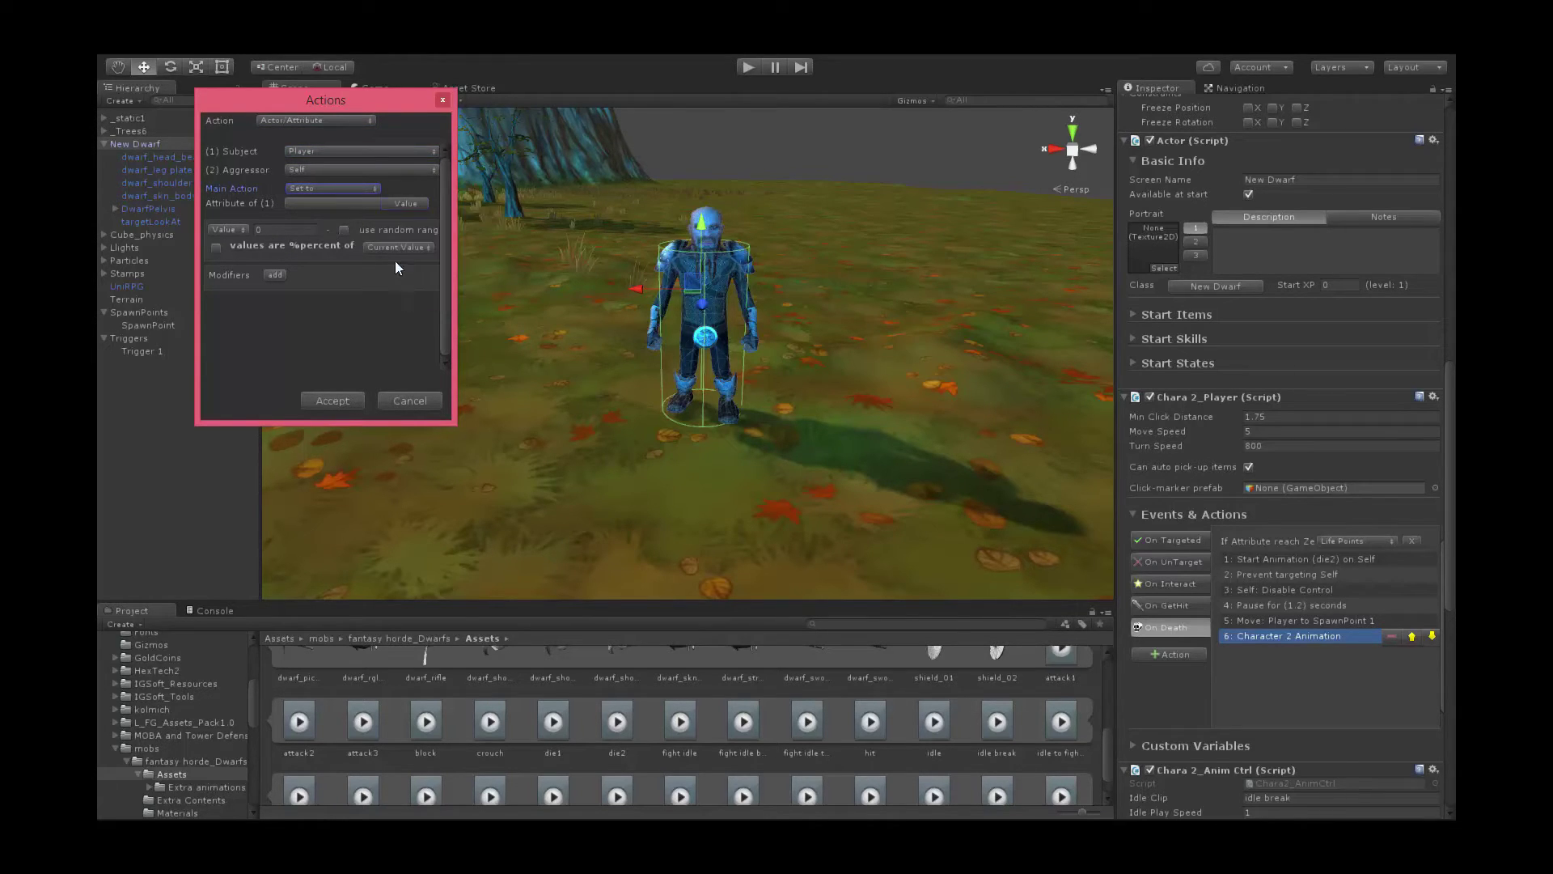
{"action": "left_click", "coordinate": [351, 202]}
{"action": "left_click", "coordinate": [347, 220]}
{"action": "left_click", "coordinate": [273, 229]}
{"action": "left_click", "coordinate": [362, 188]}
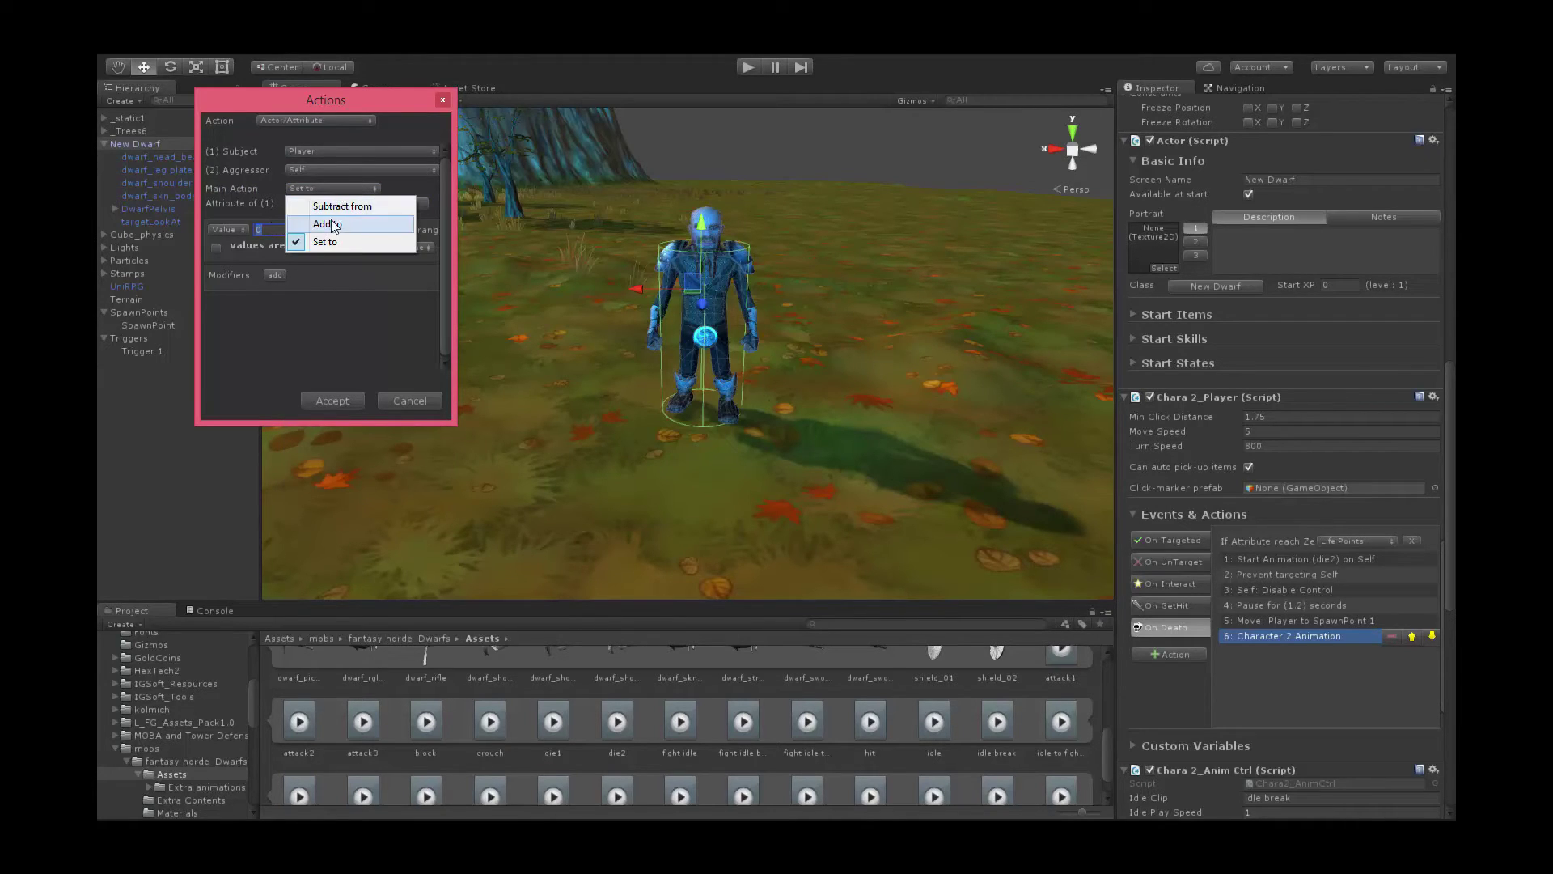
{"action": "left_click", "coordinate": [268, 232]}
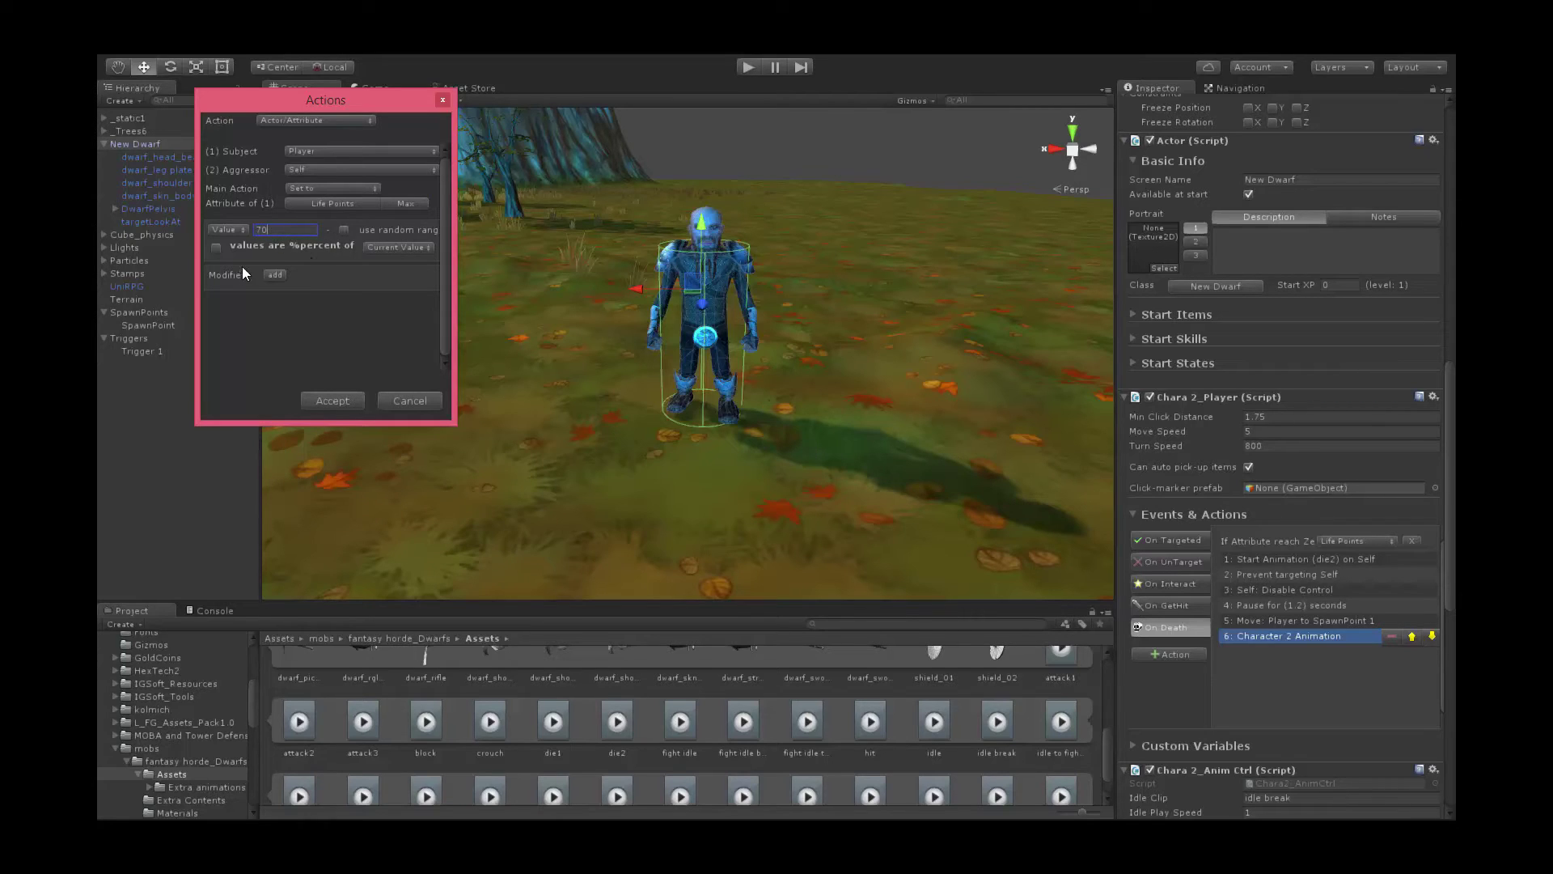
{"action": "left_click", "coordinate": [216, 248]}
{"action": "left_click", "coordinate": [332, 400]}
- Add an On Death EnDisable Character action that enables control on Self
{"action": "left_click", "coordinate": [1177, 653]}
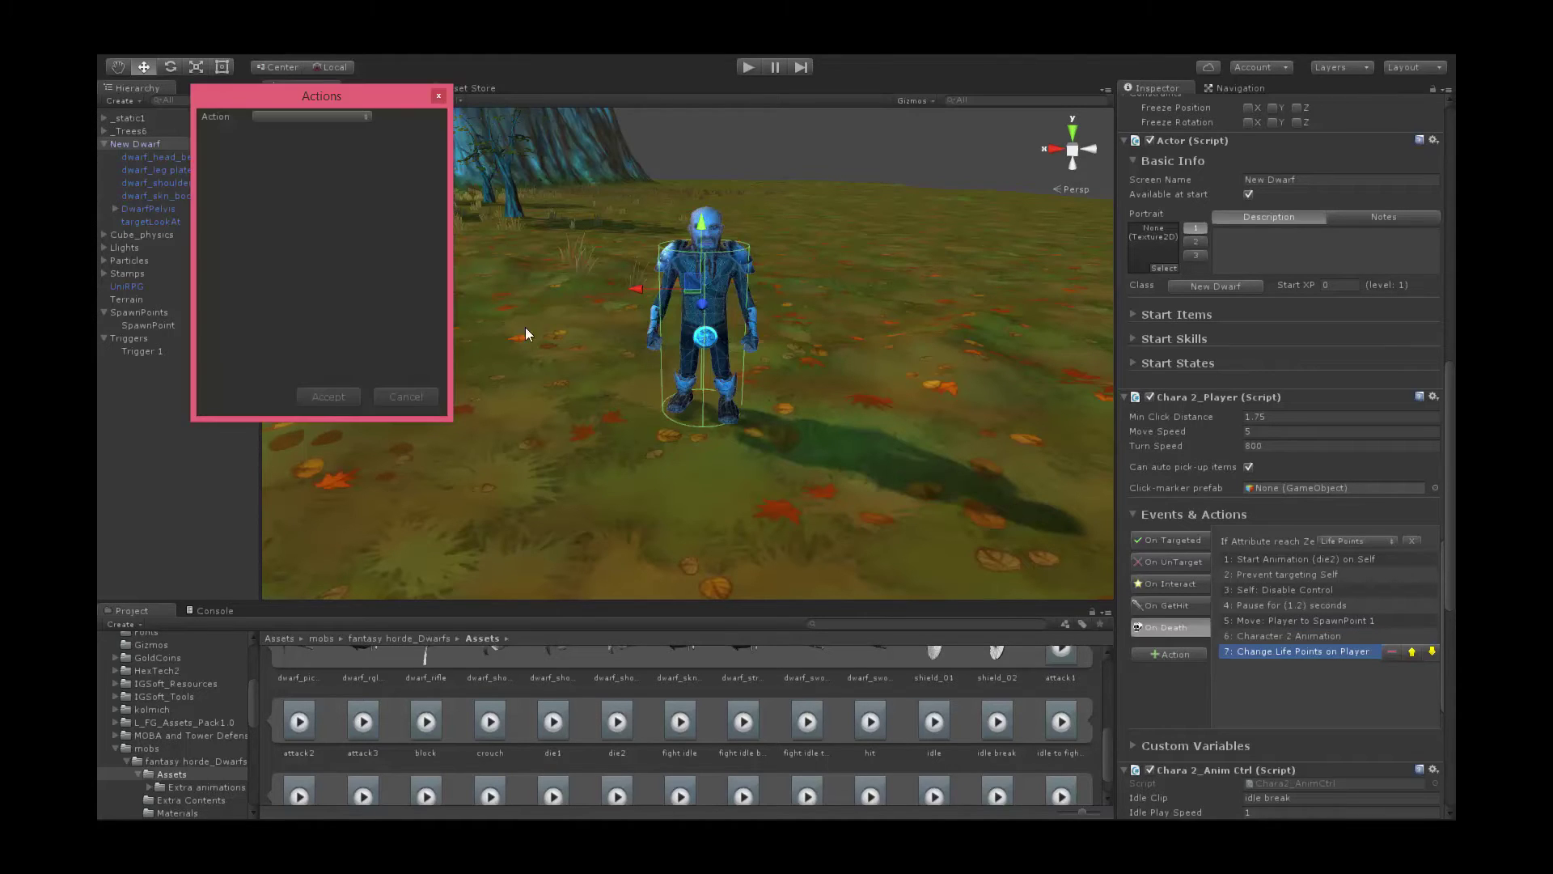
{"action": "left_click", "coordinate": [313, 118]}
{"action": "mouse_move", "coordinate": [319, 134]}
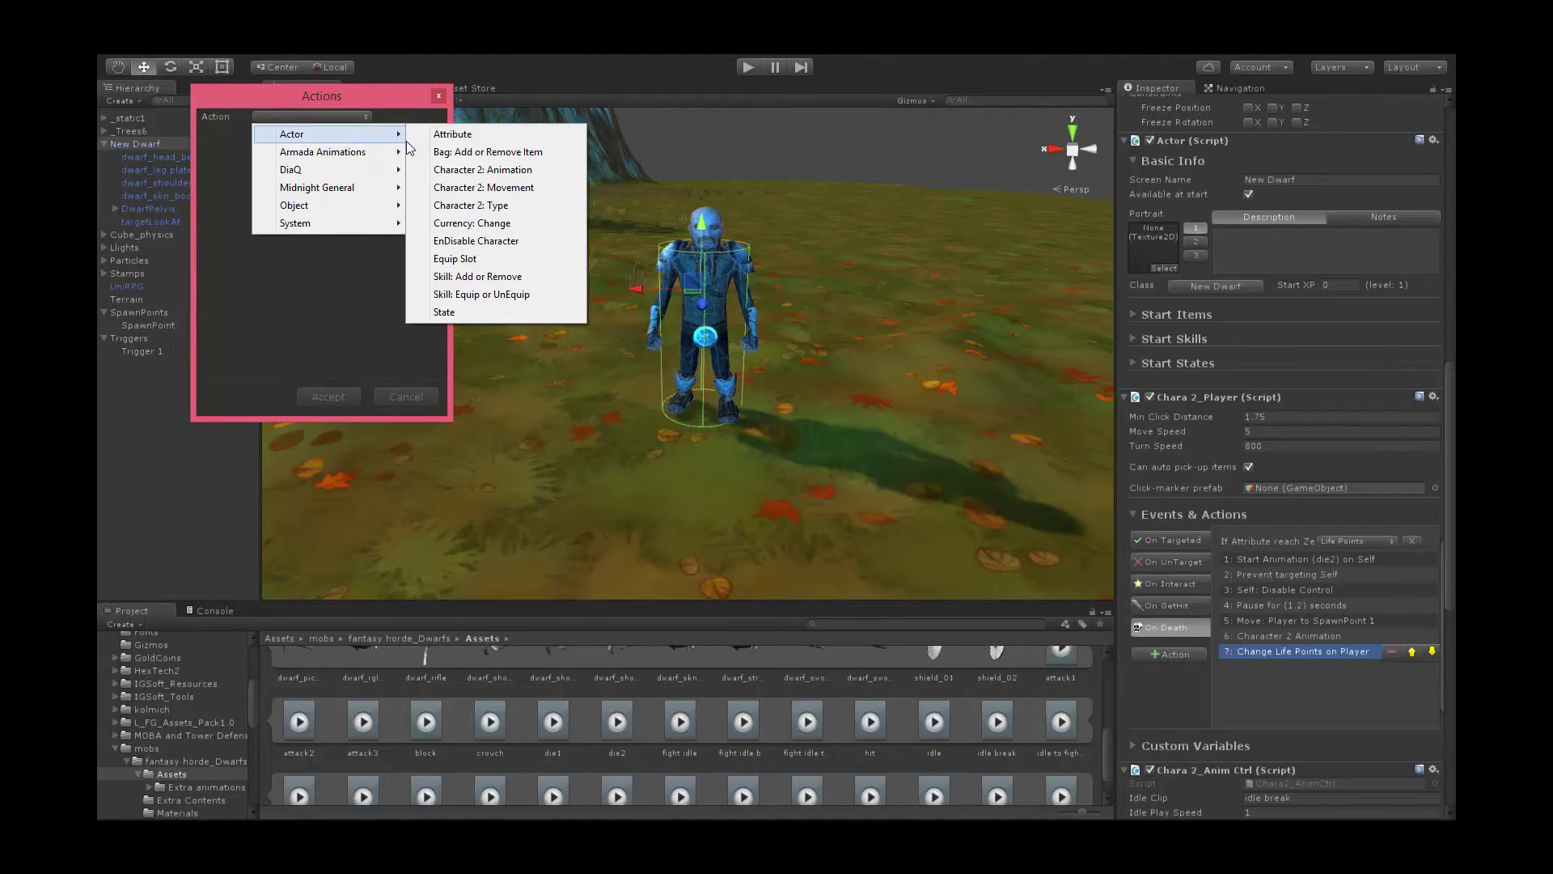
{"action": "left_click", "coordinate": [482, 242]}
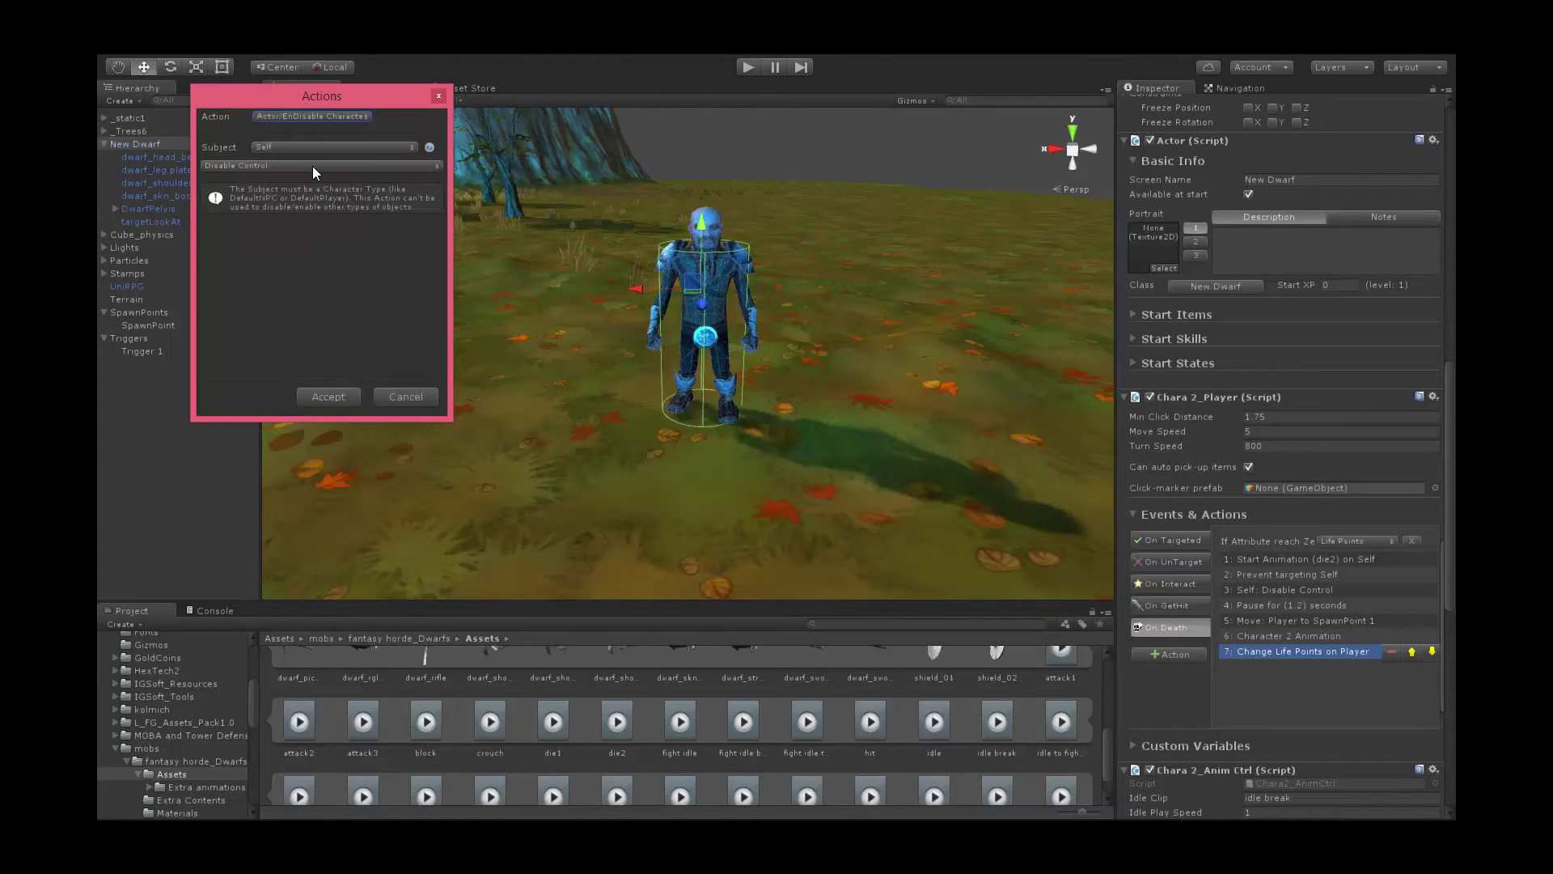
{"action": "left_click", "coordinate": [332, 396]}
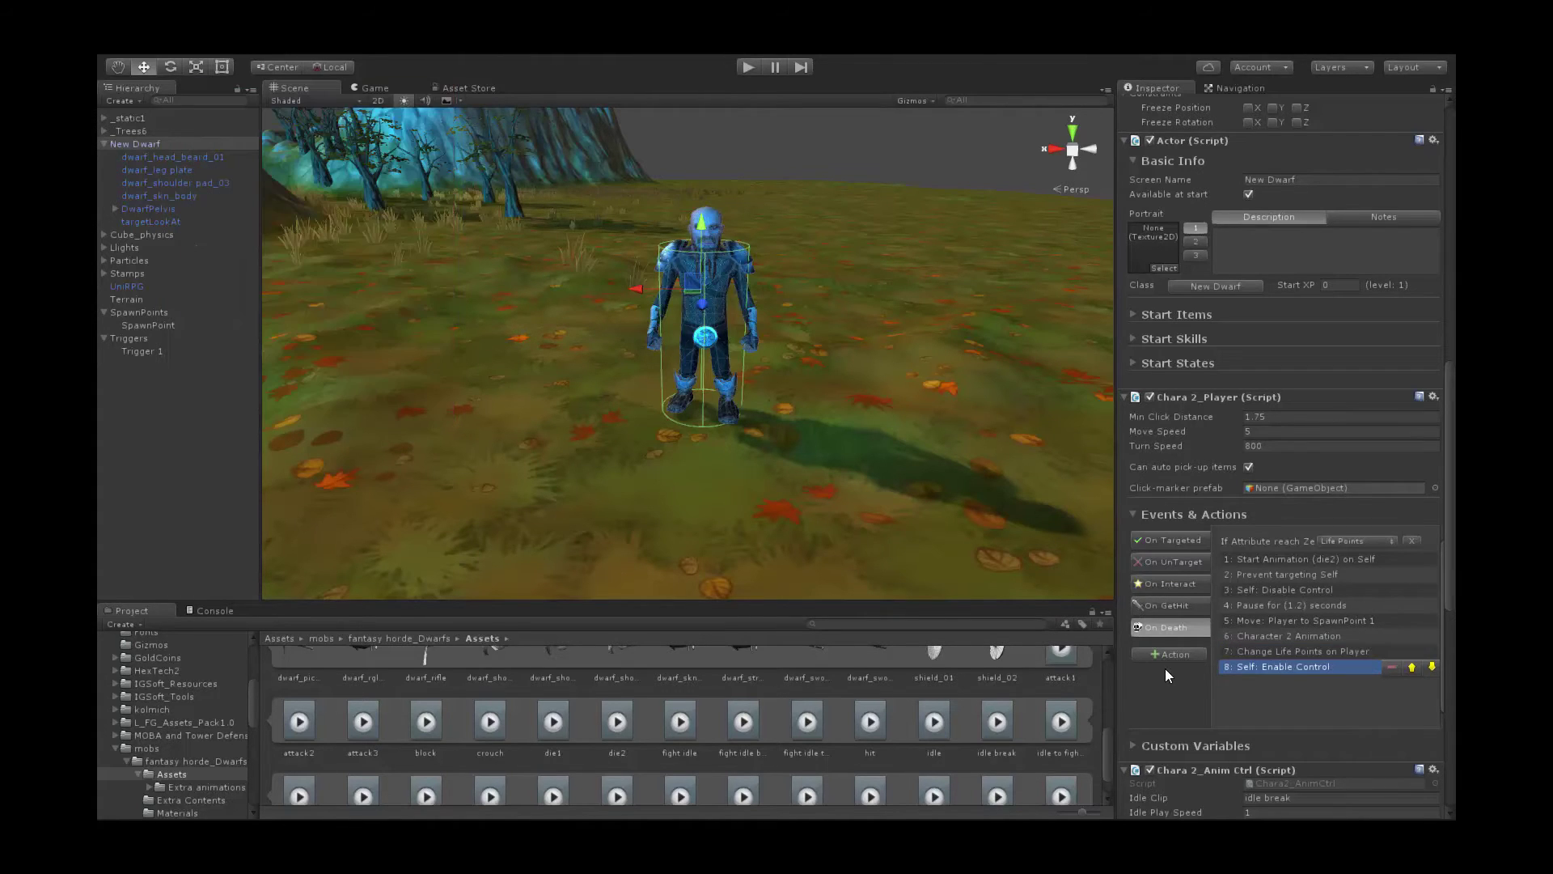
- Add an On Death Toggle 'can Be Targeted' action that allows targeting Self
{"action": "left_click", "coordinate": [1170, 655]}
{"action": "left_click", "coordinate": [282, 114]}
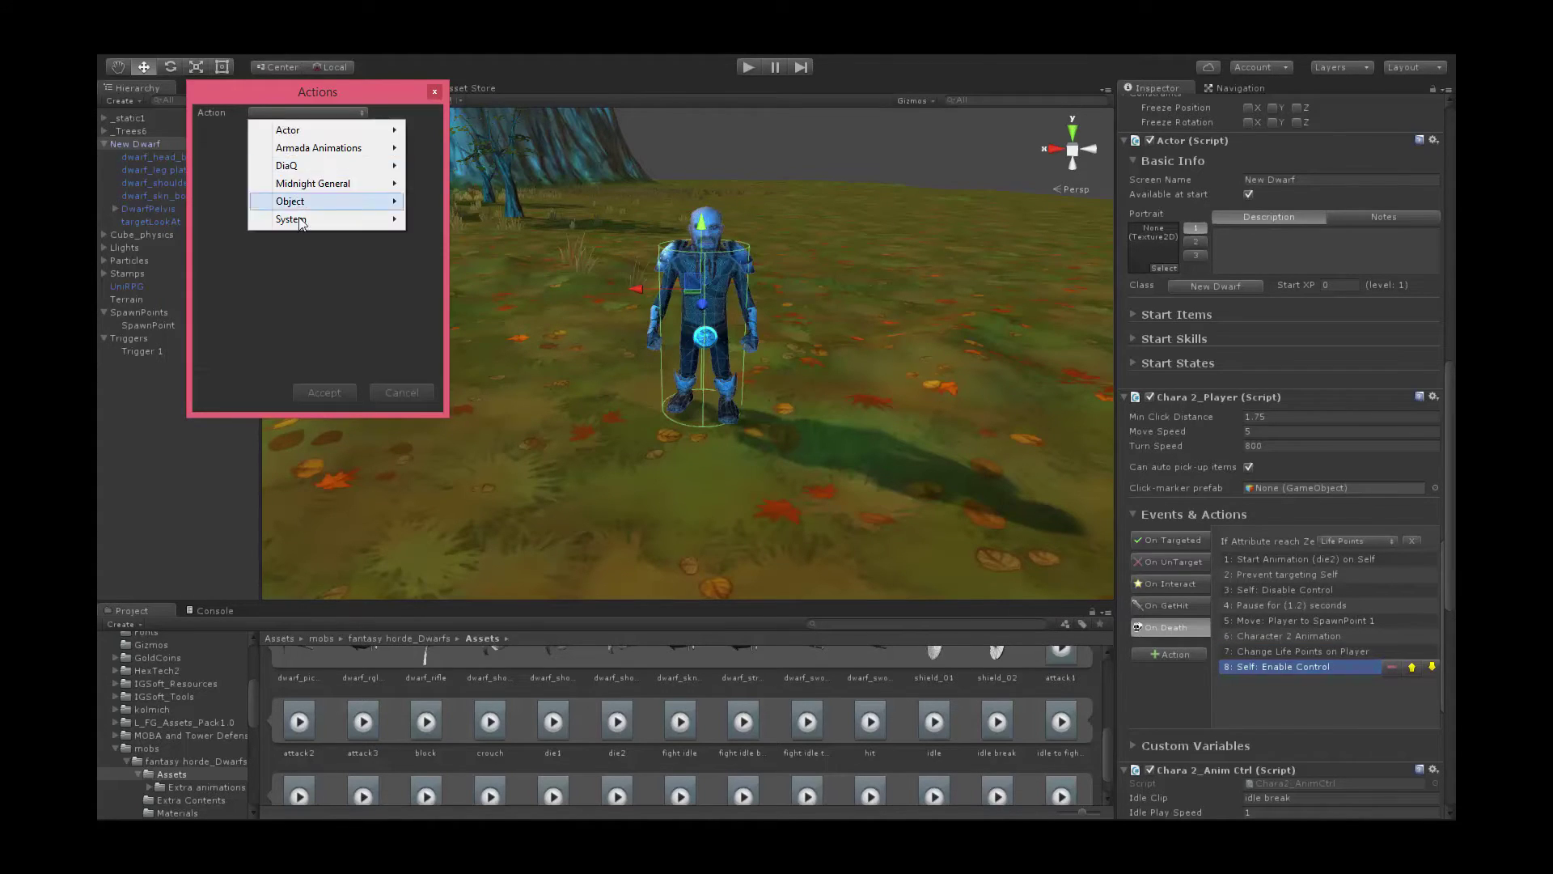
{"action": "mouse_move", "coordinate": [323, 200]}
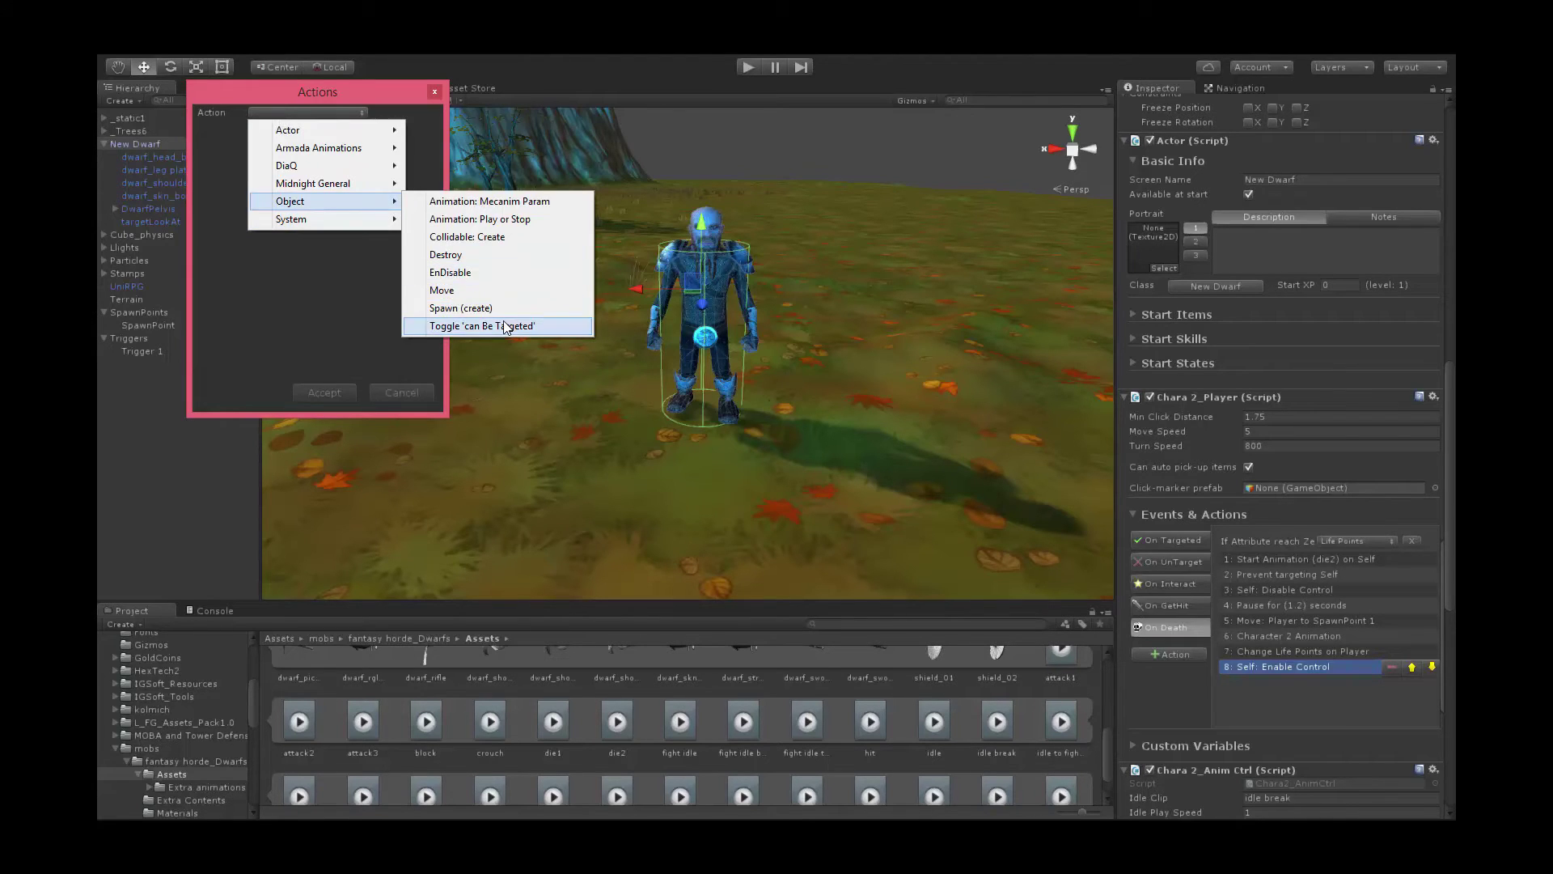
{"action": "left_click", "coordinate": [511, 325]}
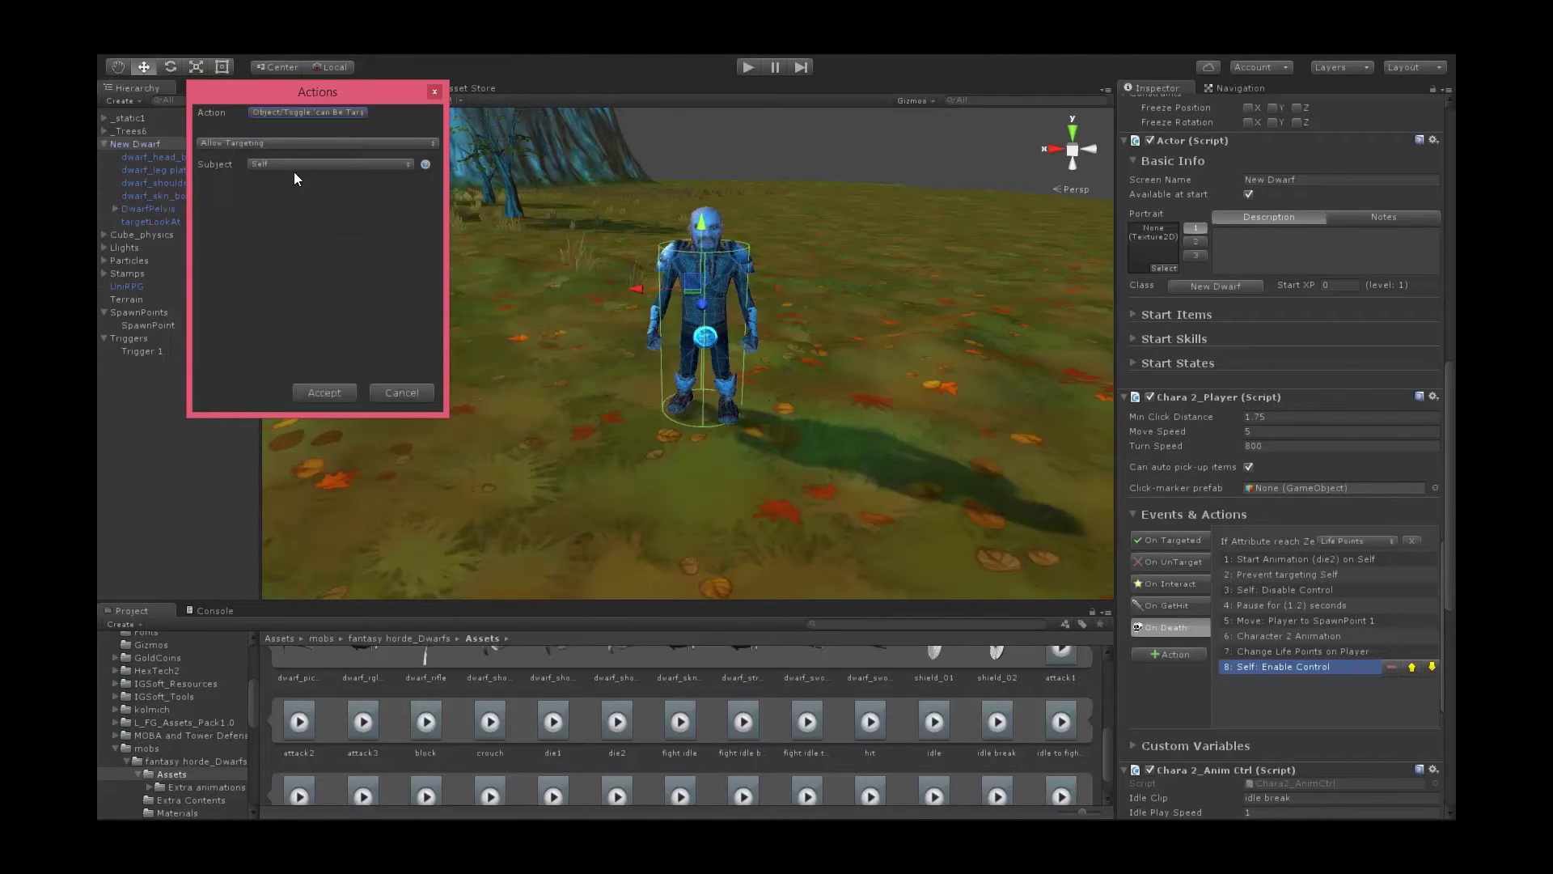
{"action": "left_click", "coordinate": [332, 394]}
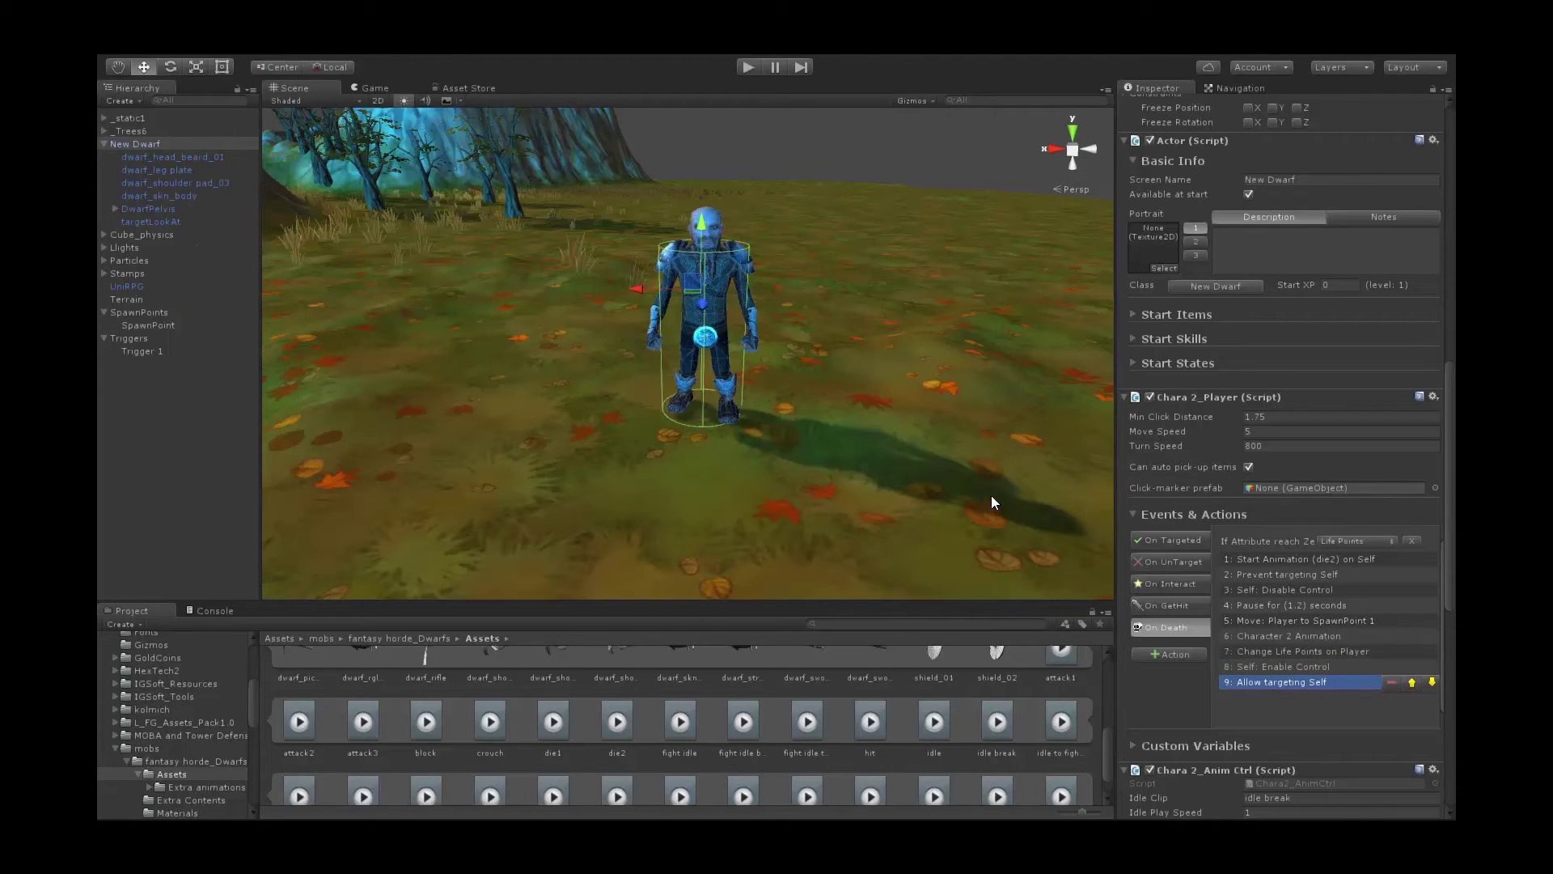
- Deactivate the New Dwarf object in the scene
{"action": "scroll", "coordinate": [1294, 204], "scroll_direction": "up", "scroll_amount": 10}
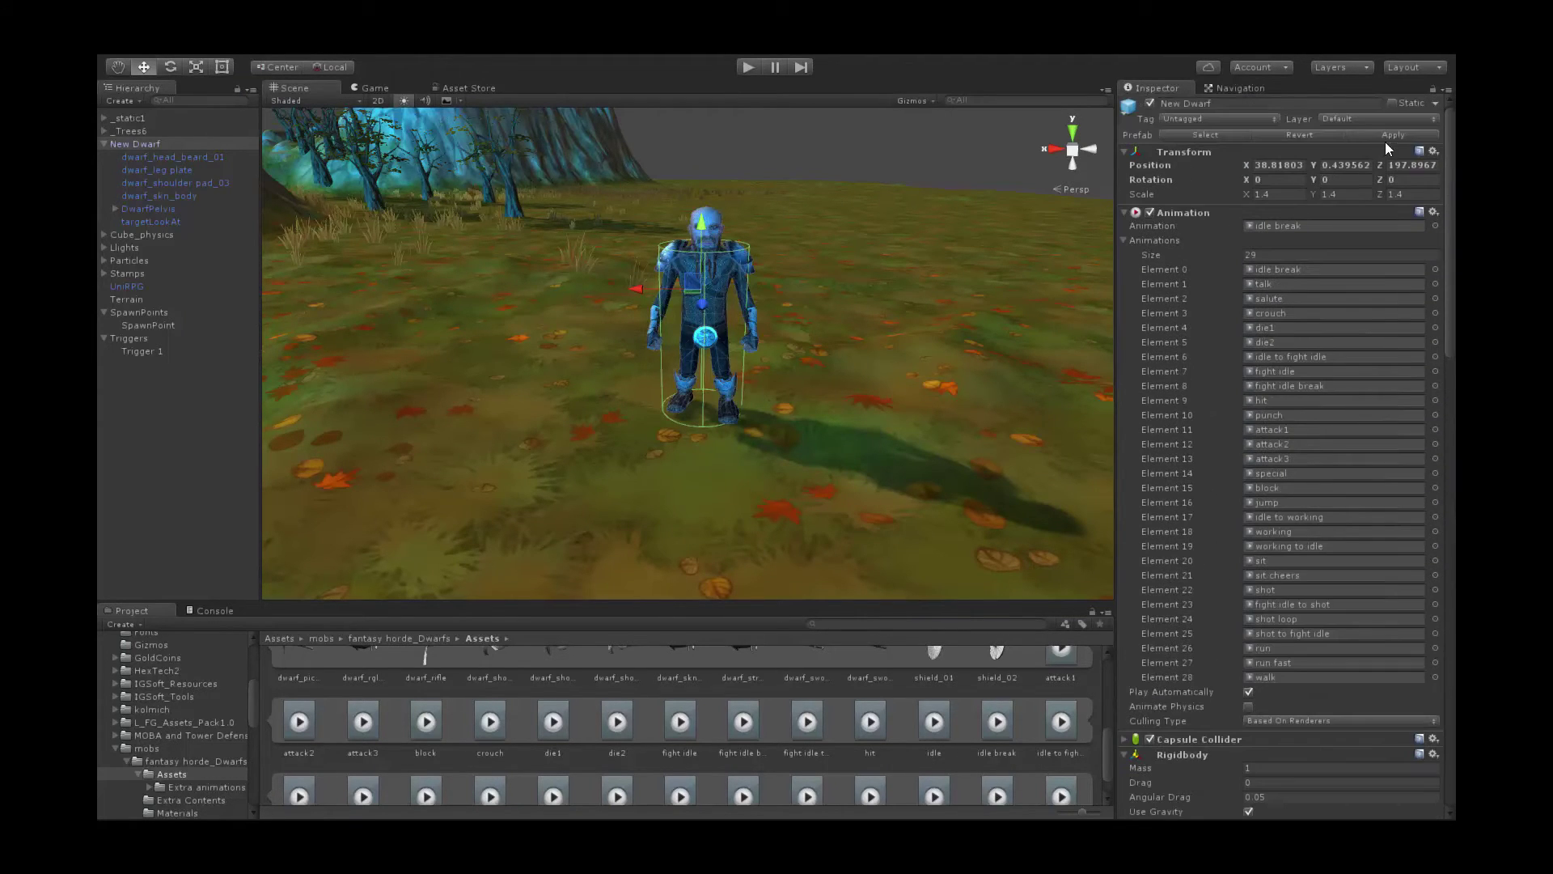
{"action": "left_click", "coordinate": [1150, 102]}
- Create a second UniRPG spawn point on the grassy forest path
{"action": "right_click_drag", "start_coordinate": [914, 268], "coordinate": [715, 416]}
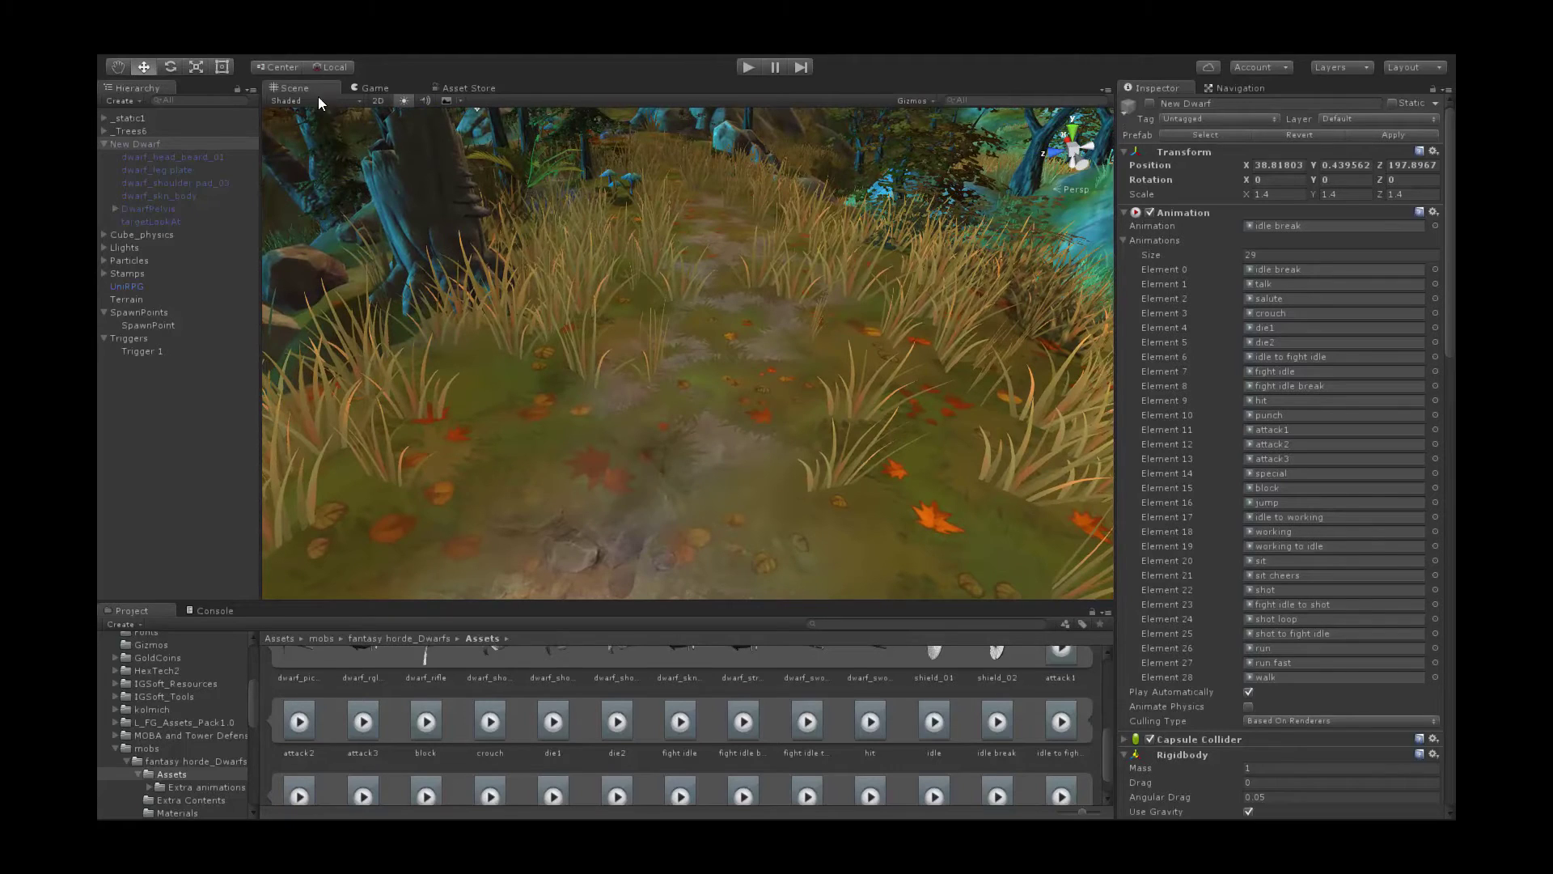
{"action": "left_click", "coordinate": [343, 57]}
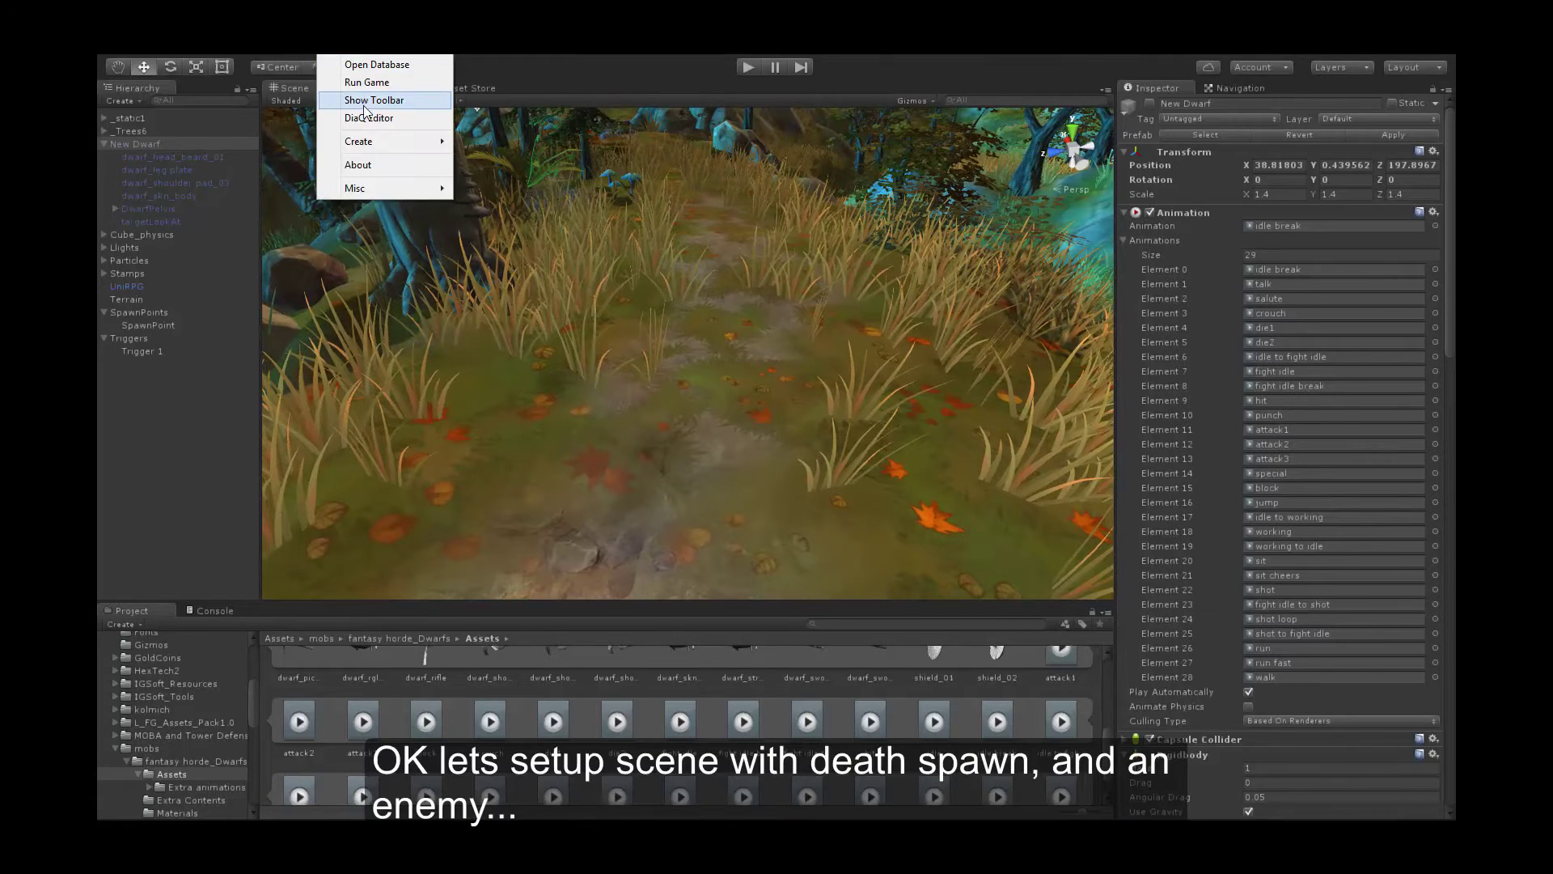
{"action": "mouse_move", "coordinate": [361, 150]}
{"action": "left_click", "coordinate": [504, 159]}
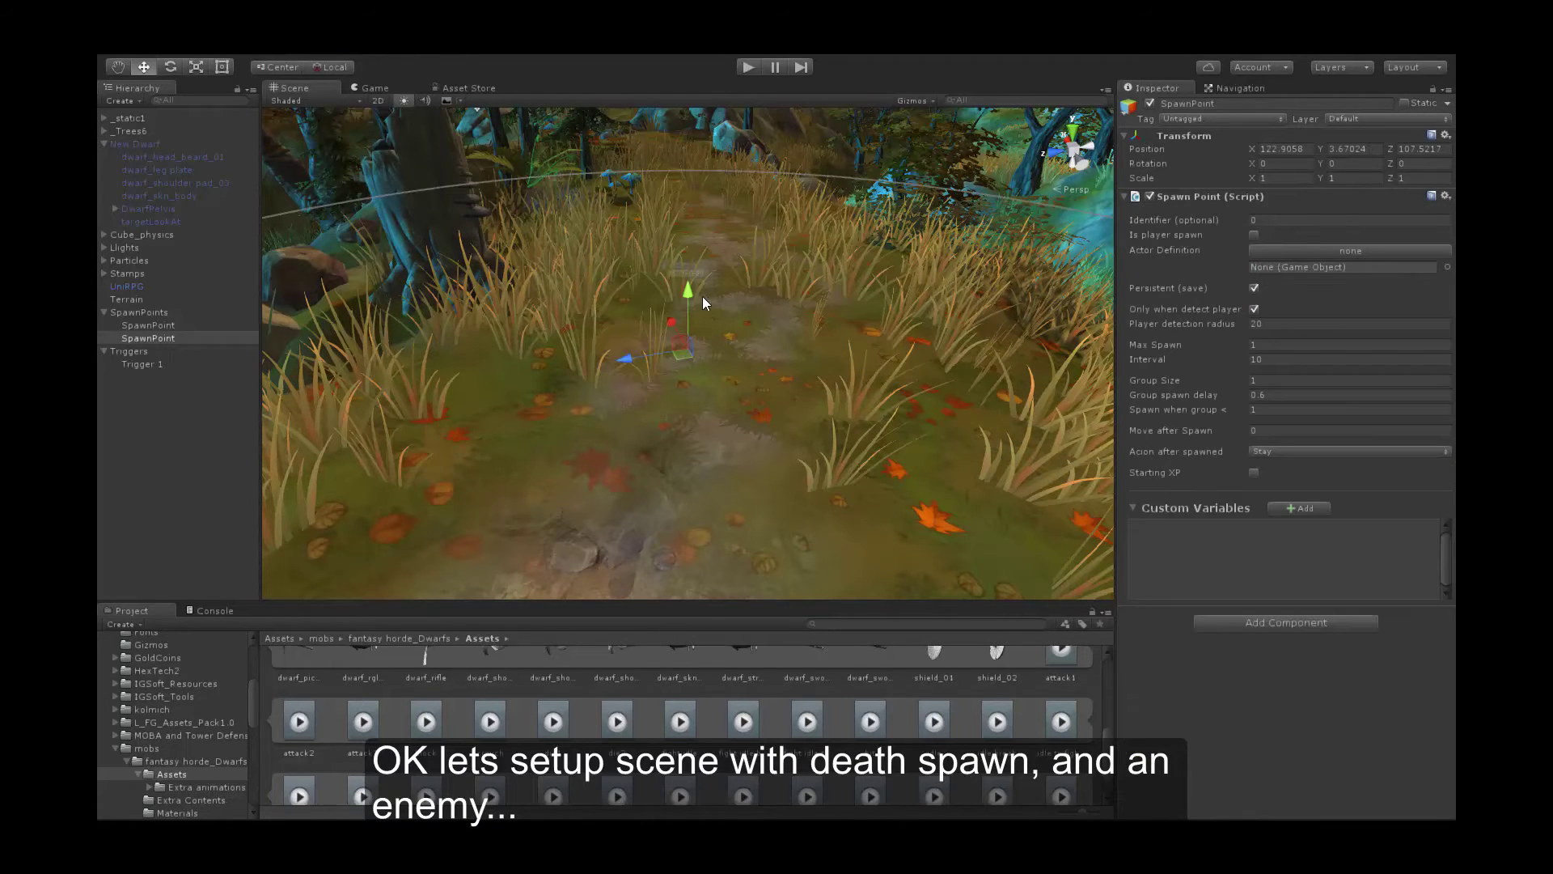
- Move the new spawn point to about X 117.9, Y 6.4, Z 108.6 and make it a player spawn with identifier 1
{"action": "left_click_drag", "start_coordinate": [702, 207], "coordinate": [930, 340]}
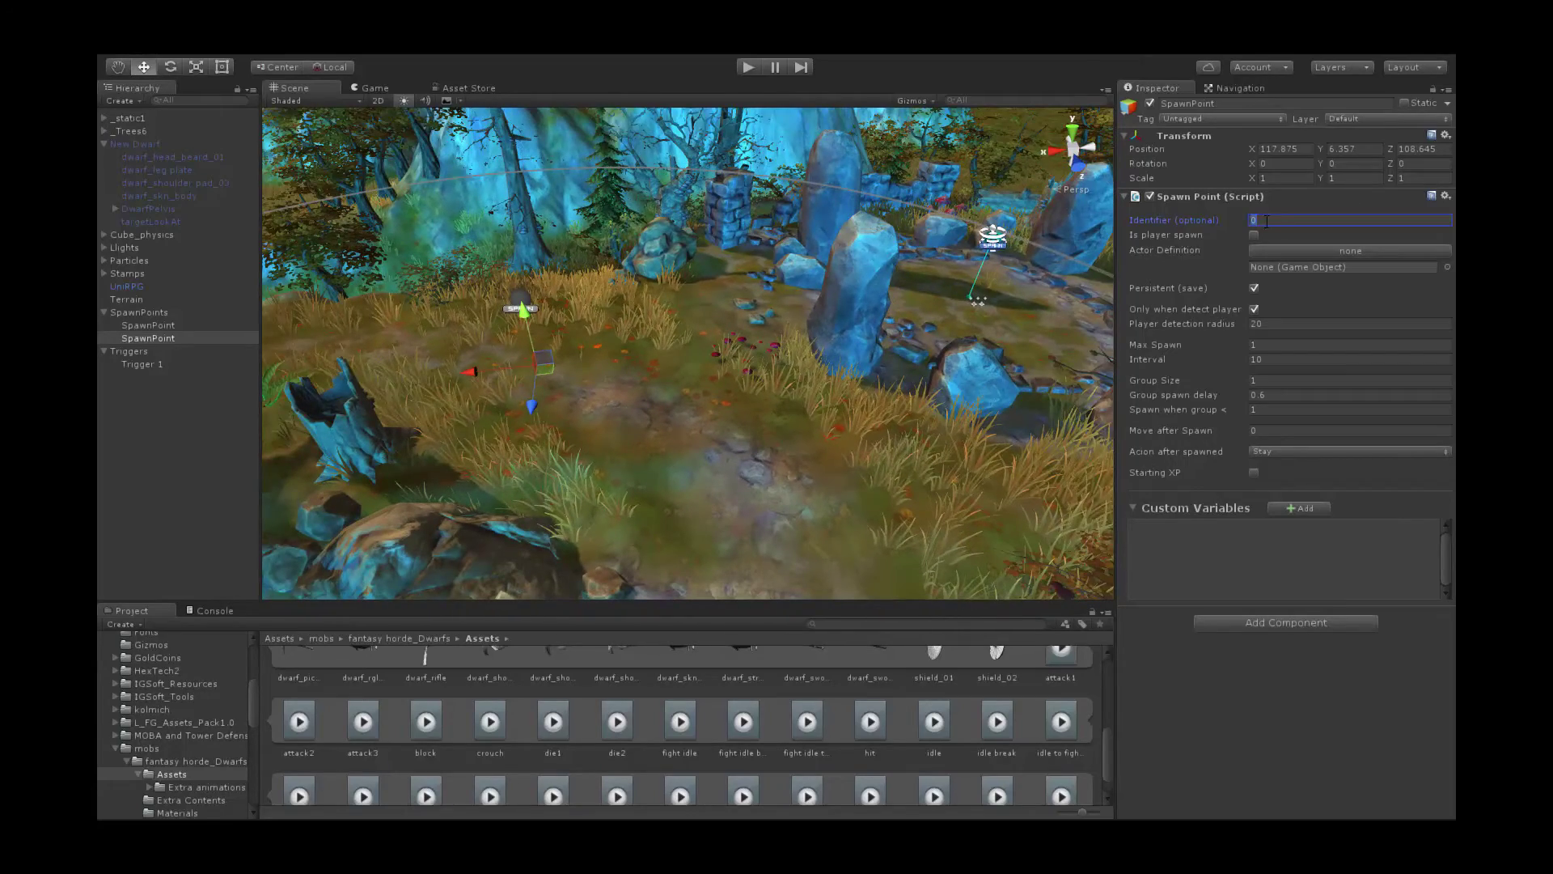
{"action": "left_click", "coordinate": [1254, 235]}
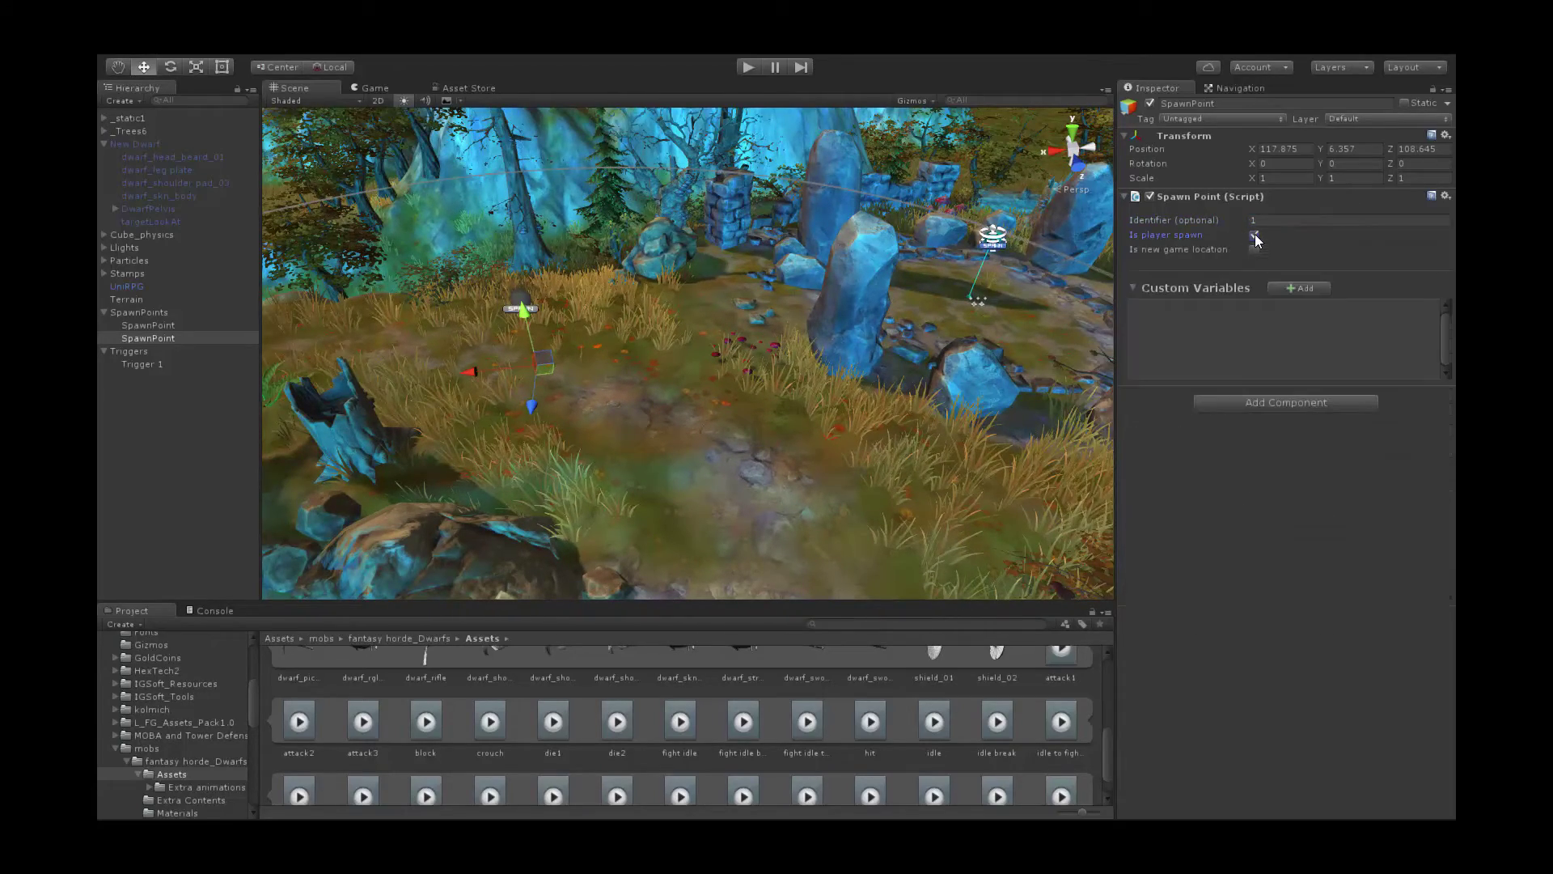
- Create a third UniRPG spawn point on the clearing near the red mushrooms at the far end of the bridge
{"action": "left_click_drag", "start_coordinate": [571, 360], "coordinate": [365, 439], "text": "alt"}
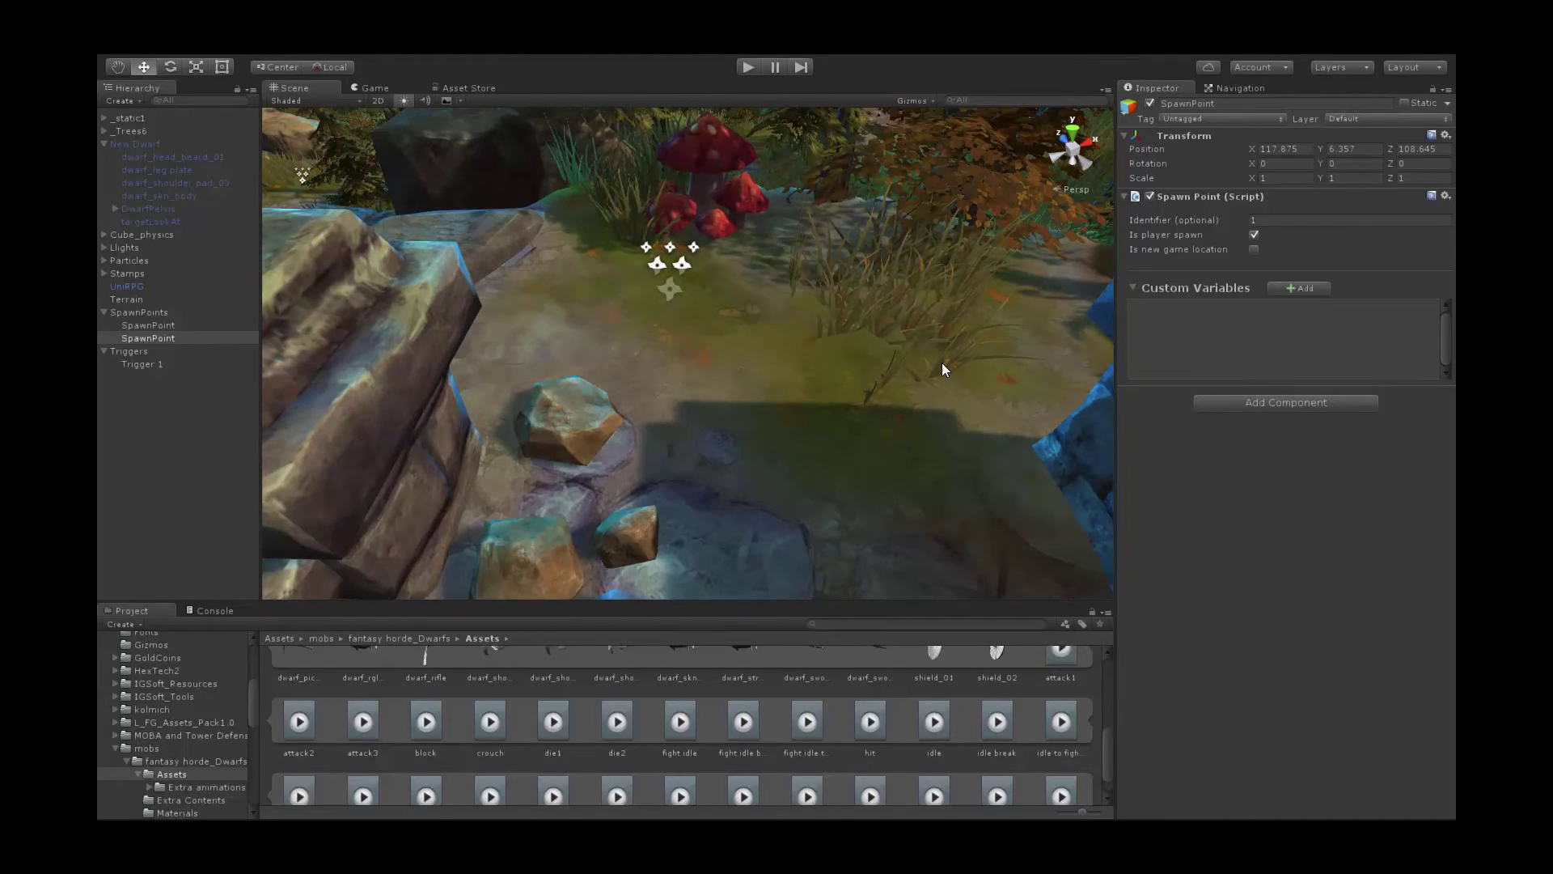
{"action": "left_click", "coordinate": [336, 51]}
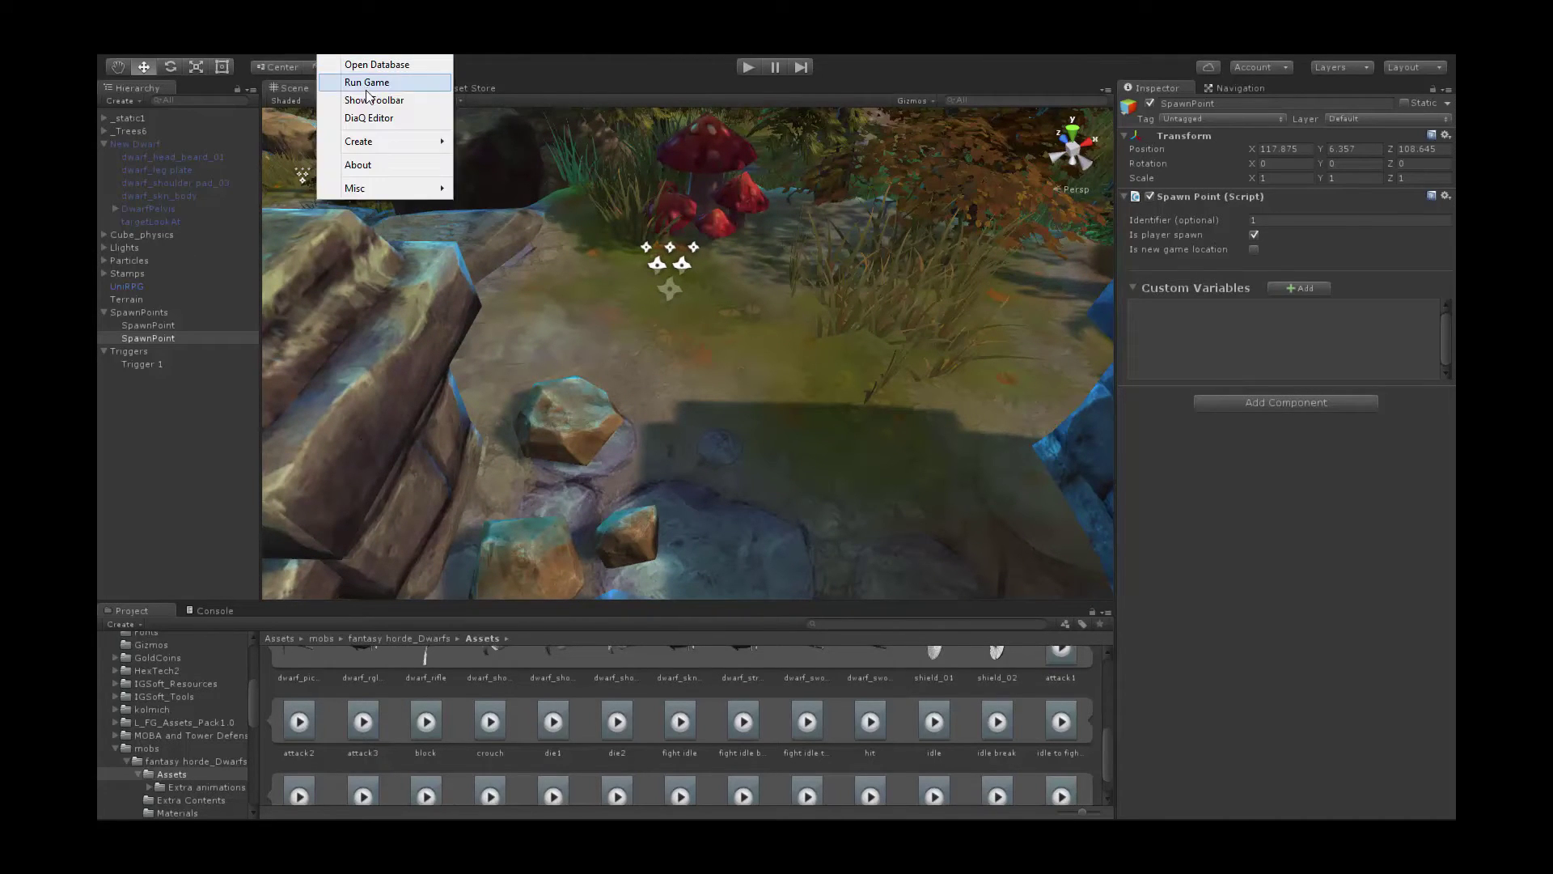
{"action": "mouse_move", "coordinate": [369, 145]}
{"action": "left_click", "coordinate": [509, 168]}
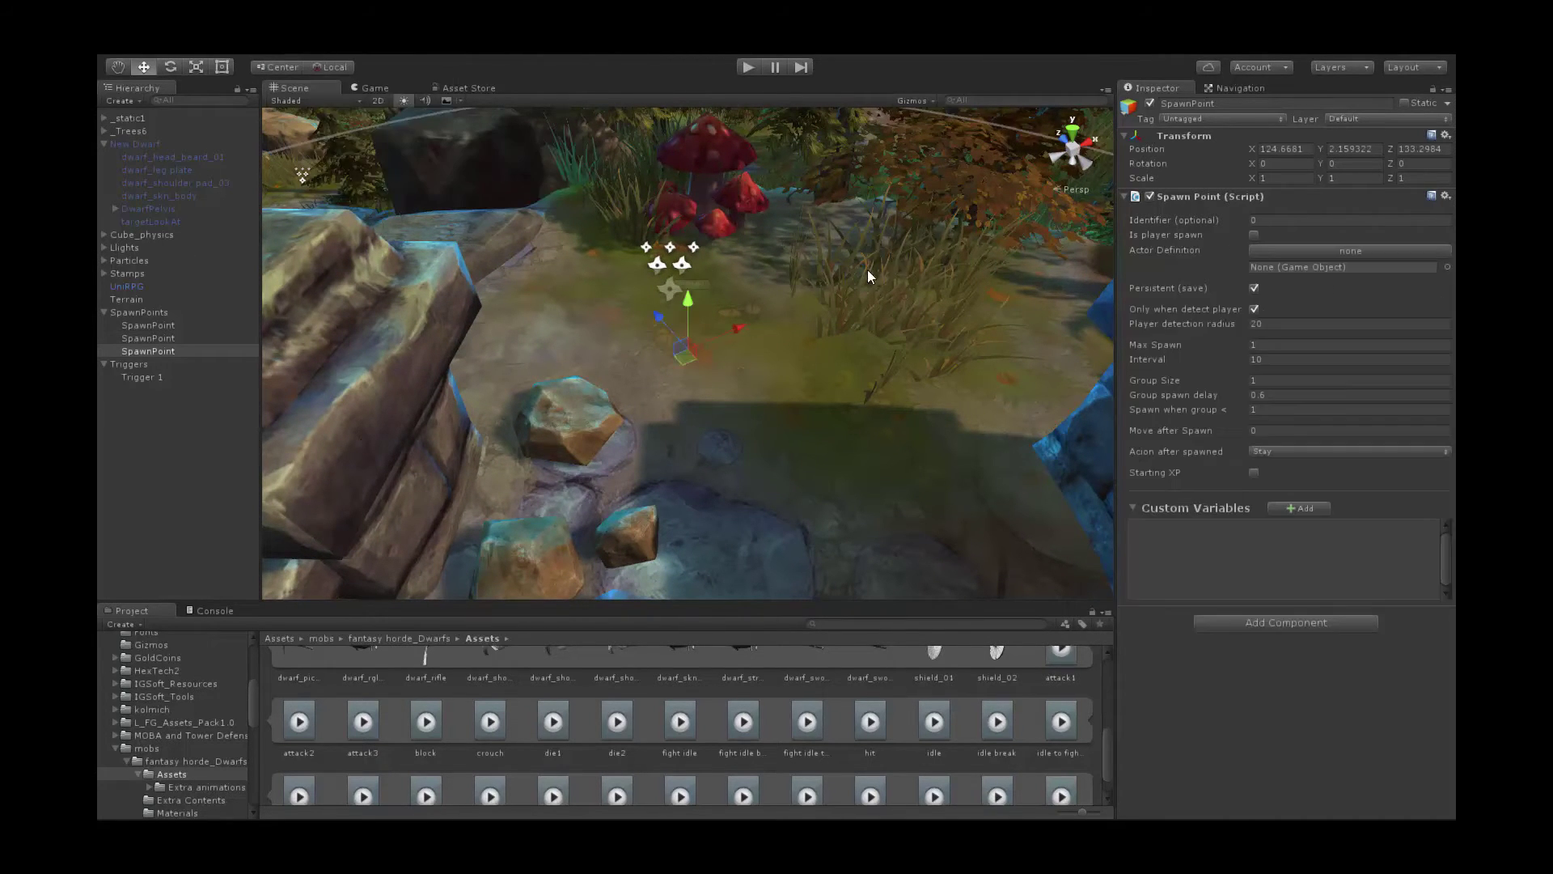
- Move the third spawn point to about X 122.3, Y 6.5, Z 128.6 and rotate it about -143 degrees around Y
{"action": "left_click_drag", "start_coordinate": [692, 296], "coordinate": [781, 324]}
{"action": "left_click_drag", "start_coordinate": [725, 276], "coordinate": [802, 372]}
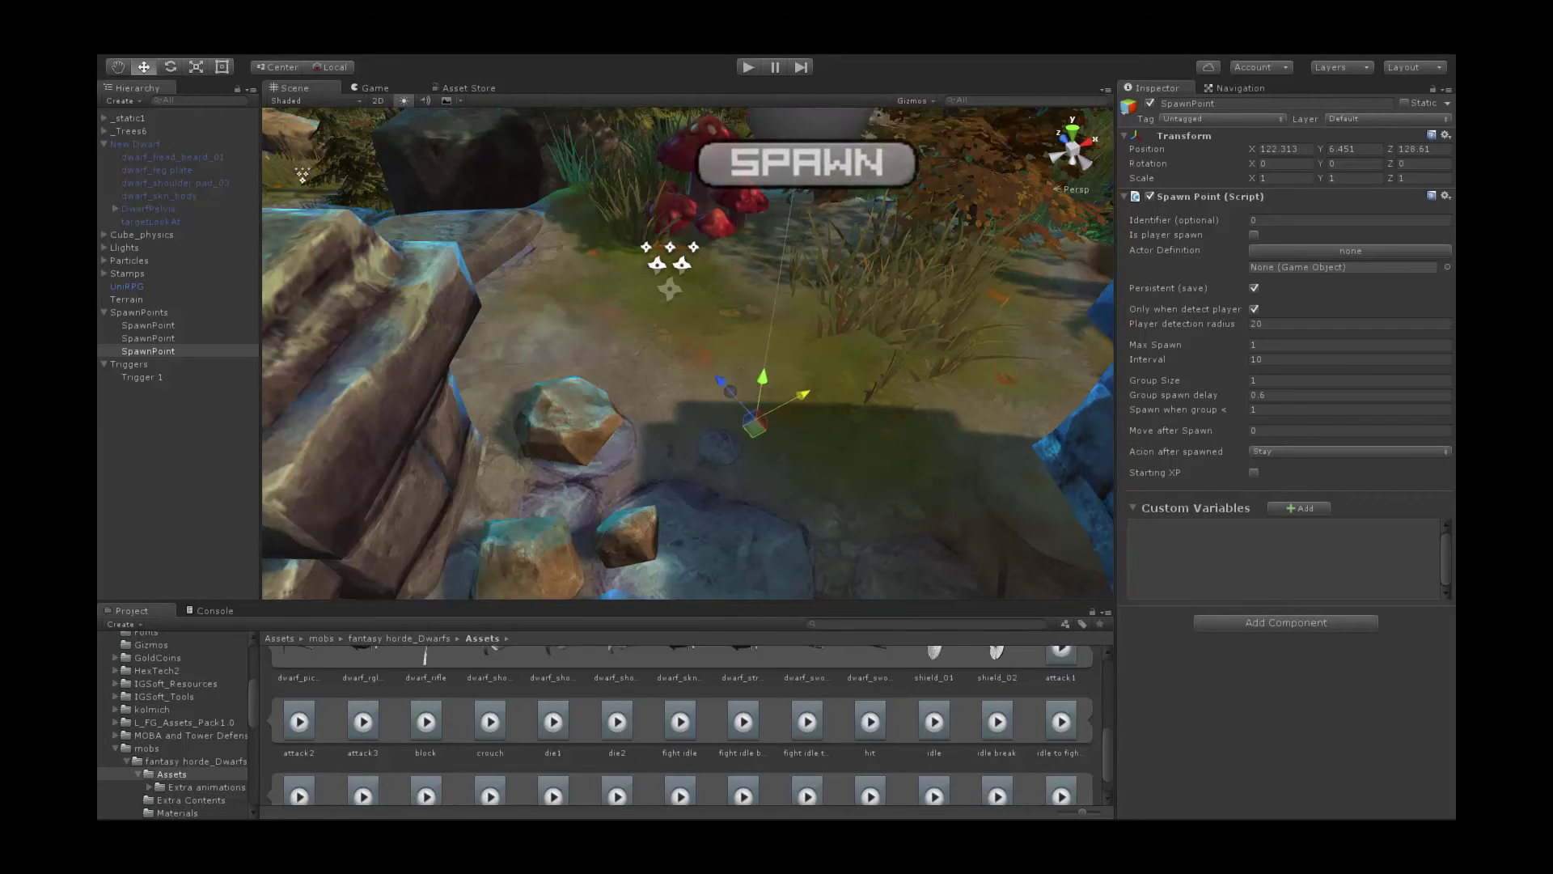
{"action": "left_click", "coordinate": [171, 68]}
{"action": "left_click_drag", "start_coordinate": [722, 467], "coordinate": [1070, 439]}
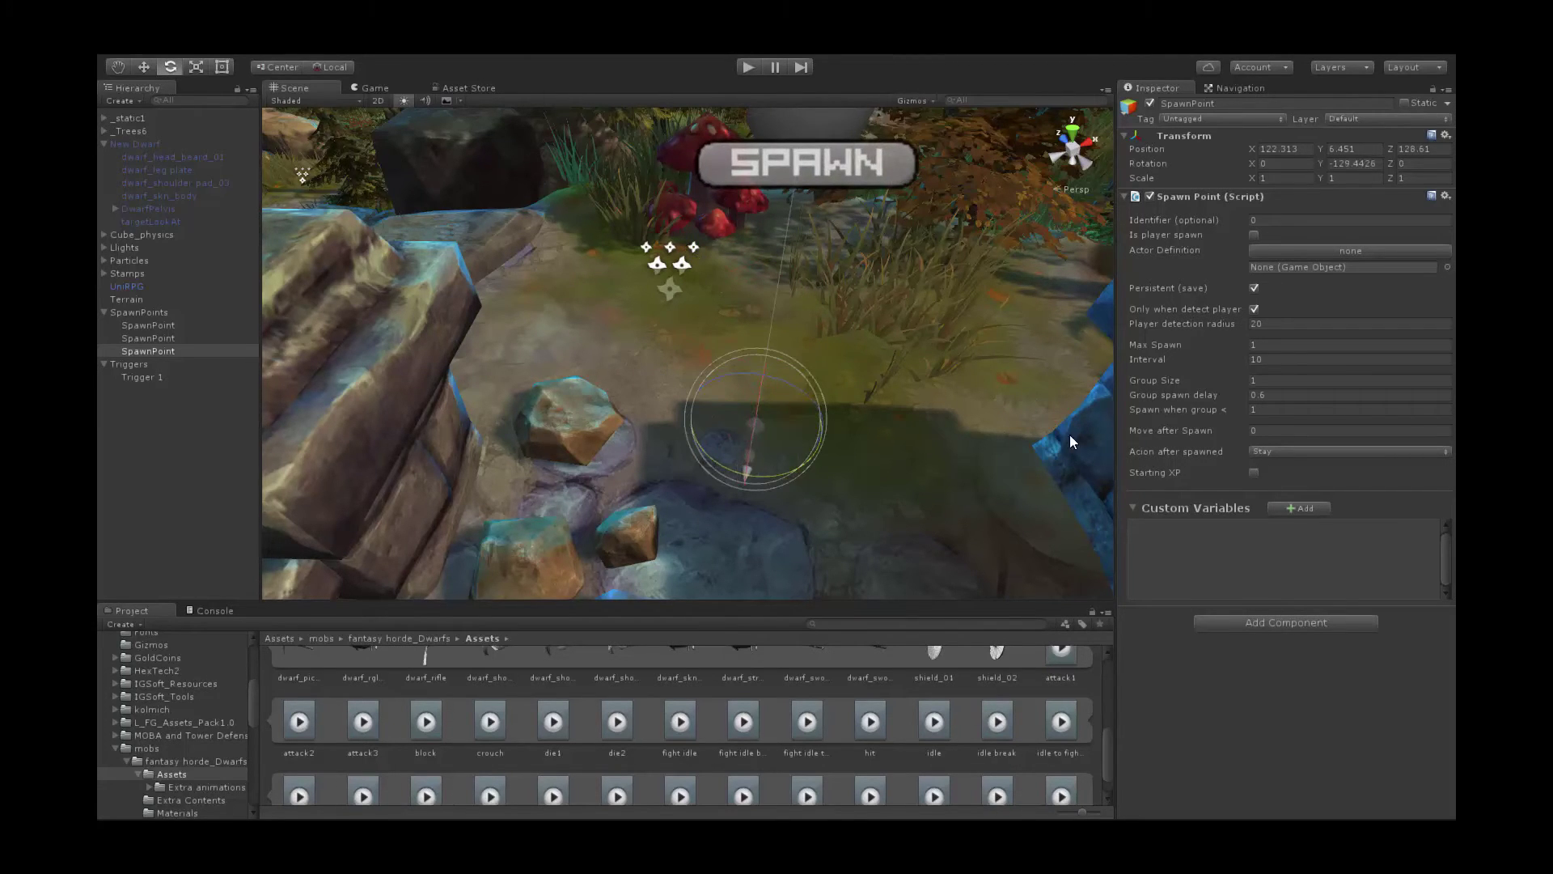
- Assign the Ork actor definition to the third spawn point and disable its Only when detect player option
{"action": "left_click", "coordinate": [1296, 253]}
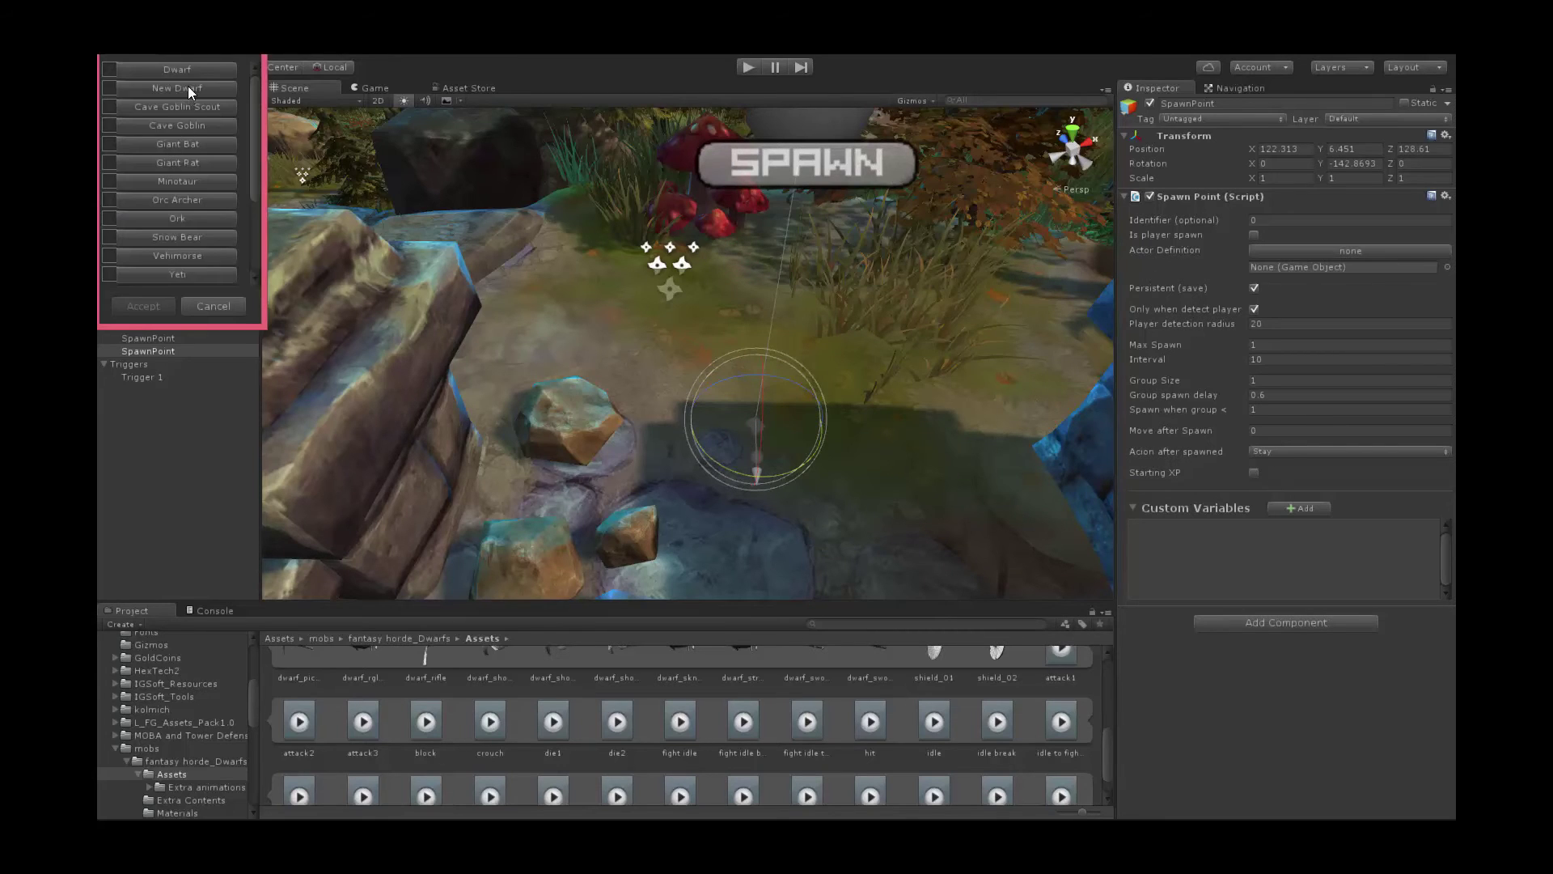
{"action": "left_click", "coordinate": [183, 216]}
{"action": "left_click", "coordinate": [144, 306]}
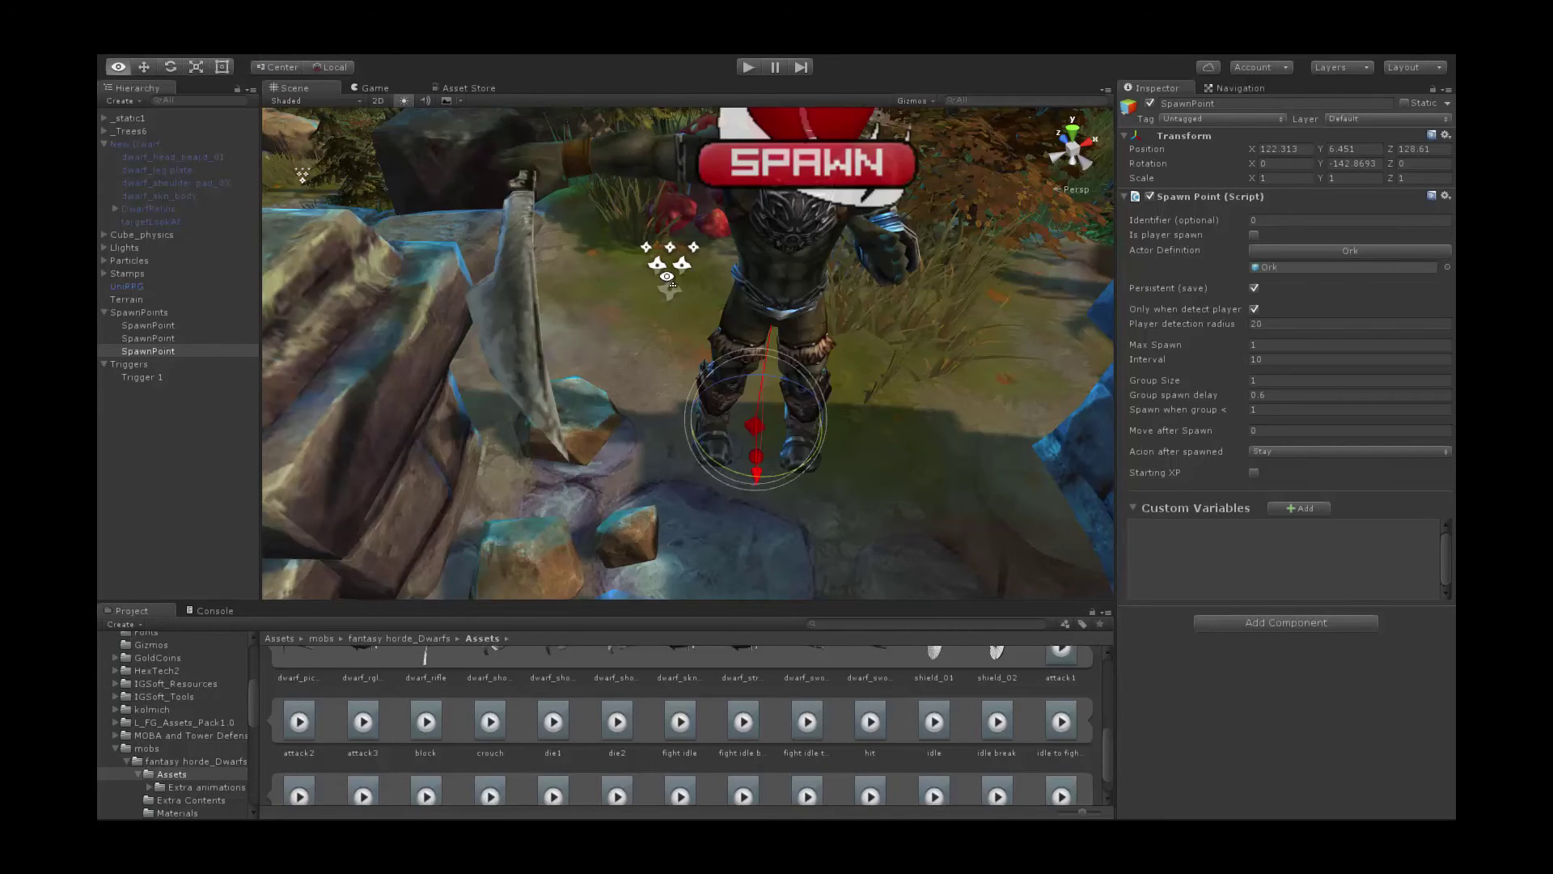
{"action": "left_click_drag", "start_coordinate": [567, 259], "coordinate": [704, 283], "text": "alt"}
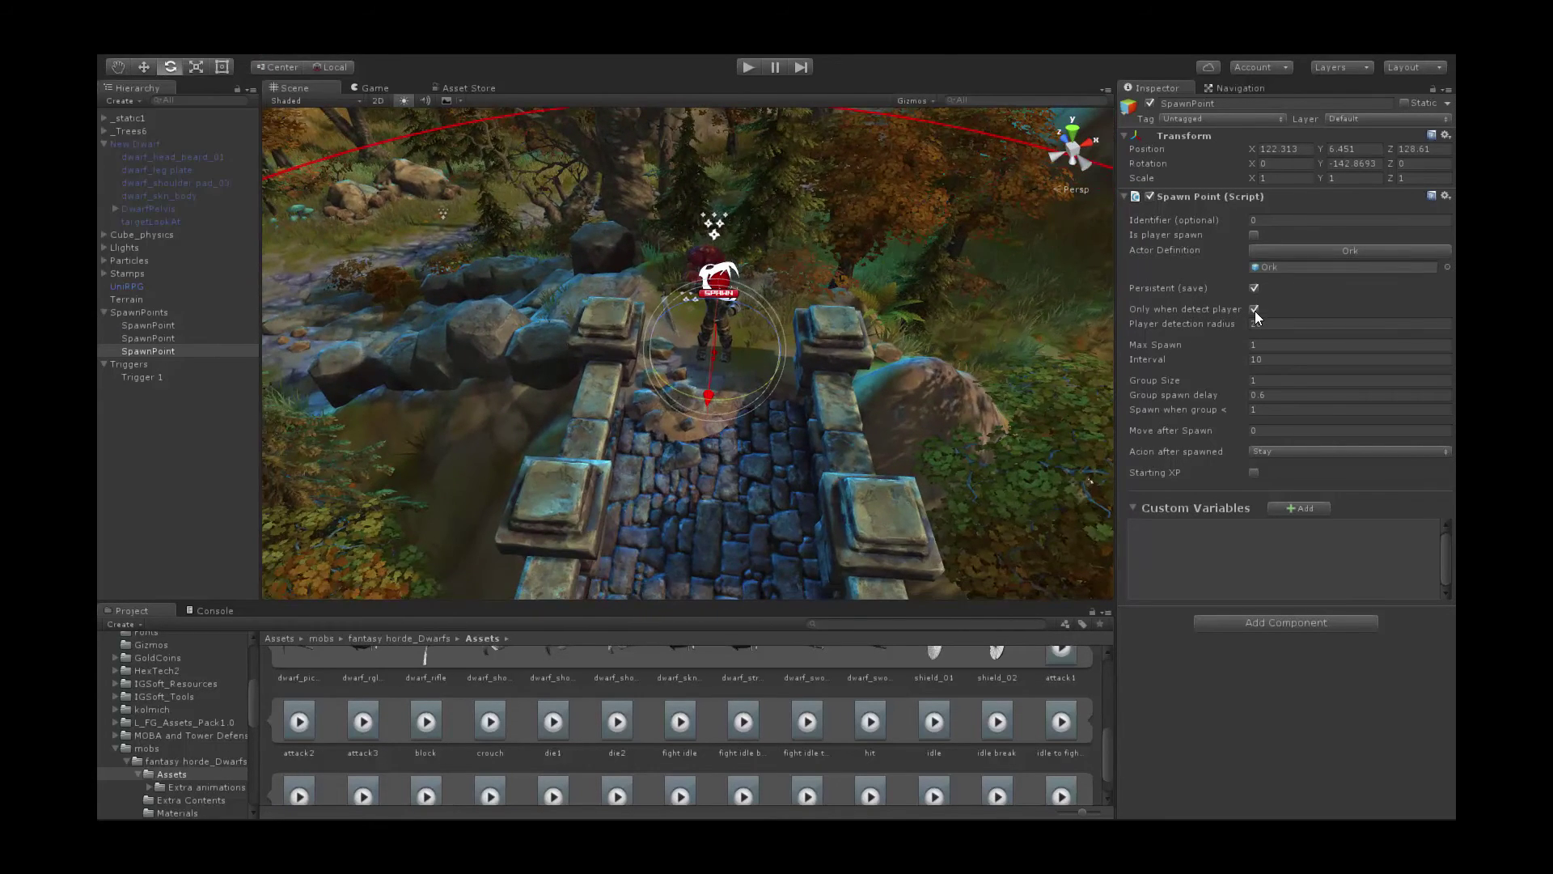
{"action": "left_click", "coordinate": [1253, 309]}
- Play-test the scene by running the dwarf toward the enemy to check death and respawn, and stop the game
{"action": "left_click_drag", "start_coordinate": [1023, 293], "coordinate": [890, 356], "text": "alt"}
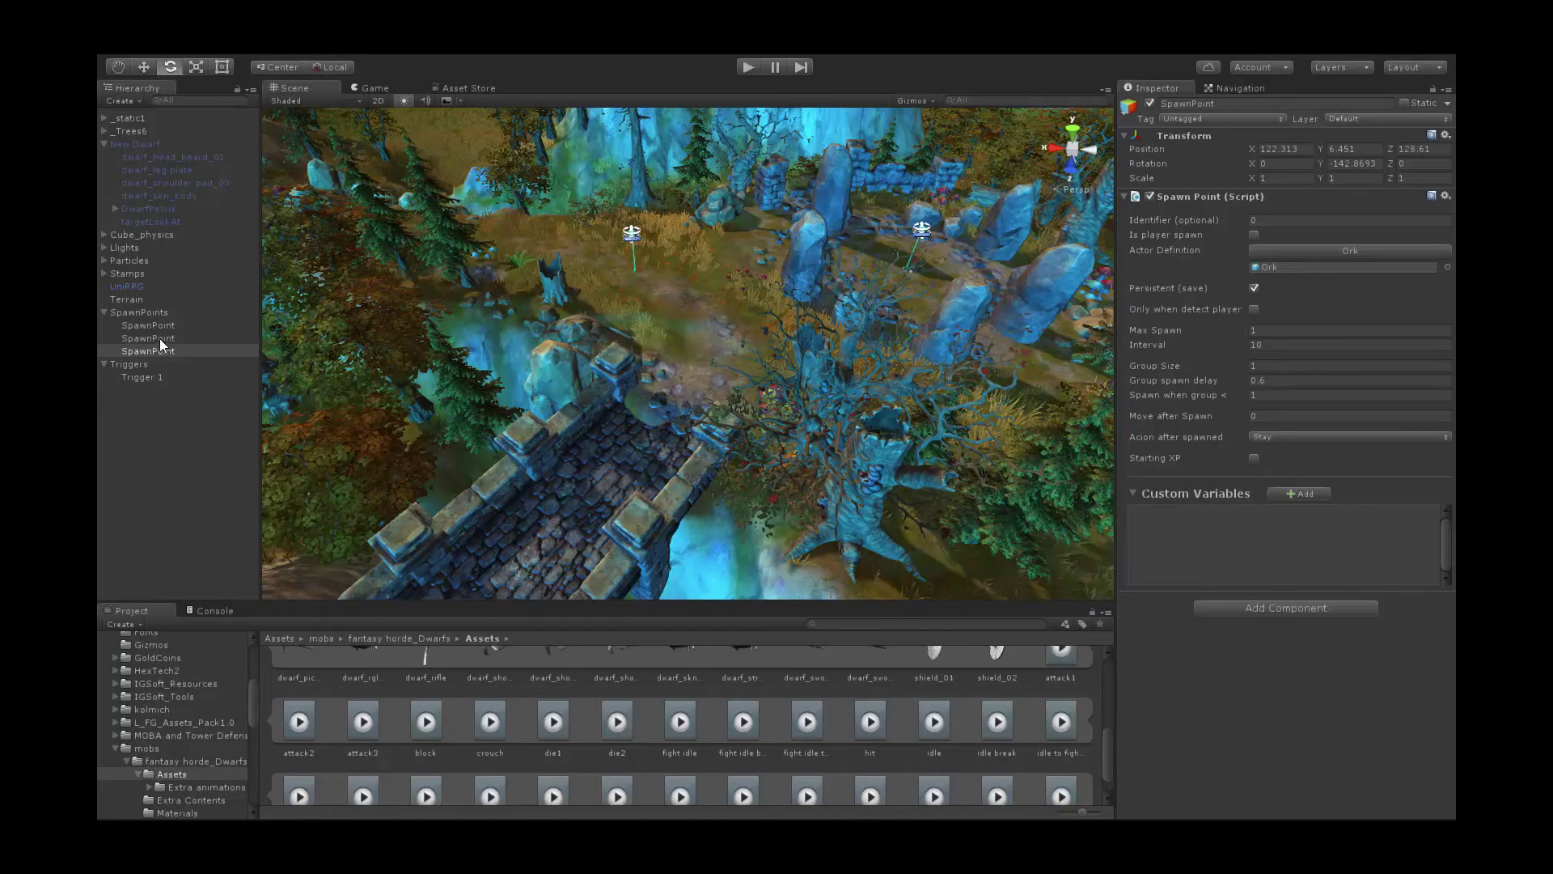
{"action": "left_click", "coordinate": [749, 67]}
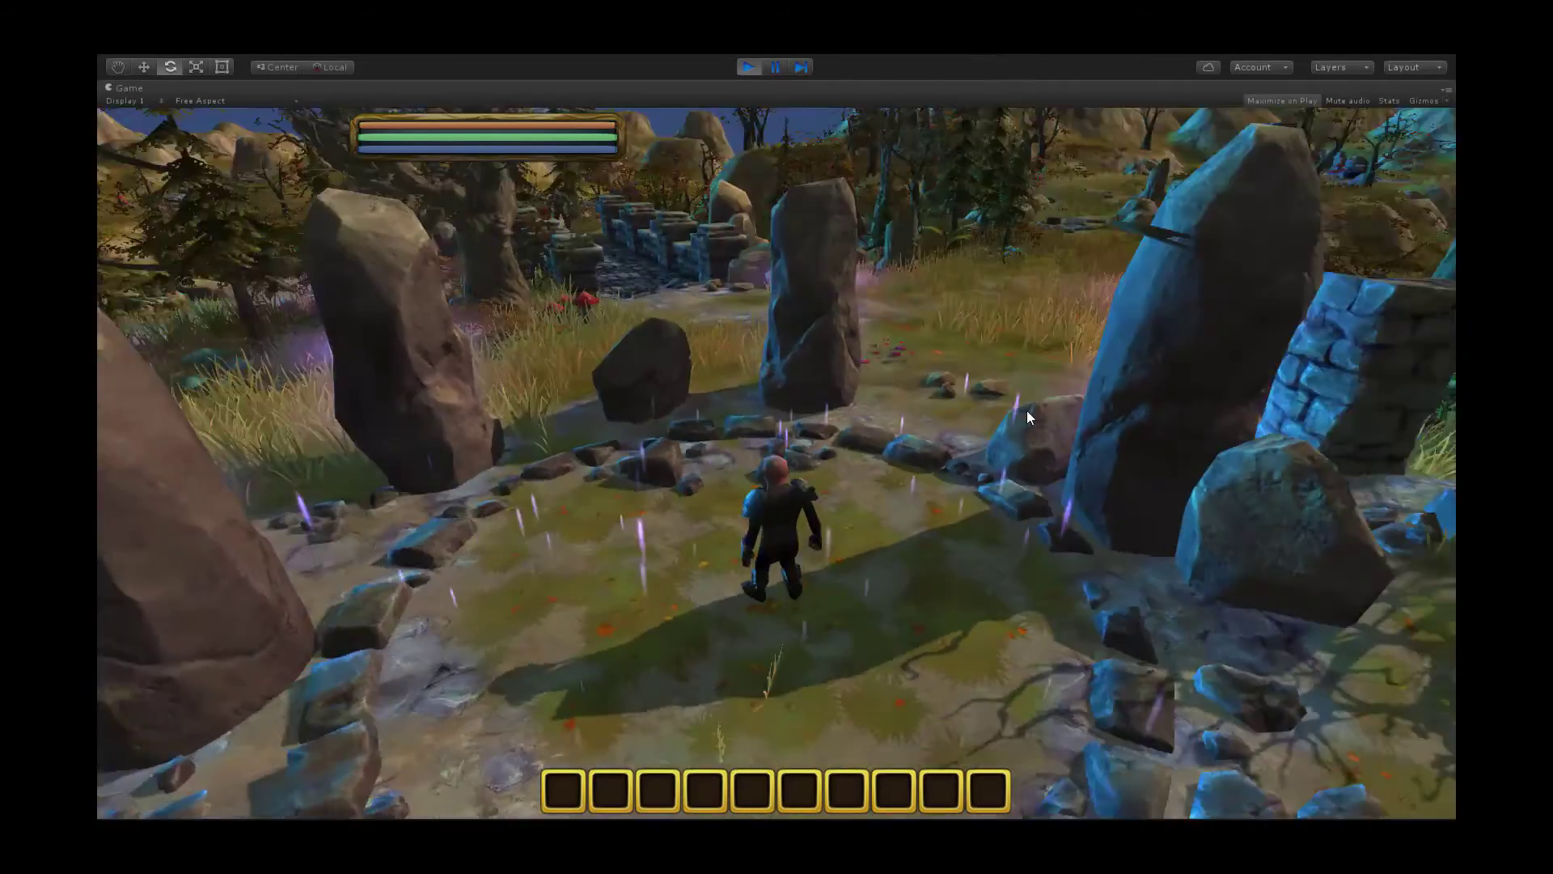
{"action": "key", "text": "w"}
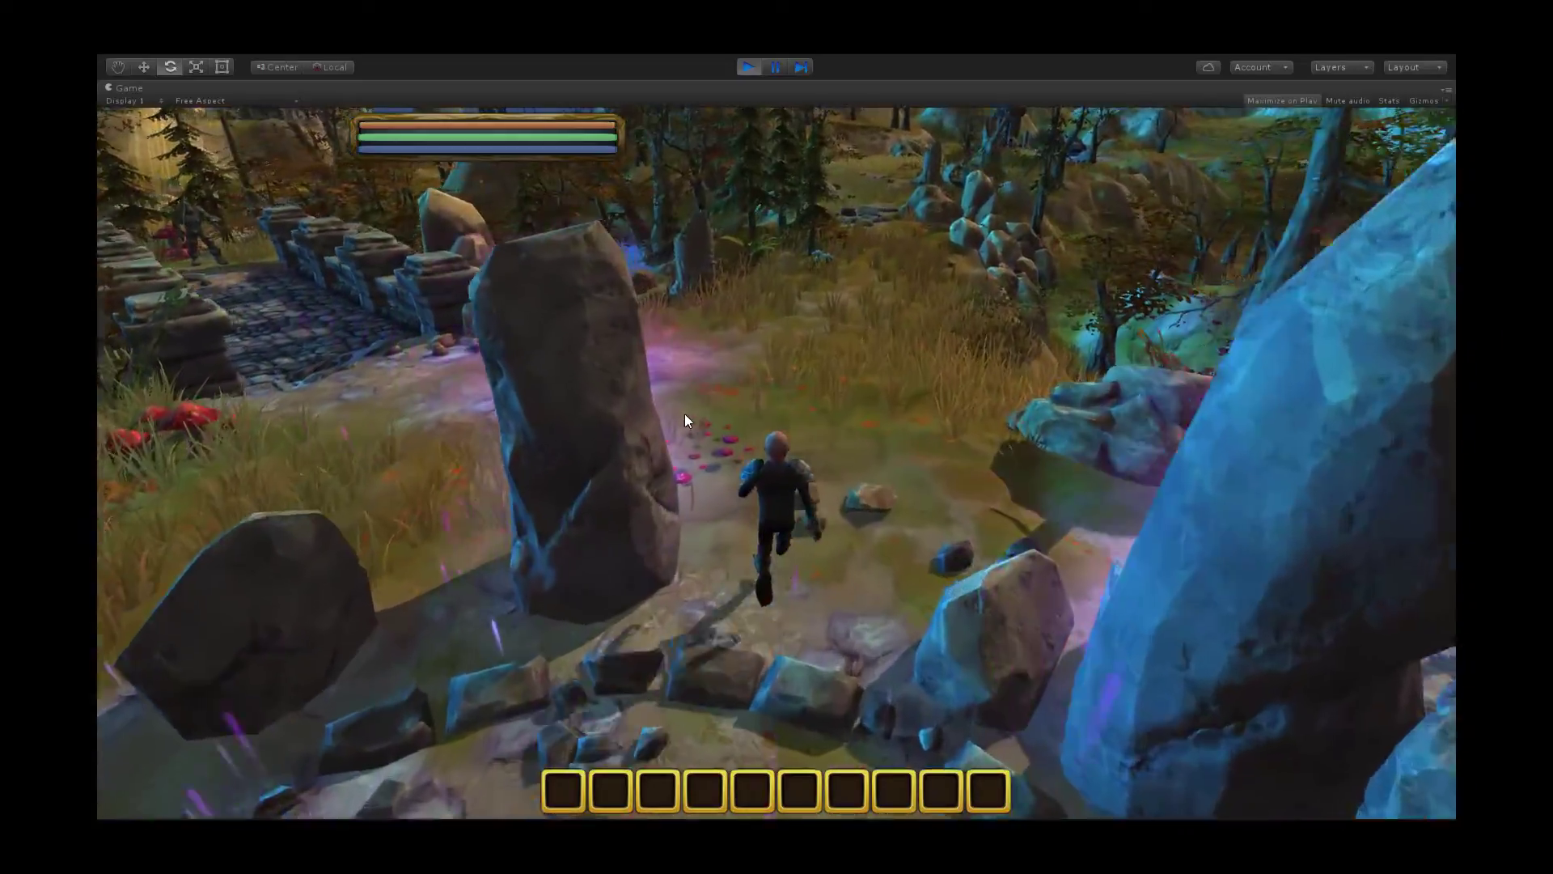
{"action": "right_click_drag", "start_coordinate": [684, 415], "coordinate": [846, 466]}
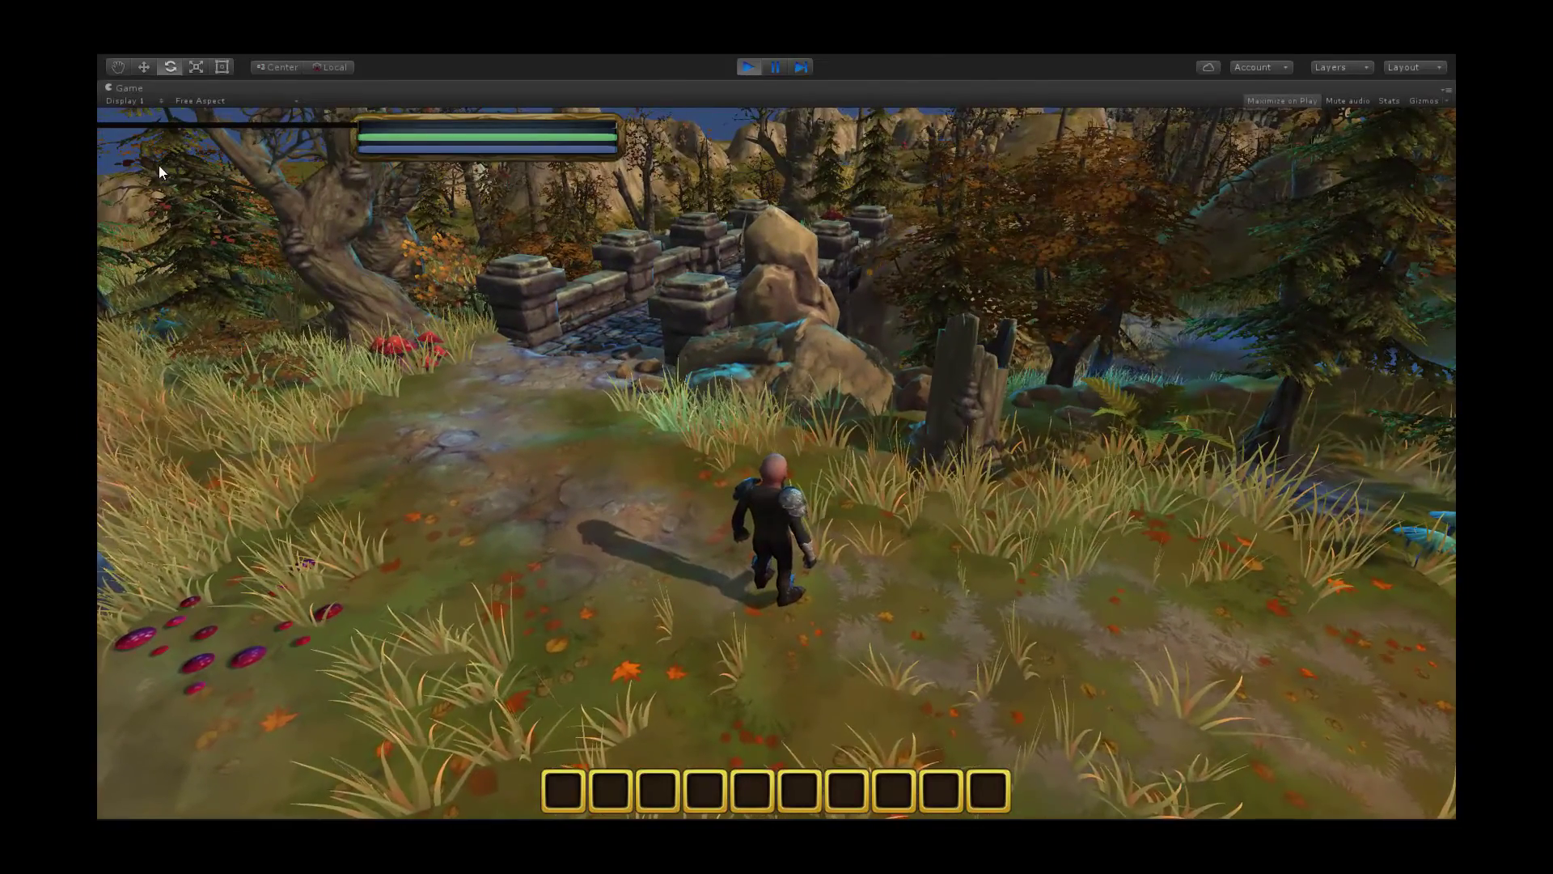
{"action": "left_click", "coordinate": [746, 66]}
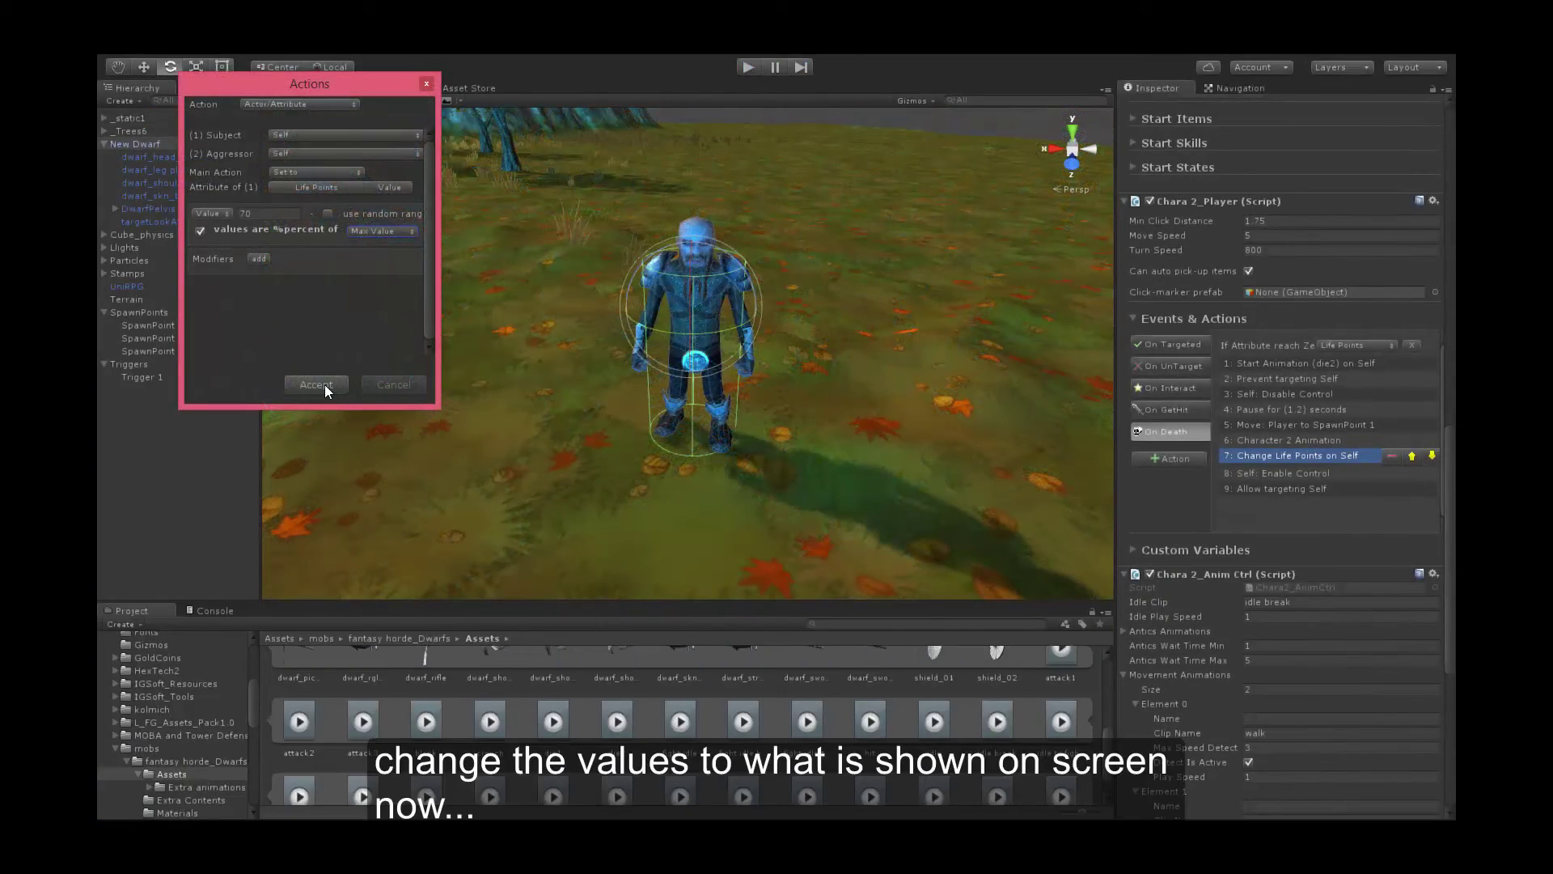
- Set the dwarf's On Death Life Points action to 70 percent of Max Value on Self, and deactivate New Dwarf
{"action": "left_click", "coordinate": [317, 385]}
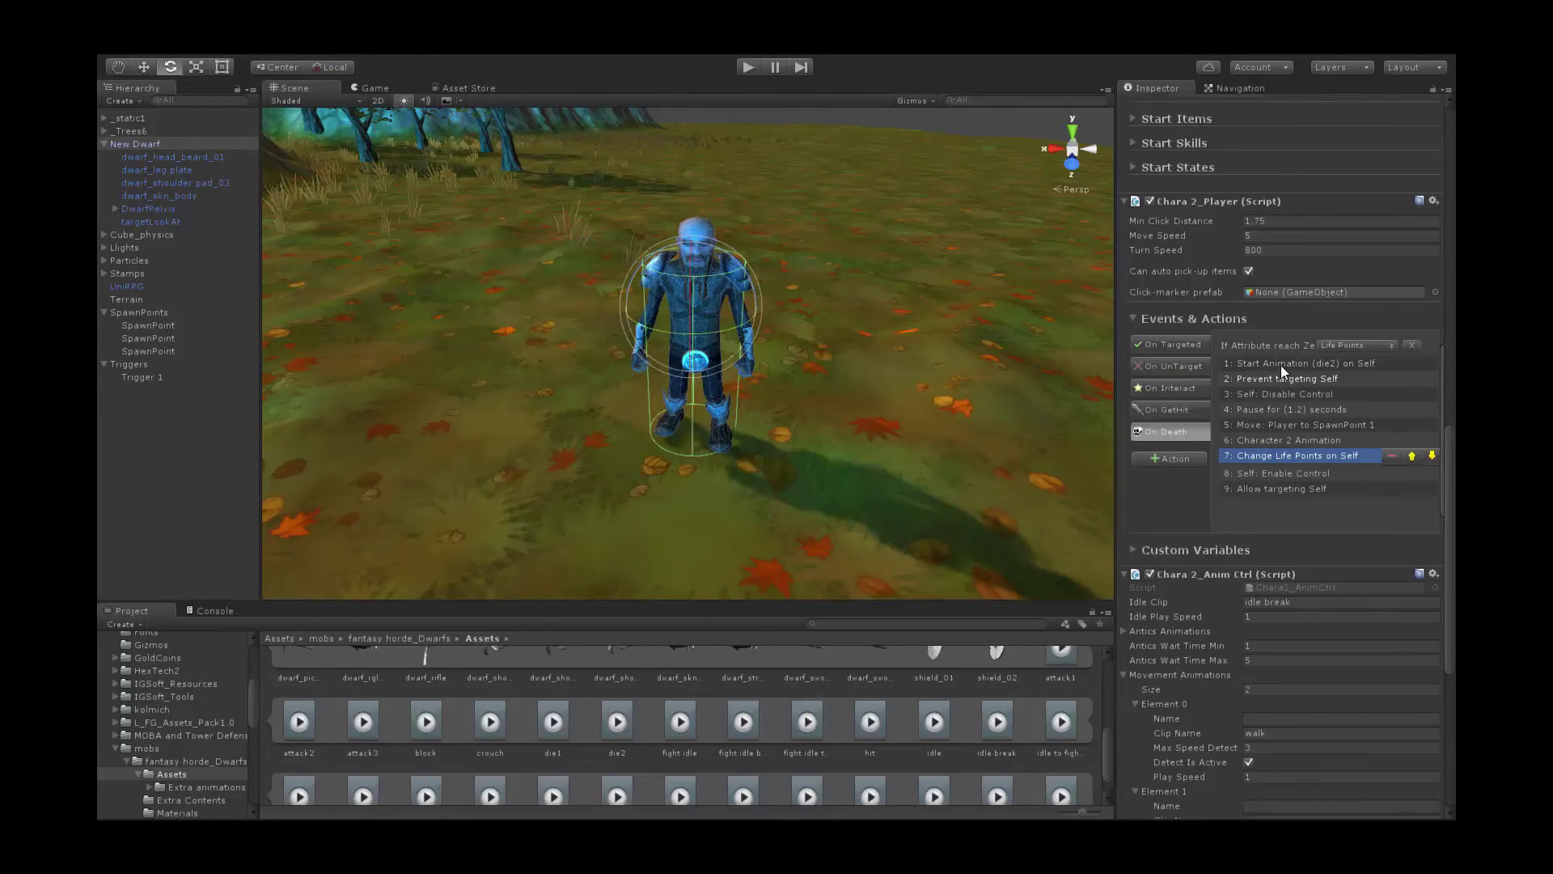
{"action": "scroll", "coordinate": [1450, 449], "scroll_direction": "up", "scroll_amount": 10}
{"action": "scroll", "coordinate": [1449, 448], "scroll_direction": "up", "scroll_amount": 3}
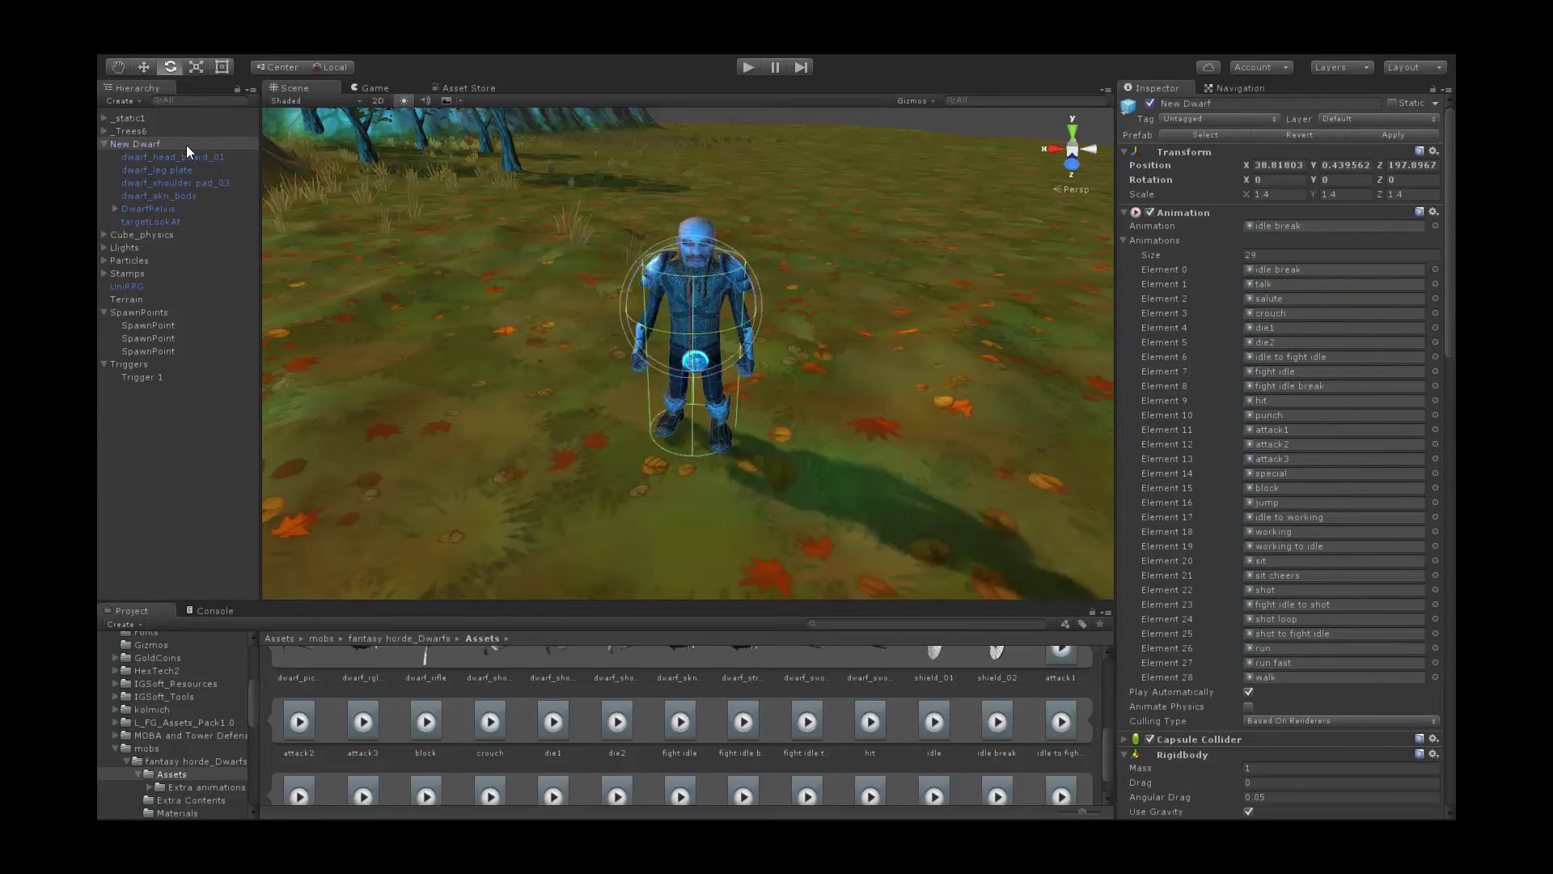
{"action": "left_click", "coordinate": [1149, 105]}
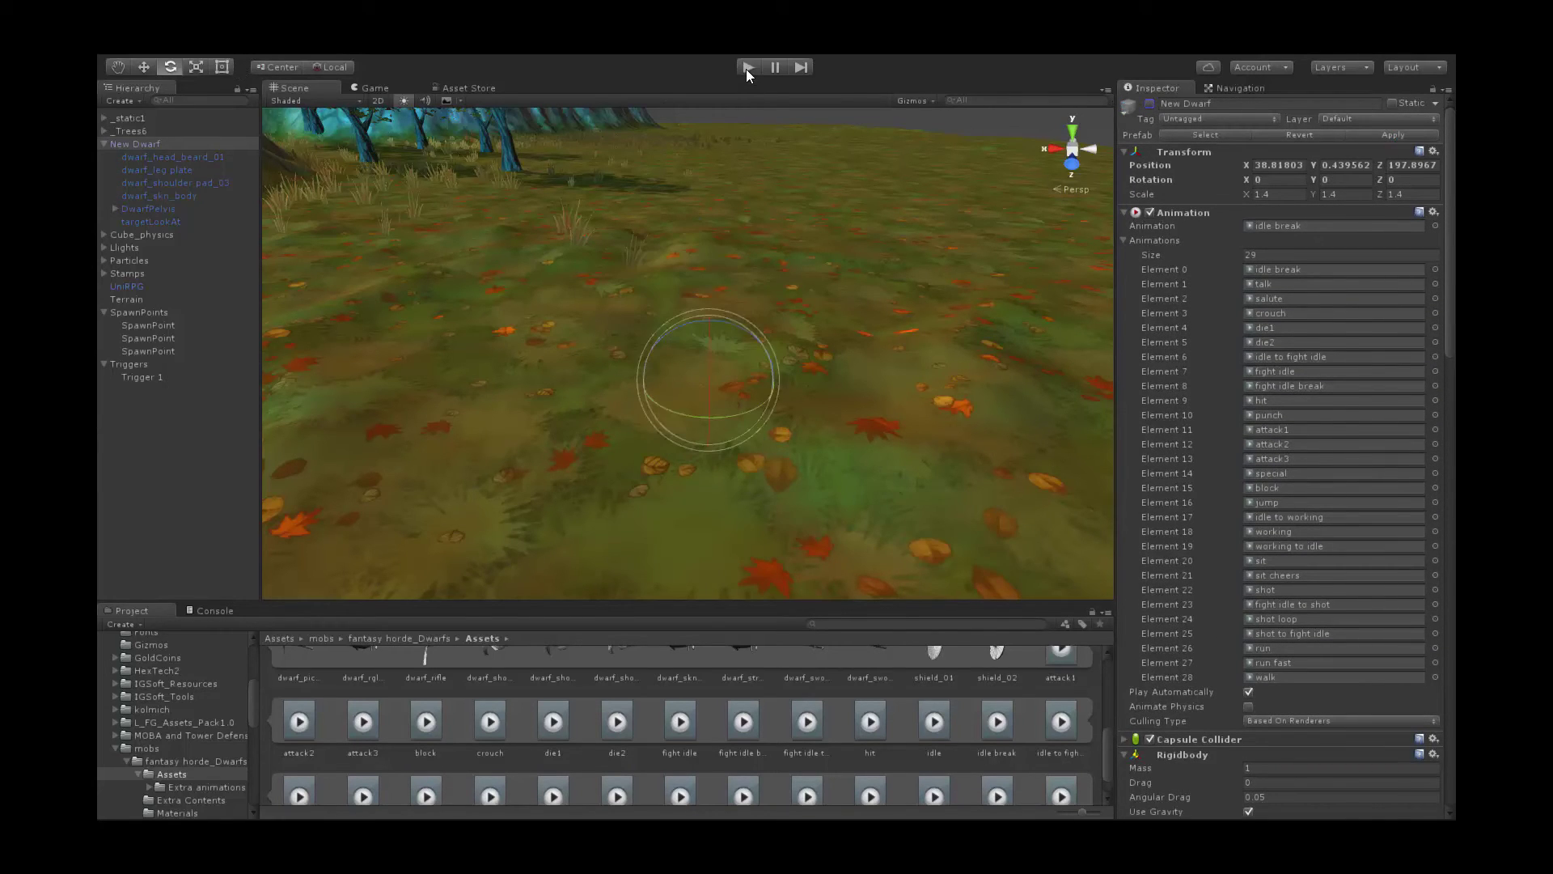
- Run the game again and lead the dwarf to the Ork on the bridge to check dying and the health after respawn
{"action": "left_click", "coordinate": [747, 67]}
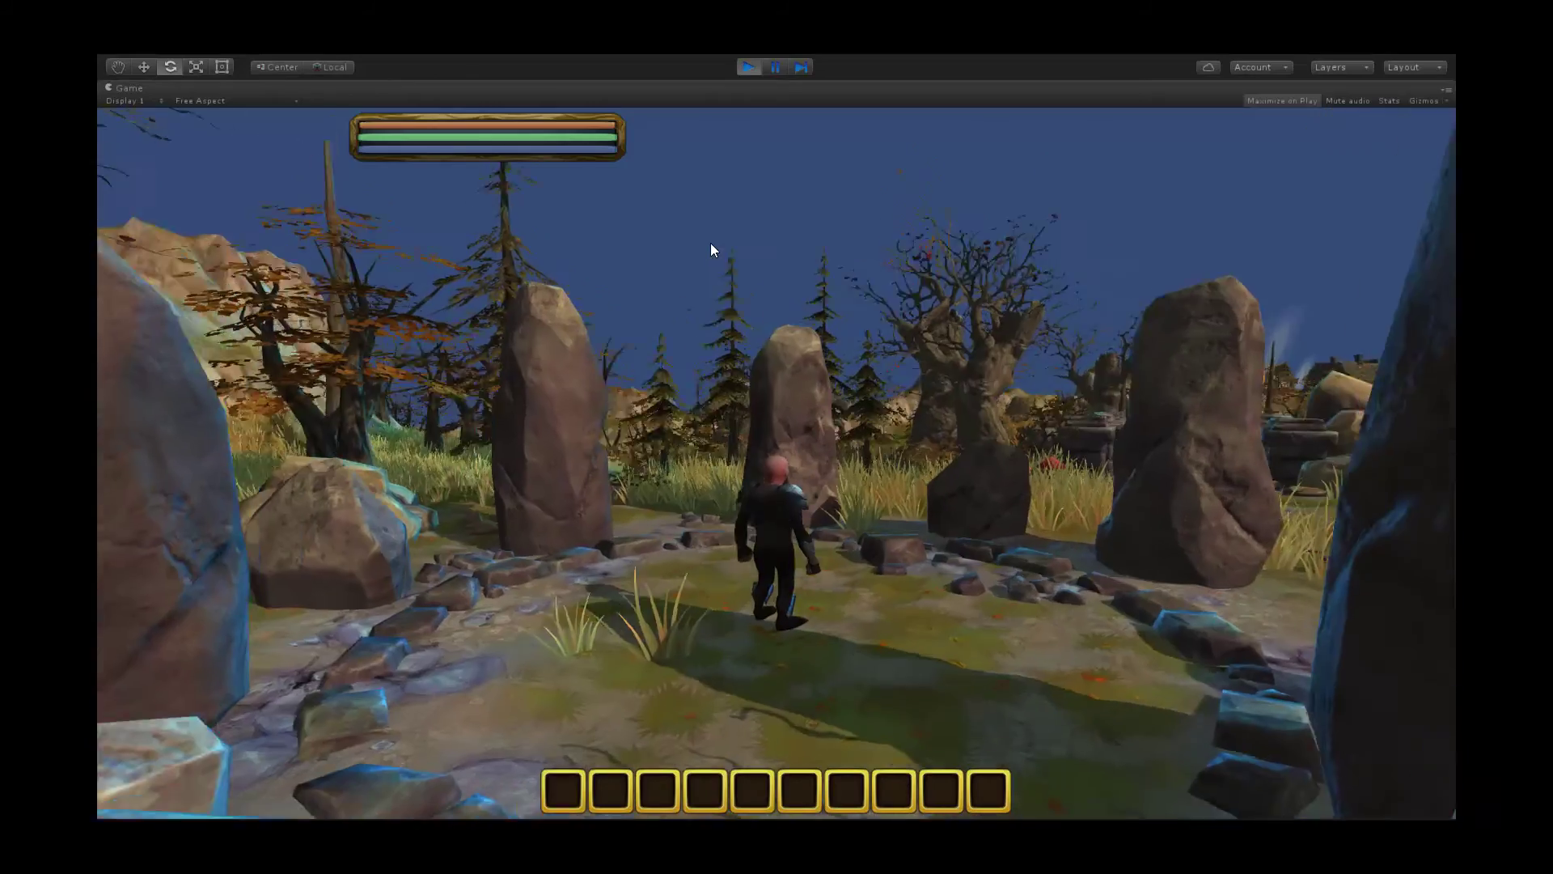
{"action": "right_click_drag", "start_coordinate": [741, 379], "coordinate": [710, 312]}
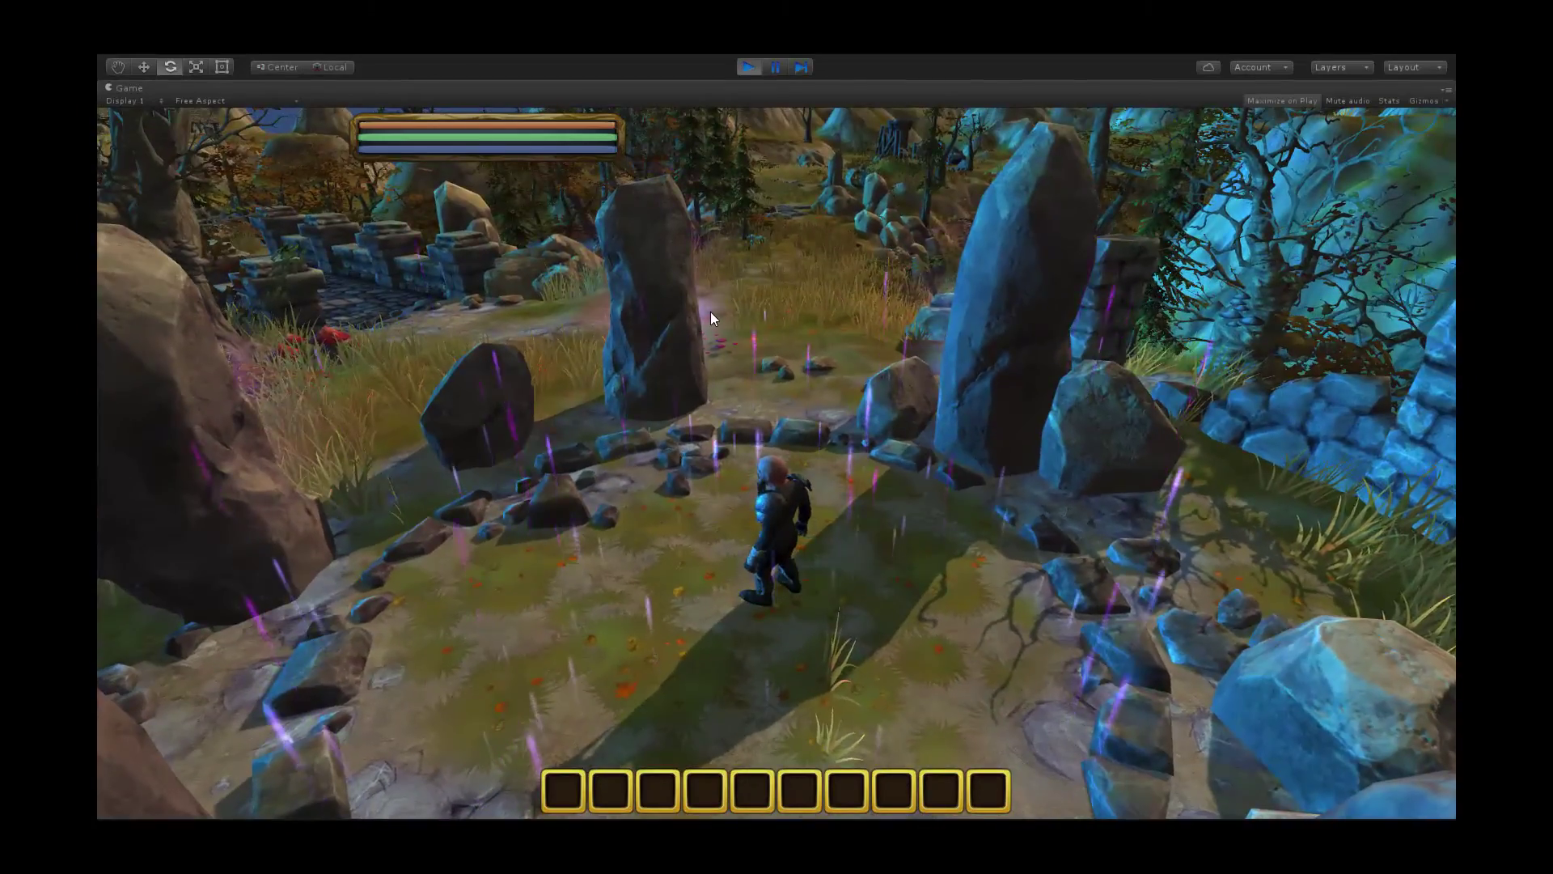
{"action": "key", "text": "w"}
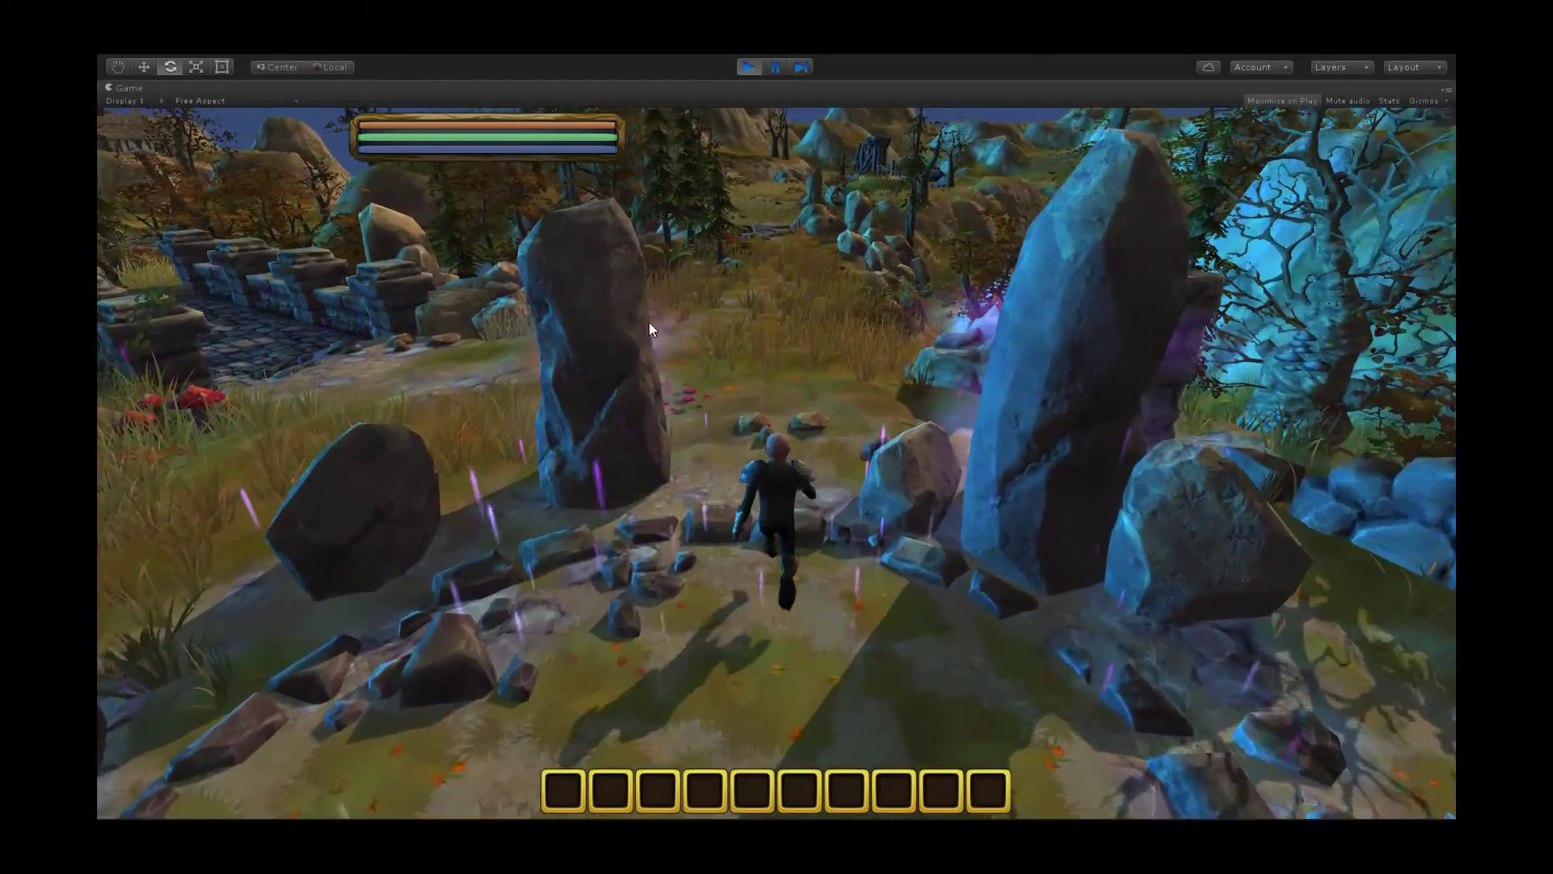
{"action": "right_click_drag", "start_coordinate": [649, 322], "coordinate": [969, 332]}
{"action": "left_click", "coordinate": [969, 332]}
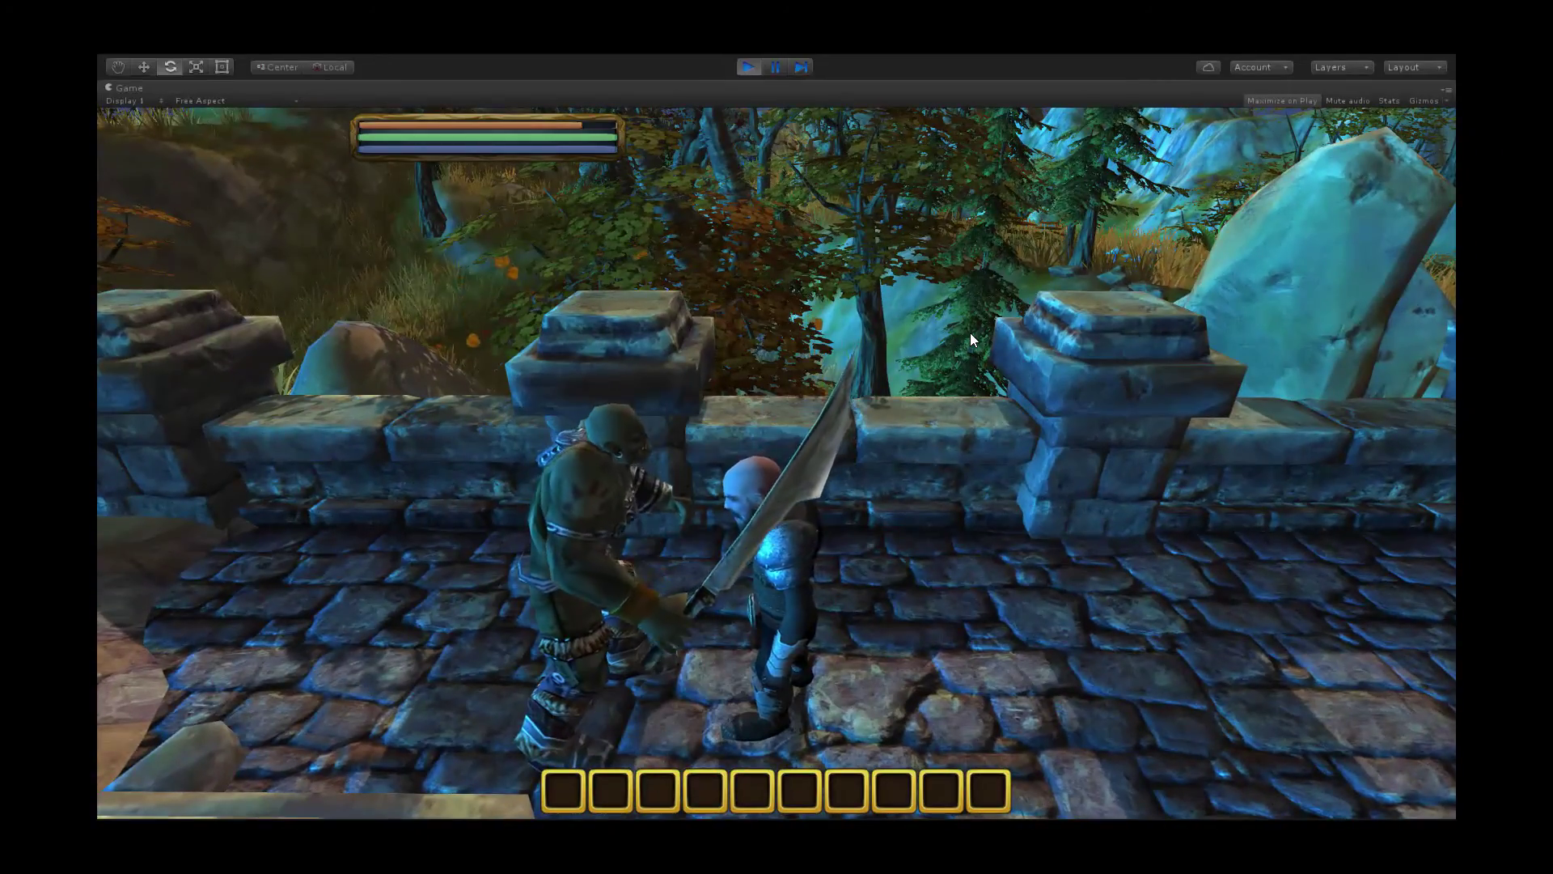
{"action": "right_click_drag", "start_coordinate": [1114, 119], "coordinate": [804, 484]}
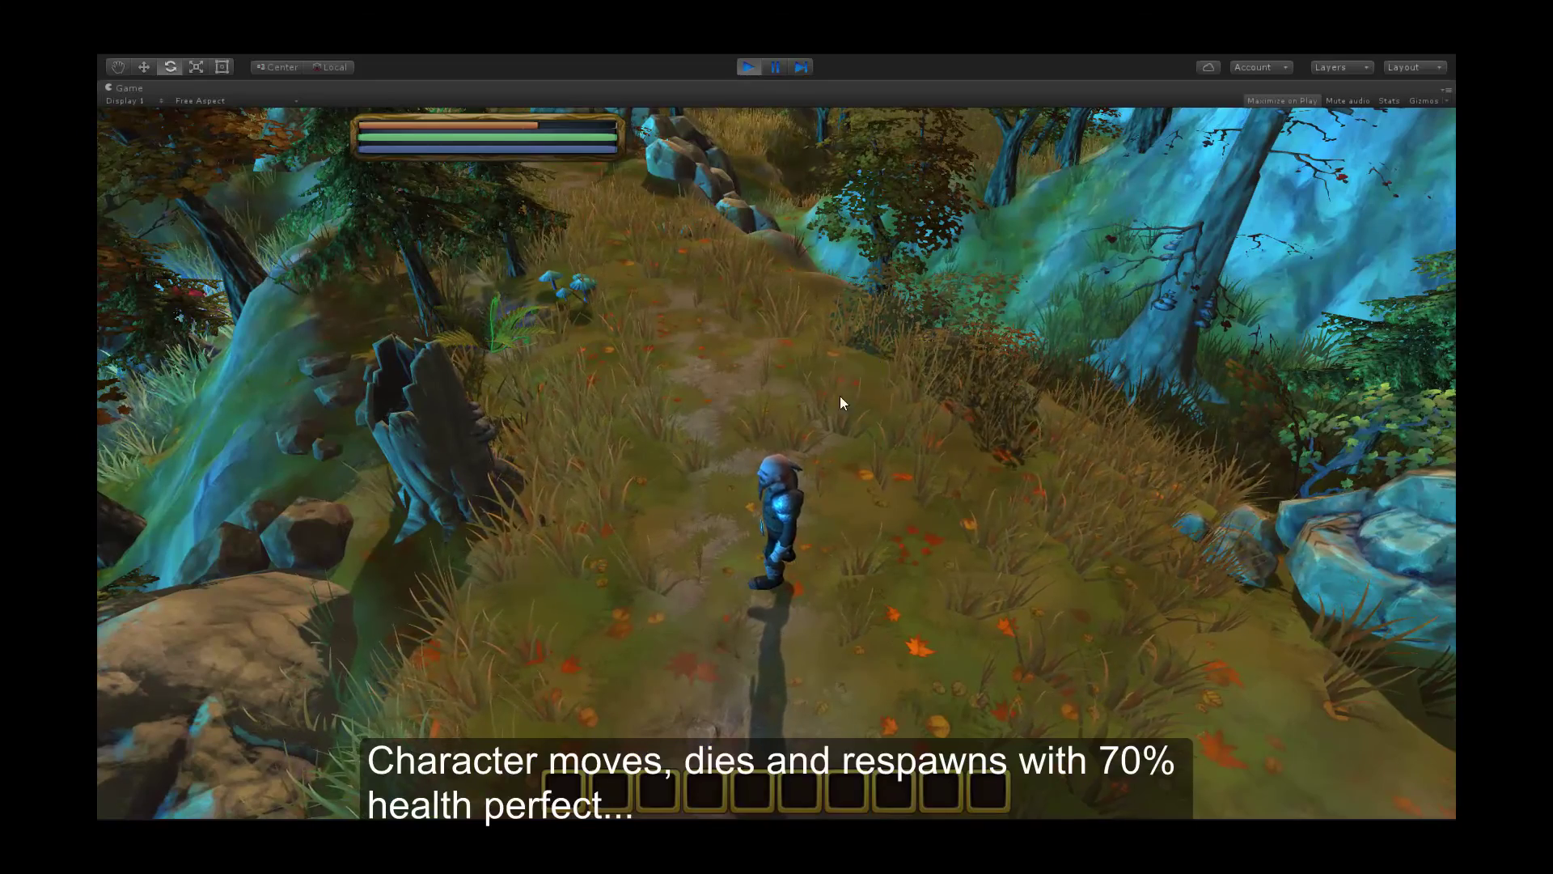
{"action": "right_click_drag", "start_coordinate": [839, 395], "coordinate": [482, 335]}
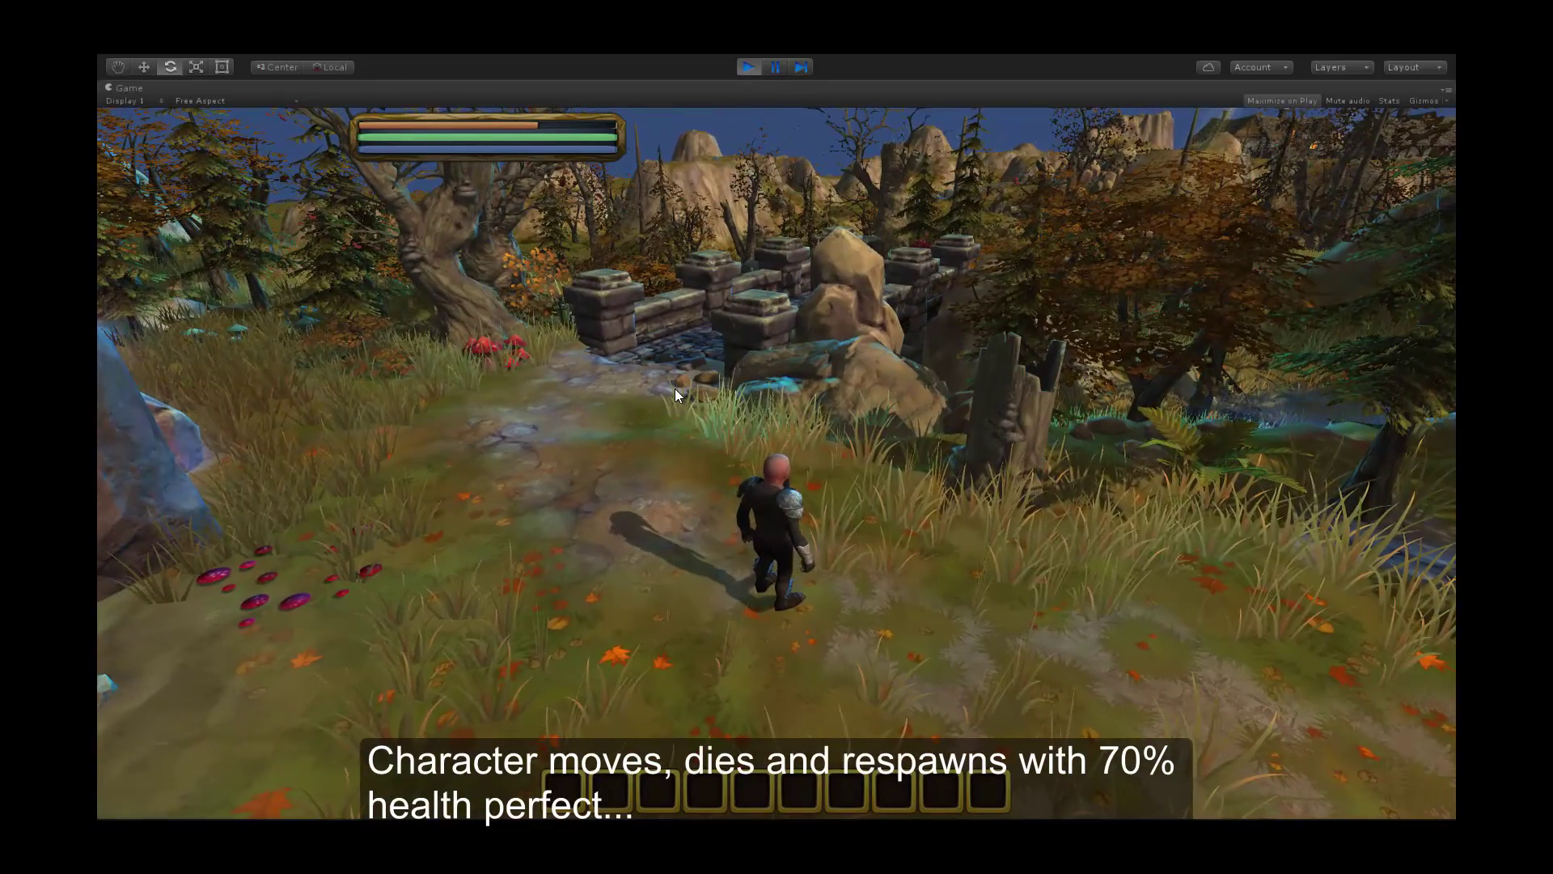